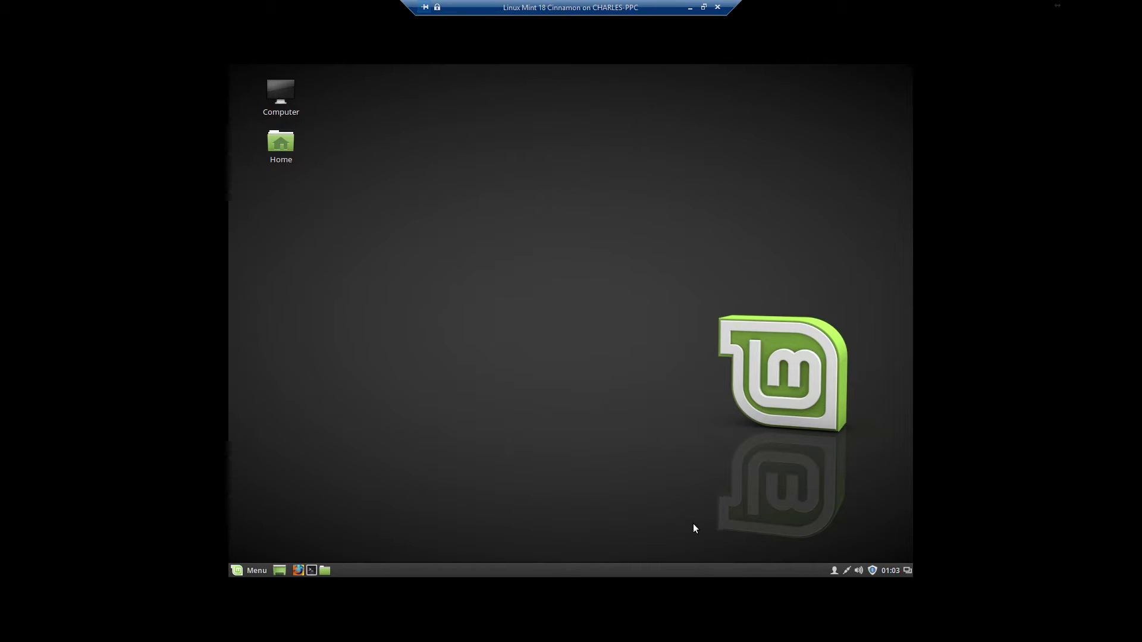
- Open the Update Manager and accept the "Optimize stability and security" update policy
click(872, 570)
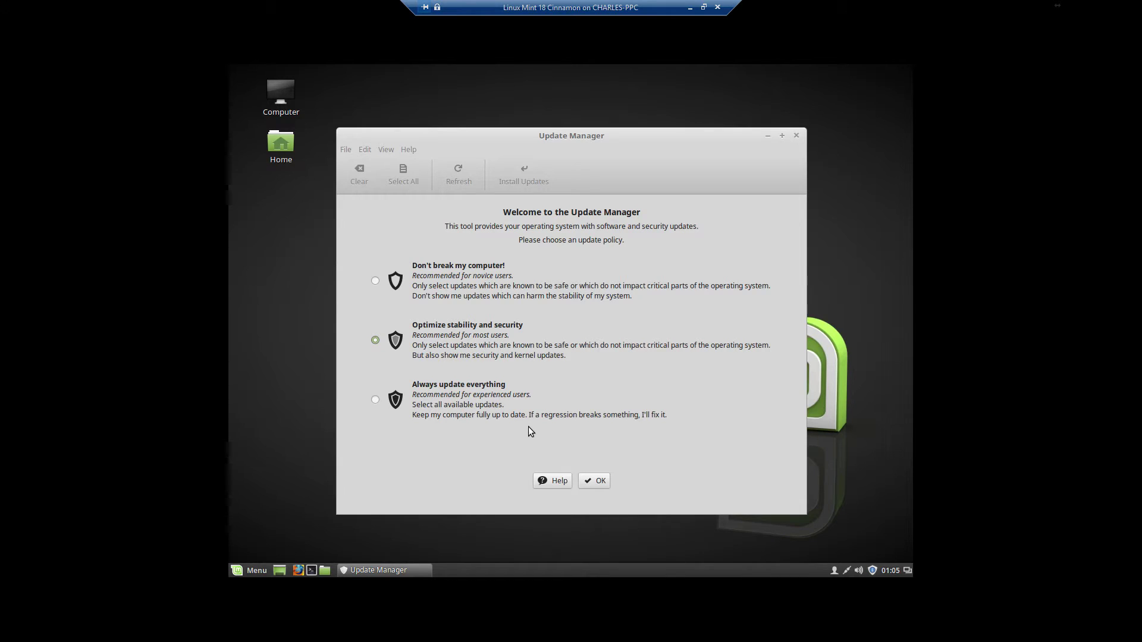
click(593, 481)
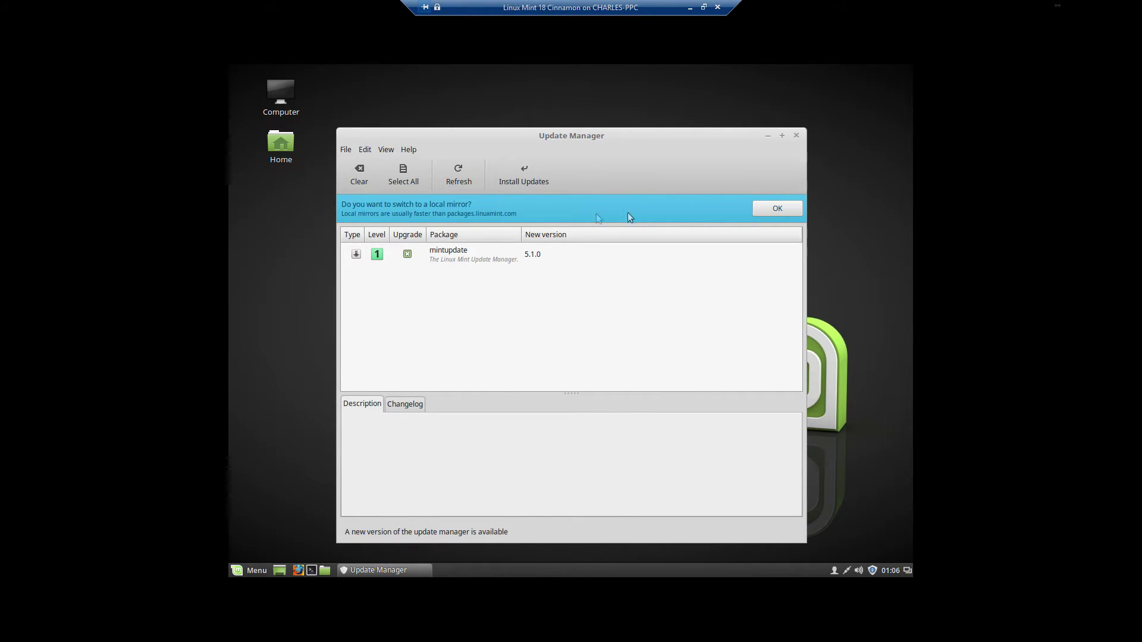
- Accept the offer to switch to a local mirror and enter the account password to open Software Sources
click(759, 209)
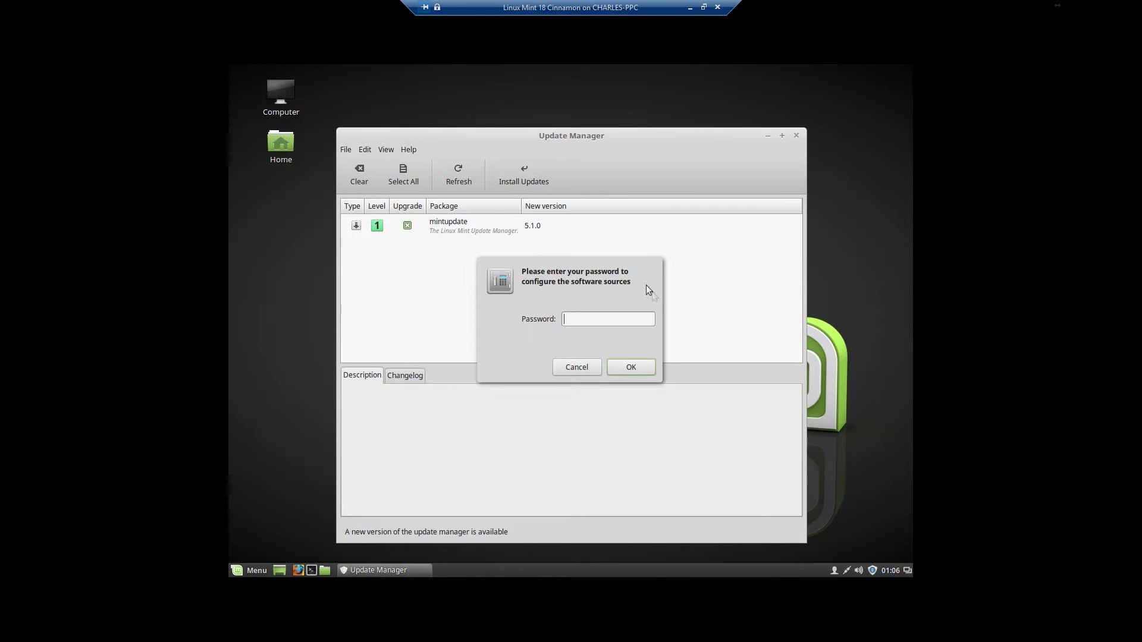
text(•••••••••••)
key(Return)
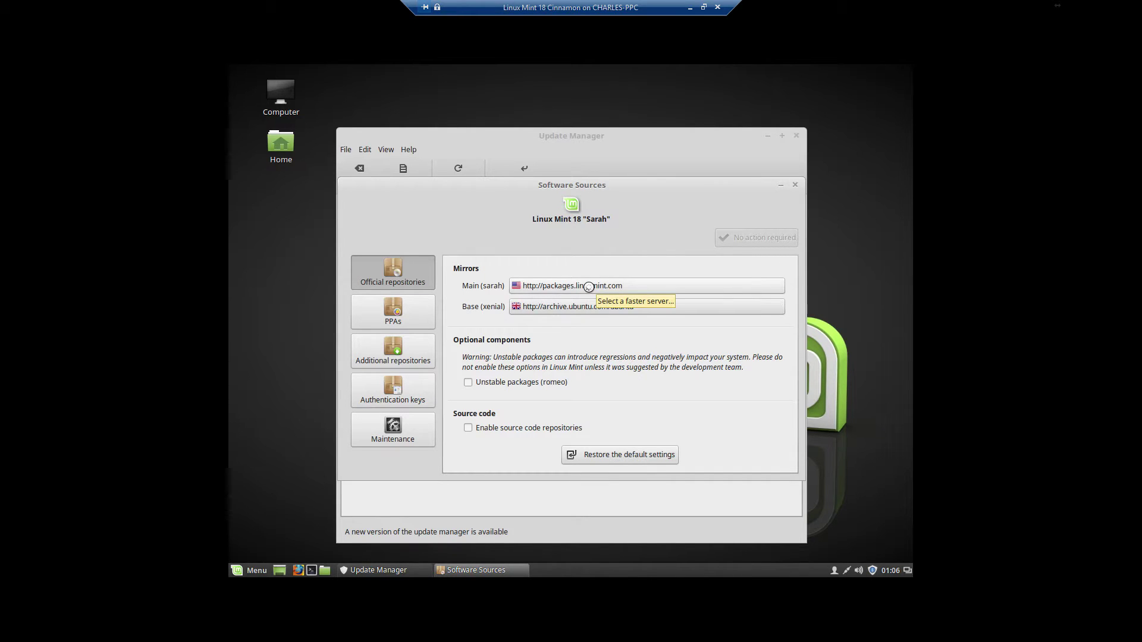
- Set the Main (sarah) mirror to the Linux Mint server after looking through the mirror speed list
click(545, 288)
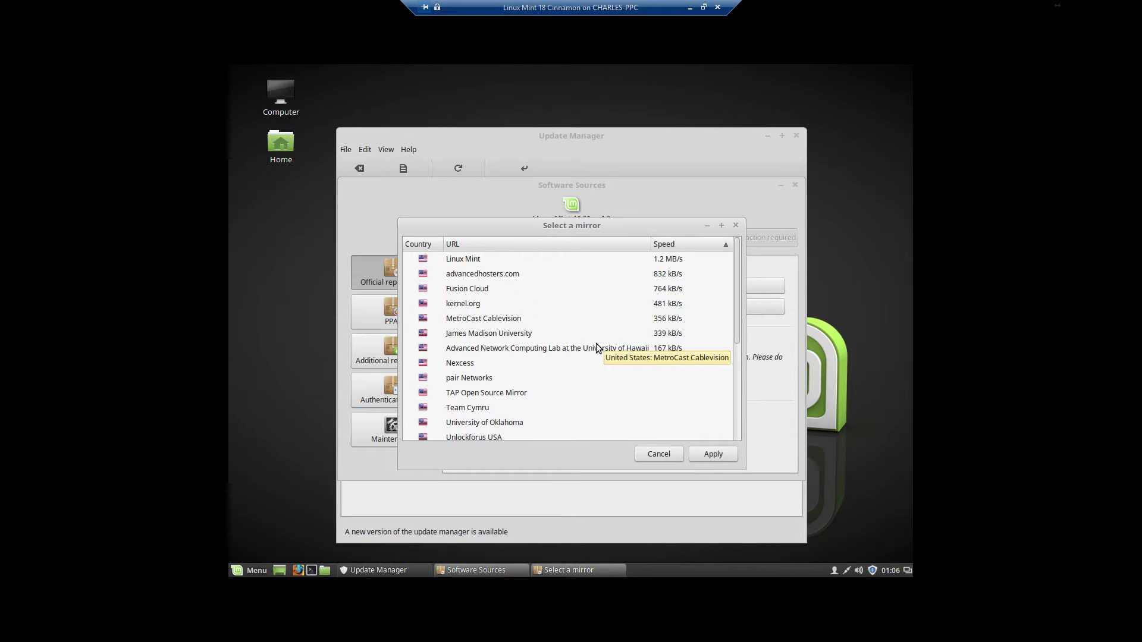
click(472, 258)
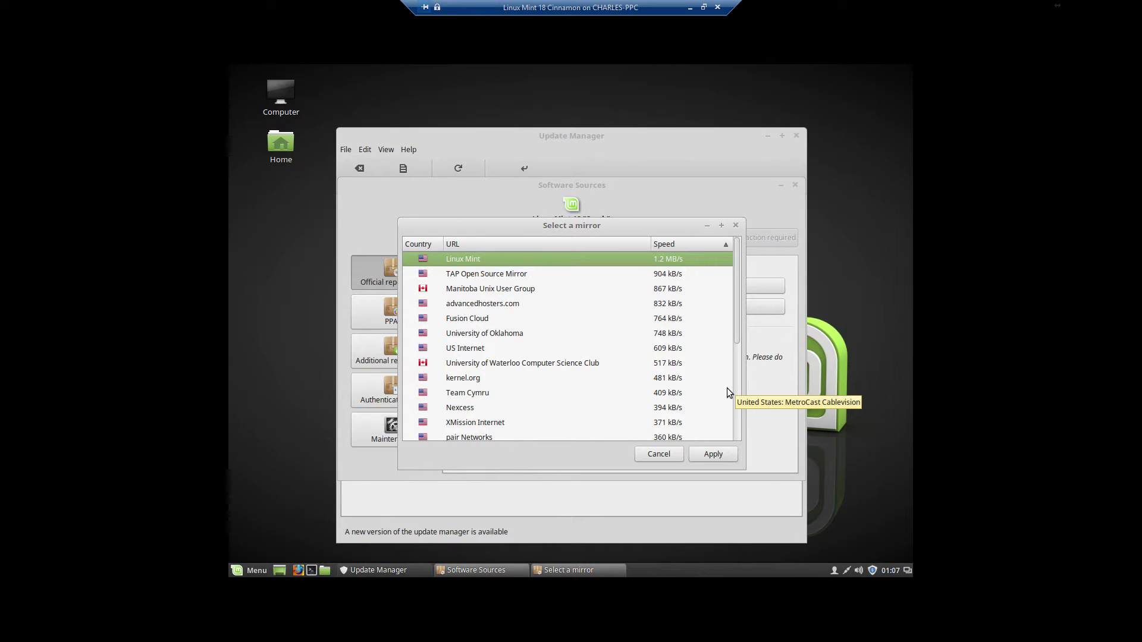
scroll(733, 337, down, 5)
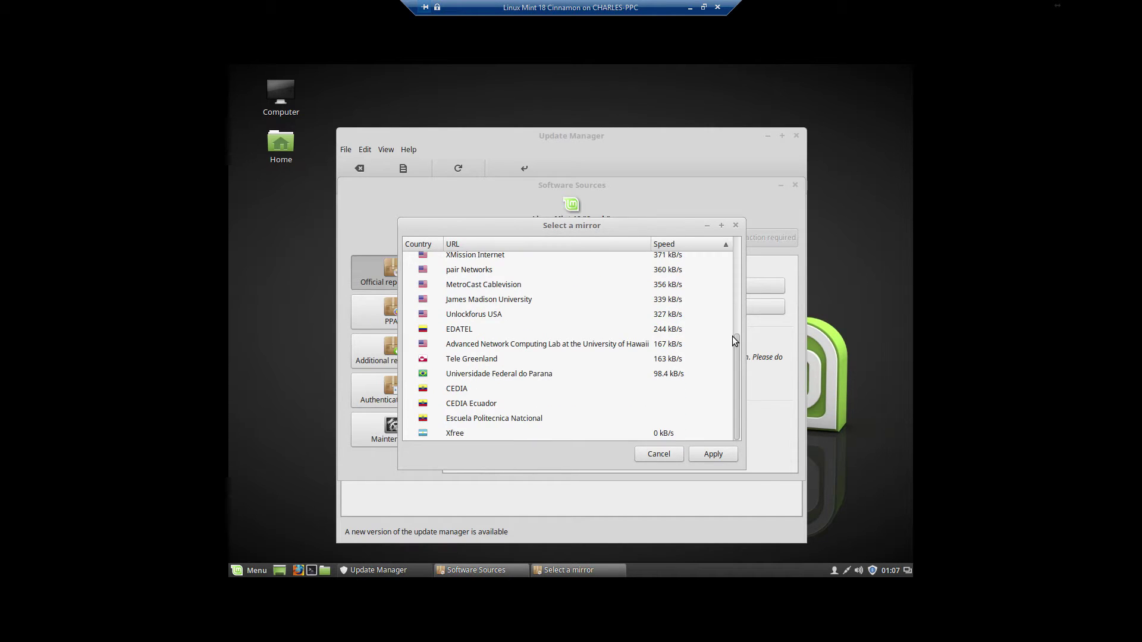
scroll(733, 336, up, 5)
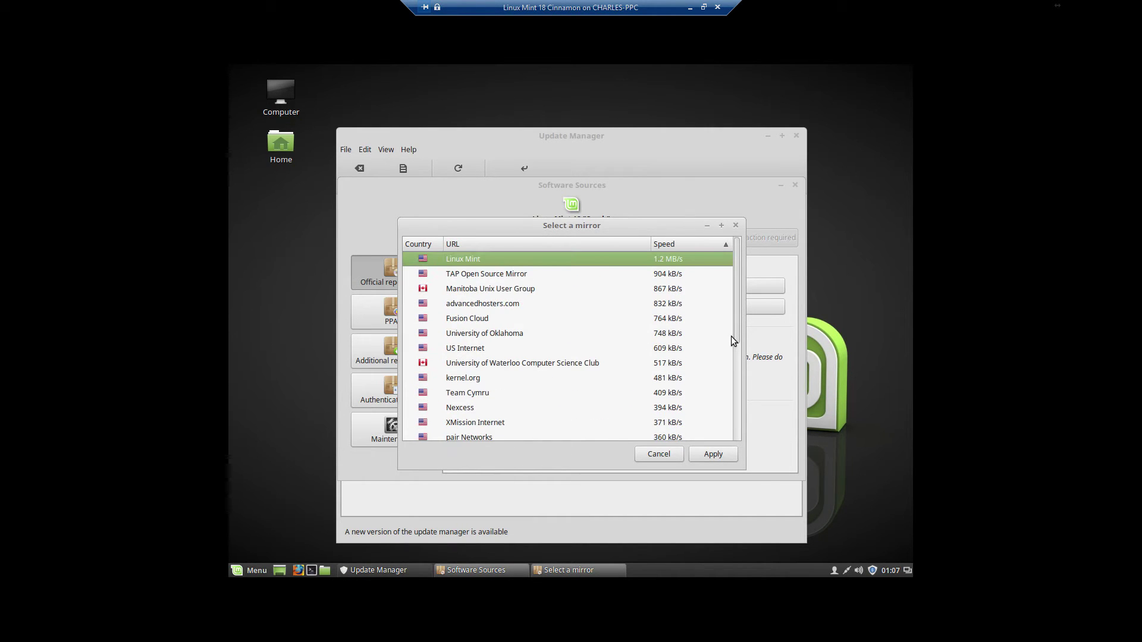
scroll(732, 338, down, 5)
scroll(732, 337, up, 5)
click(730, 453)
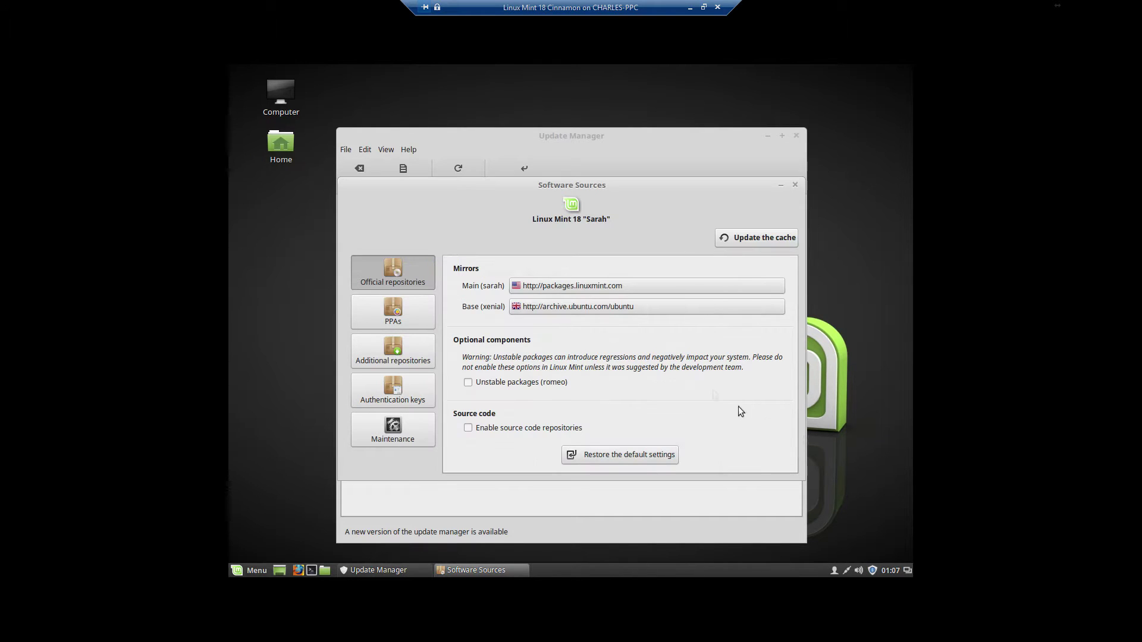
click(576, 307)
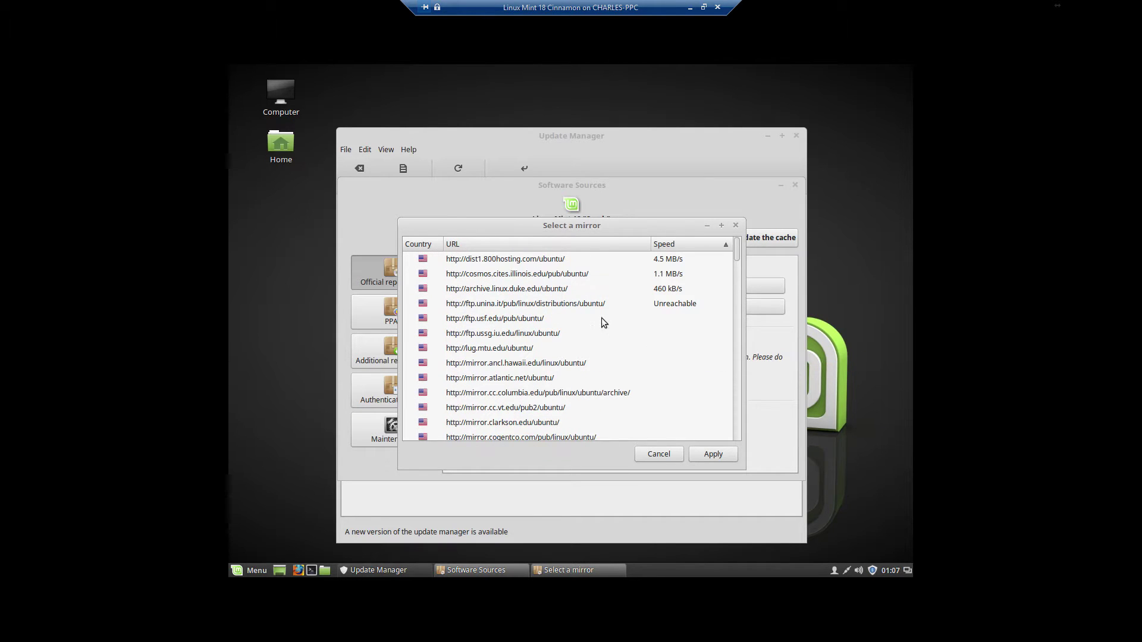
click(528, 262)
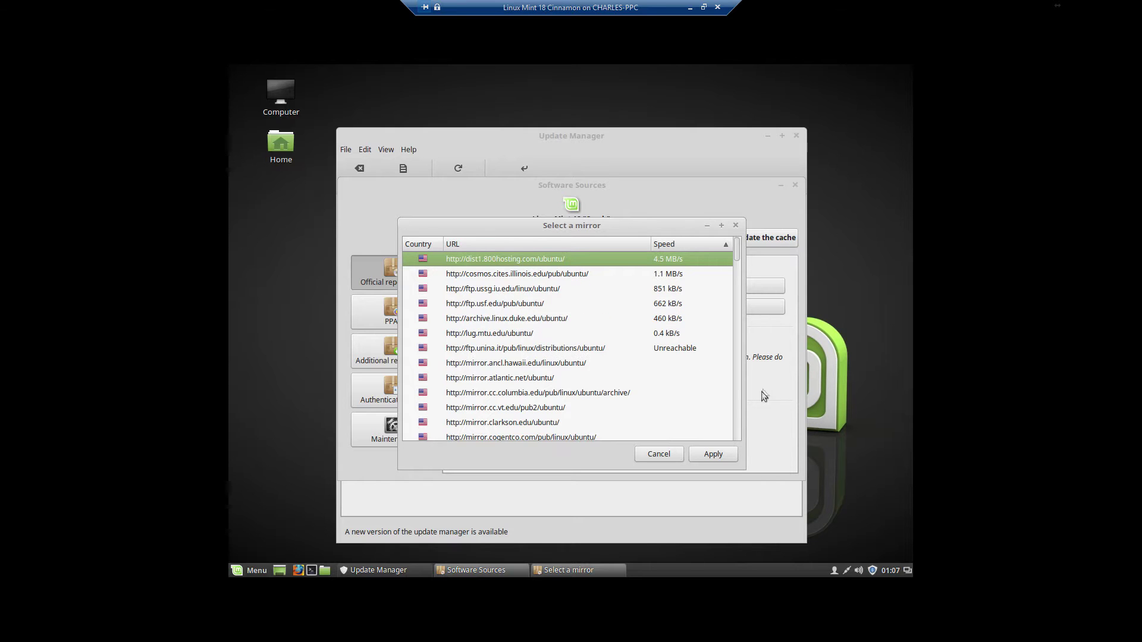
click(723, 453)
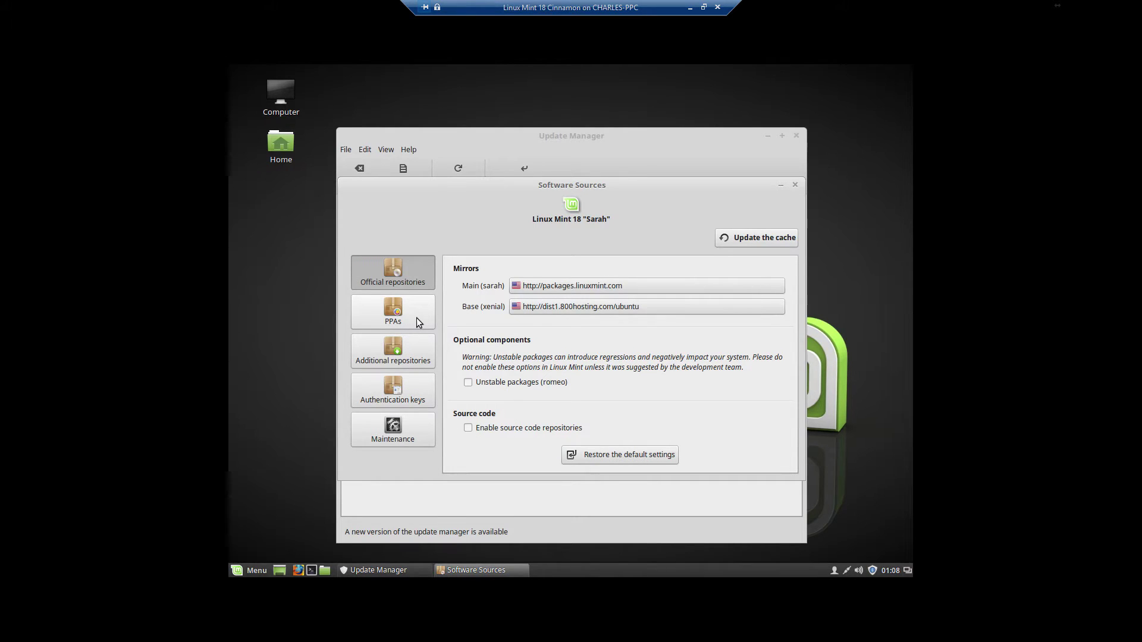
click(774, 242)
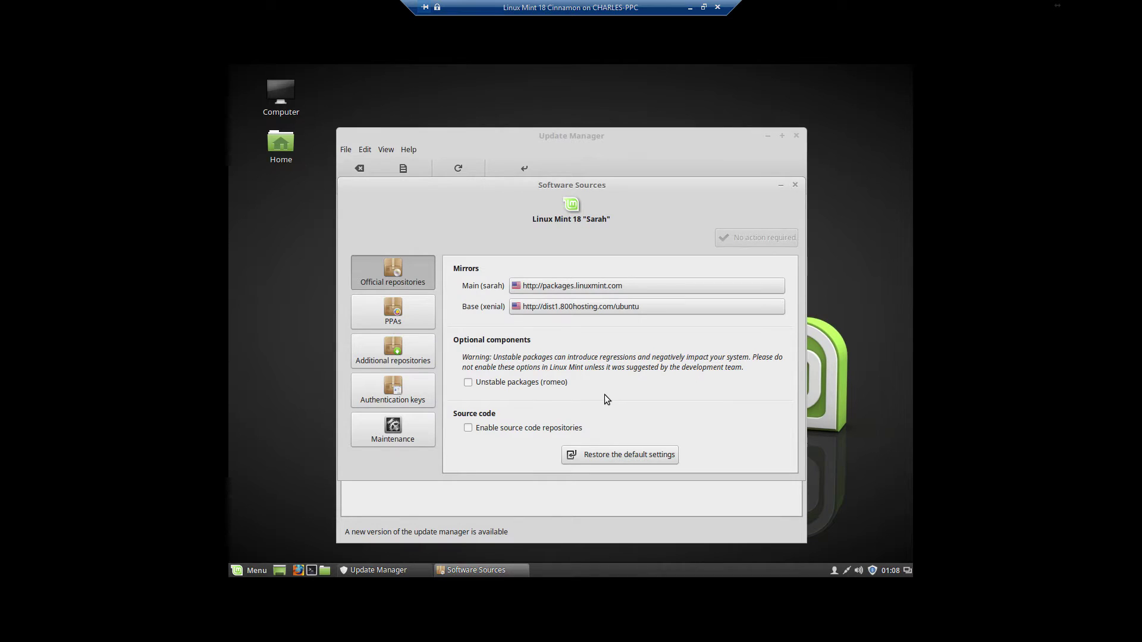
- Look through the PPAs, additional repositories, authentication keys and maintenance options in Software Sources
click(408, 328)
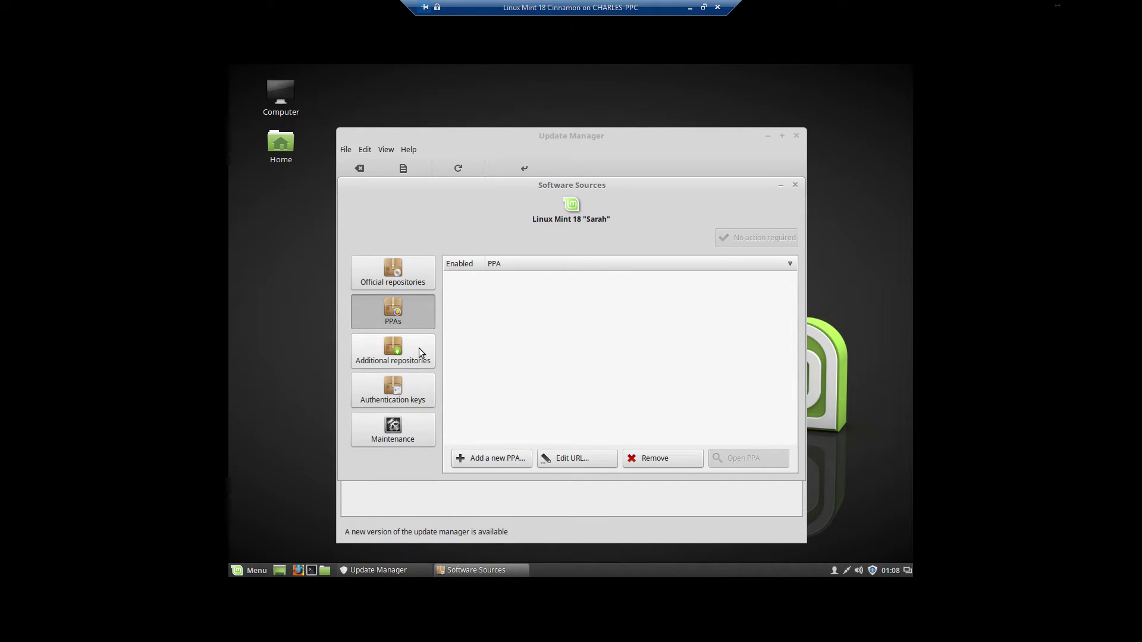
click(418, 349)
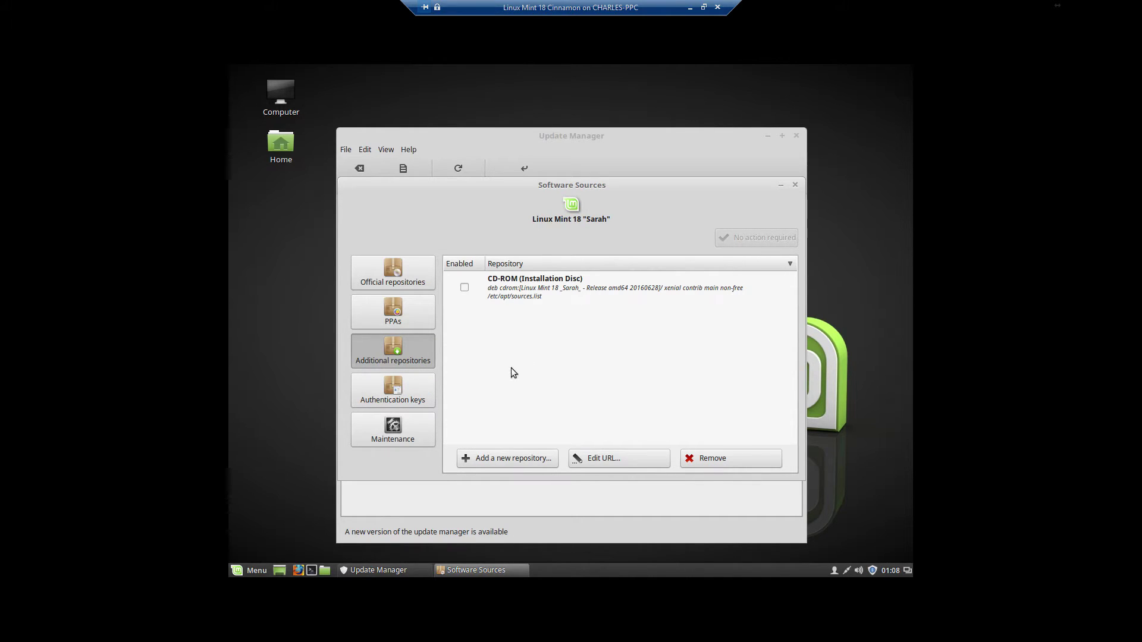
click(430, 391)
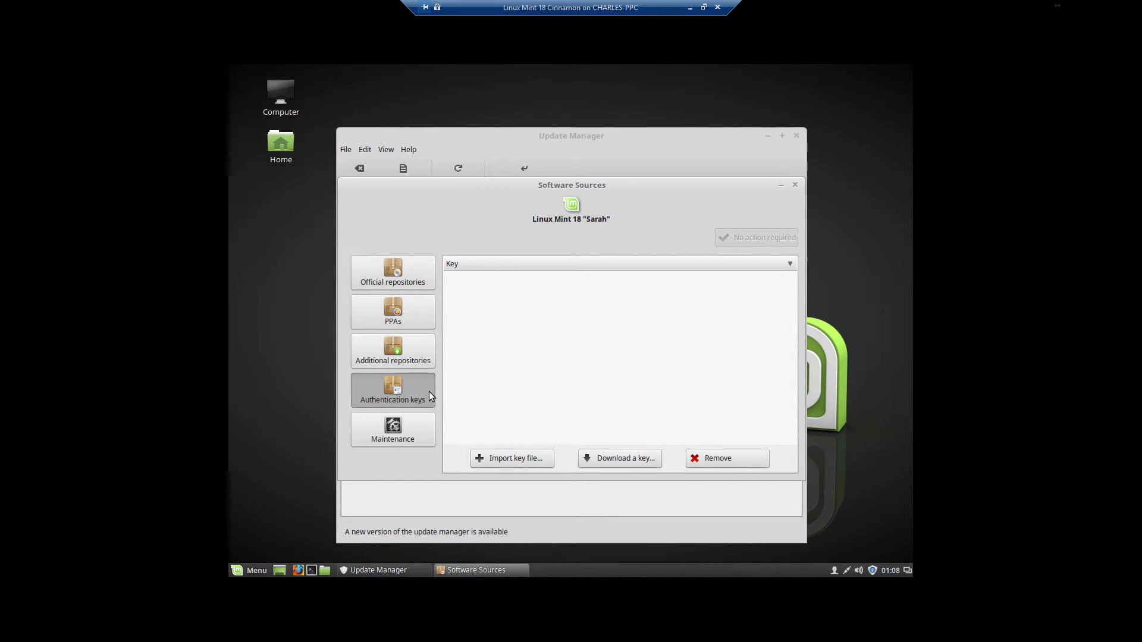
click(423, 425)
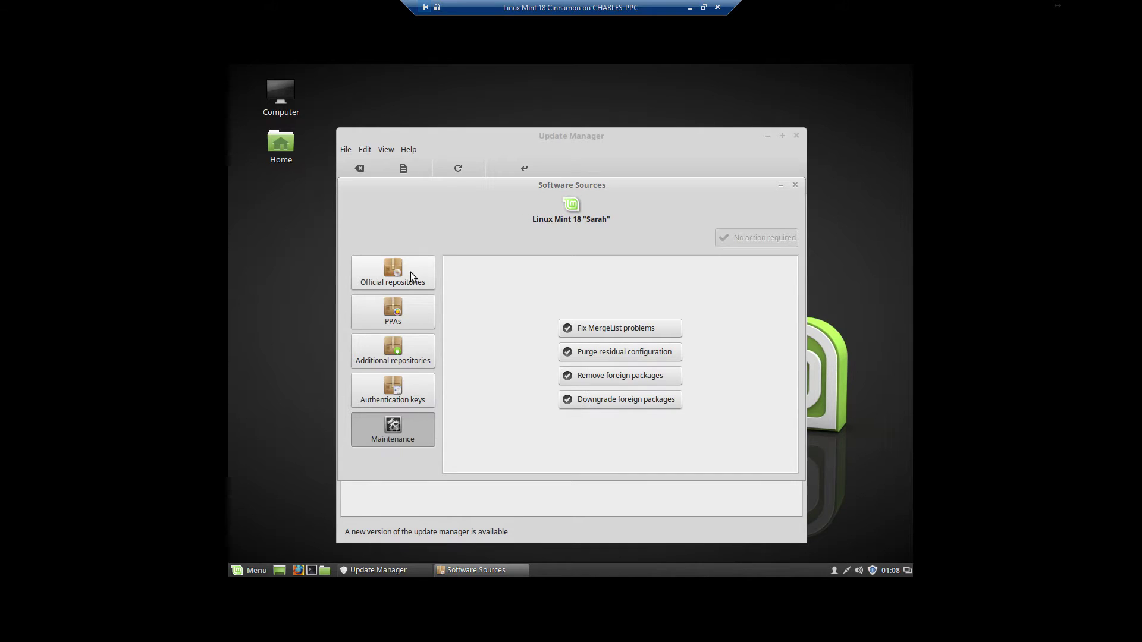
- Refresh the update list and install the mintupdate update with its additional package, authenticating with the account password
click(364, 171)
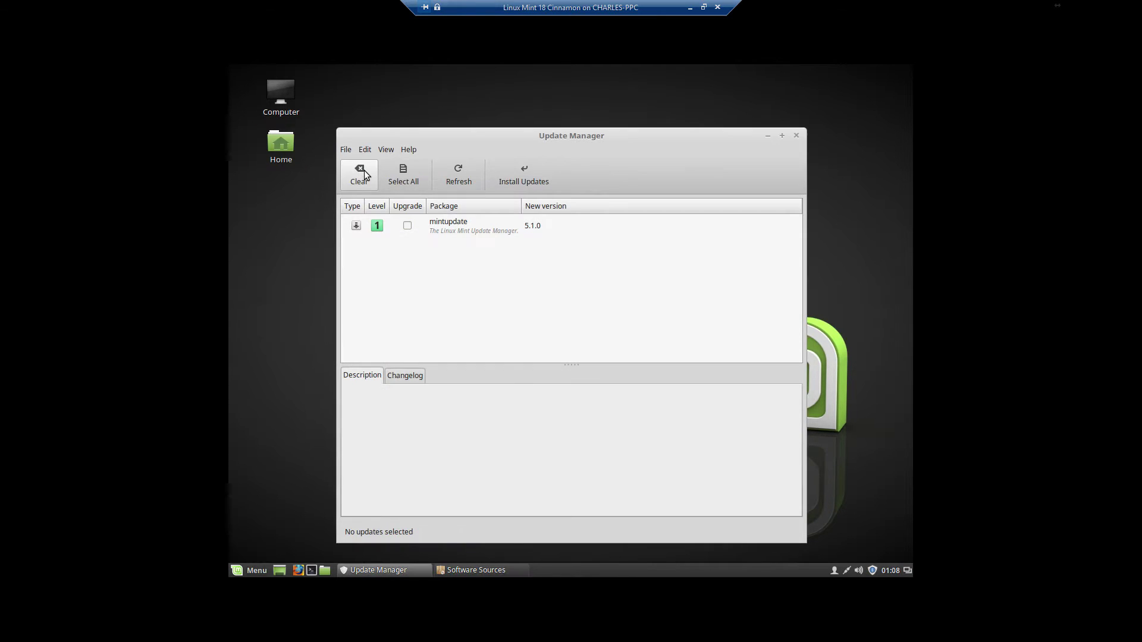
click(470, 188)
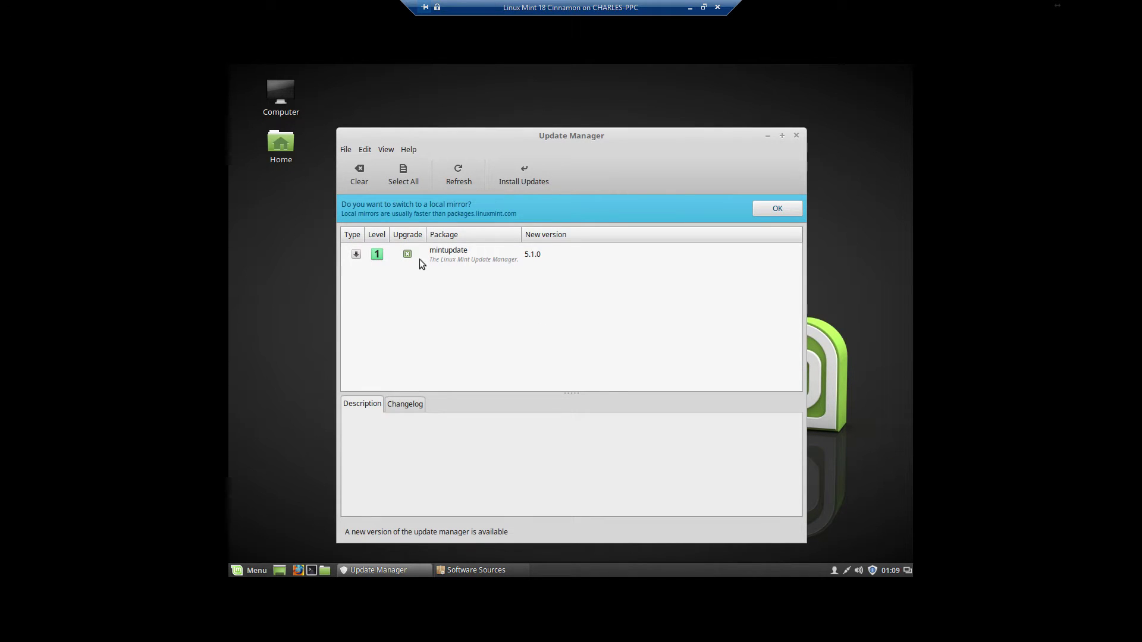
click(458, 258)
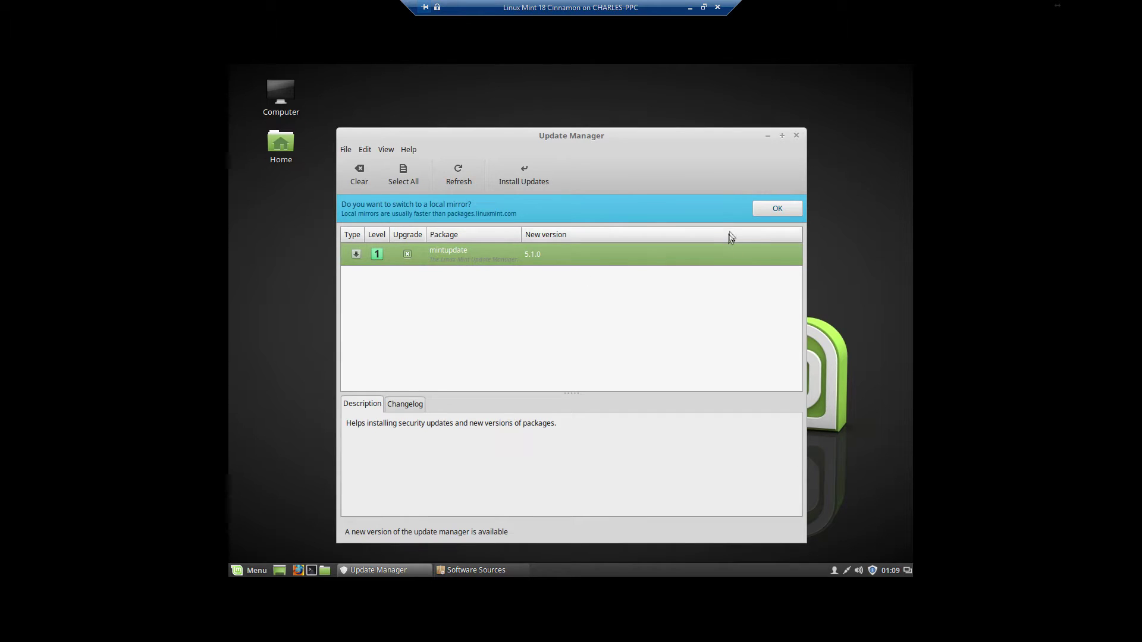
click(523, 175)
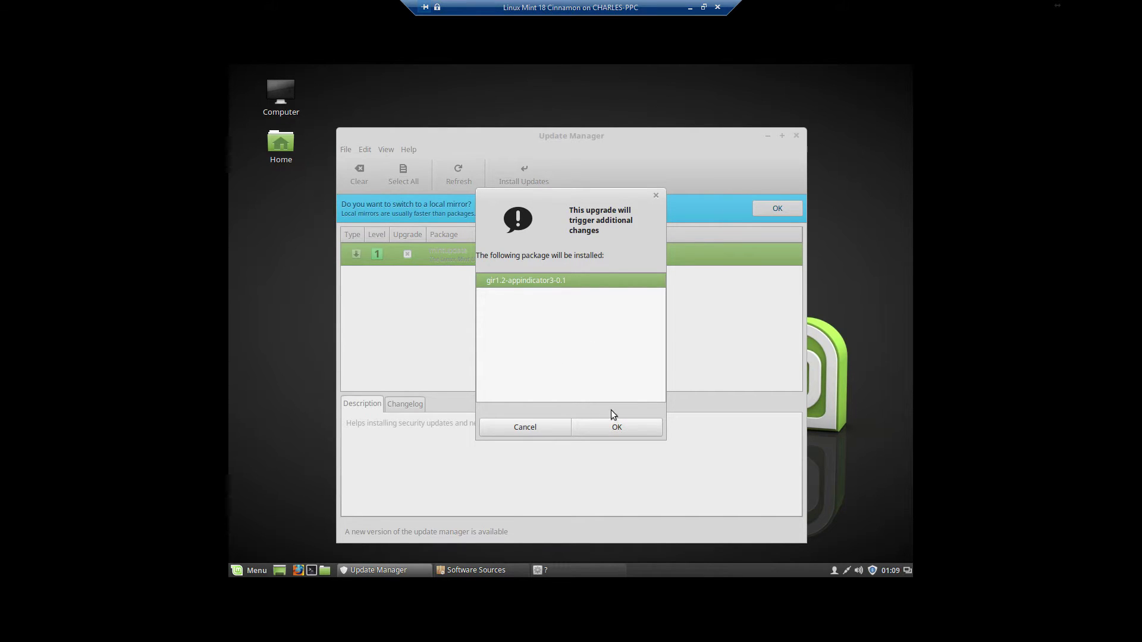
click(620, 423)
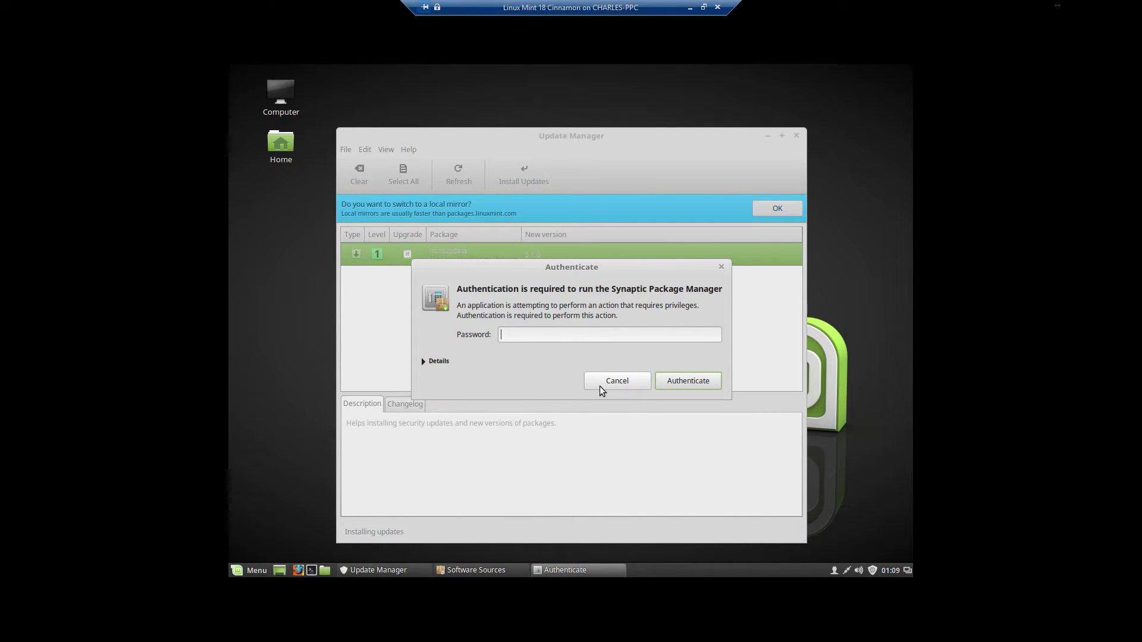
text(•••••••••••)
key(Return)
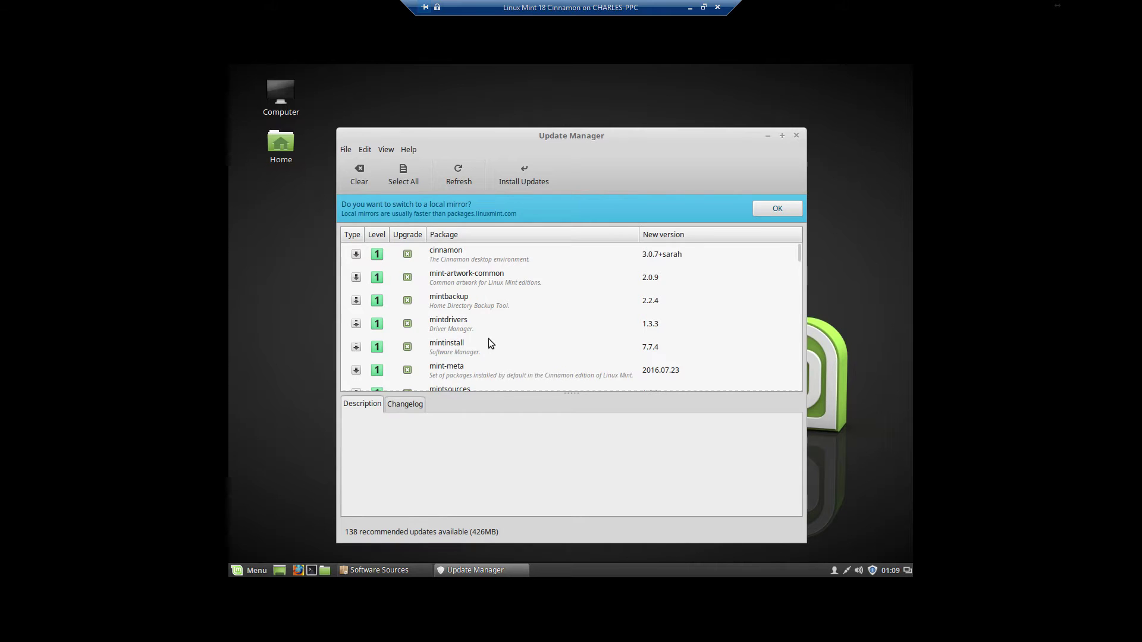
- Look through the list of recommended package updates and close the Update Manager
scroll(469, 307, down, 10)
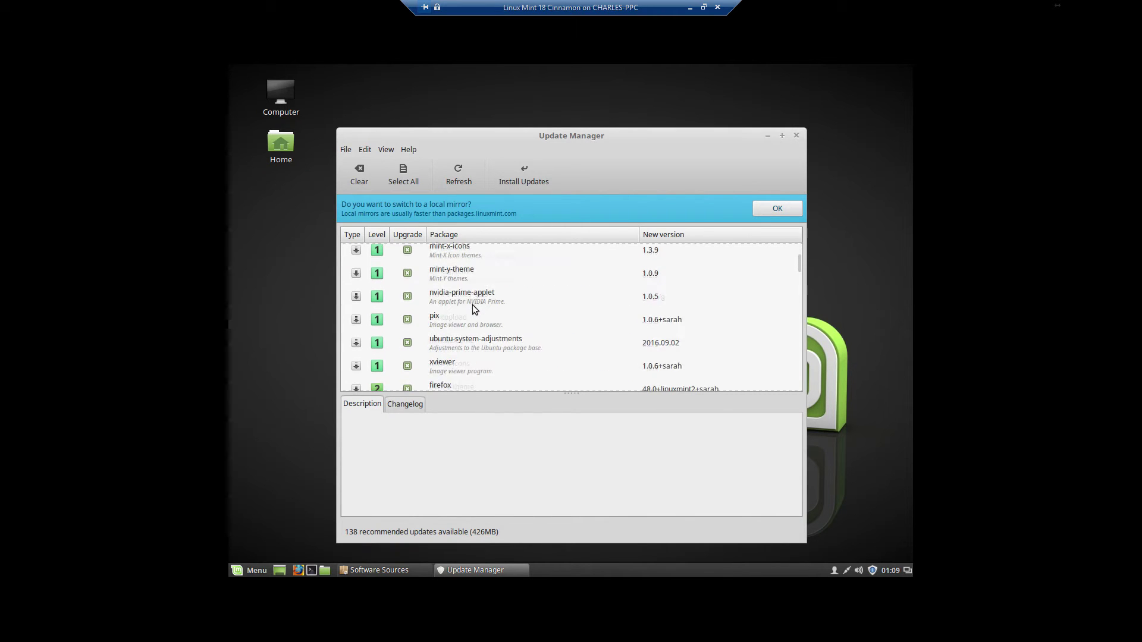
scroll(473, 306, down, 10)
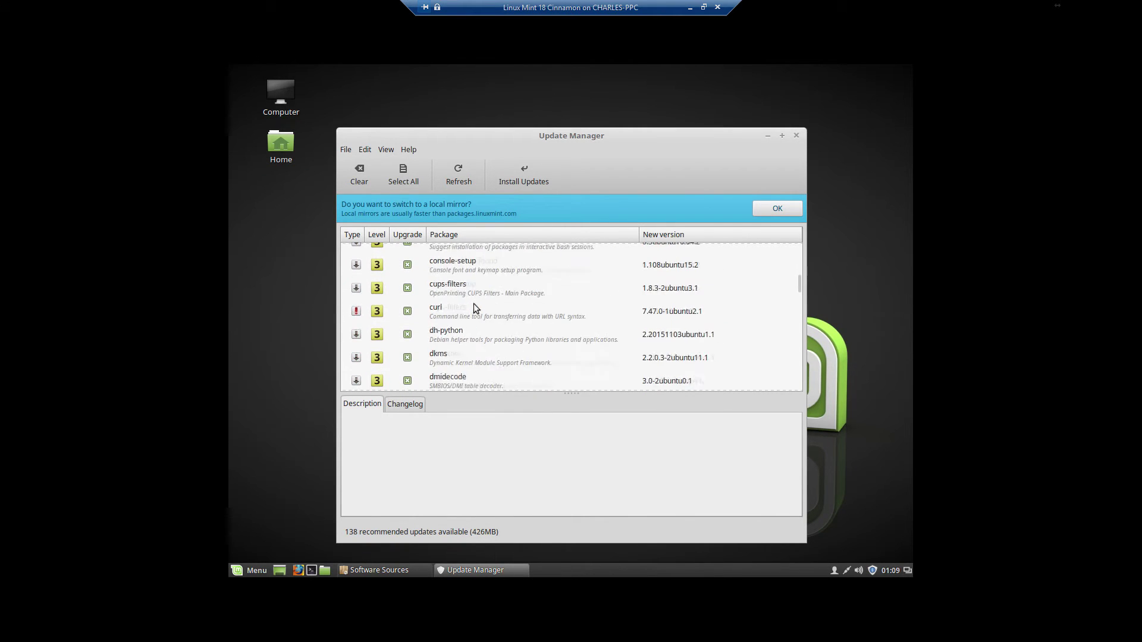
scroll(474, 307, down, 10)
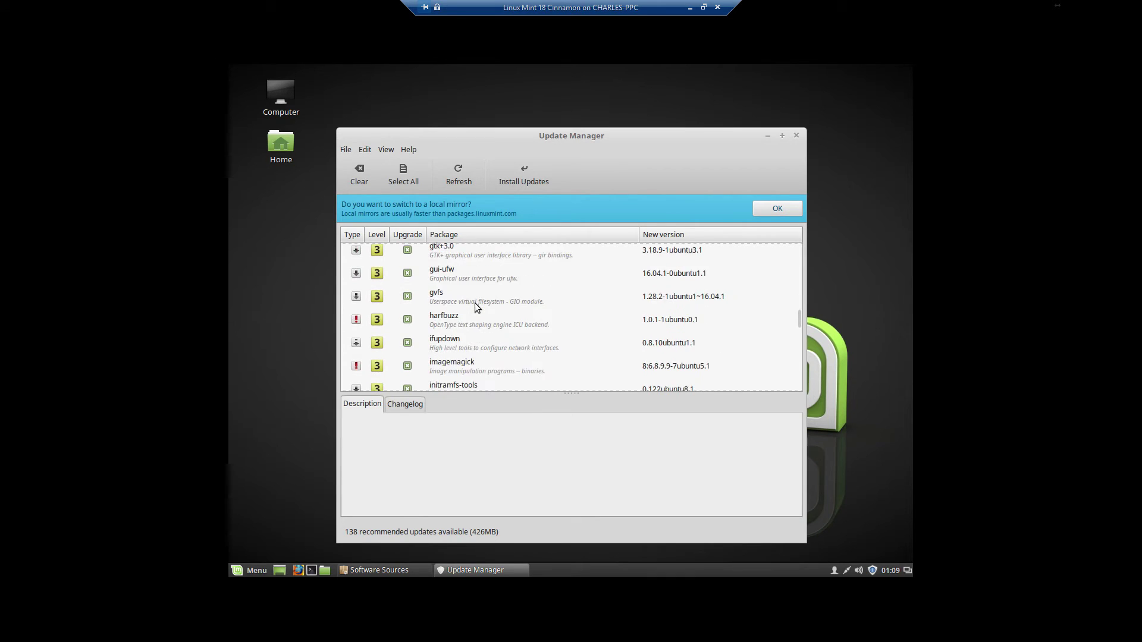
scroll(475, 303, down, 5)
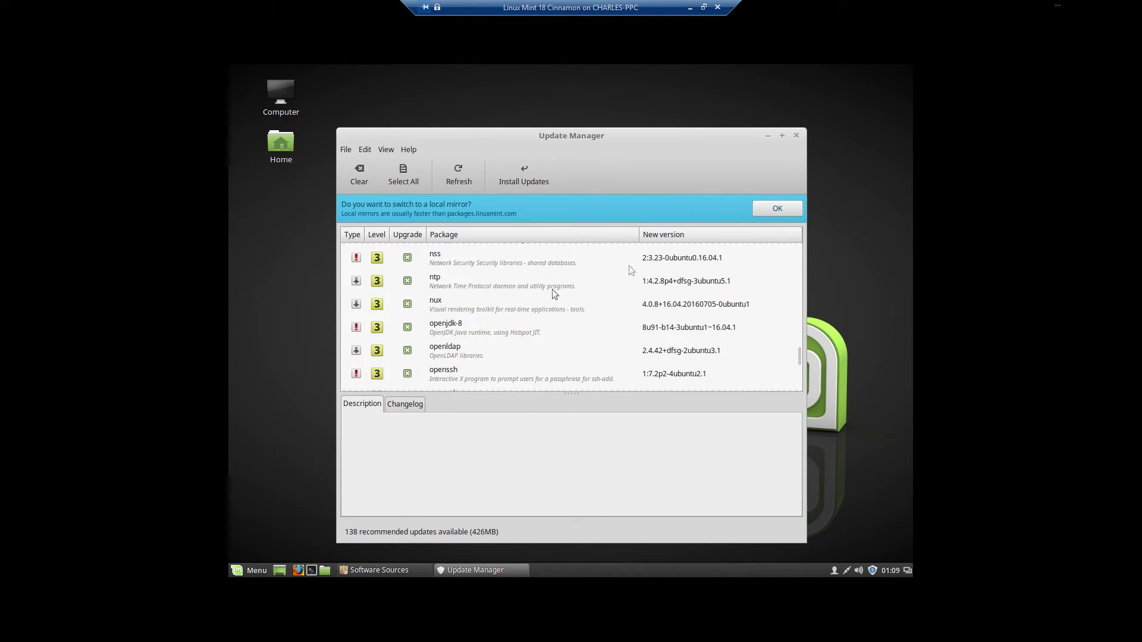
click(797, 136)
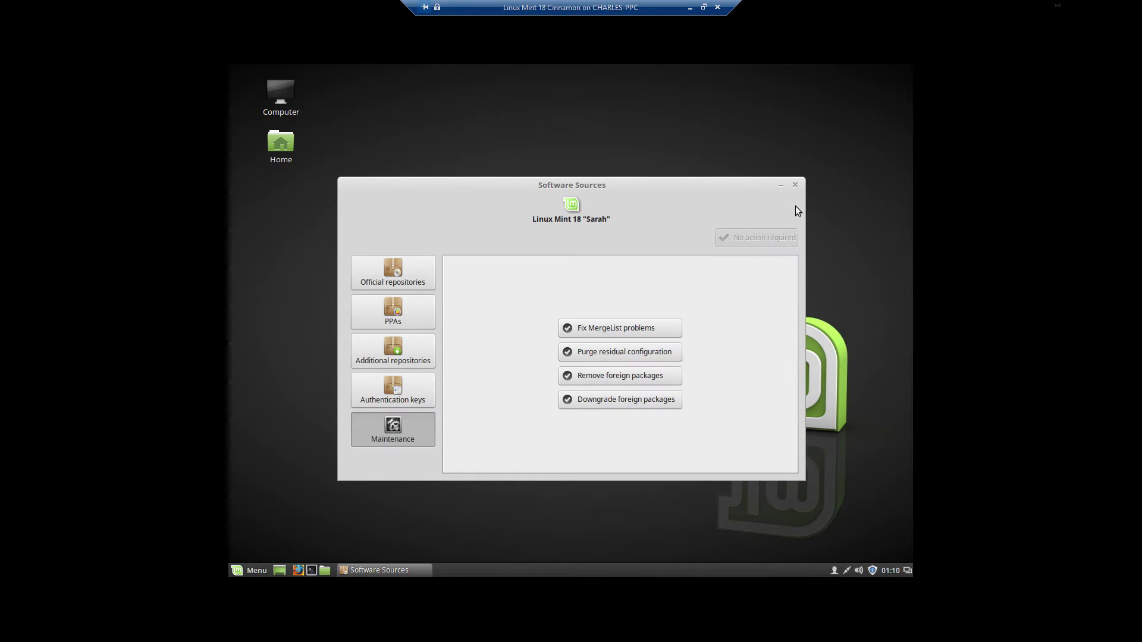
- Reapply Linux Mint as the main mirror in the official repositories, update the cache and close Software Sources
click(423, 262)
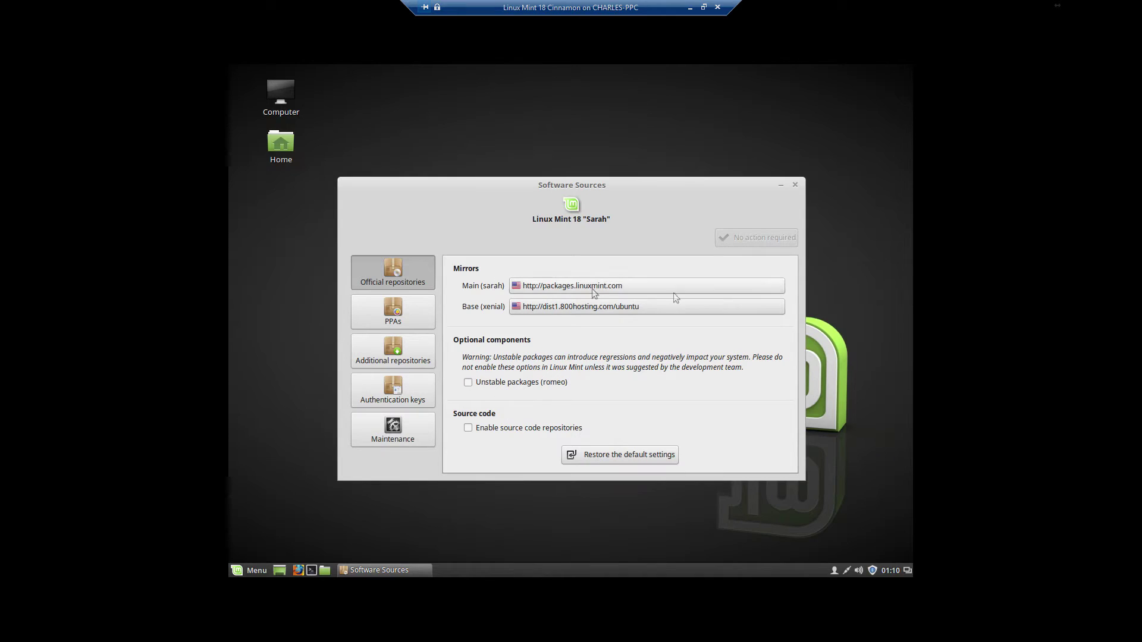
click(693, 285)
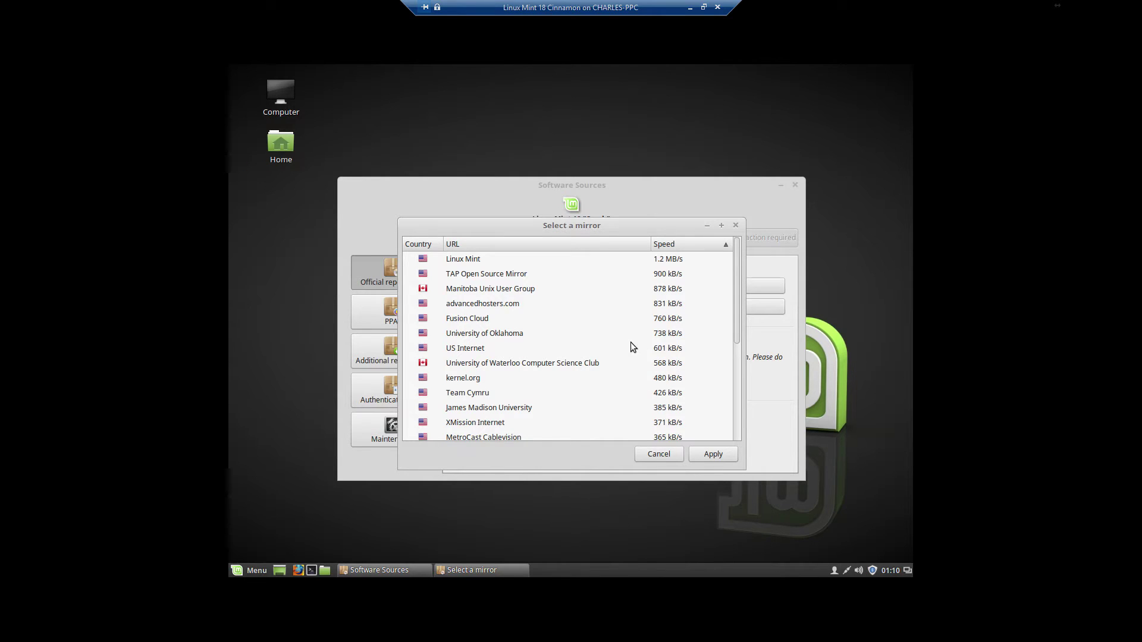
click(466, 259)
click(713, 455)
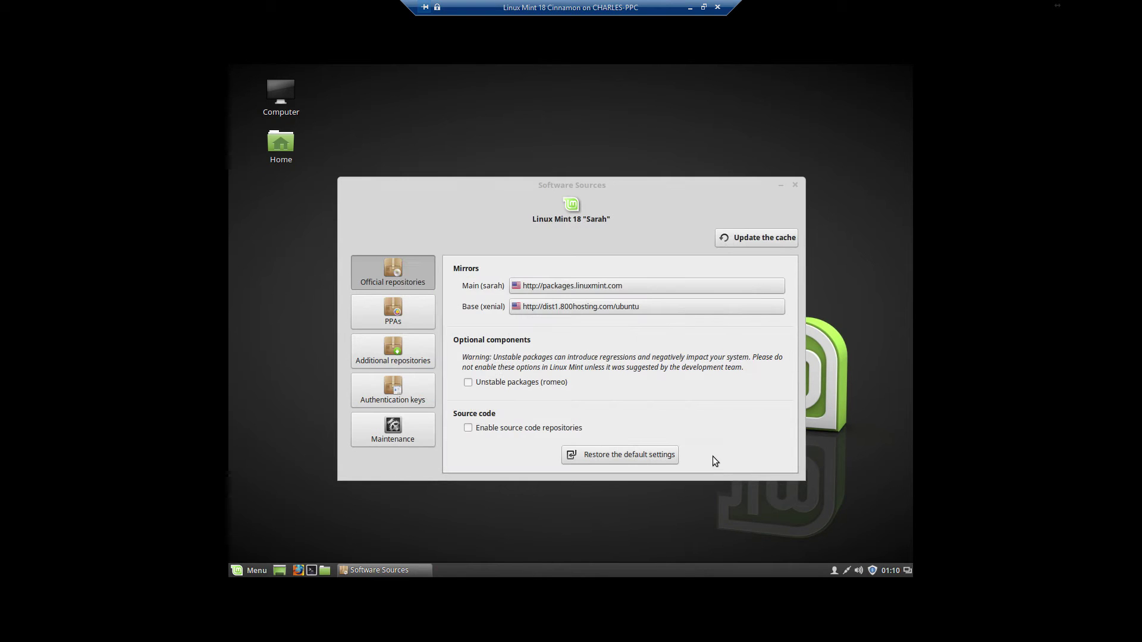
click(786, 235)
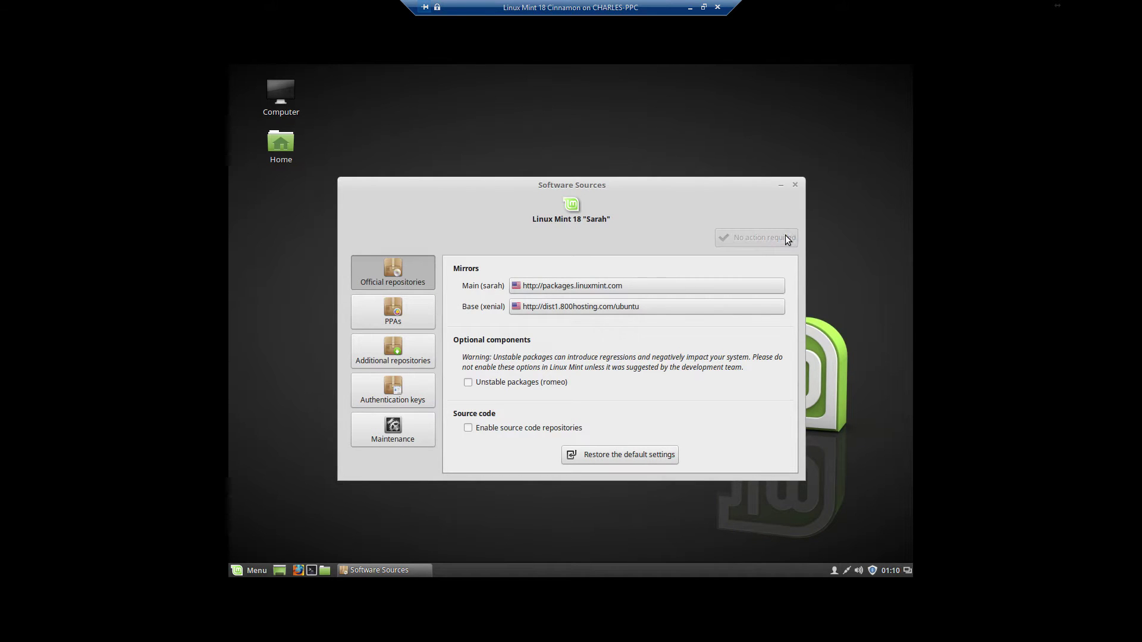
click(795, 187)
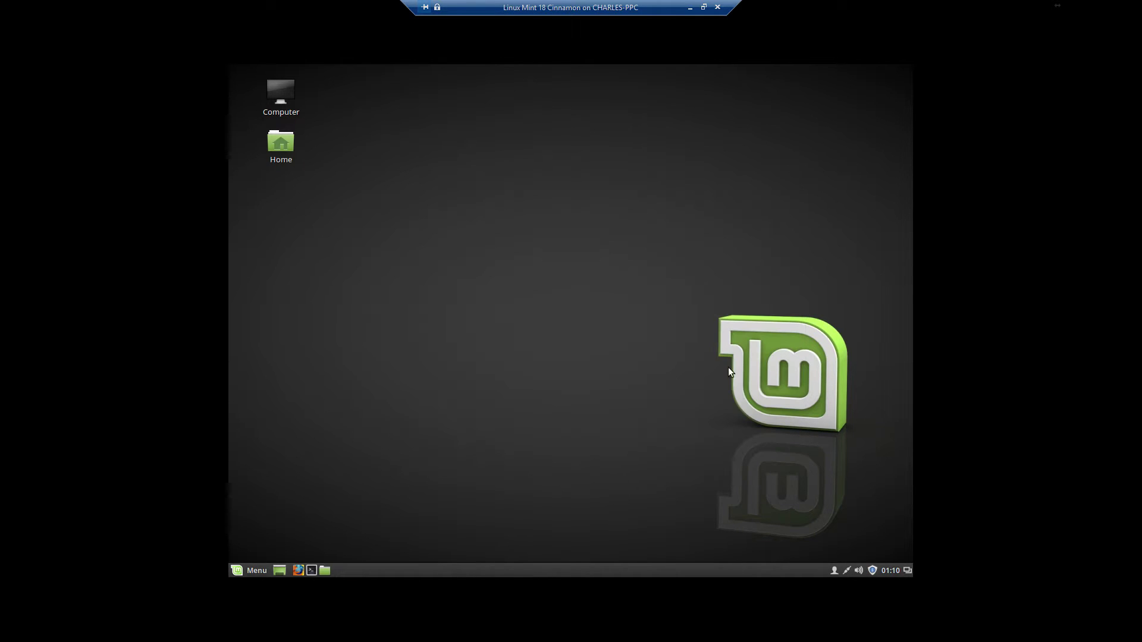
- Open a terminal and start a root shell with sudo su, entering the account password
click(310, 570)
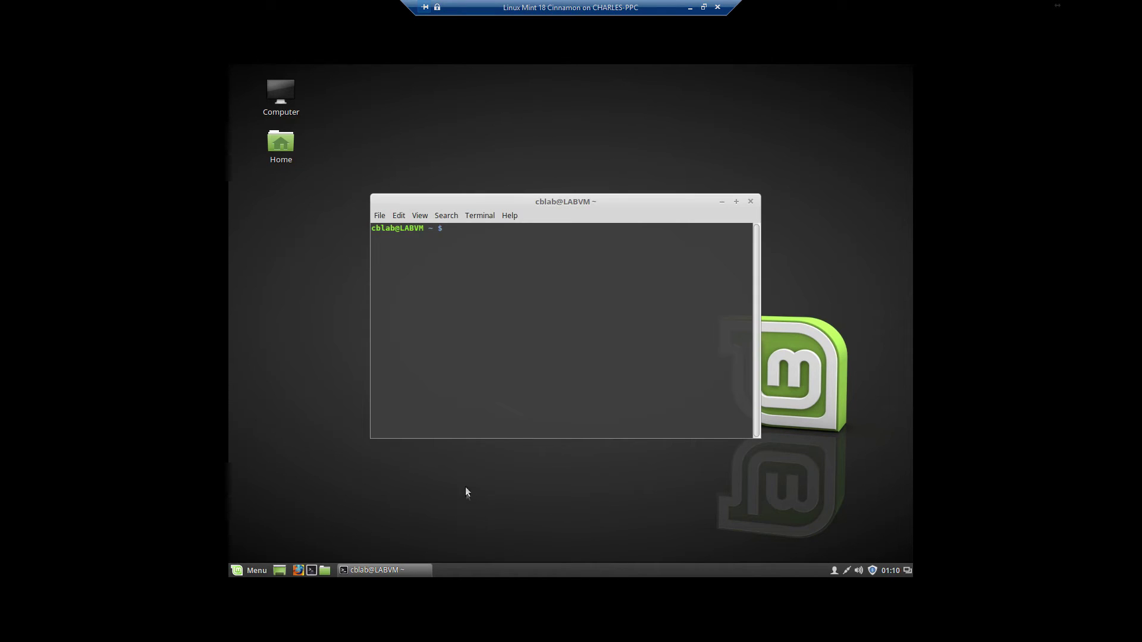
text(sue)
text(o su)
key(Return)
key(Return)
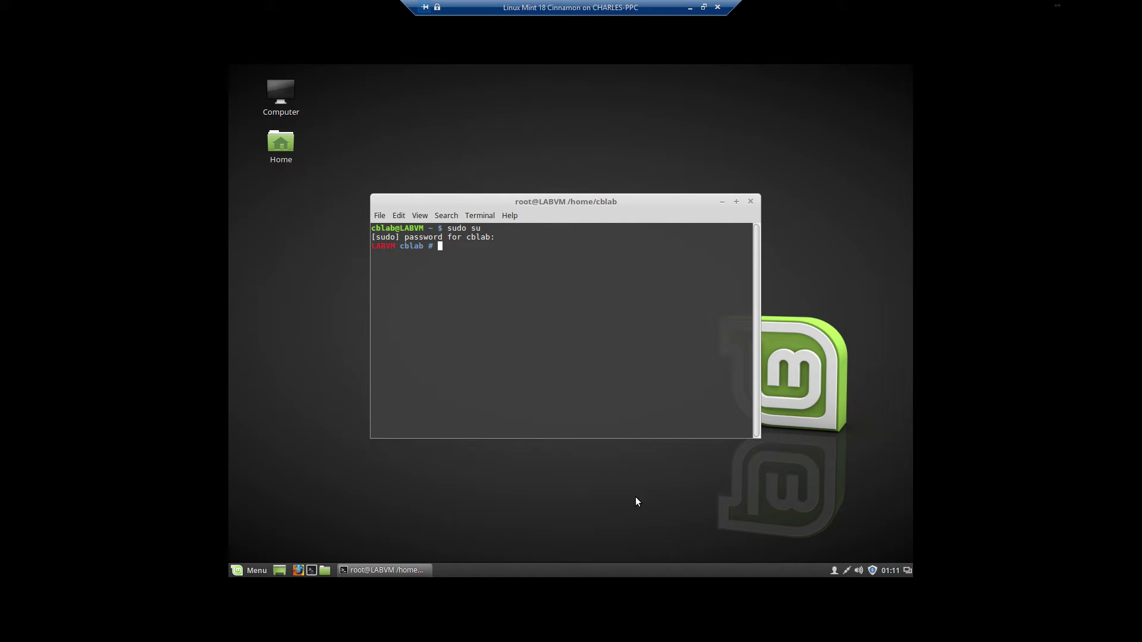
- Display the apt-get usage help in the root terminal
text(apt-get)
key(Return)
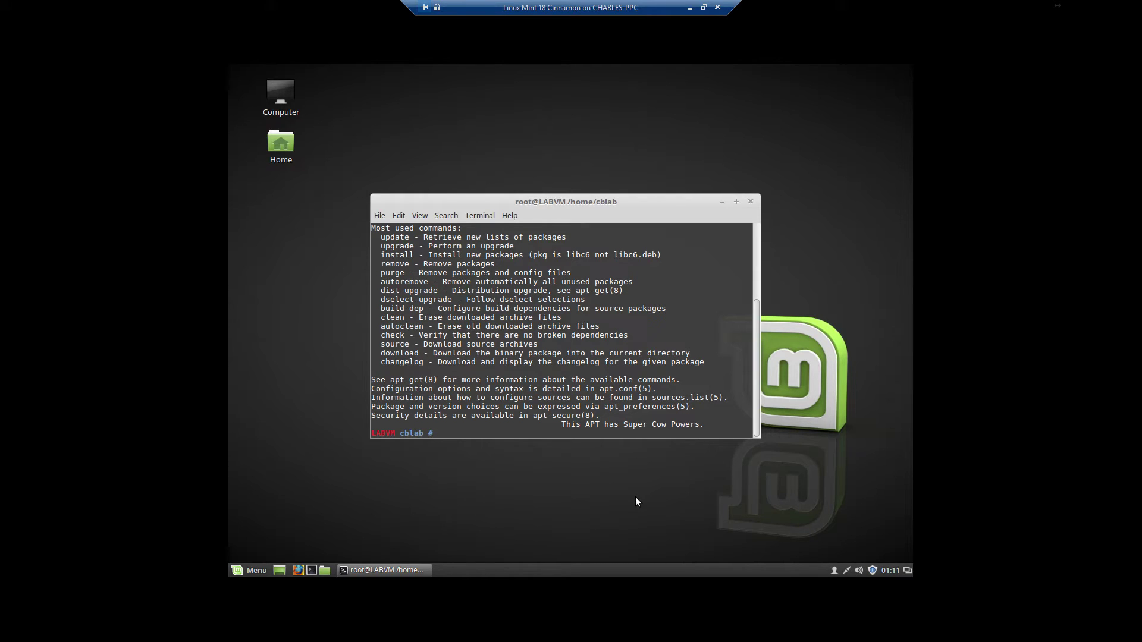
- Try to refresh the package lists by entering apt=get update and rerunning the recalled command
text(apt=get update\)
key(Return)
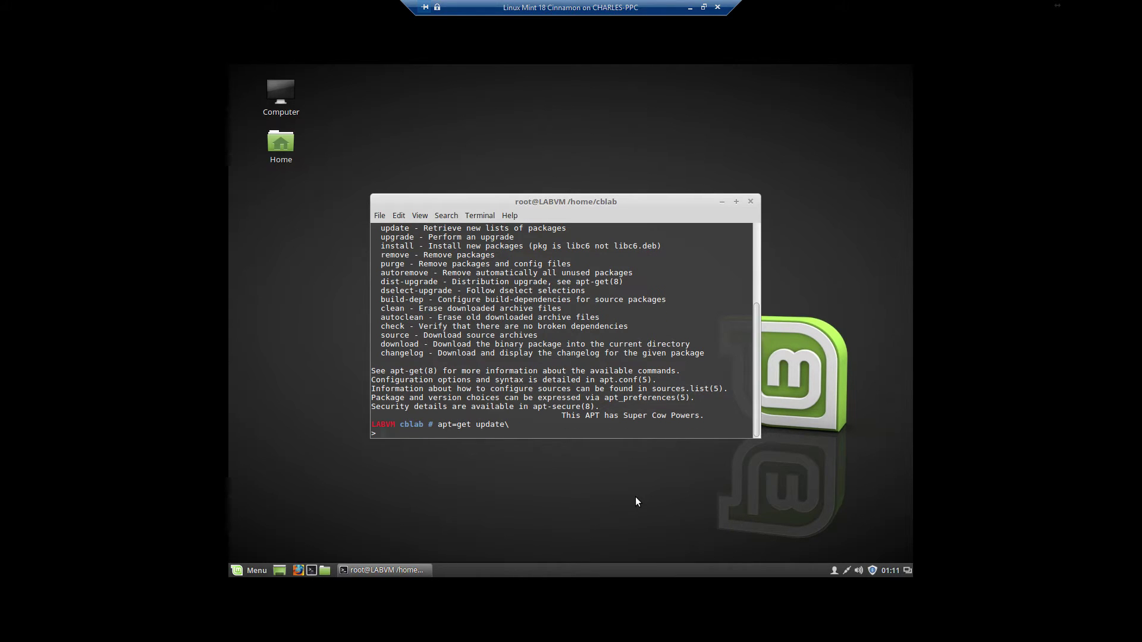
text(apt=get update)
key(Return)
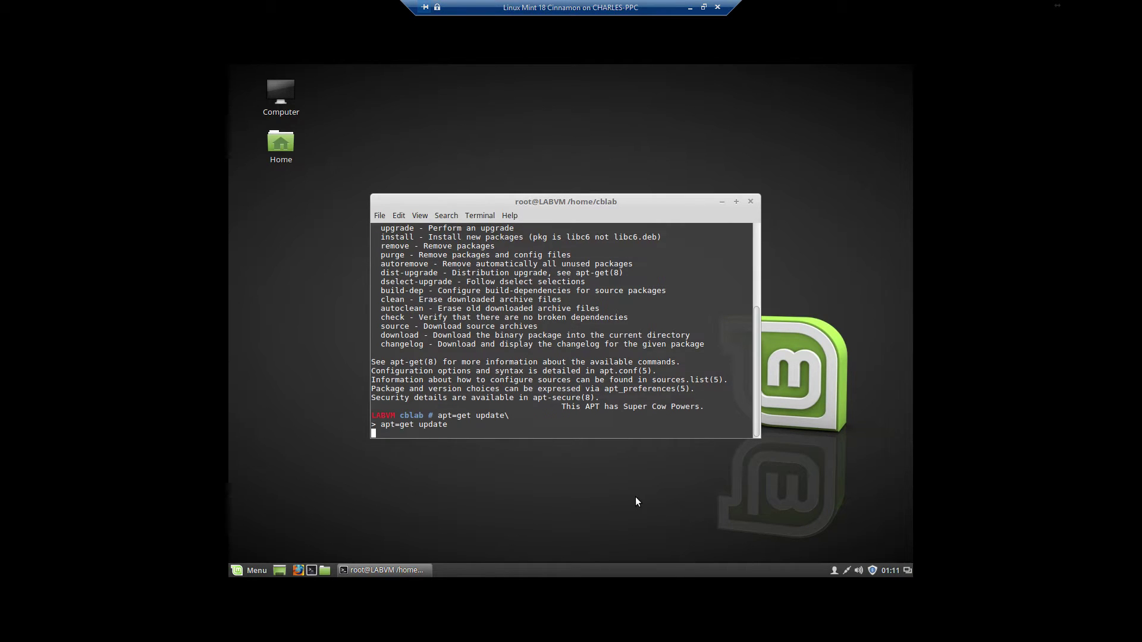
key(Return)
key(Up)
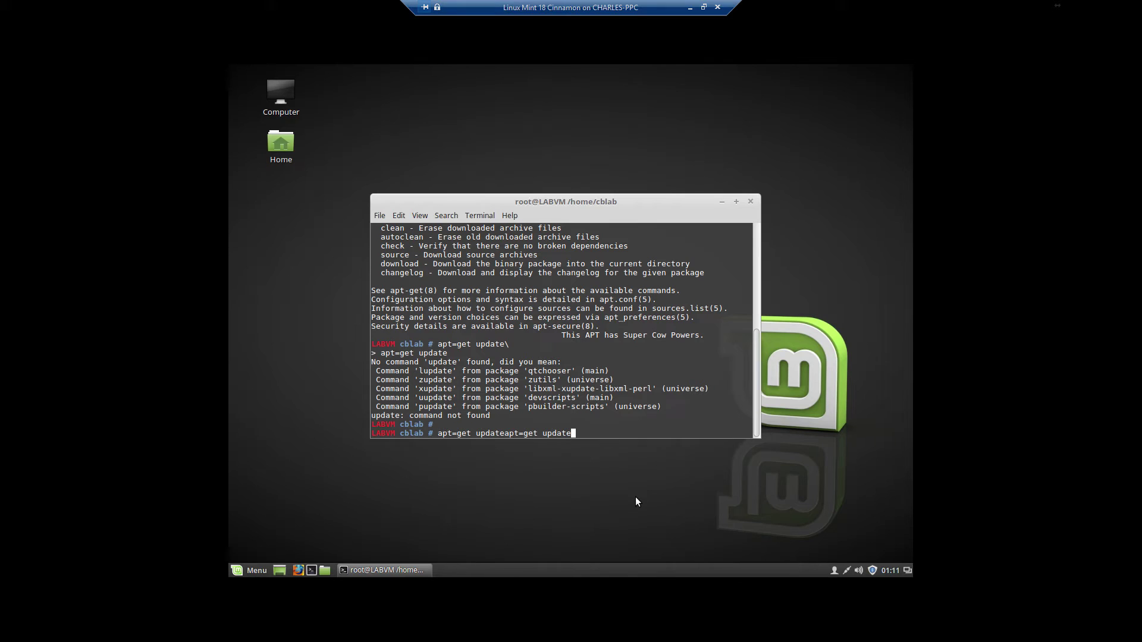
key(Return)
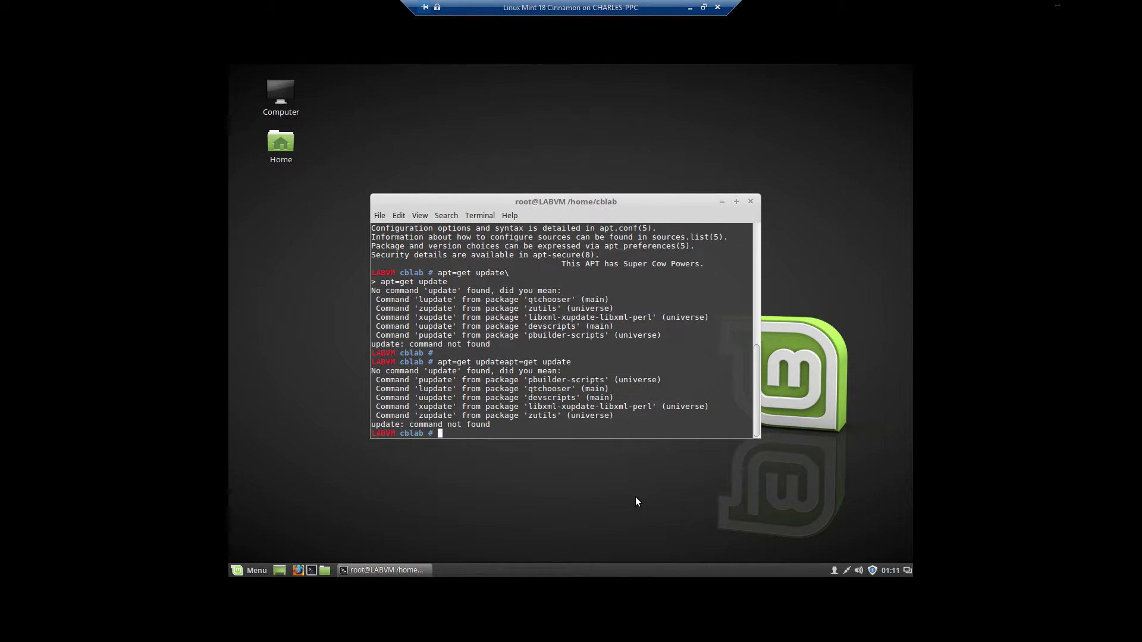
- Recall the mistyped command, correct it to apt-get update, and run it to refresh the package lists
key(Up)
key(Left)
key(Left)
key(Left)
key(Left)
key(Left)
key(Left)
key(Left)
key(Left)
key(Left)
key(Left)
key(Left)
key(Left)
key(Left)
key(Left)
key(Left)
key(Left)
key(Left)
key(Left)
key(Left)
key(Left)
key(Left)
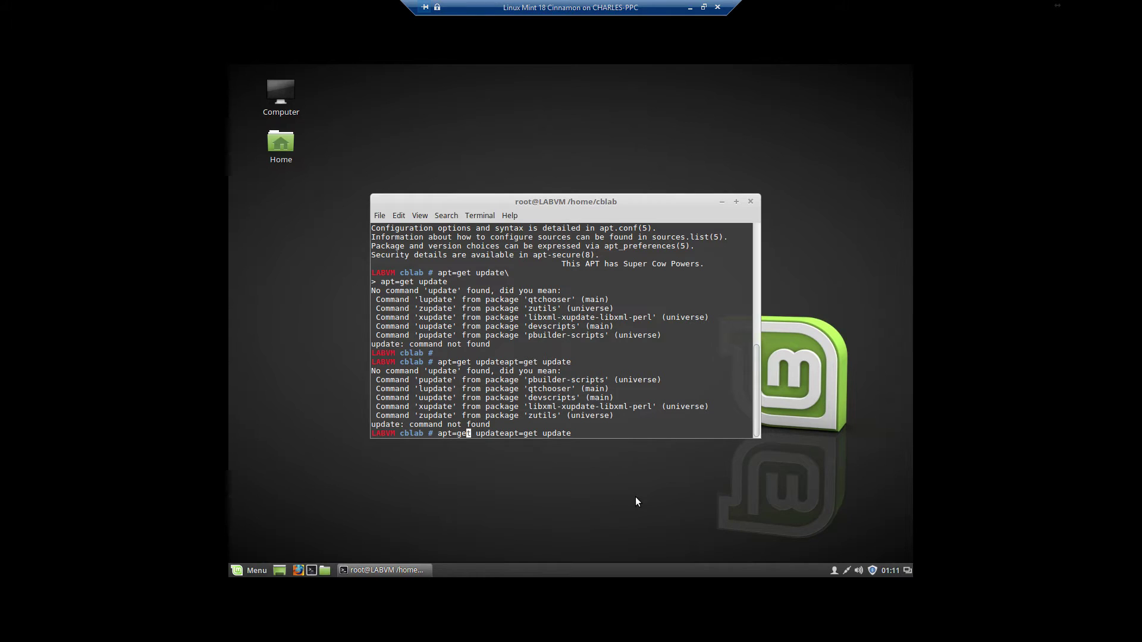
key(BackSpace)
text(-)
key(Return)
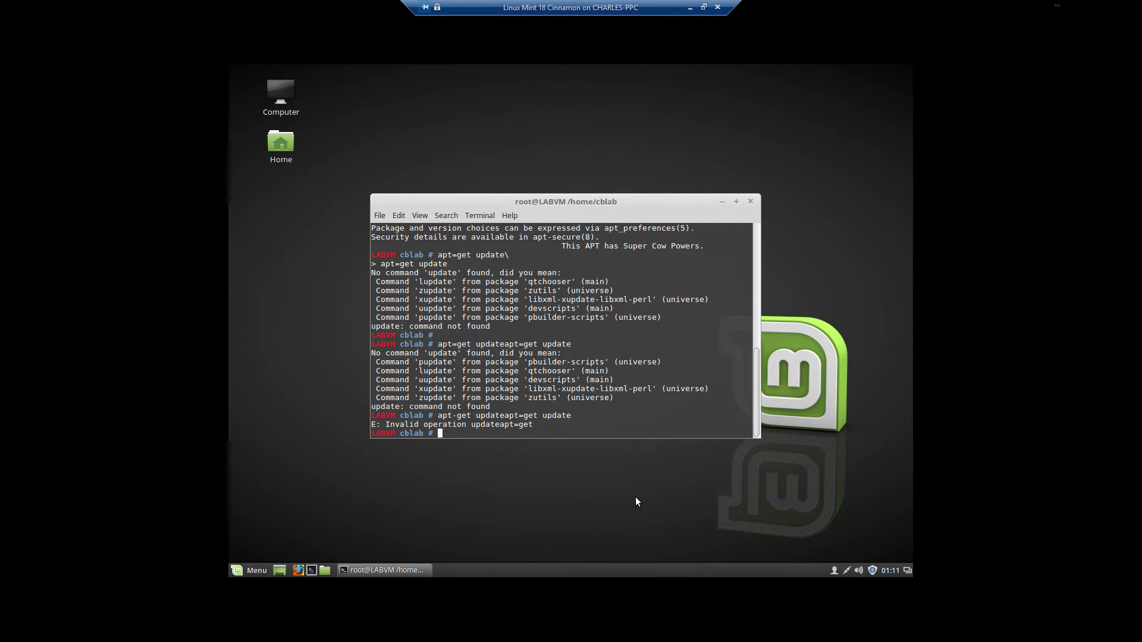
key(Up)
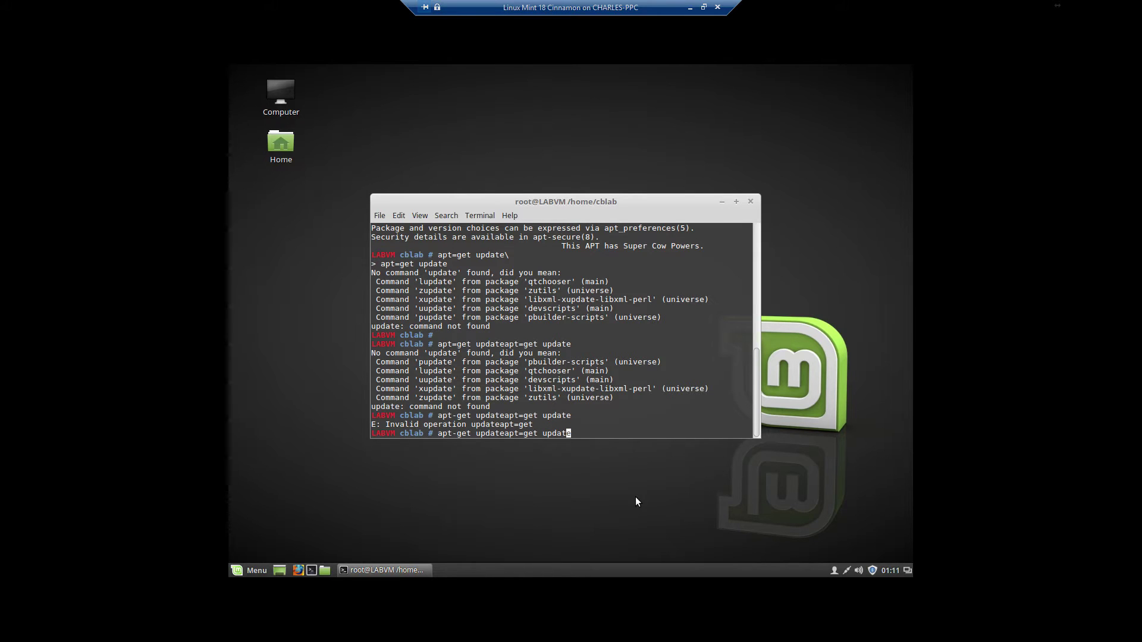
key(BackSpace)
key(BackSpace)
key(BackSpace)
key(BackSpace)
key(BackSpace)
key(BackSpace)
key(BackSpace)
key(BackSpace)
key(BackSpace)
key(BackSpace)
key(BackSpace)
key(BackSpace)
key(BackSpace)
key(BackSpace)
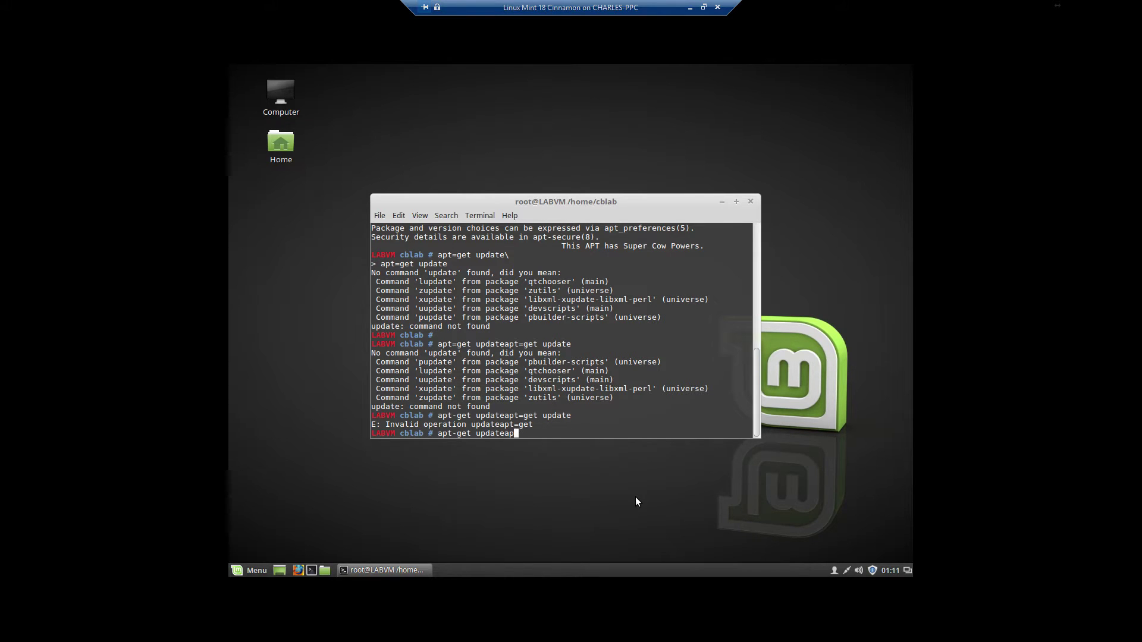
key(Return)
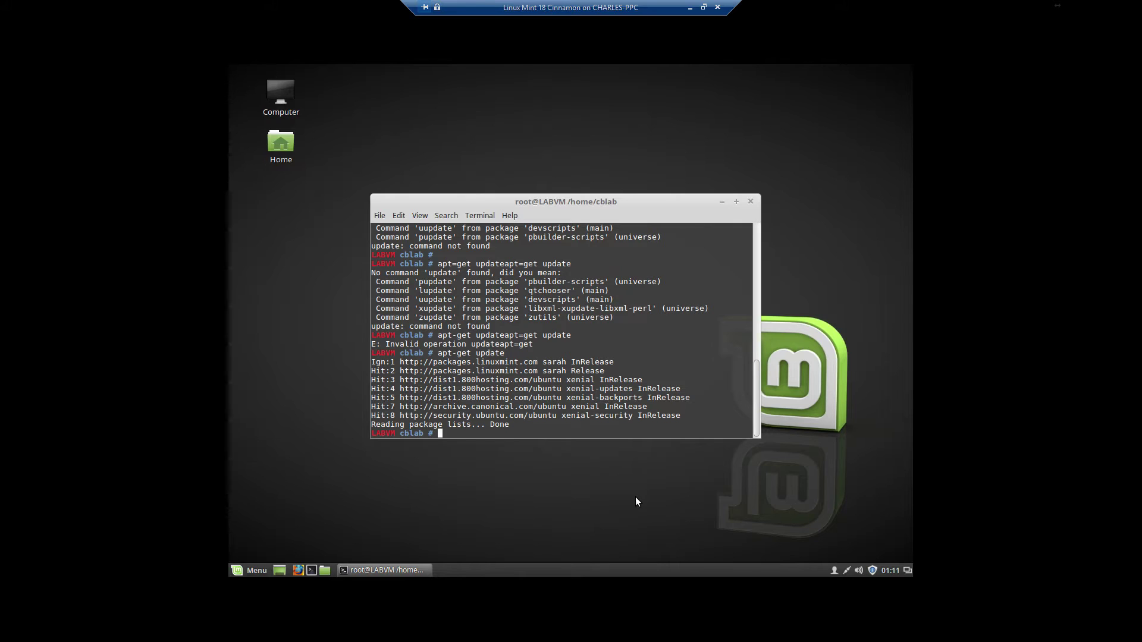
- Upgrade the installed packages with apt-get upgrade, answering y to continue
text(apt)
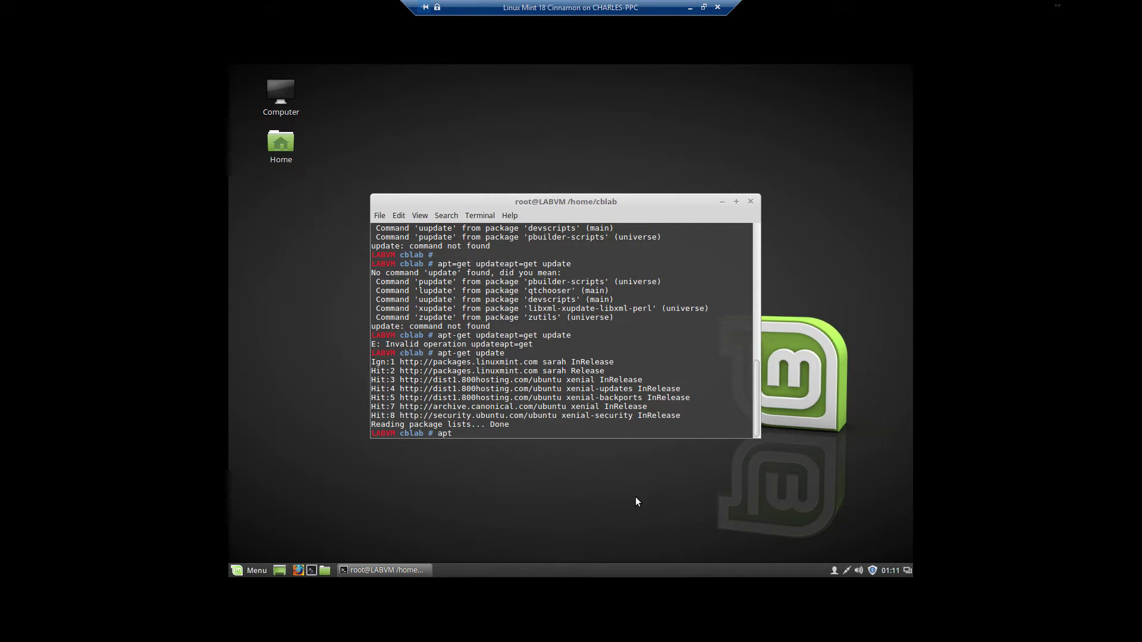
text(=ge)
key(BackSpace)
key(BackSpace)
key(BackSpace)
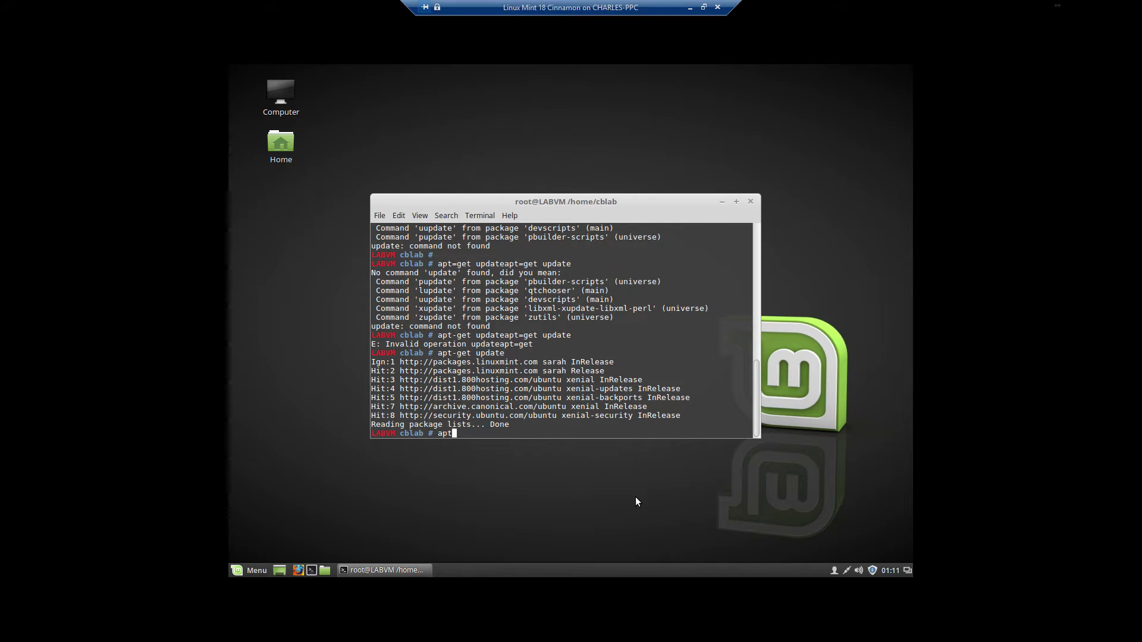
text(-get )
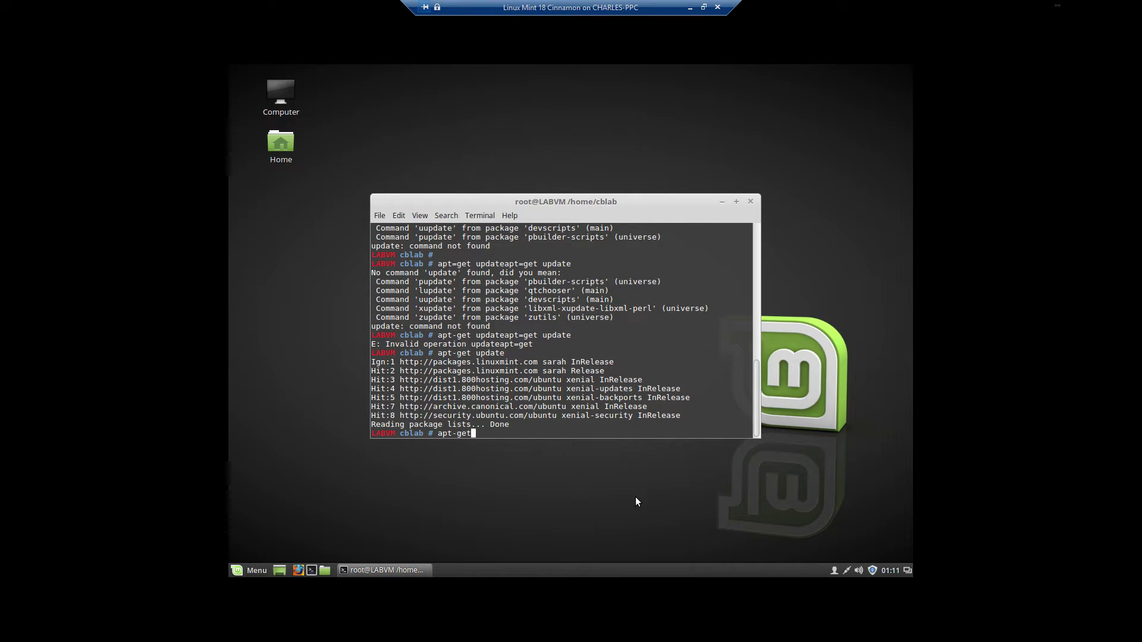
text(upgrade)
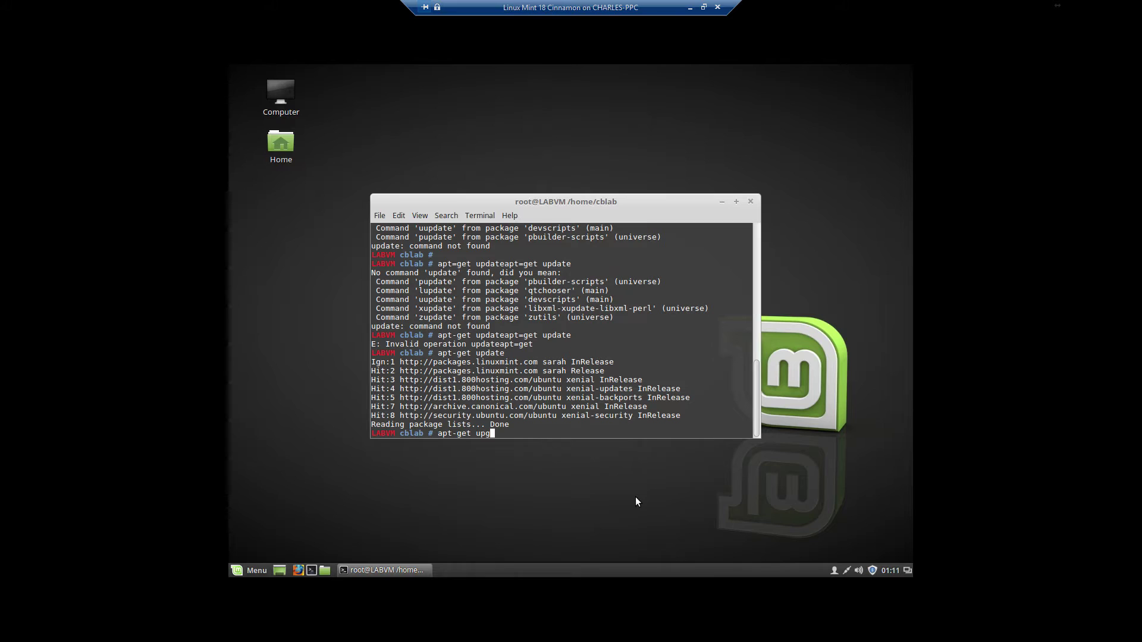
key(Return)
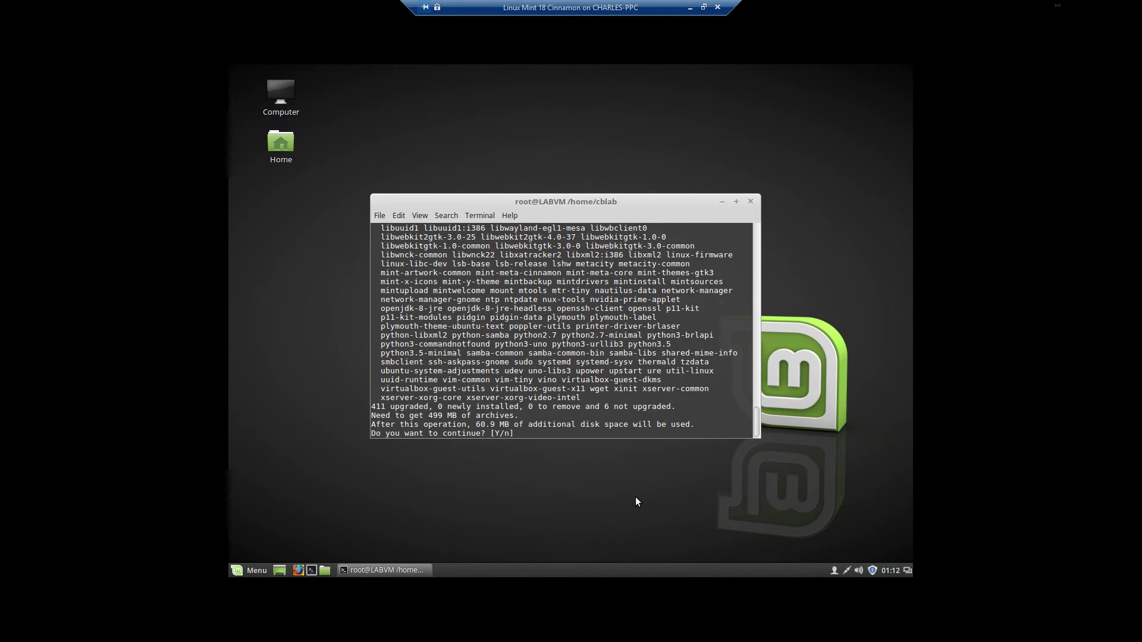
text(y)
key(Return)
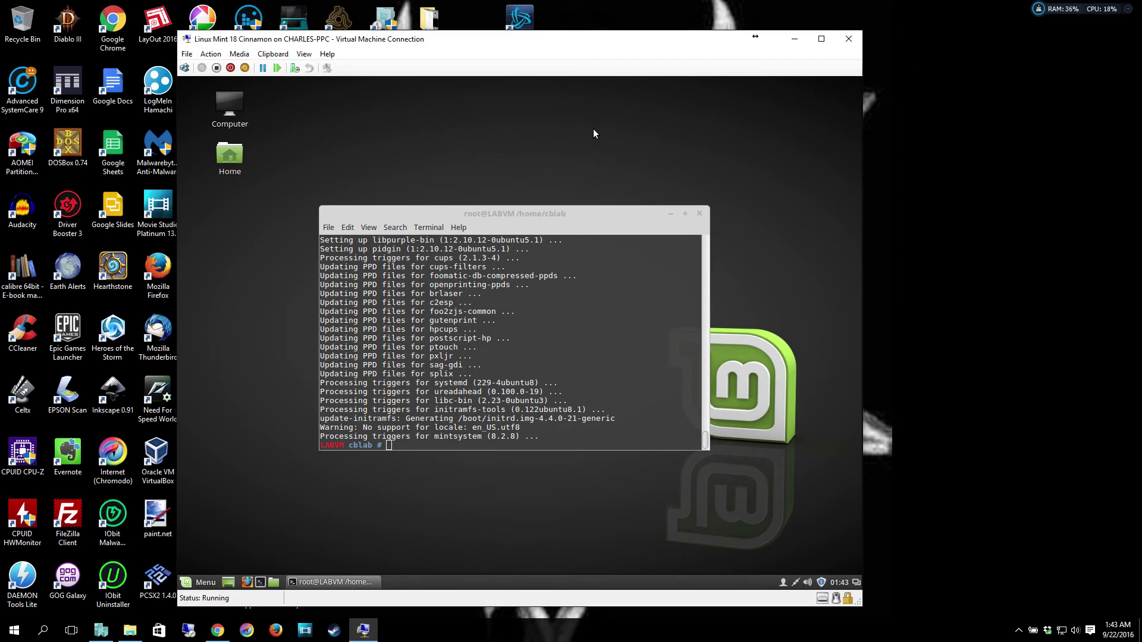
- Return the virtual machine to full screen and run apt-get dist-upgrade in the terminal, answering y to continue
key(ctrl+alt+Break)
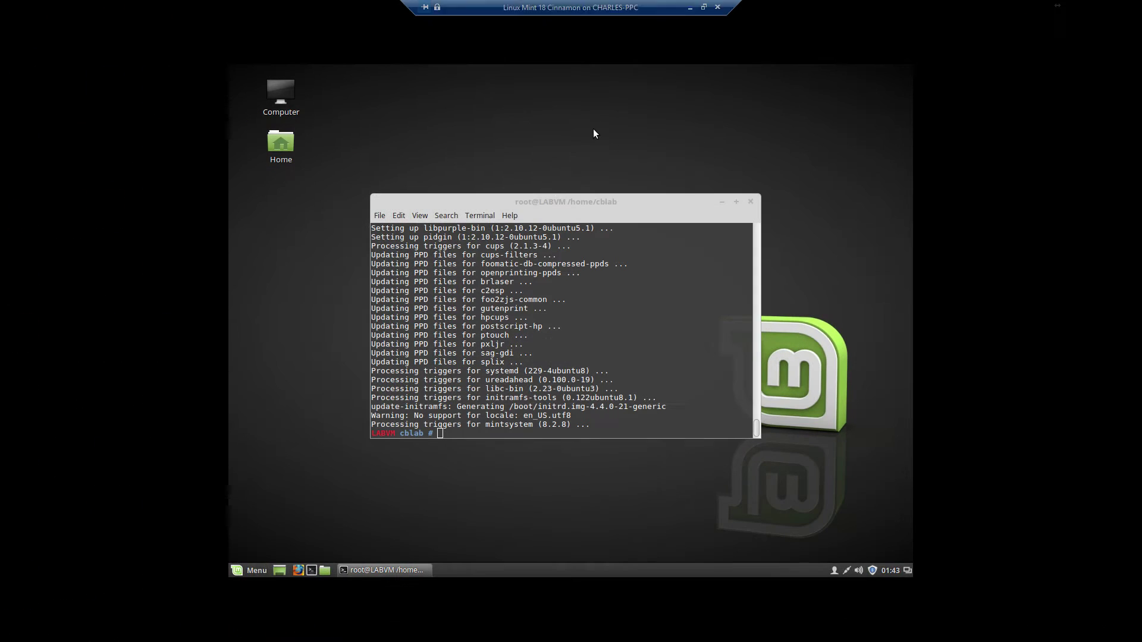
click(618, 197)
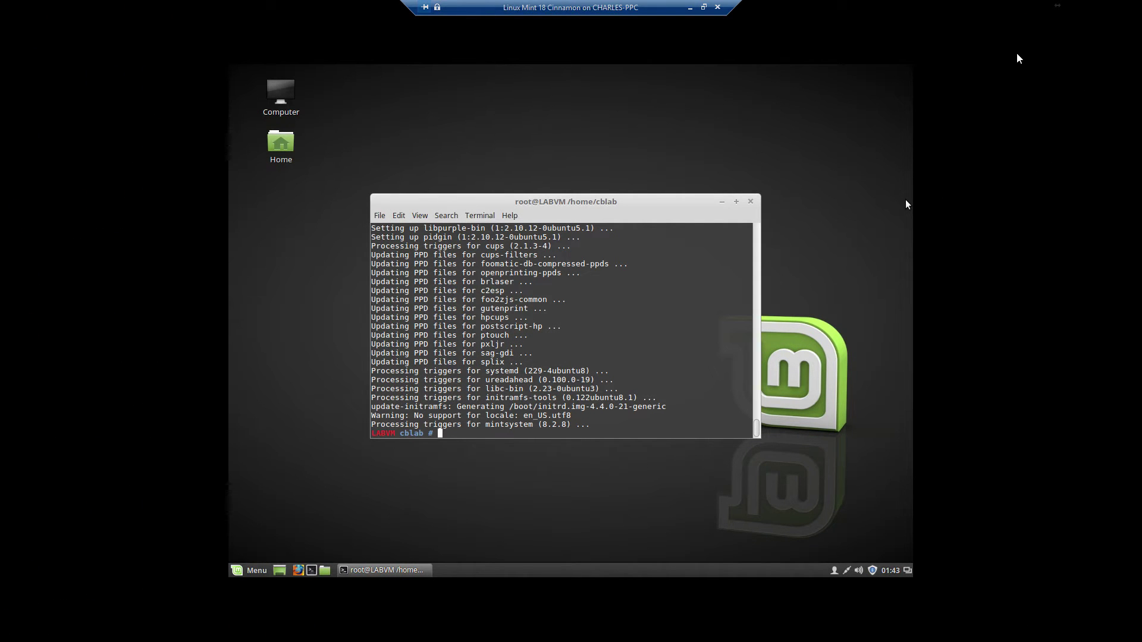
text(apt-get dist-upgrade)
key(Return)
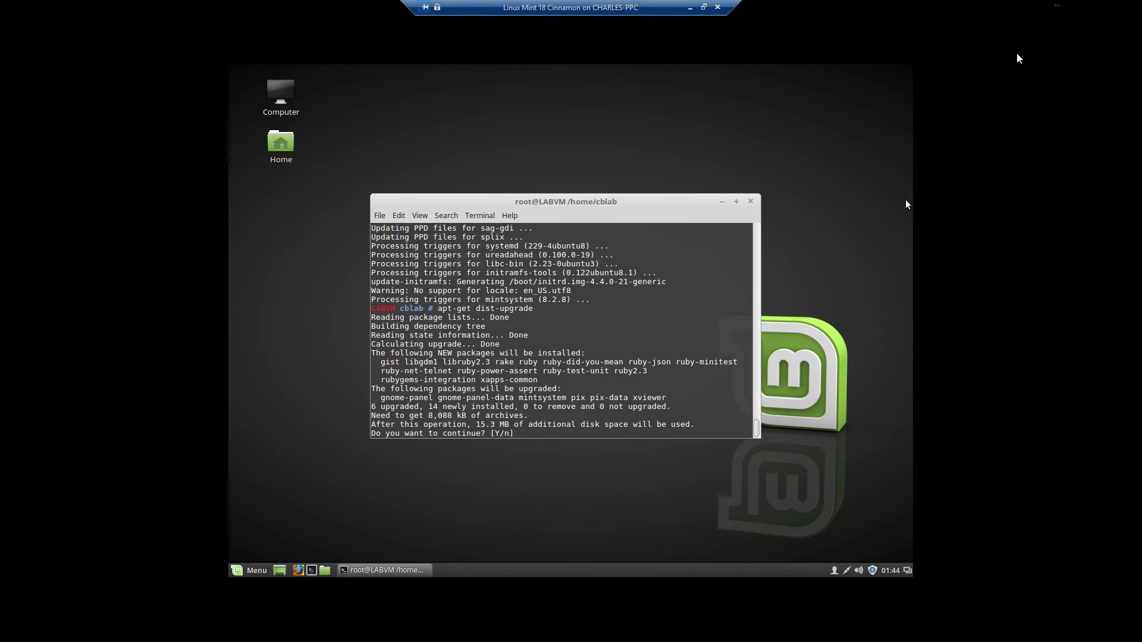
text(y)
key(Return)
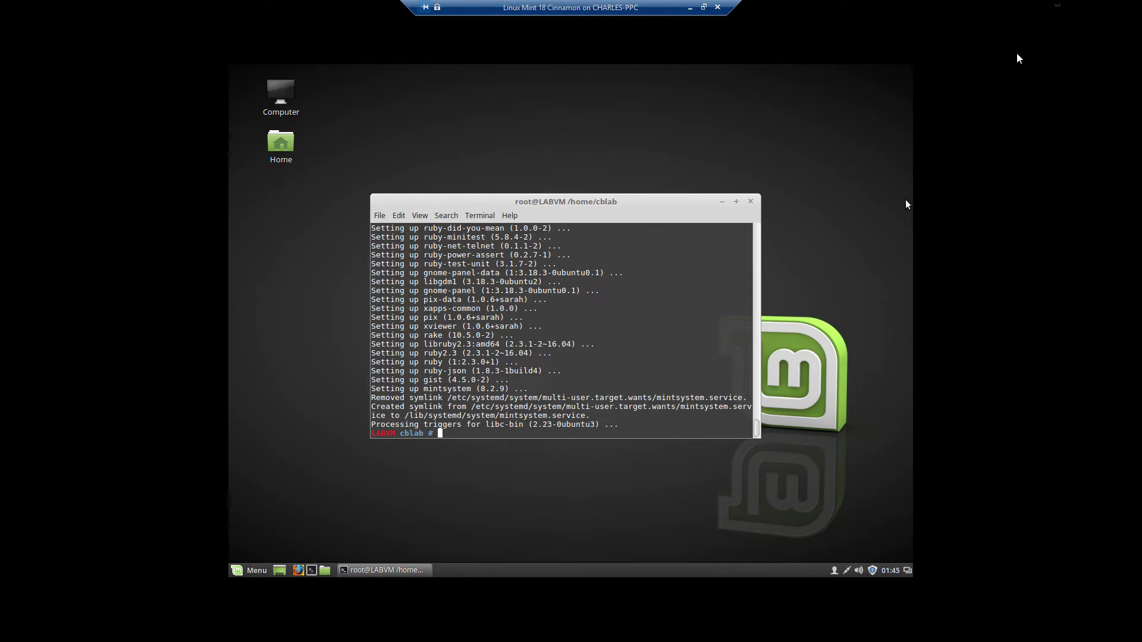
- Restart the system with the reboot command and log back in with the account password
text(reboot)
key(Return)
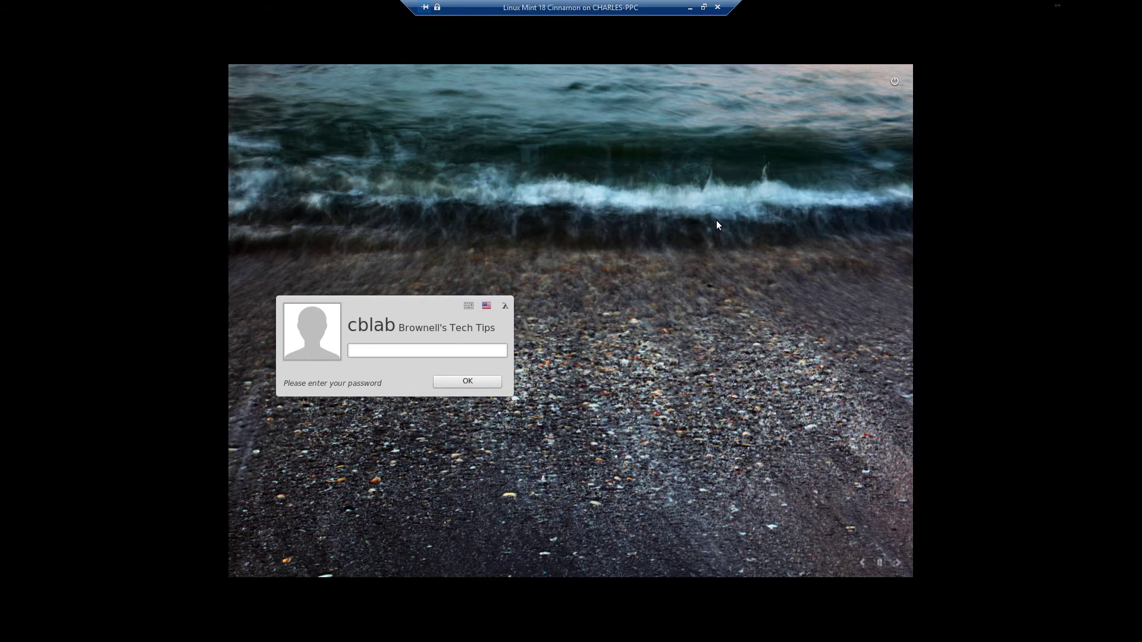
text(************)
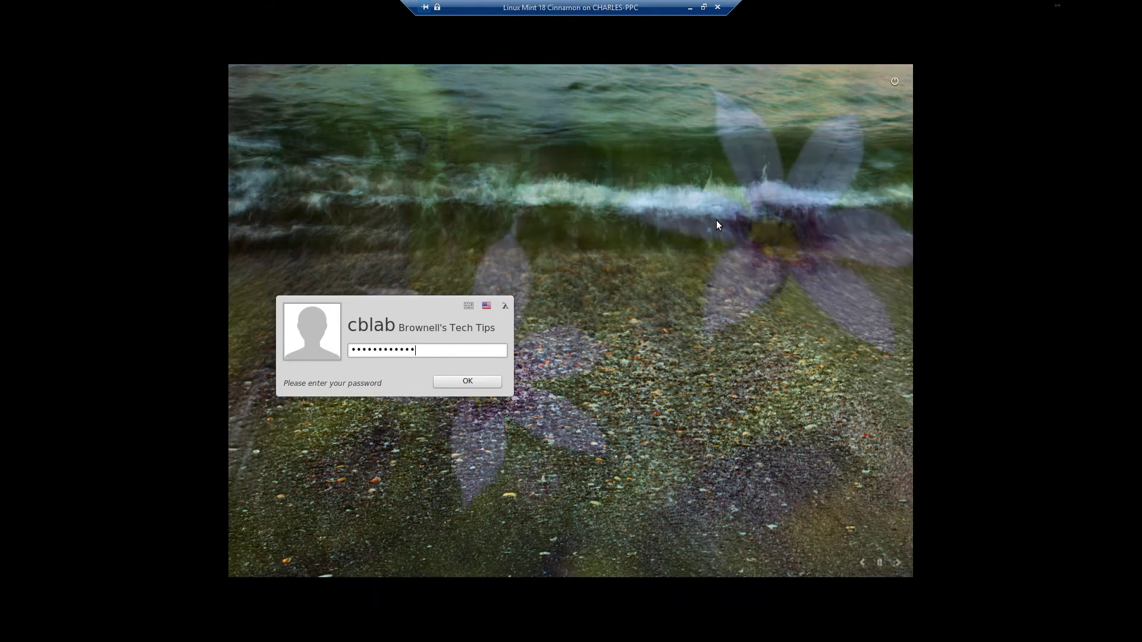
key(Return)
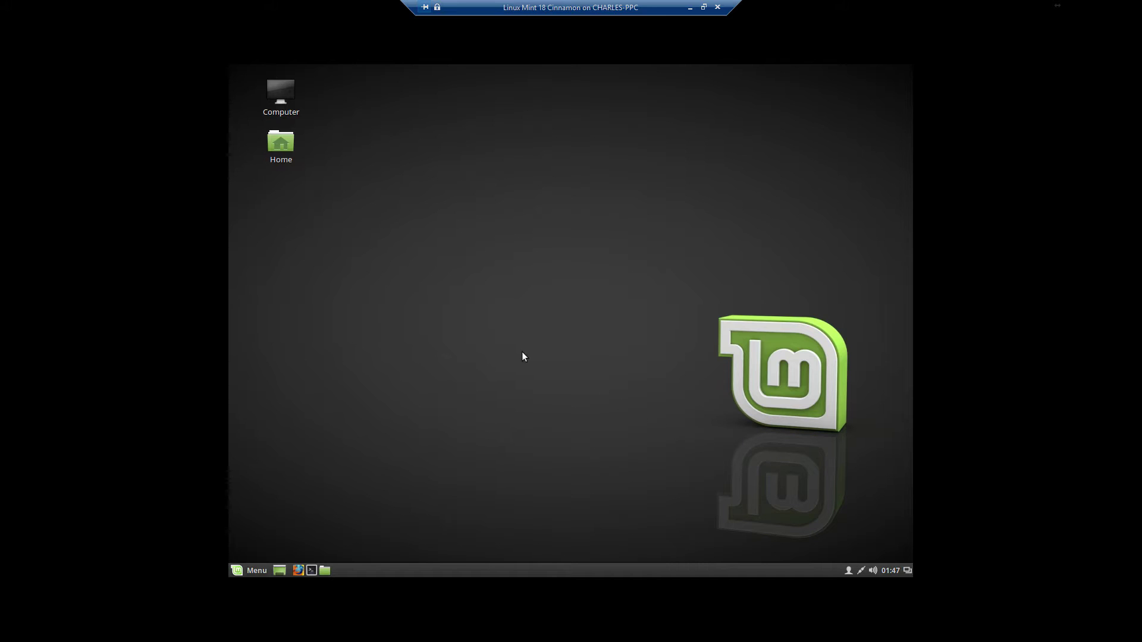
- Open the desktop background settings, try the 2000x1150 and then the 1920x1080 Linux Mint image, and minimize the window to view the desktop
right_click(565, 349)
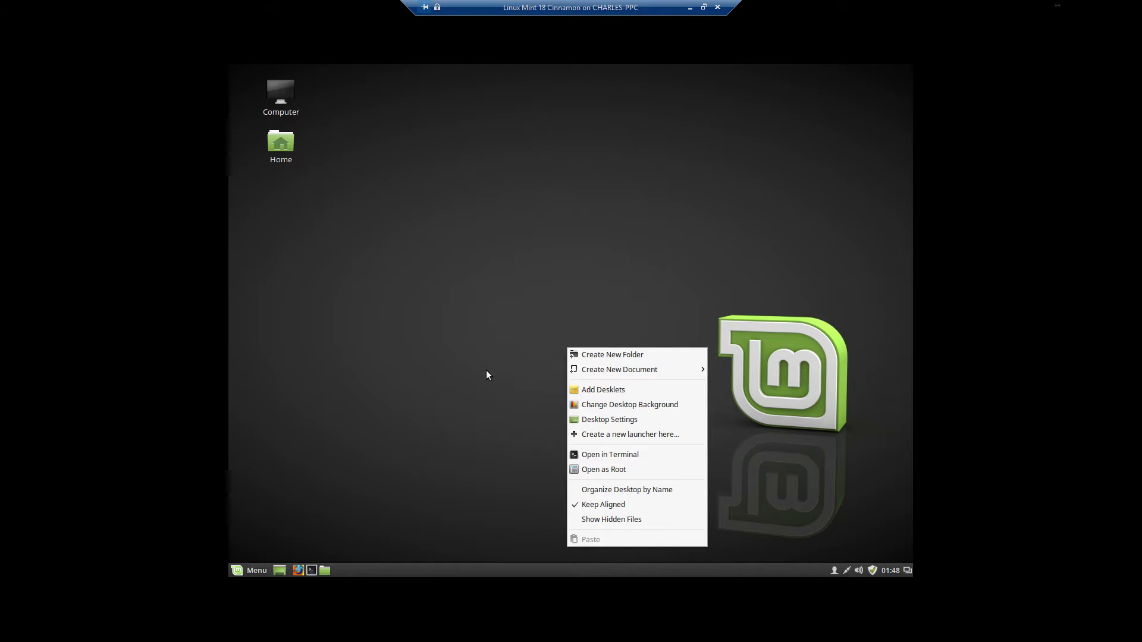
click(650, 404)
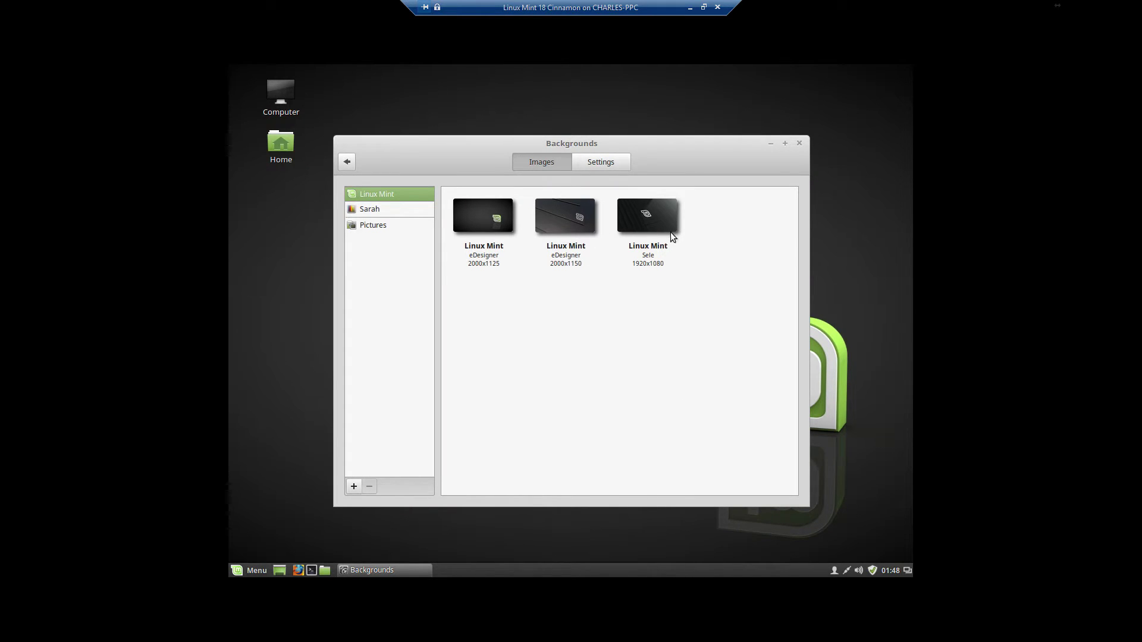
click(578, 219)
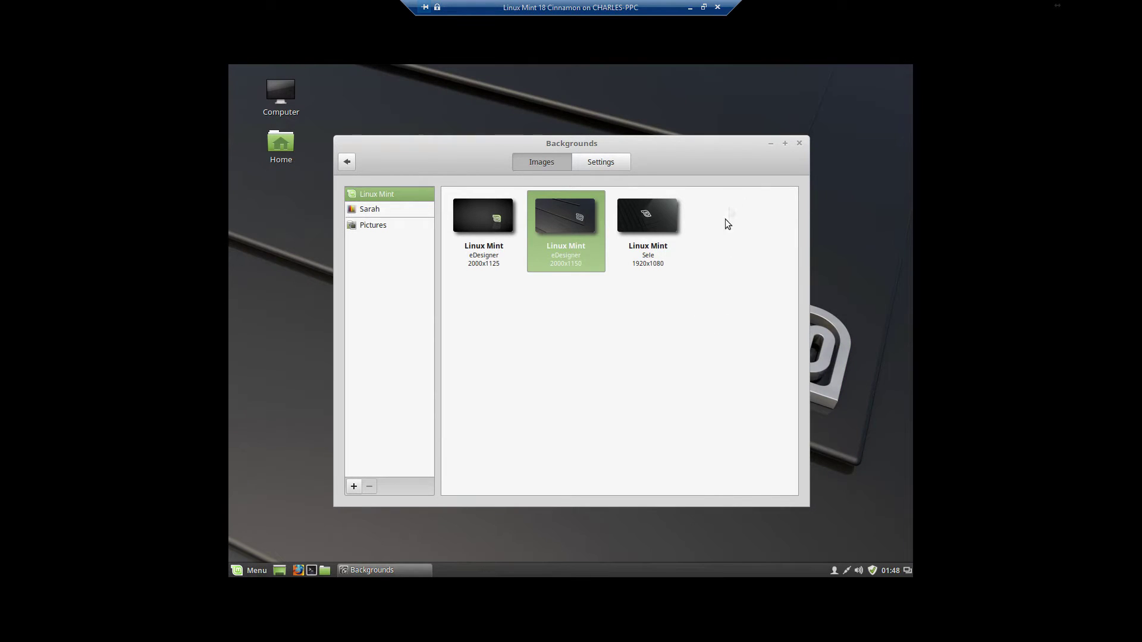
click(660, 223)
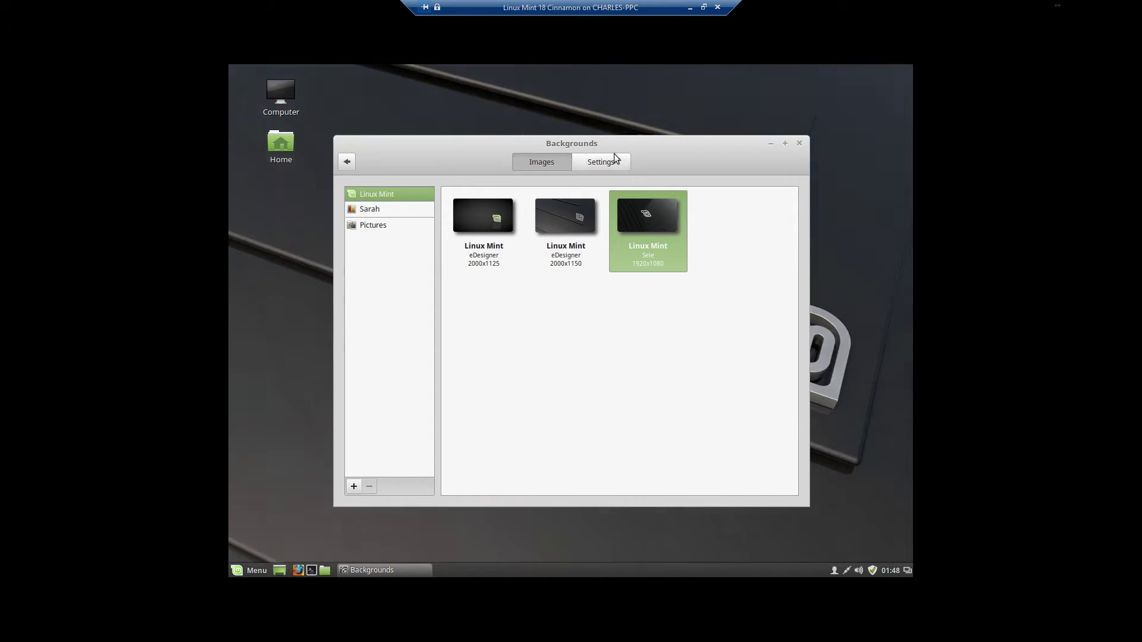
click(770, 144)
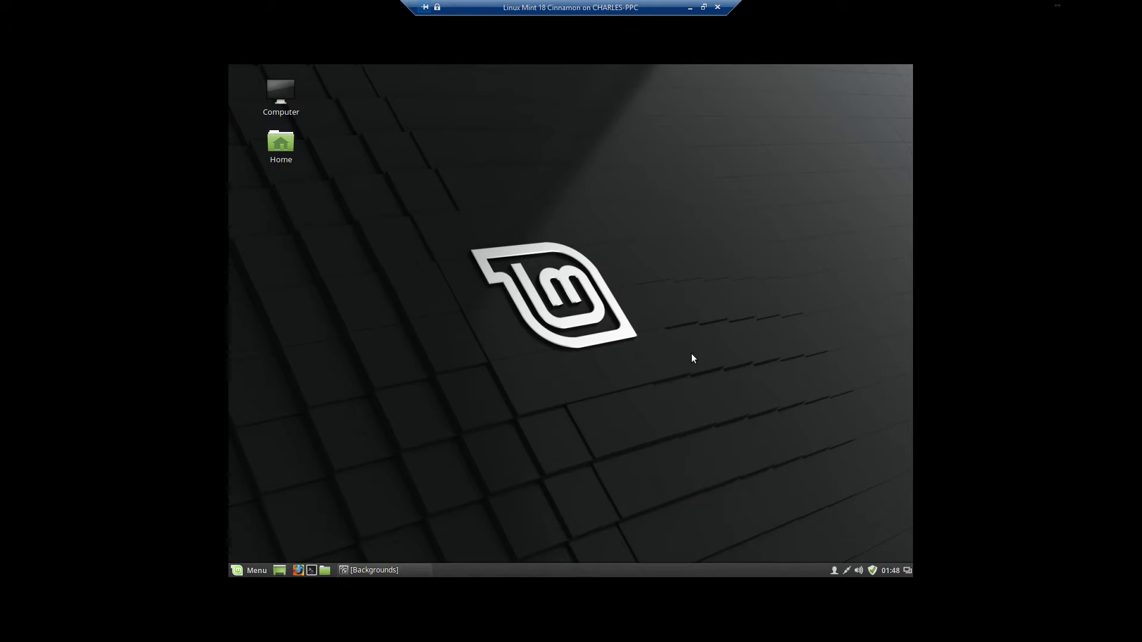
- Restore the Backgrounds window, apply the 2000x1150 Linux Mint image, and minimize the window to view the desktop
click(398, 569)
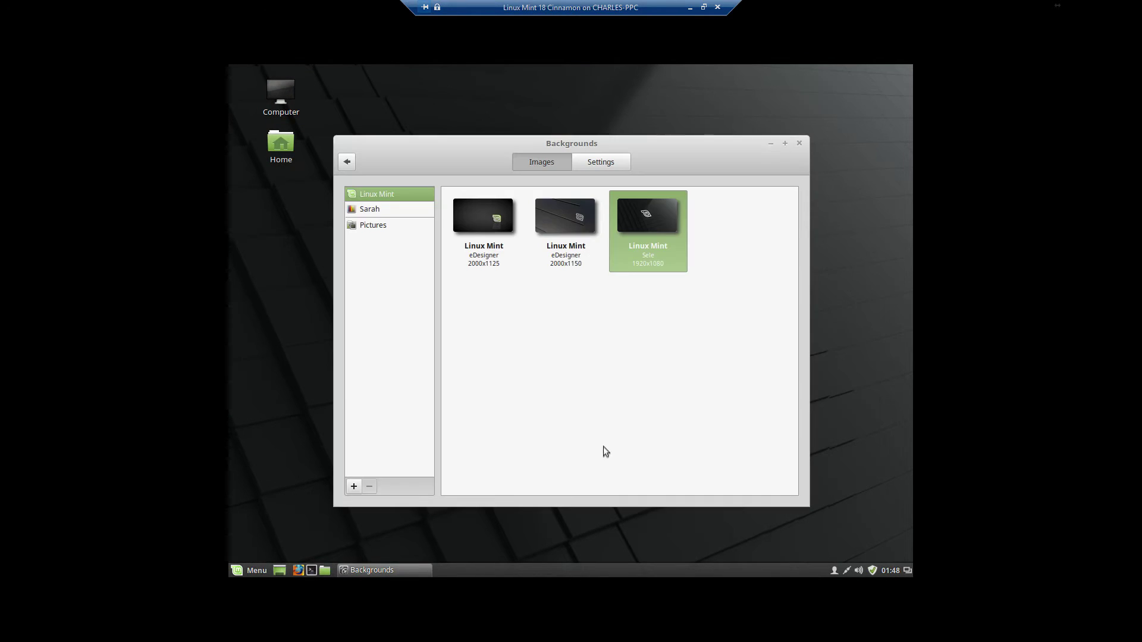
click(569, 223)
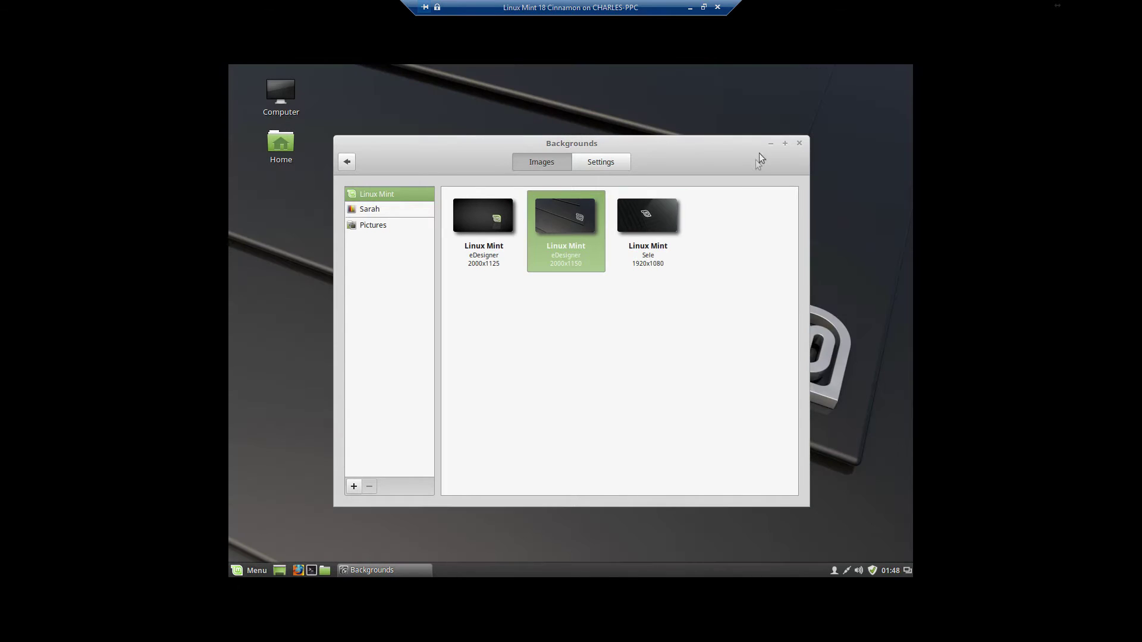
click(772, 144)
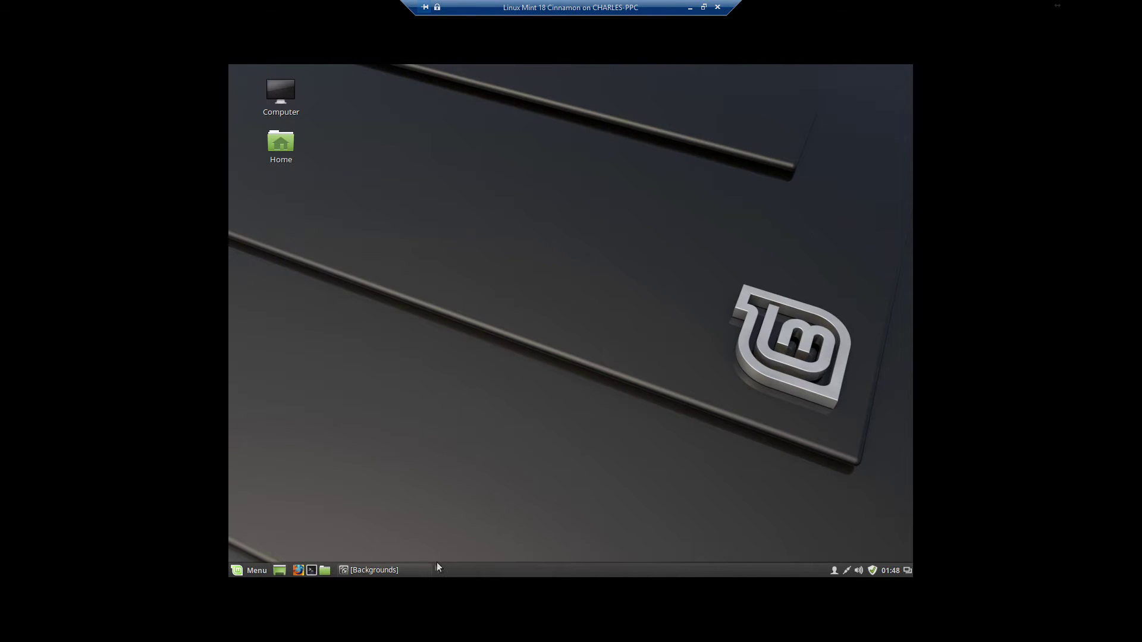
- Apply the Full Moon image from the Sarah collection as the desktop background, review the background settings, and close the Backgrounds window
click(415, 571)
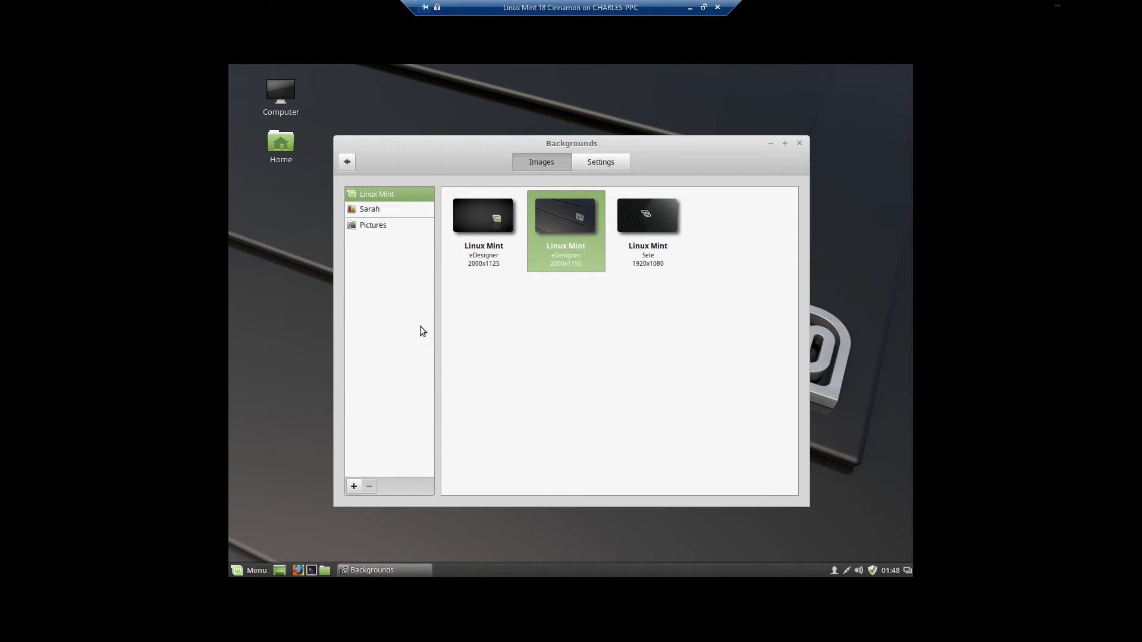
click(376, 227)
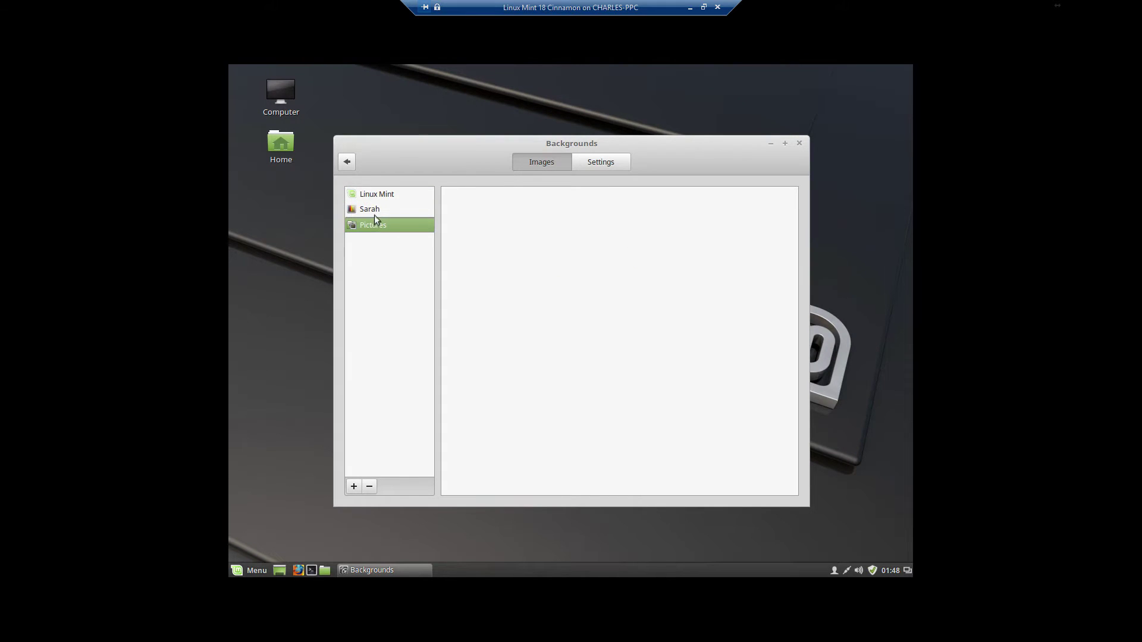
click(374, 213)
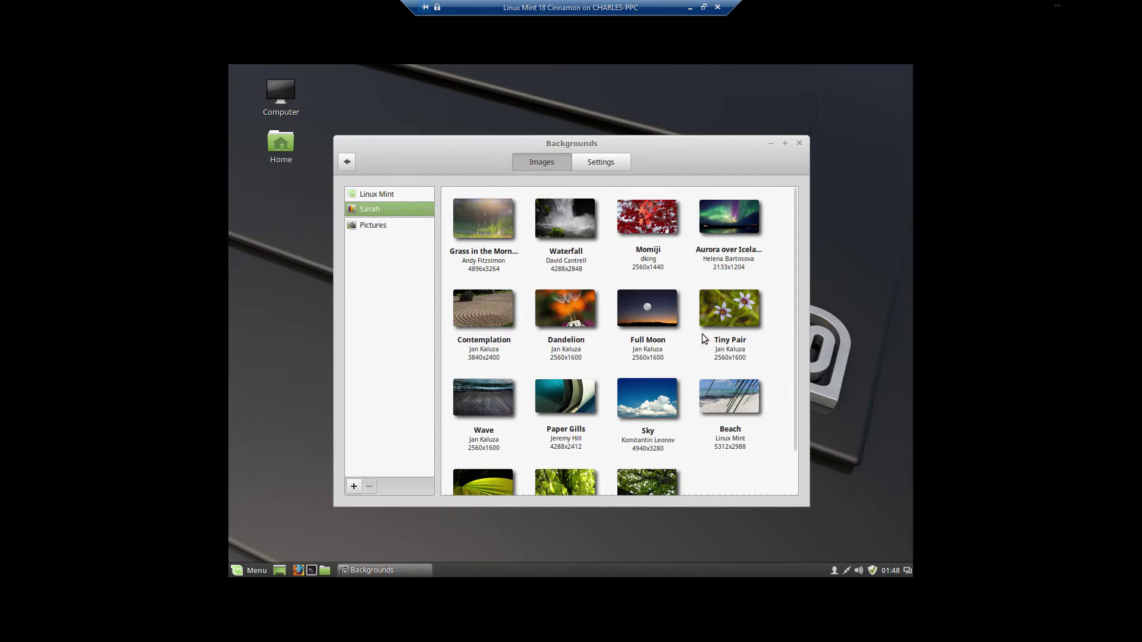
scroll(686, 342, down, 5)
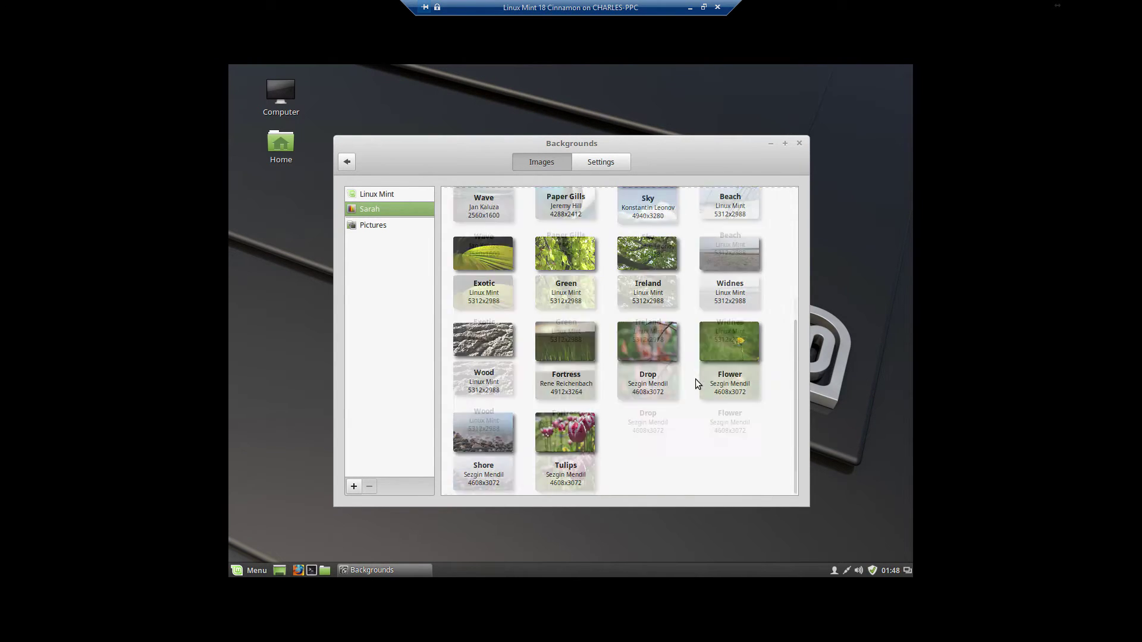
scroll(682, 398, up, 2)
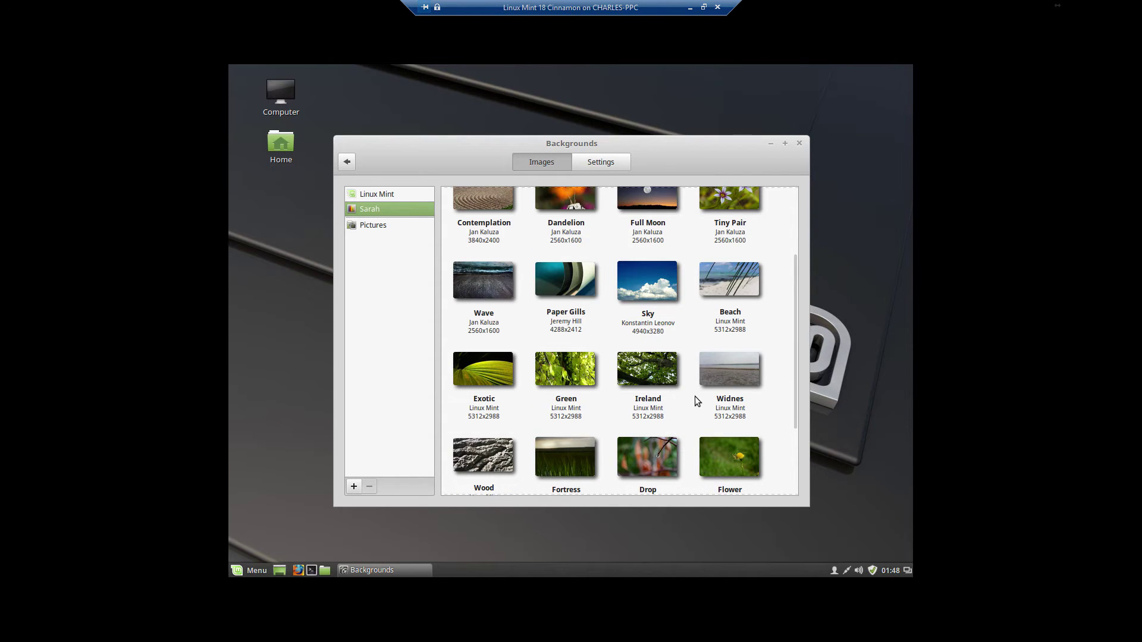
scroll(695, 396, up, 2)
scroll(699, 411, up, 1)
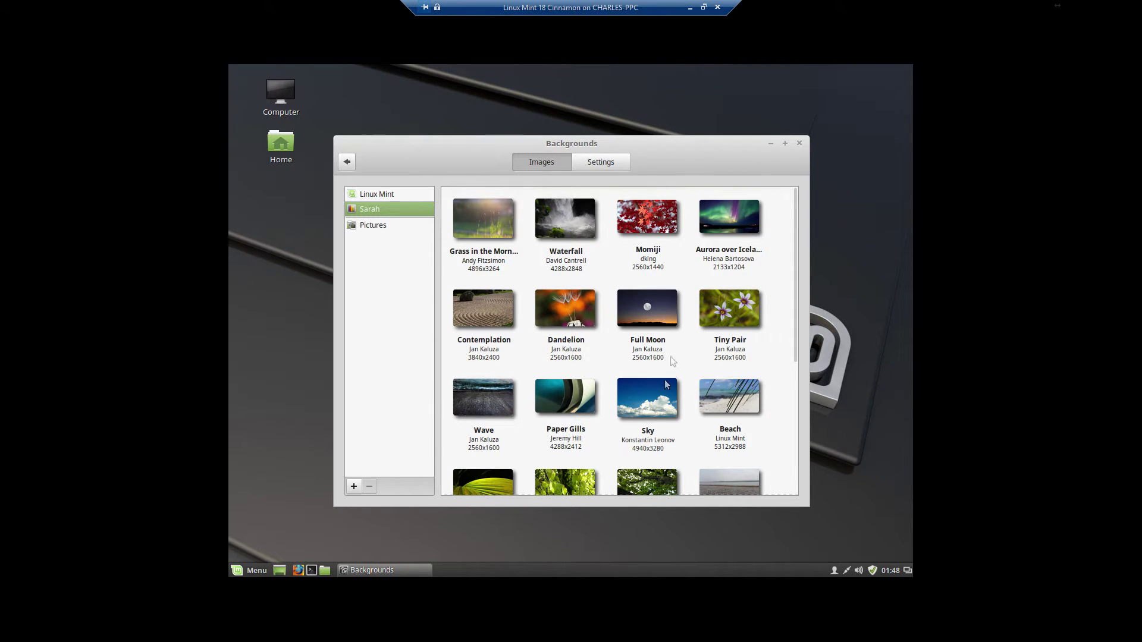
click(662, 313)
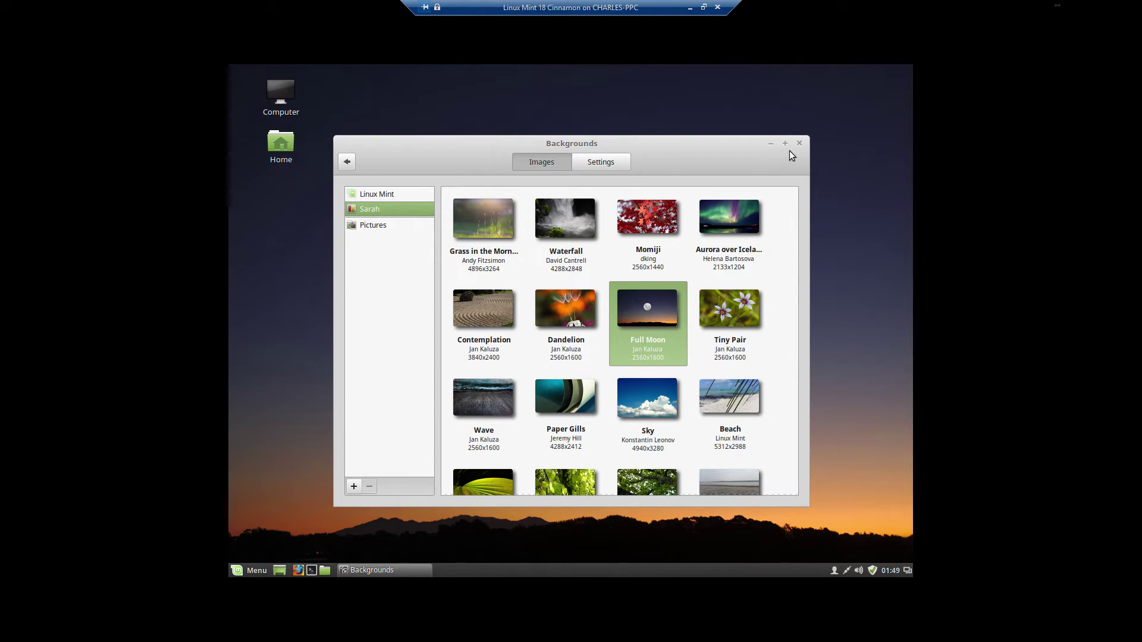
click(623, 165)
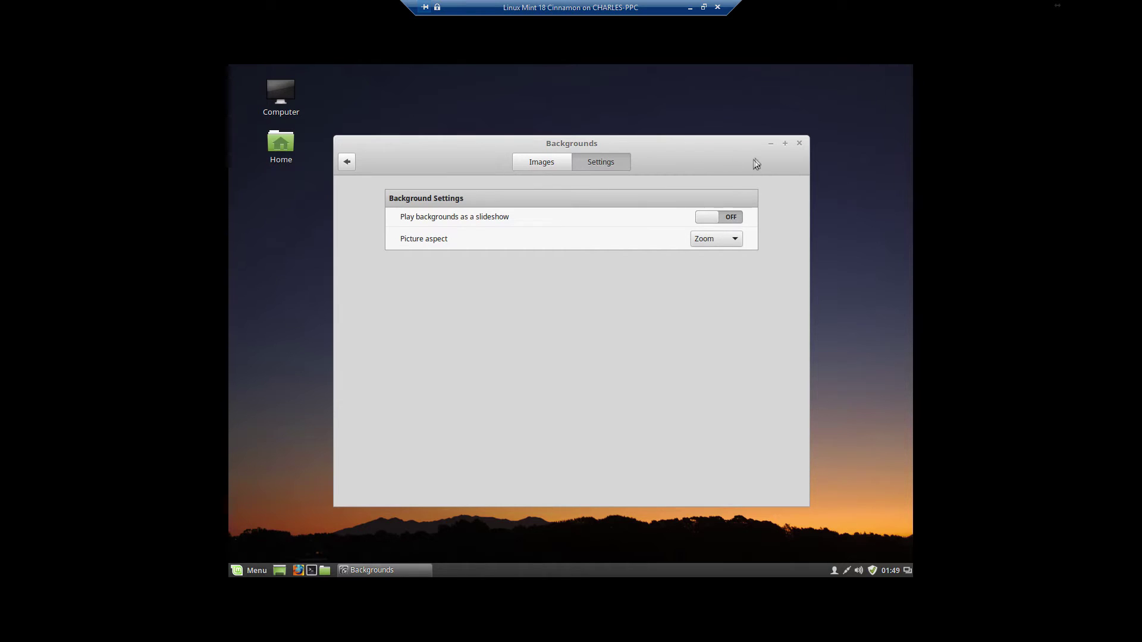
click(798, 145)
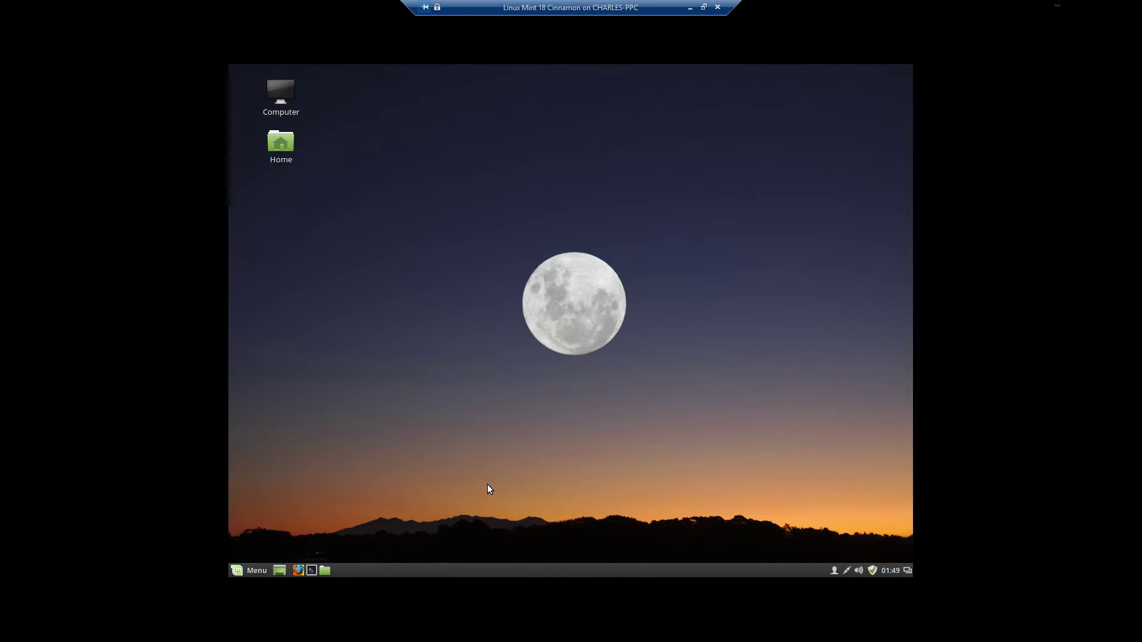
- Open System Settings and review the Mouse and Touchpad options, including the double-click test, and return to the settings overview
click(241, 571)
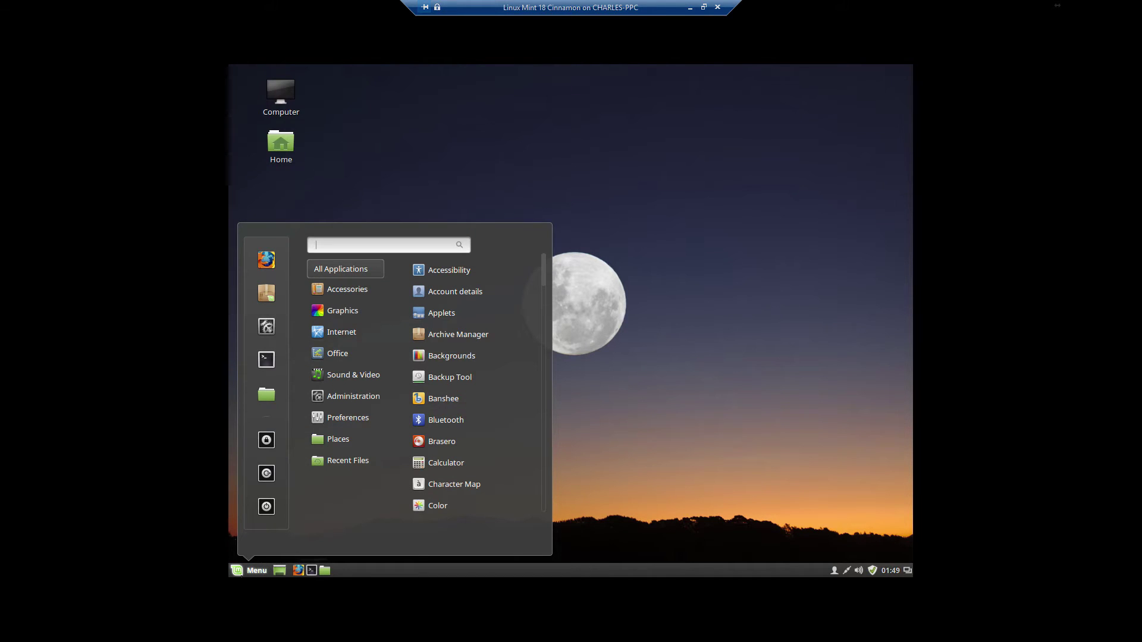
click(275, 332)
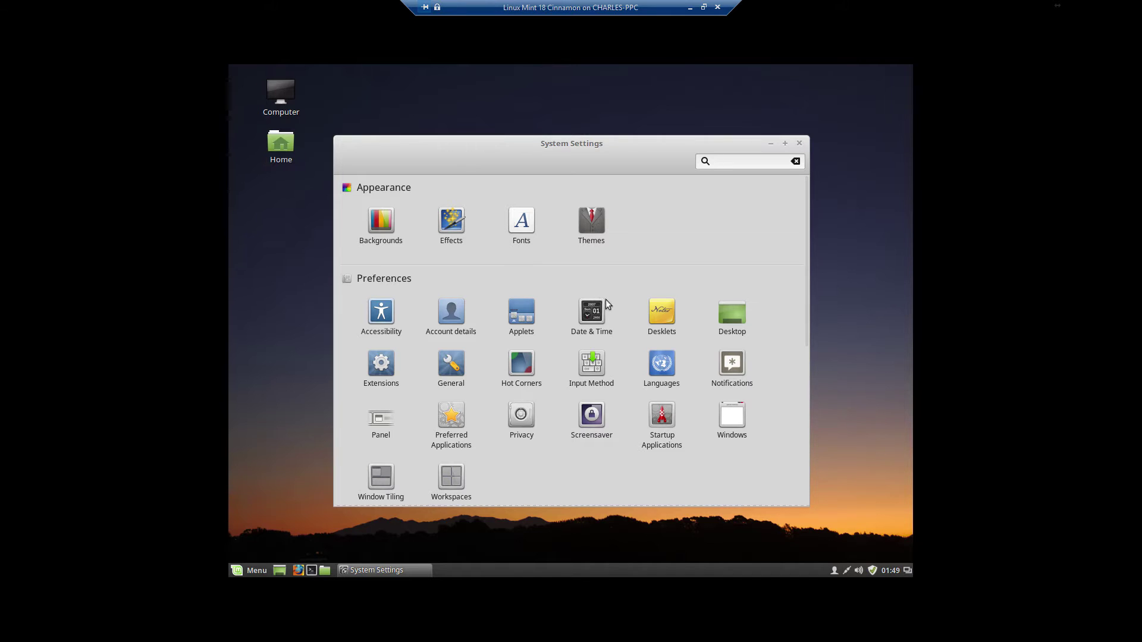
scroll(647, 324, down, 3)
scroll(647, 324, down, 4)
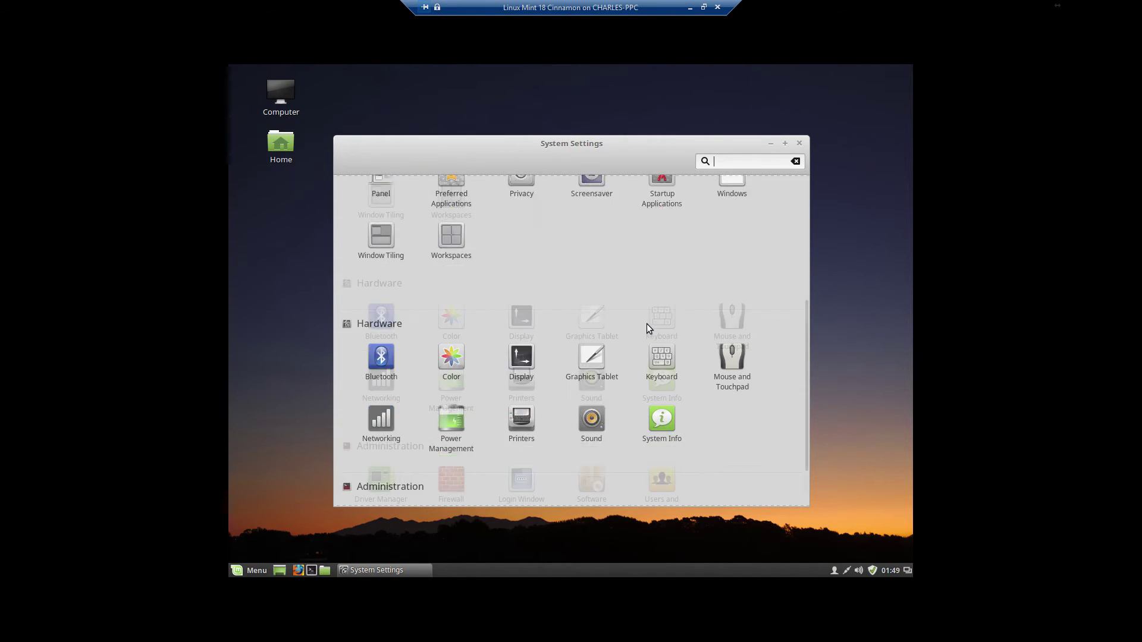
click(734, 324)
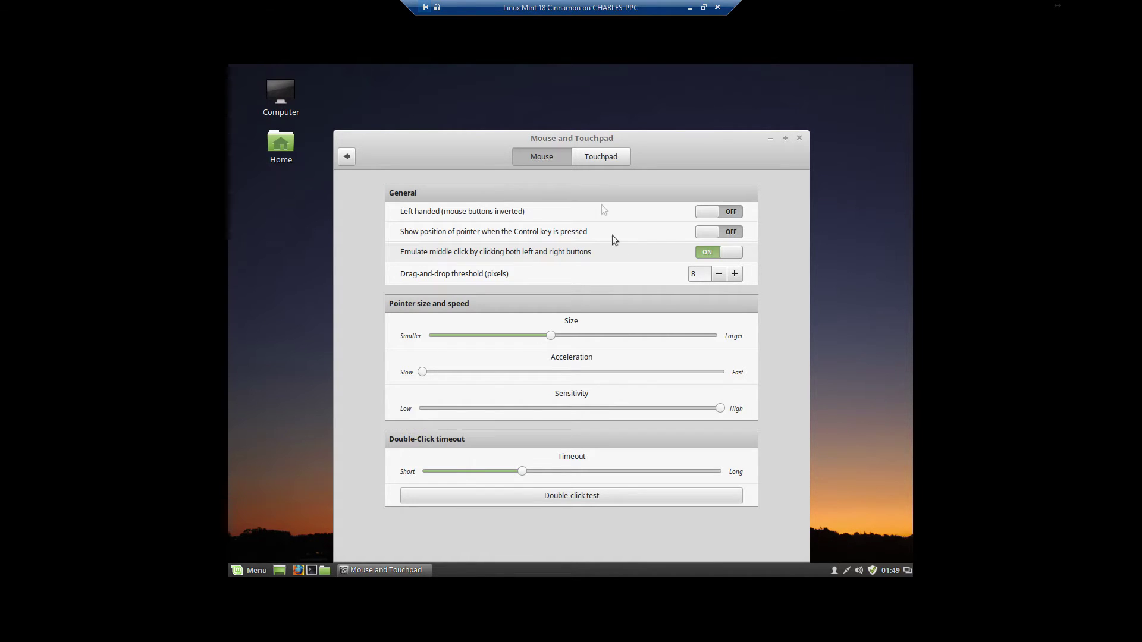
click(609, 157)
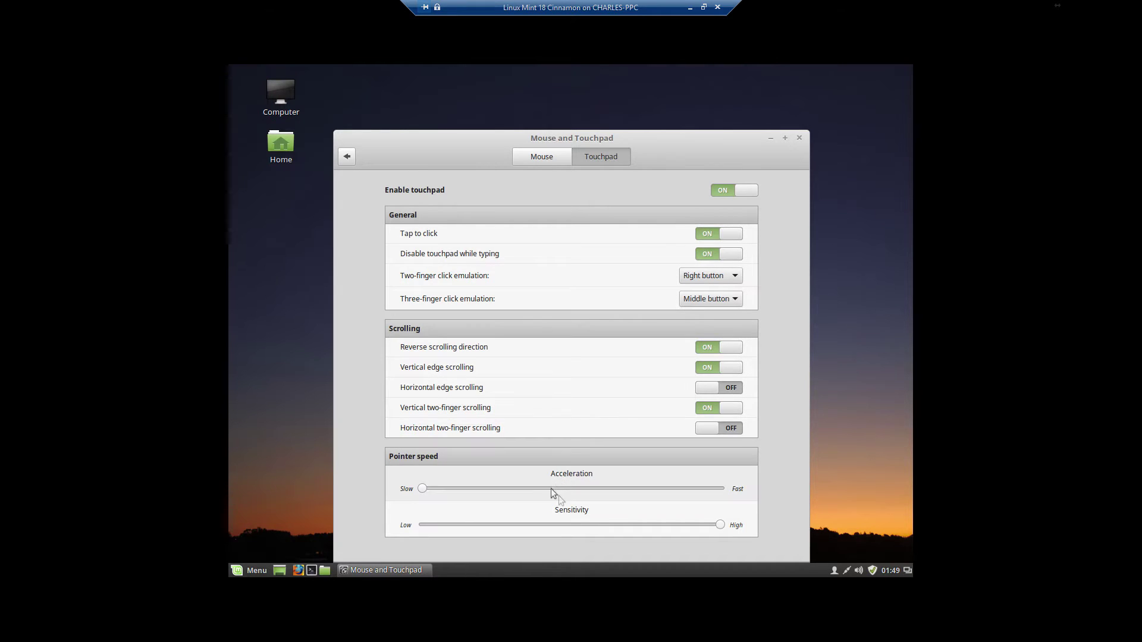
click(526, 160)
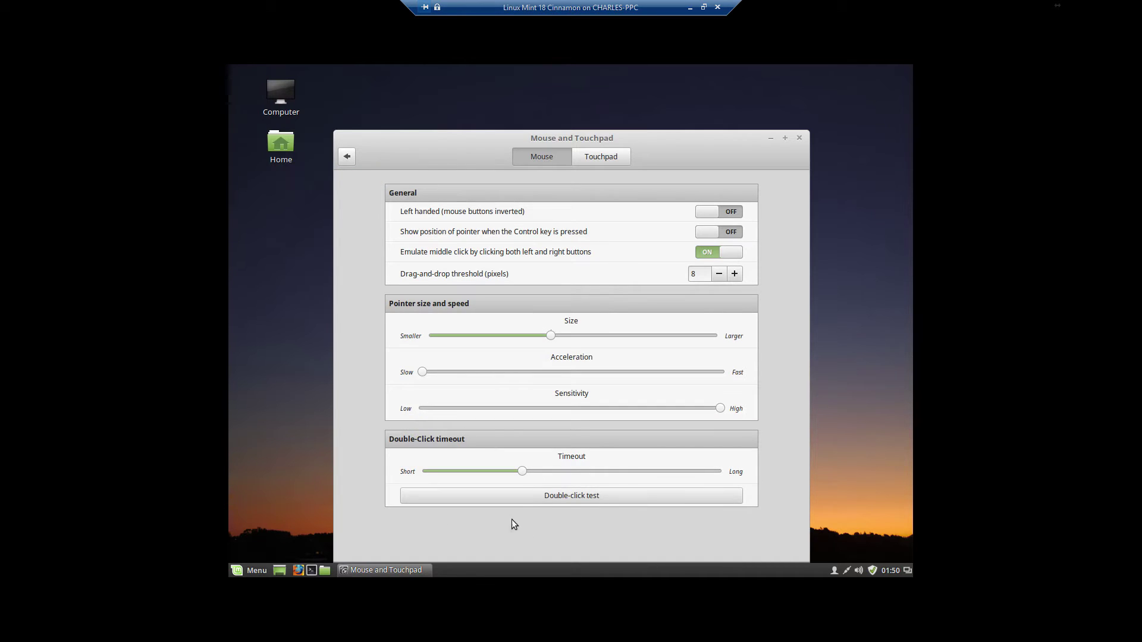
double_click(541, 498)
click(347, 156)
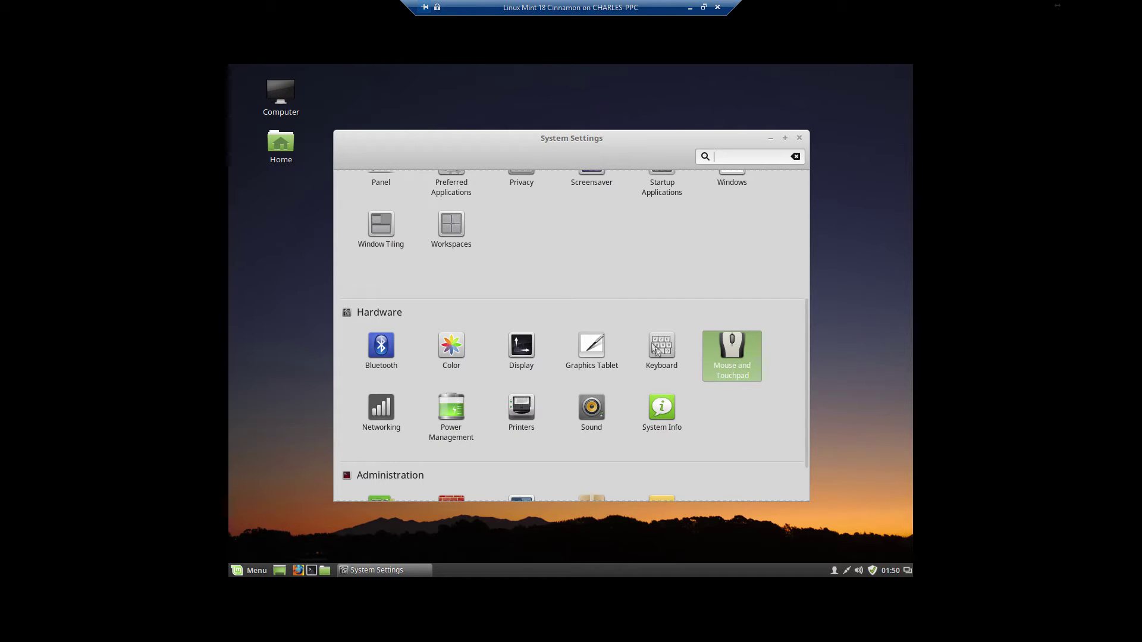
- Open the Firewall configuration by authenticating with the account password, view its options, and close it
scroll(711, 402, down, 2)
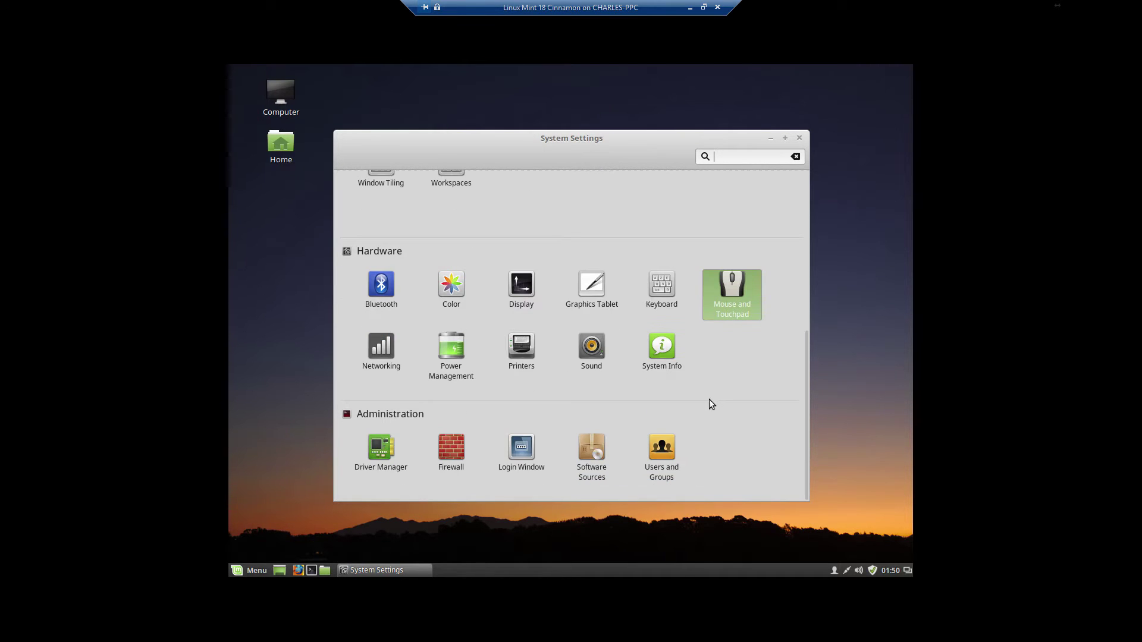
click(450, 454)
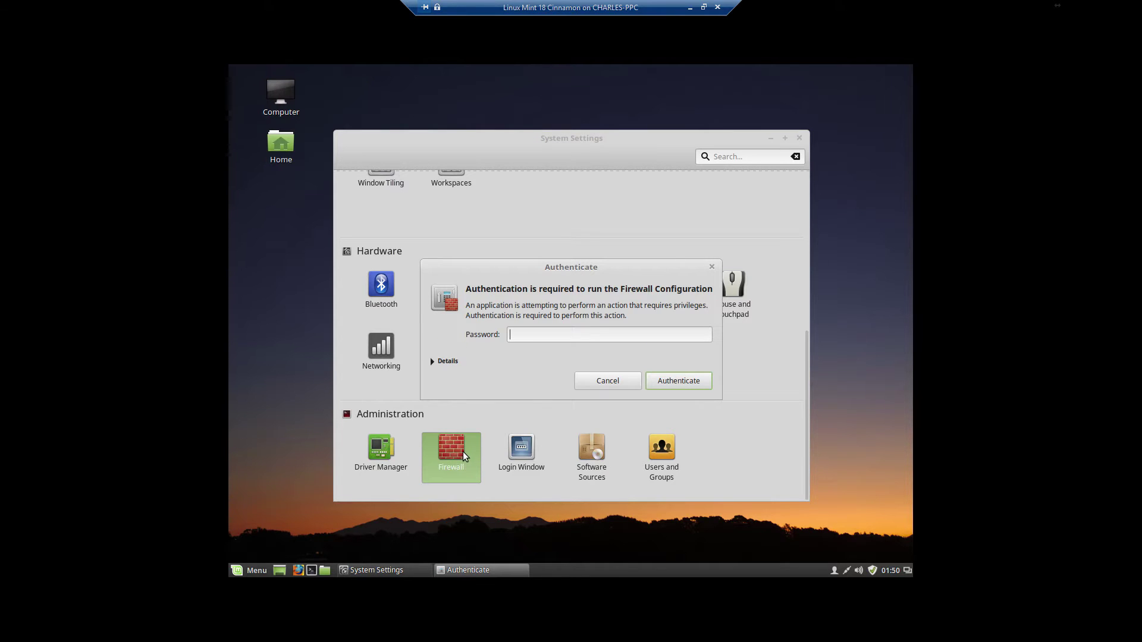
text(••••••••••••)
key(Return)
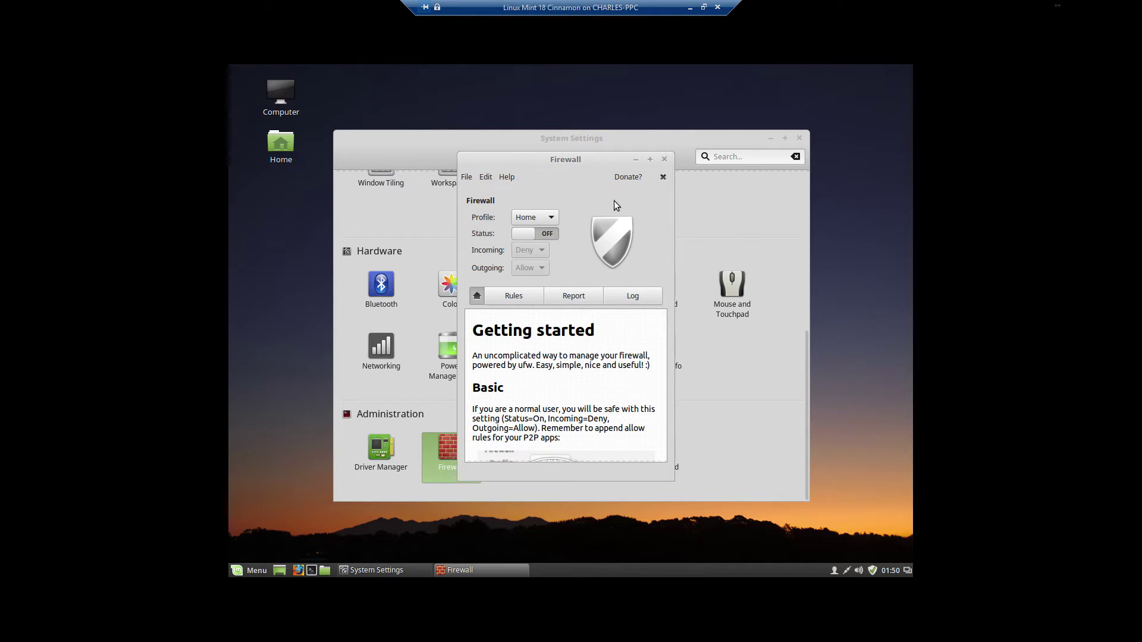
click(664, 159)
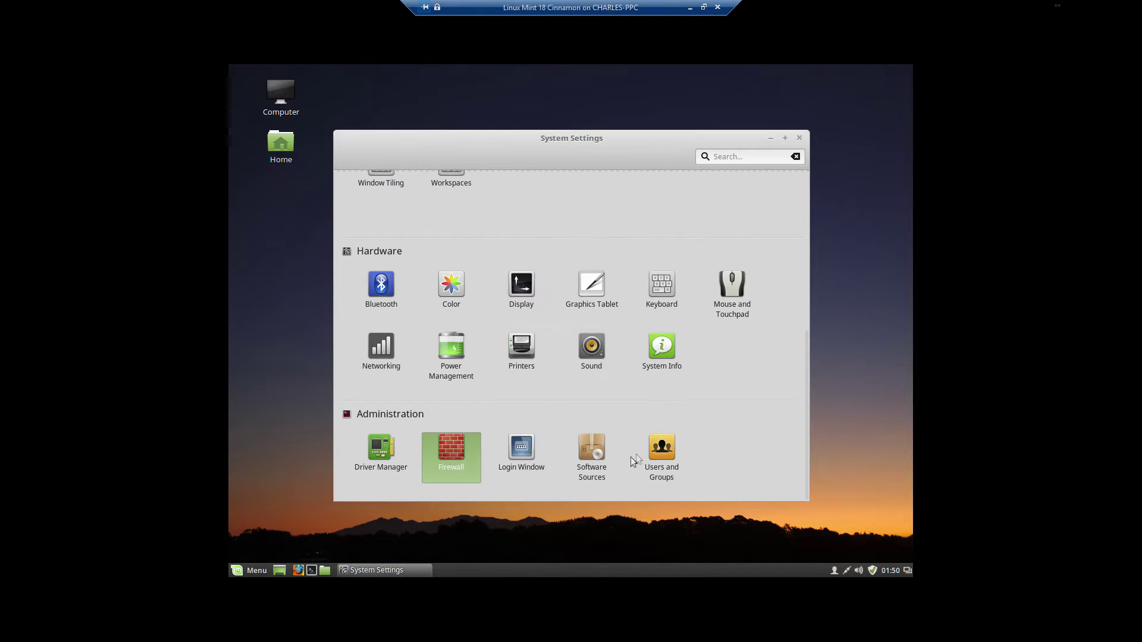
- Launch Driver Manager with the account password and apply the amd64-microcode driver, version 2.20160316.1
click(384, 451)
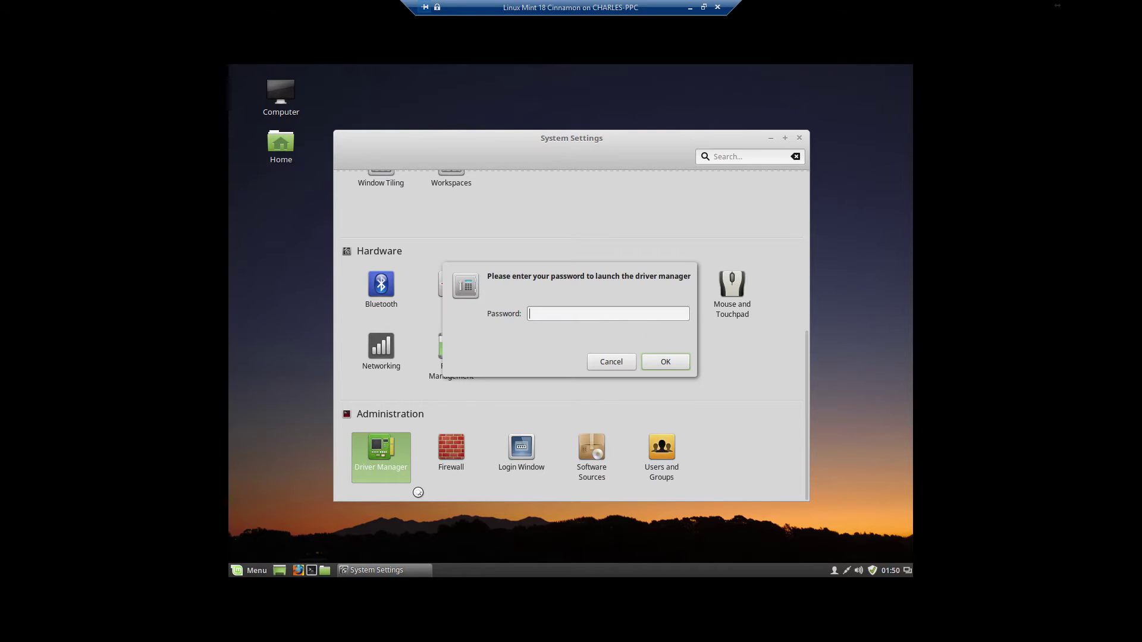
text(••••••••••)
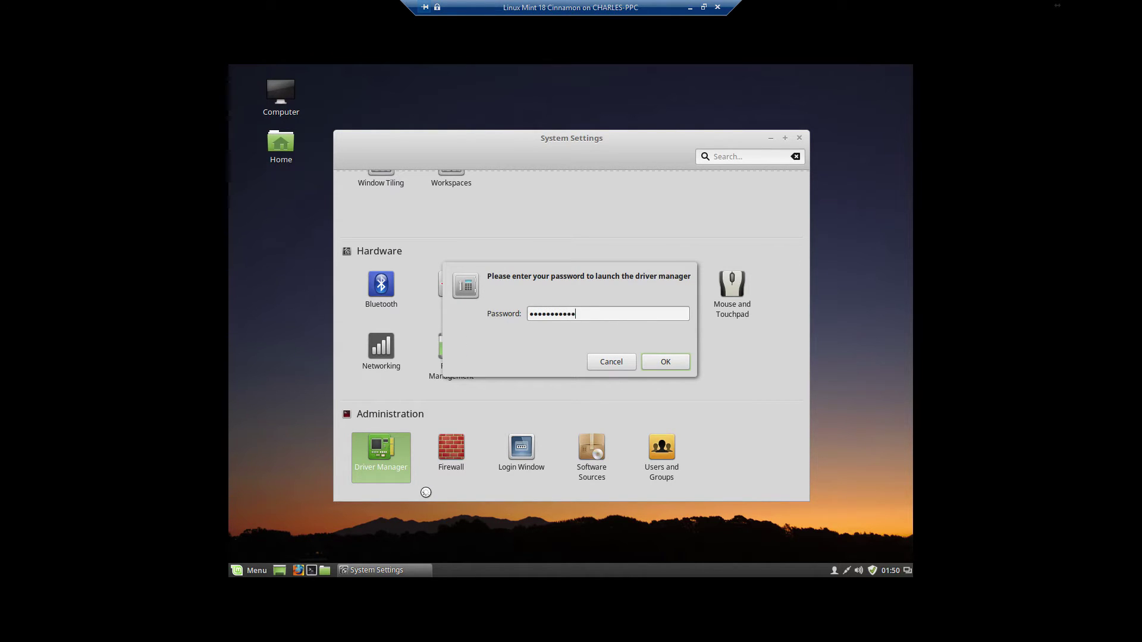
key(Return)
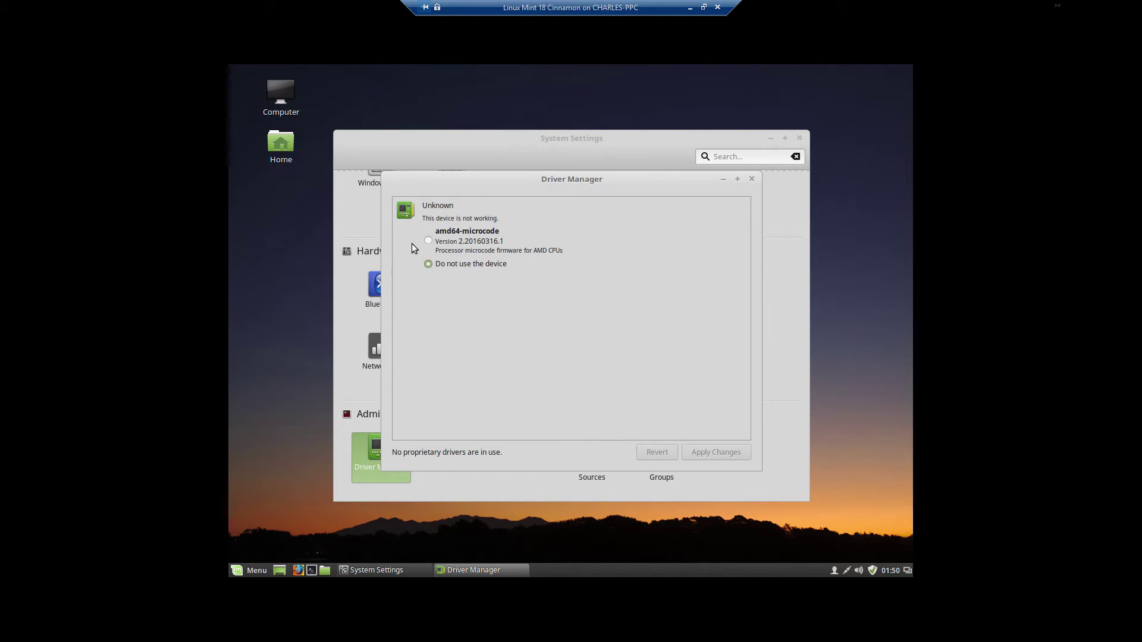
click(431, 242)
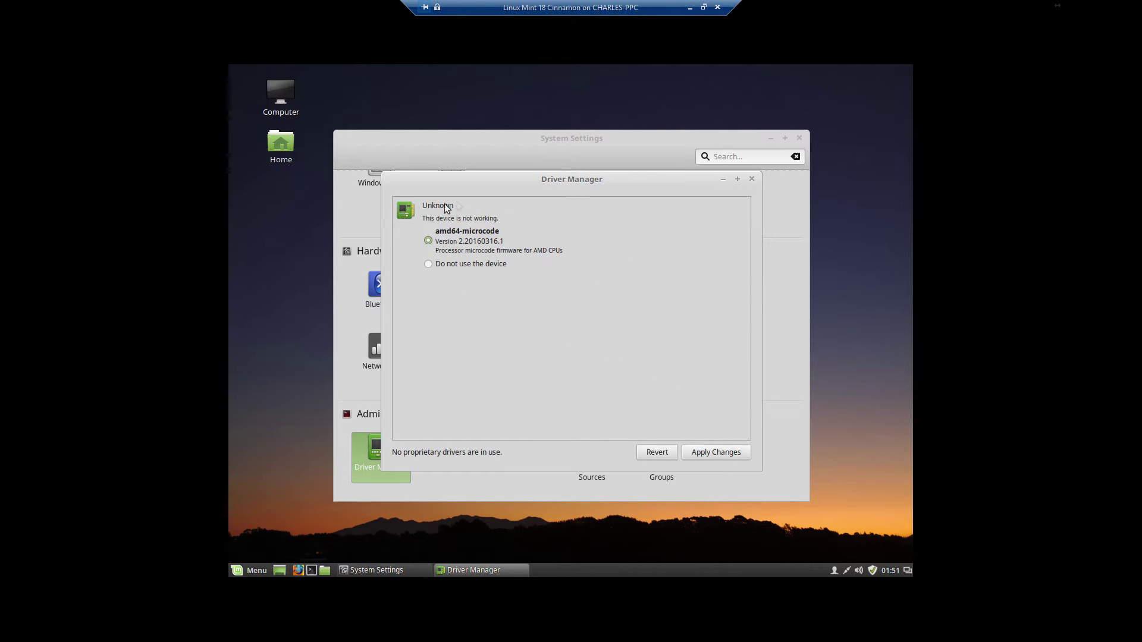
click(716, 453)
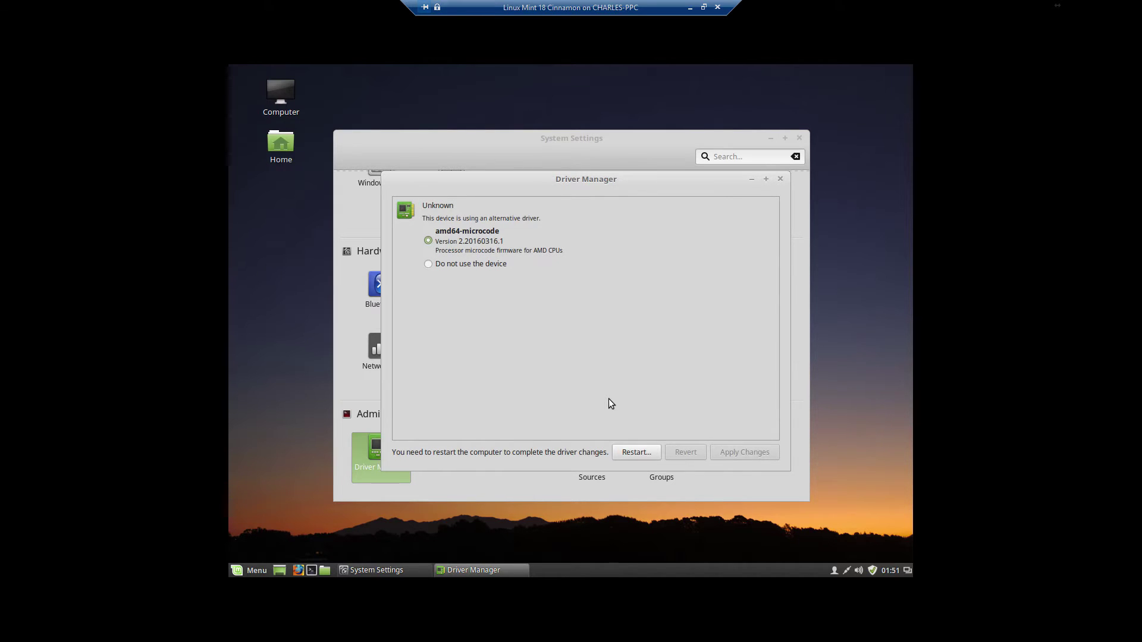
- Restart the computer from Driver Manager and log back in with the account password
click(634, 452)
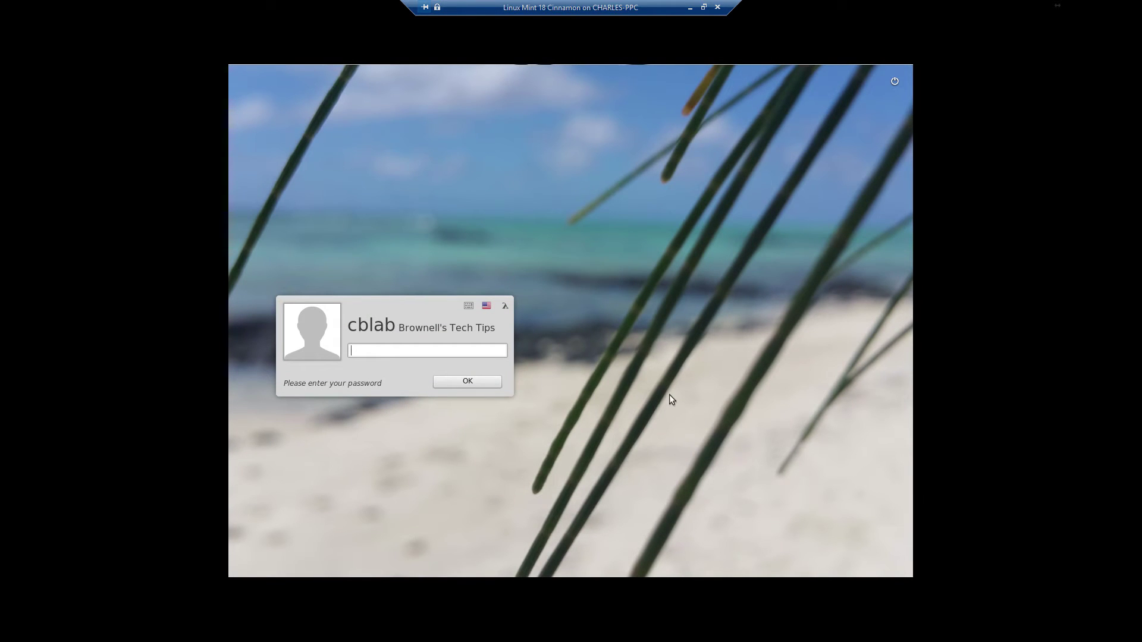
text(••)
key(Return)
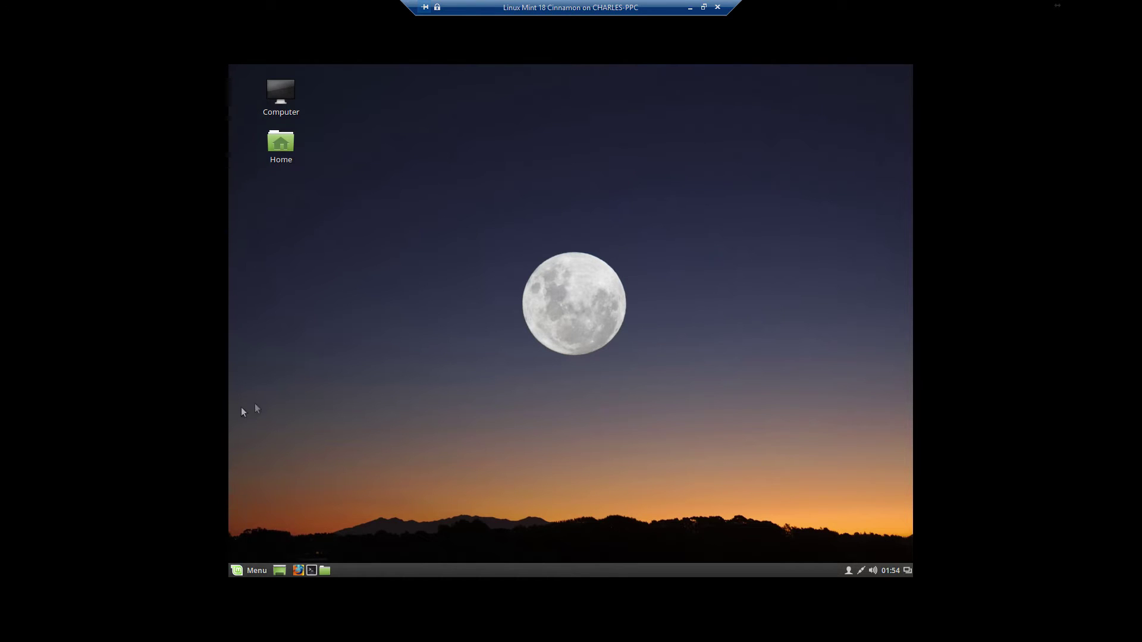
- Reopen System Settings and launch Users and Groups from the Administration section, authenticating with the account password
click(247, 571)
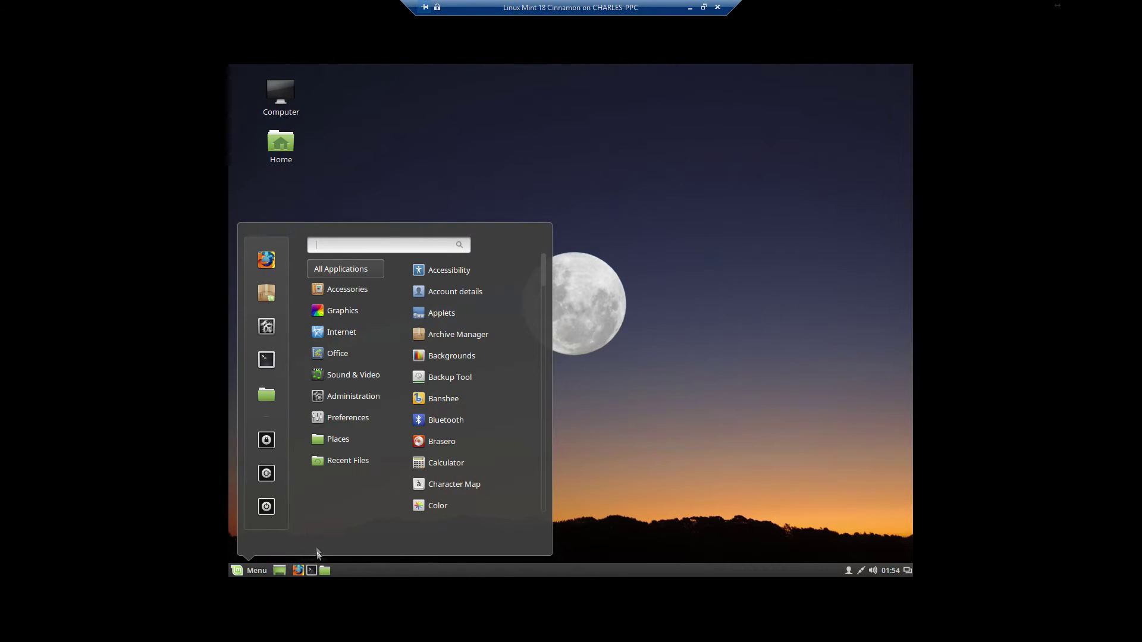
click(267, 327)
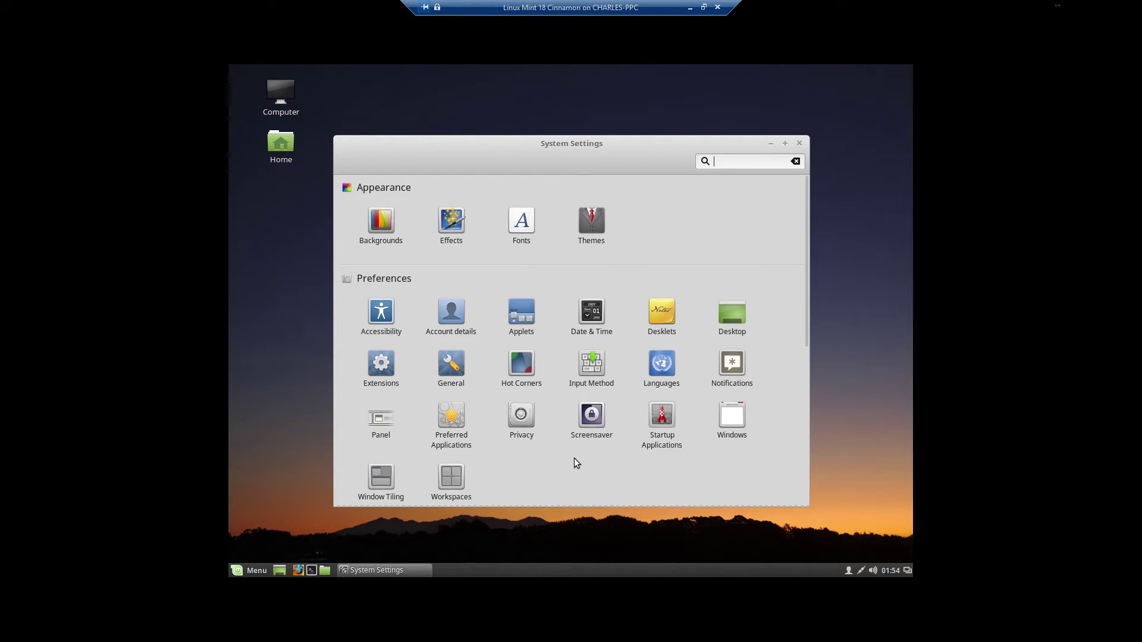
click(250, 570)
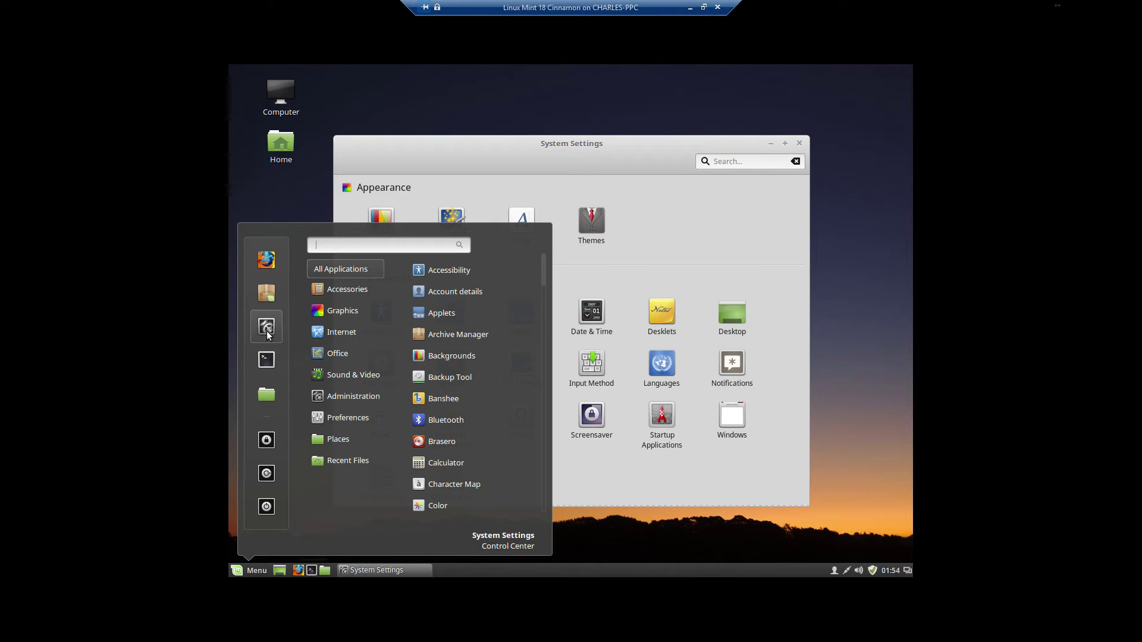
click(762, 245)
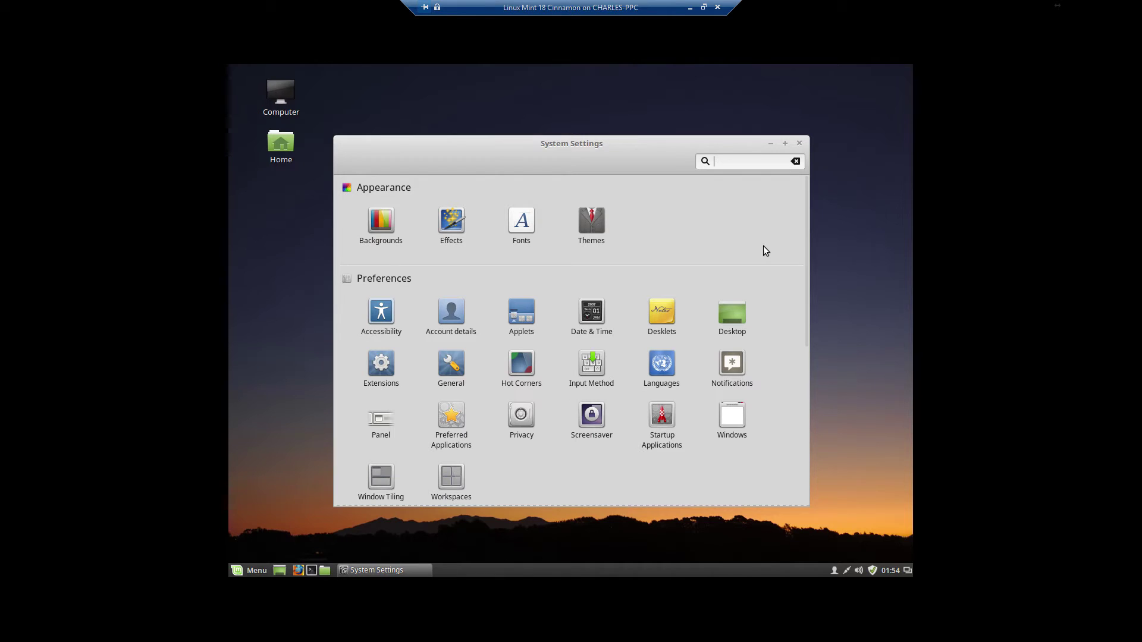
scroll(731, 223, down, 5)
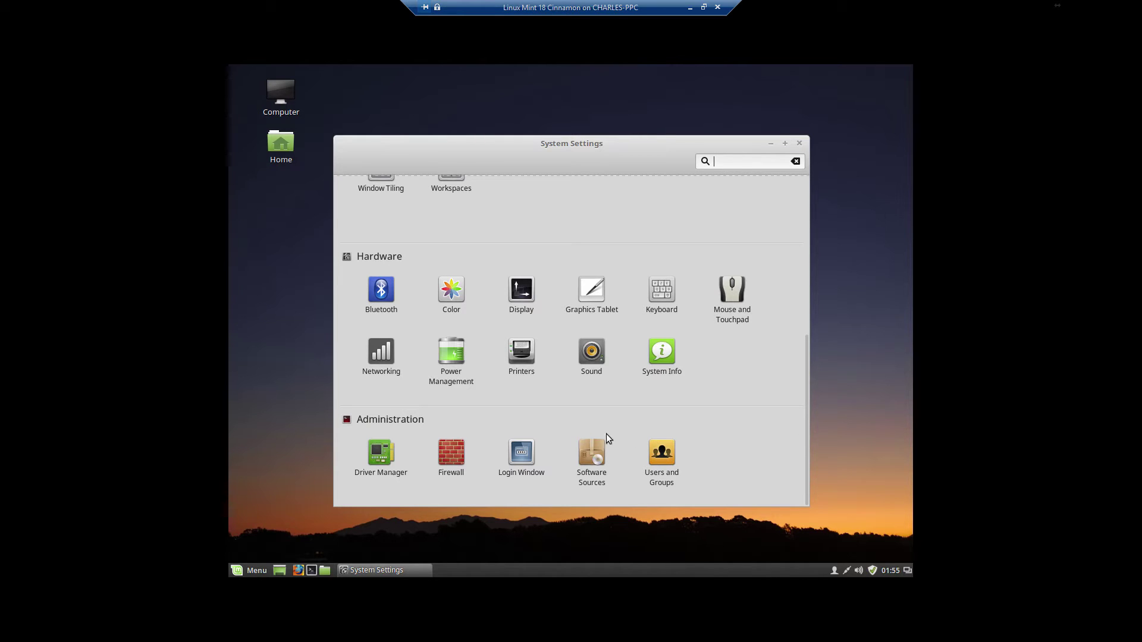
click(668, 451)
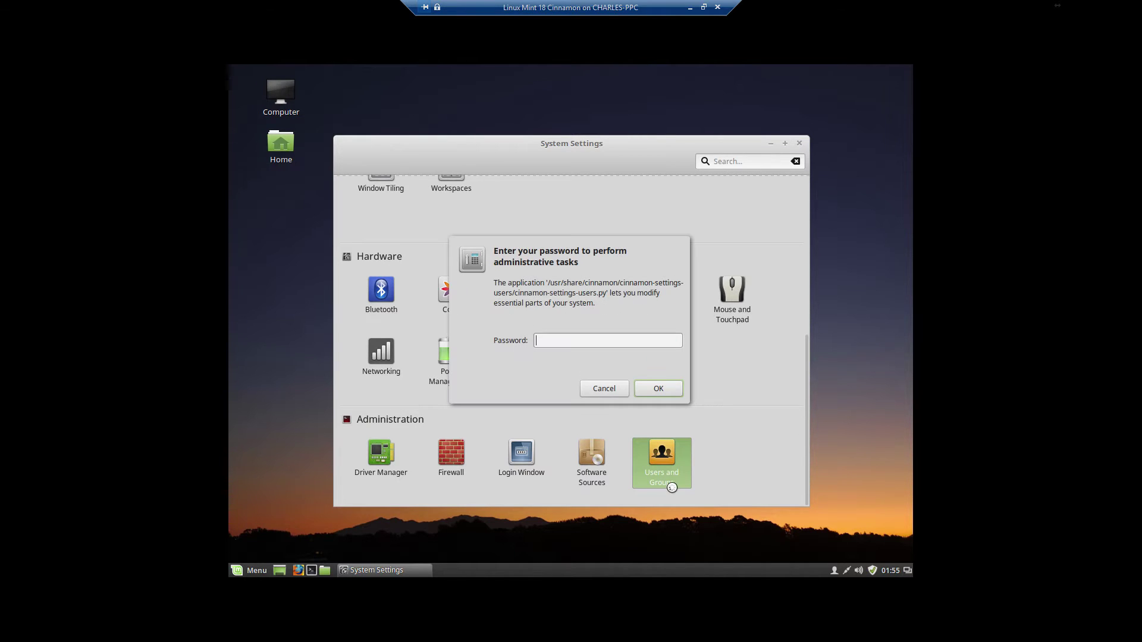
text(••••••)
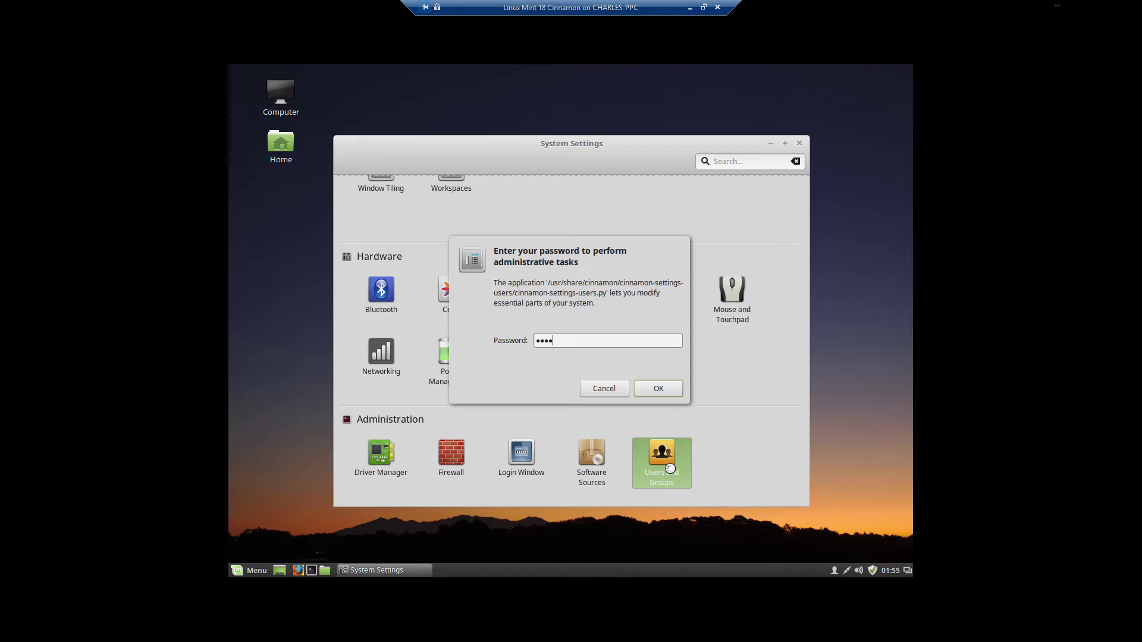
text(••••••)
key(Return)
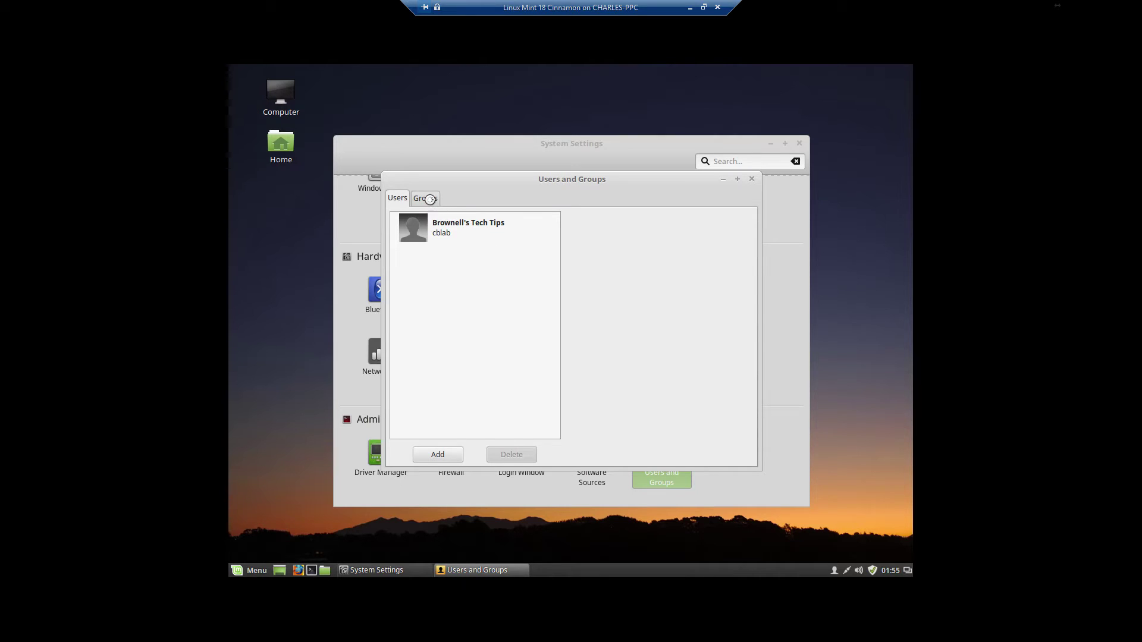
- View the list of groups in Users and Groups and close the window
click(429, 200)
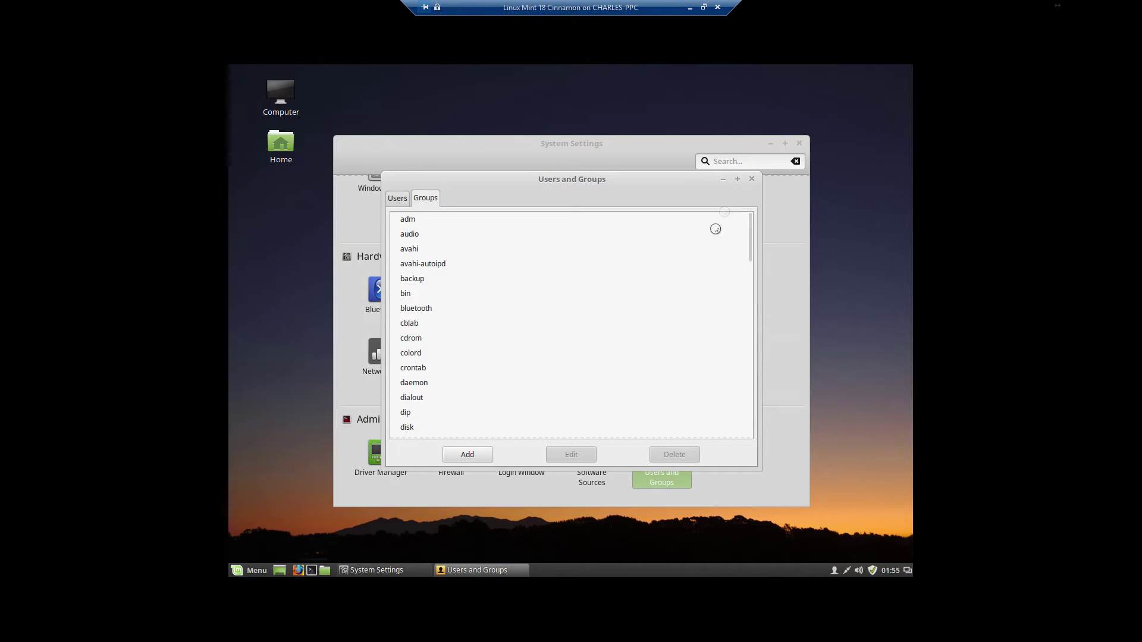
click(752, 178)
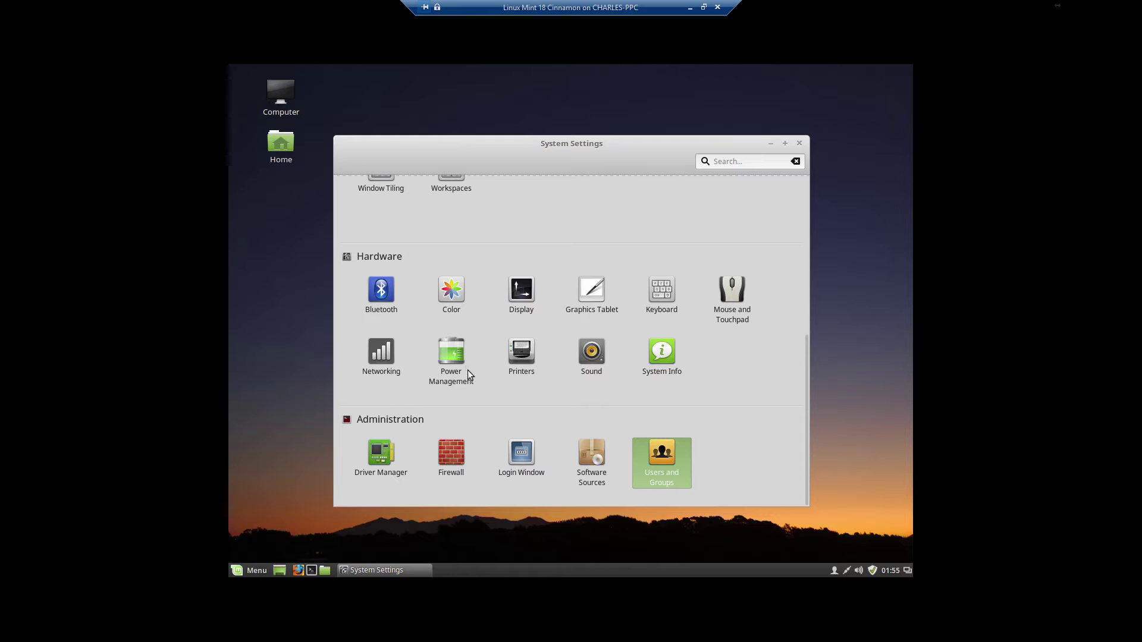
- In Power Management, set the power button action to Shutdown immediately and return to the settings overview
click(456, 359)
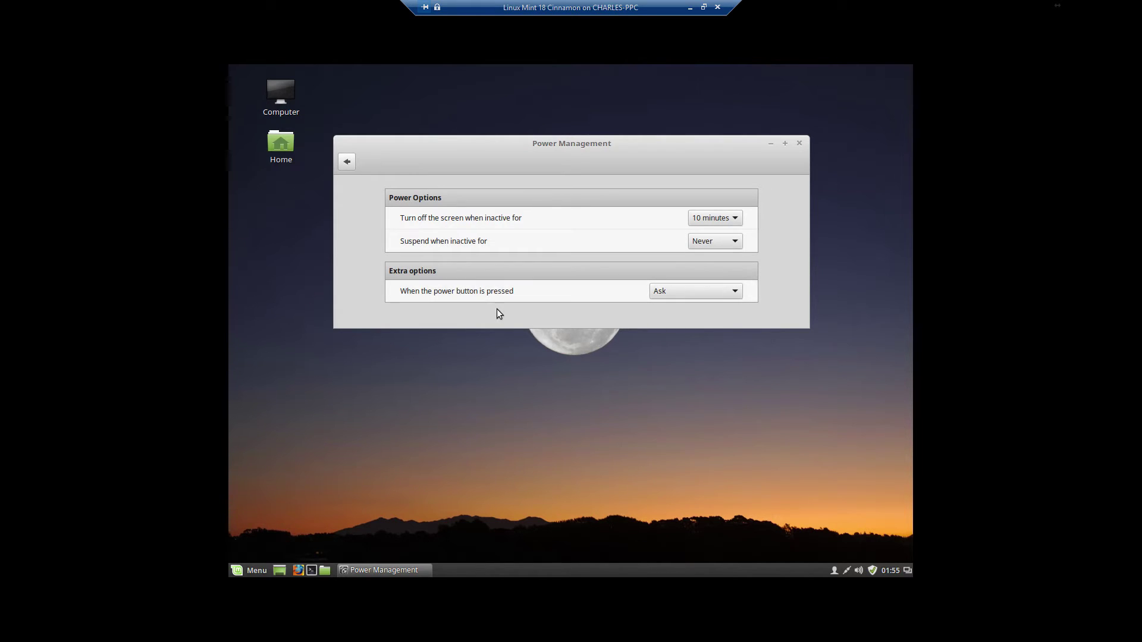
click(687, 291)
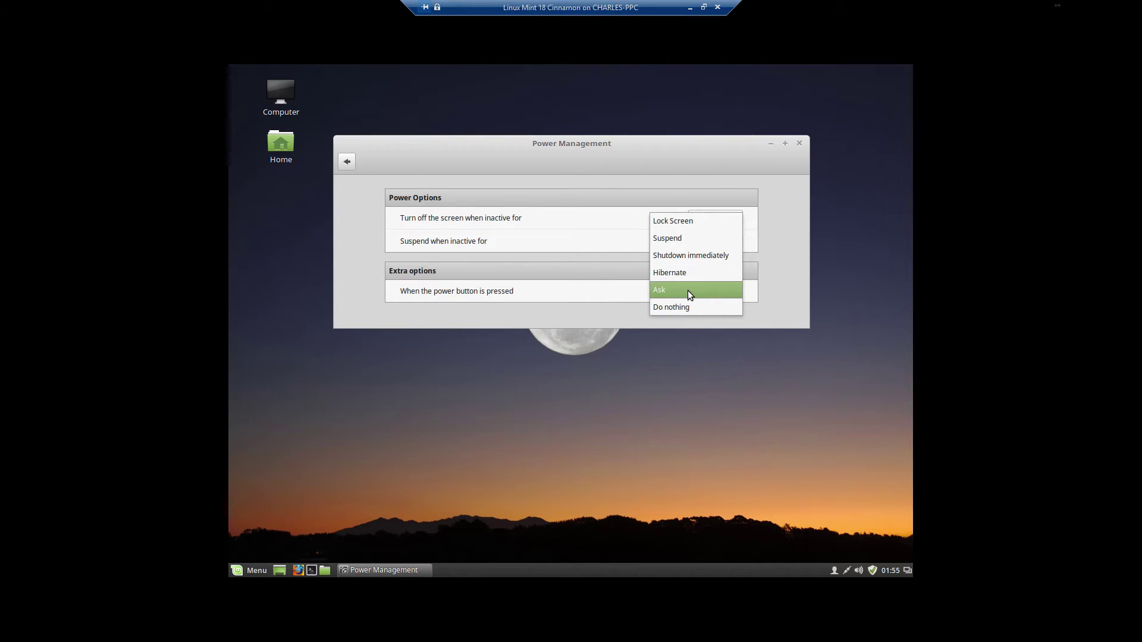
click(695, 256)
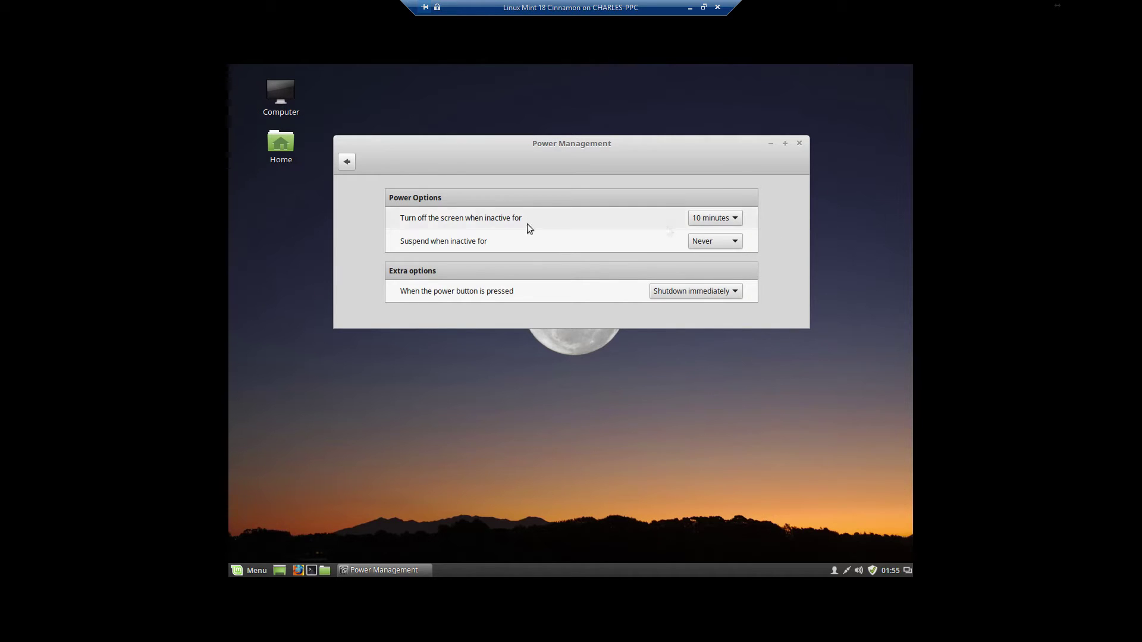
click(347, 162)
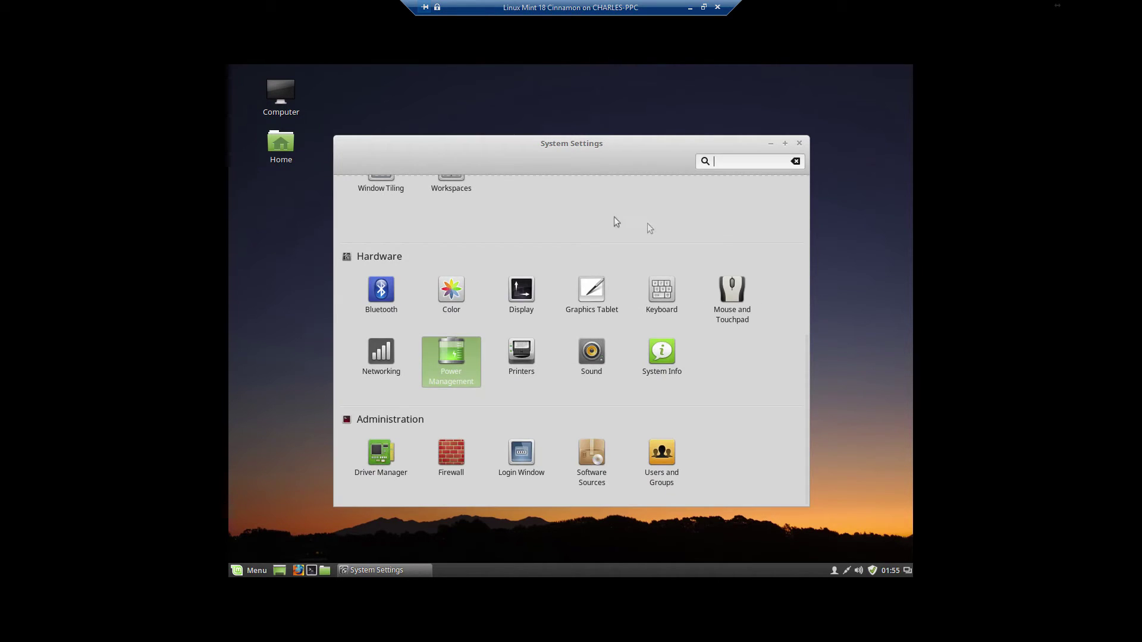
- Review the wired connection details in the Networking settings and return to the overview
click(380, 352)
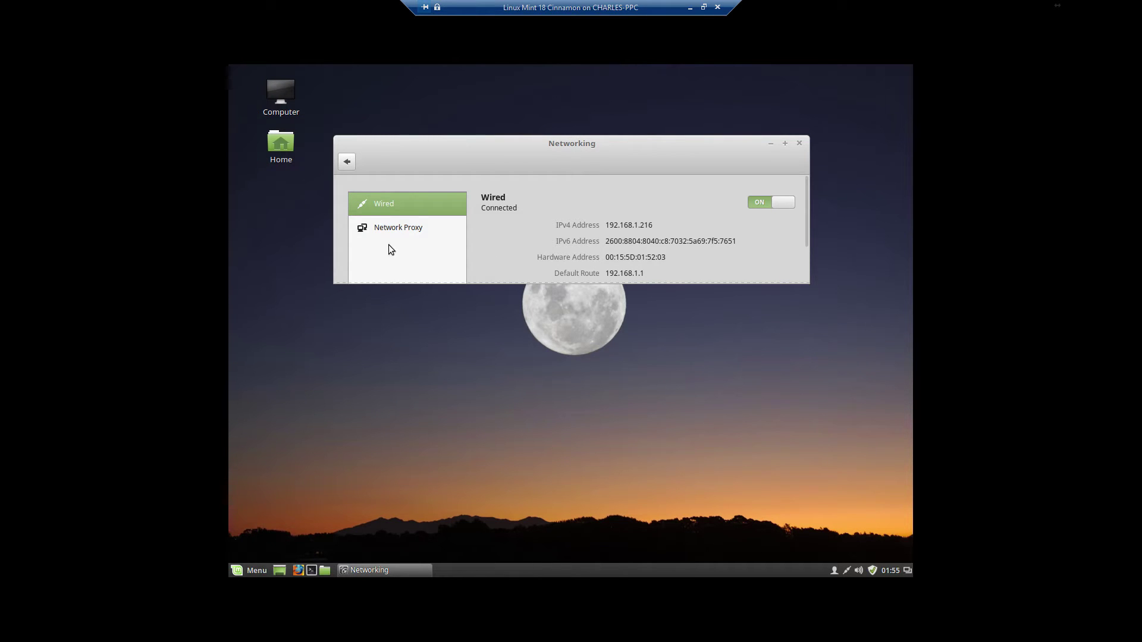
scroll(476, 251, down, 3)
scroll(477, 251, up, 3)
scroll(477, 251, down, 3)
scroll(477, 251, up, 3)
scroll(477, 251, down, 2)
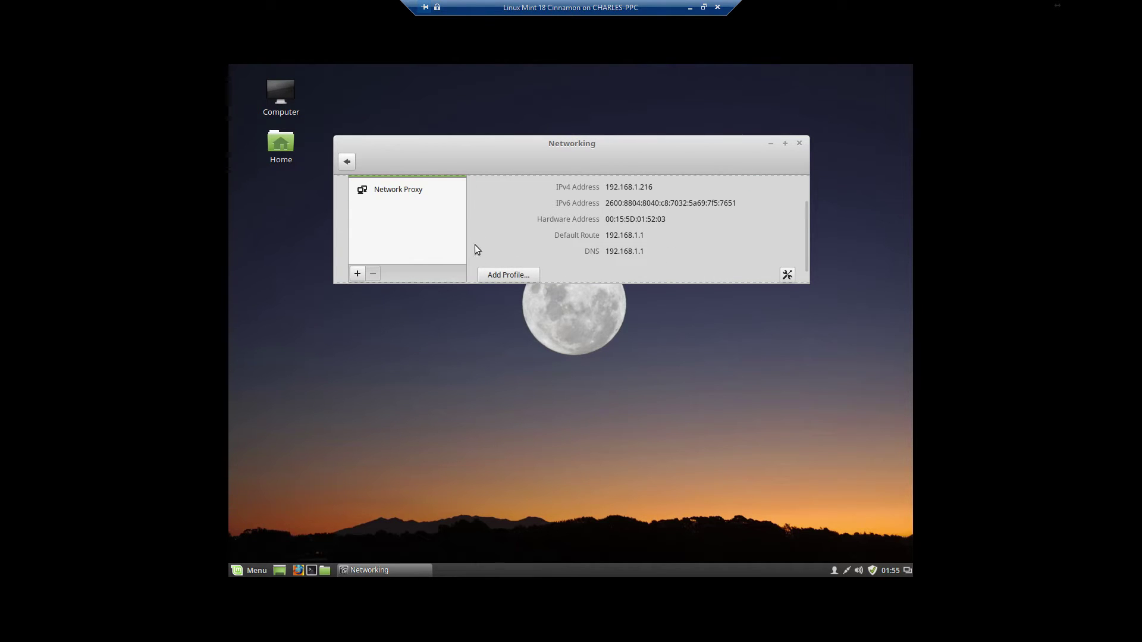
click(350, 161)
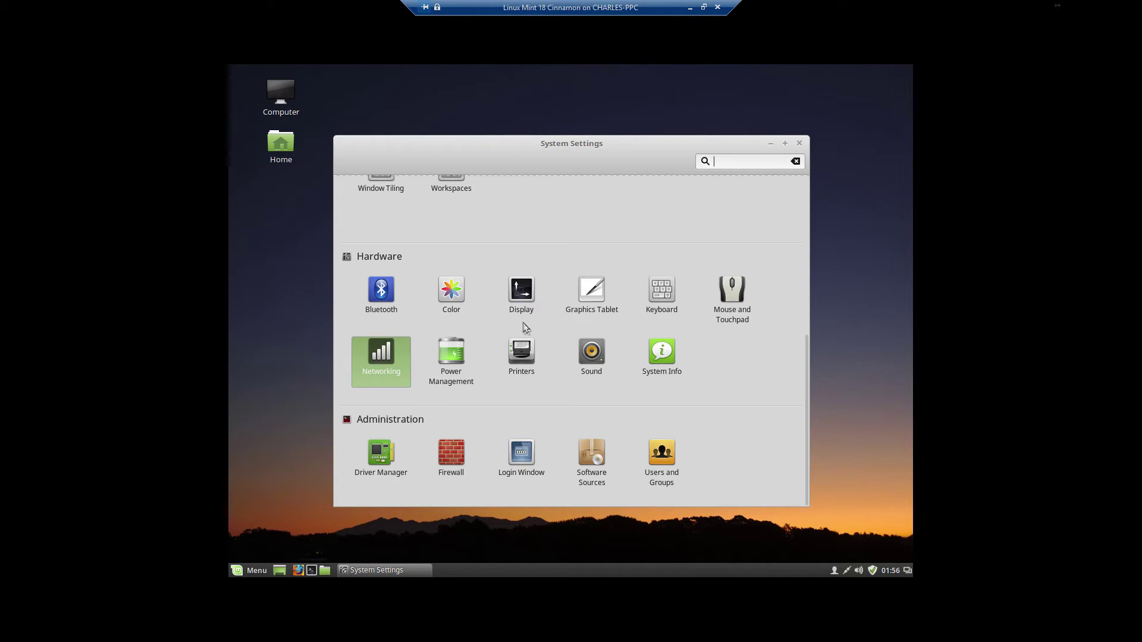
- Examine the OSD and miscellaneous options of the Workspaces preferences and return to the settings overview
scroll(511, 304, up, 3)
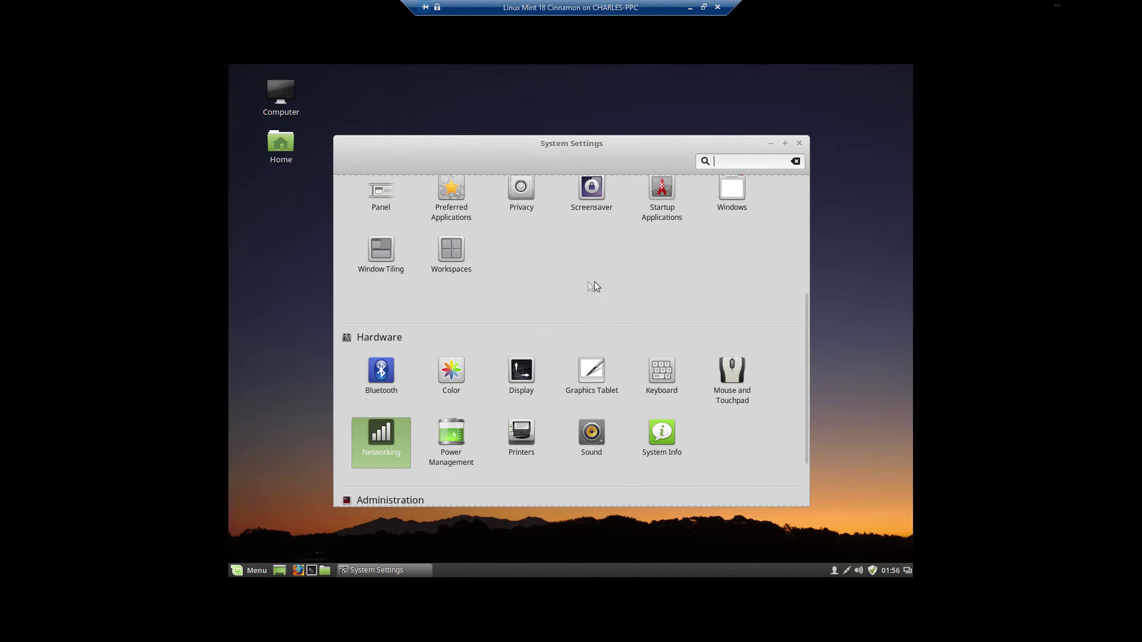
scroll(634, 280, up, 4)
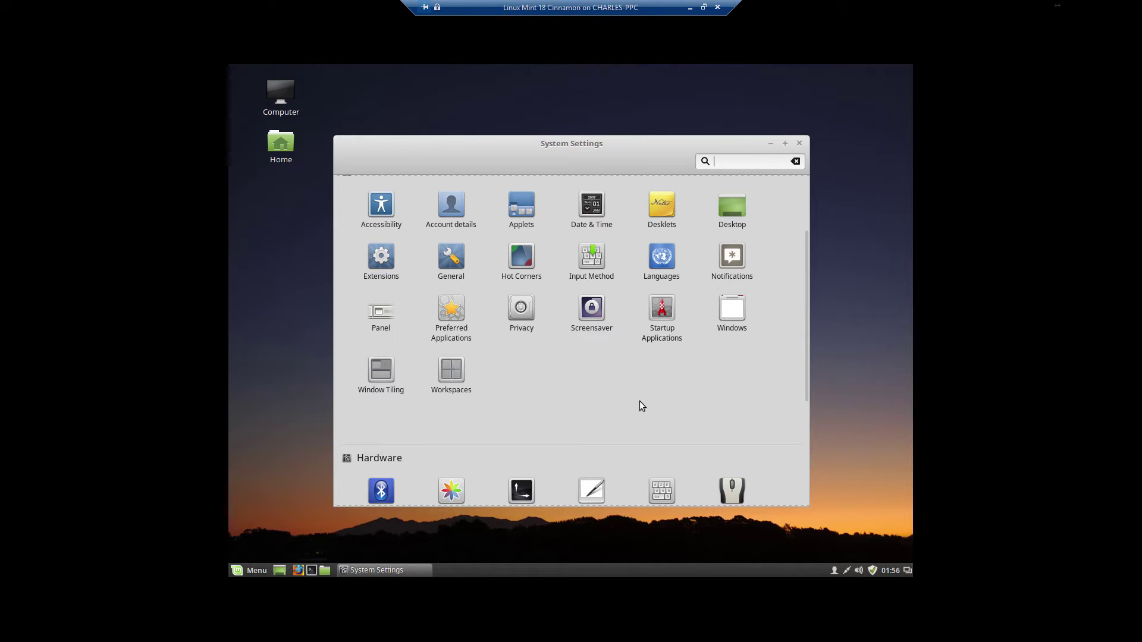
click(459, 380)
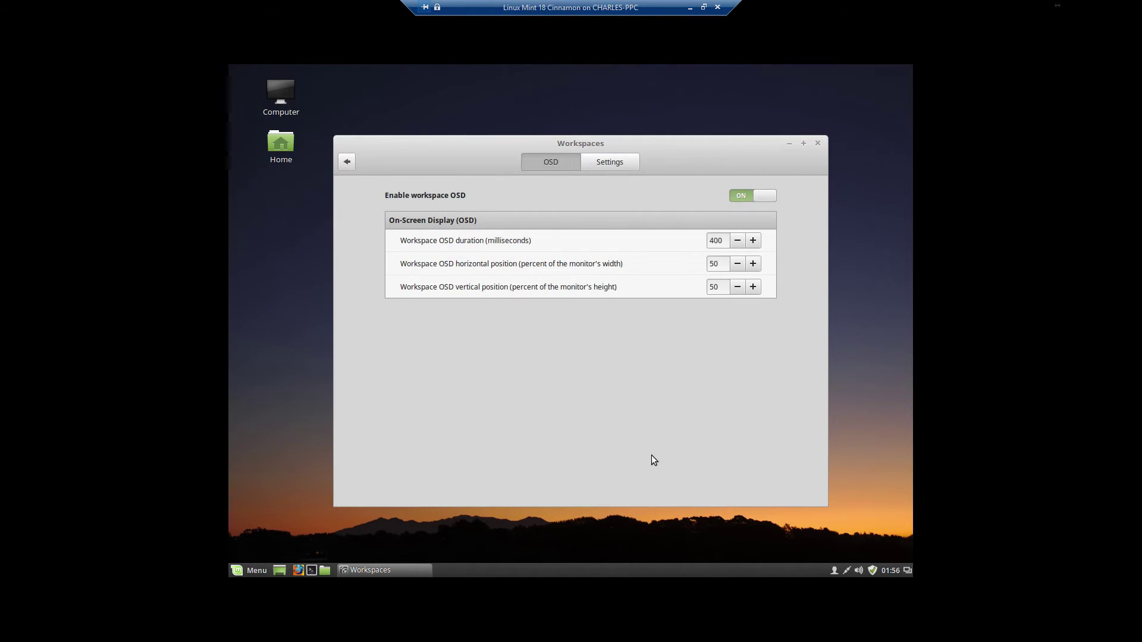
click(607, 163)
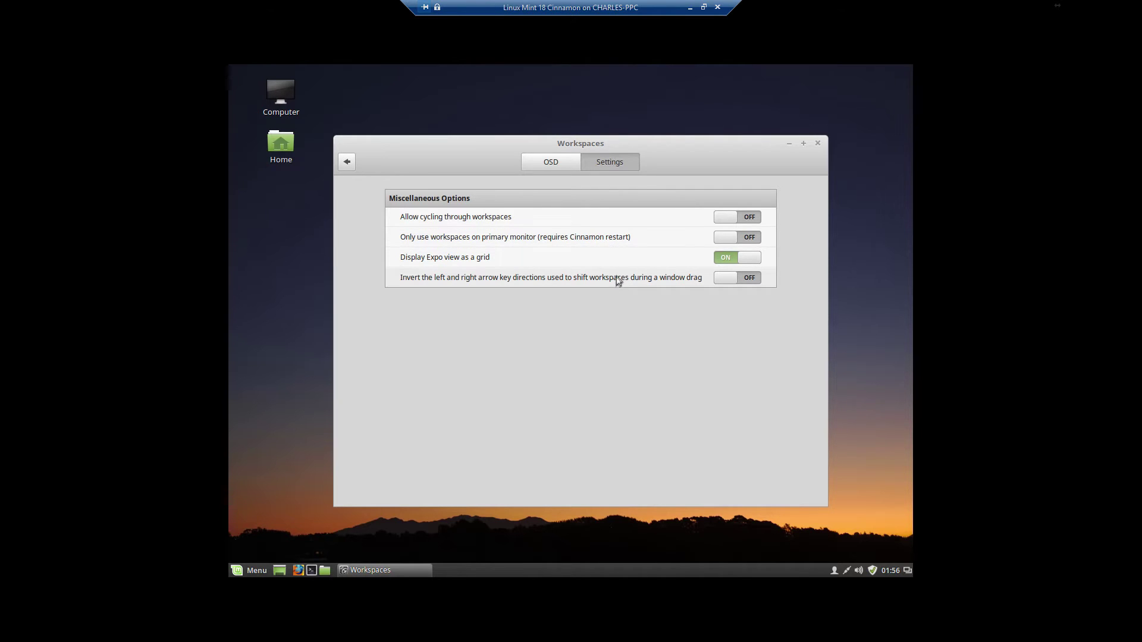
click(555, 161)
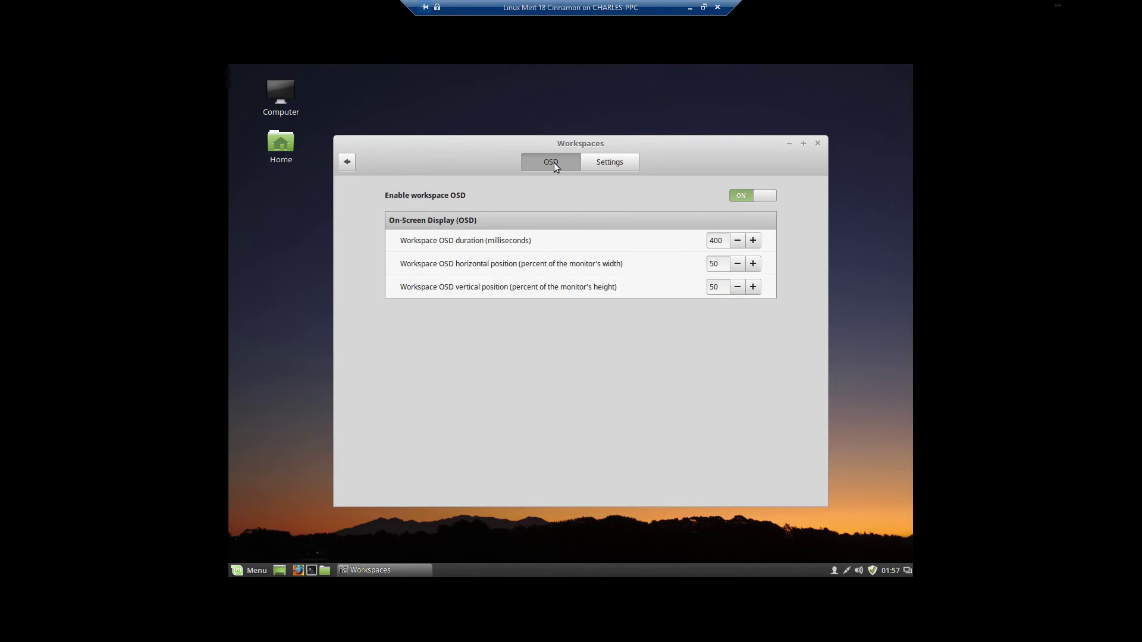
click(350, 164)
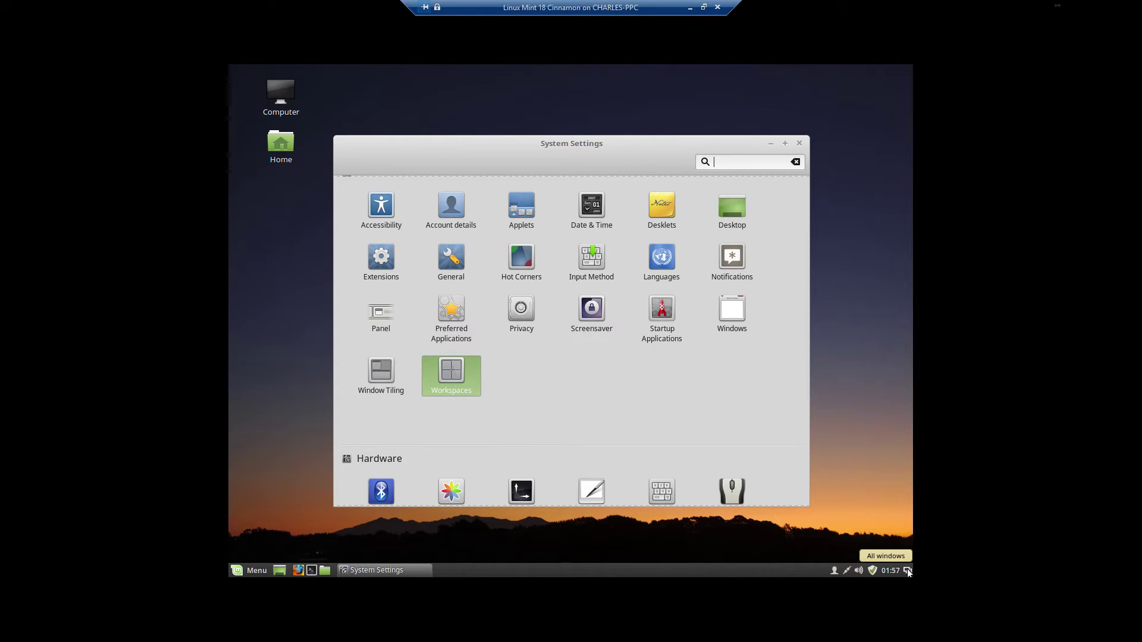
mouse_move(907, 569)
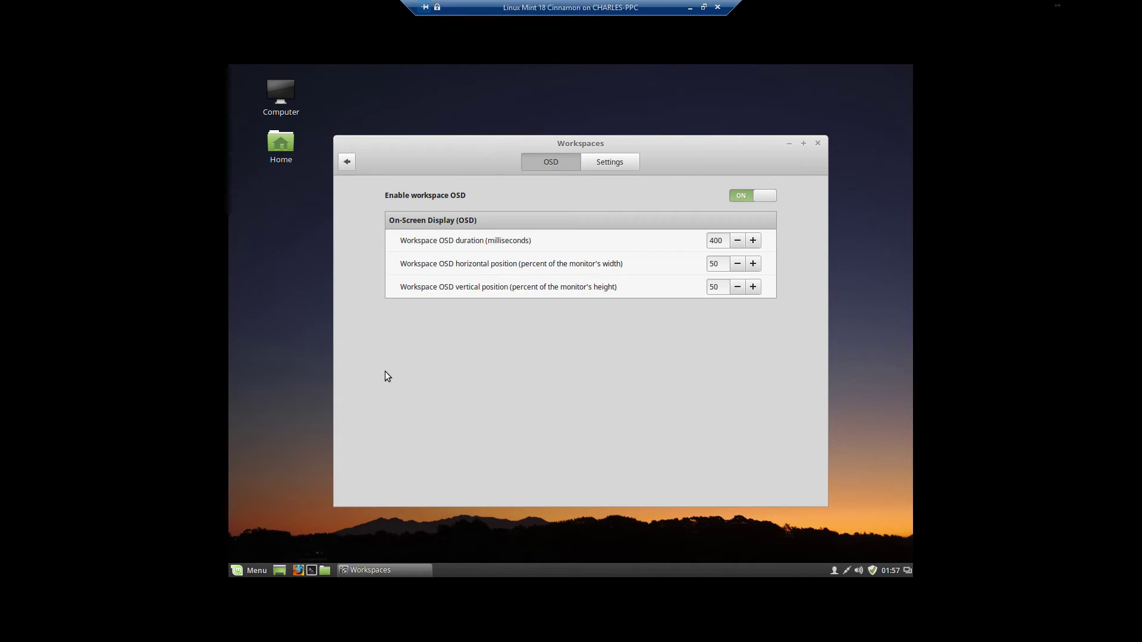
click(347, 160)
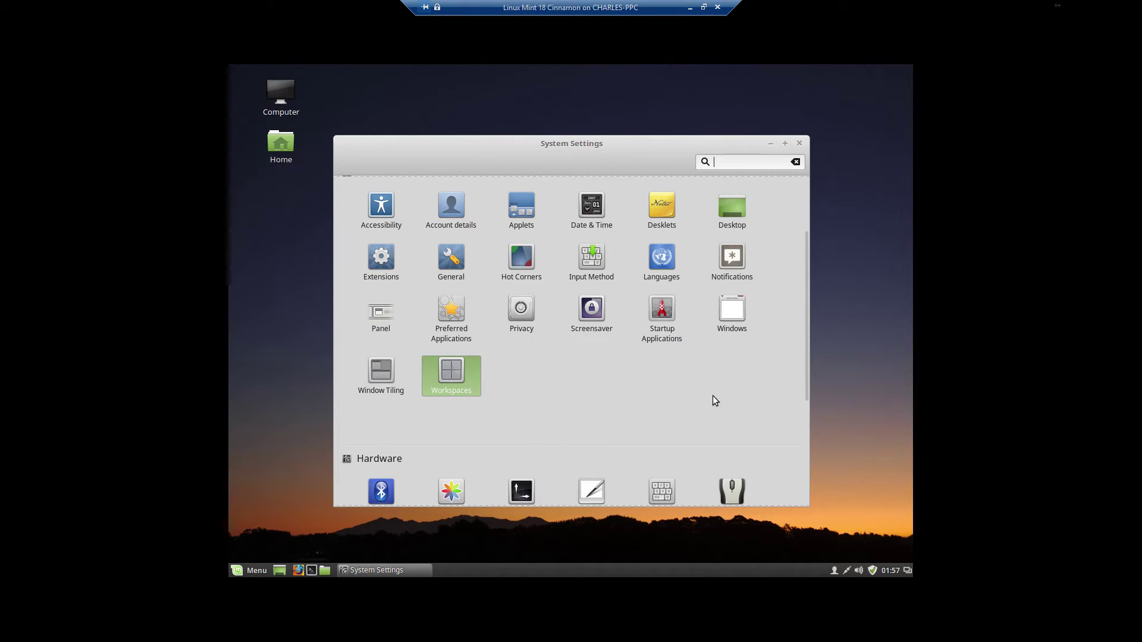
- In the Effects settings, enable the fade effect on Cinnamon scrollboxes and return to the overview
scroll(751, 401, up, 1)
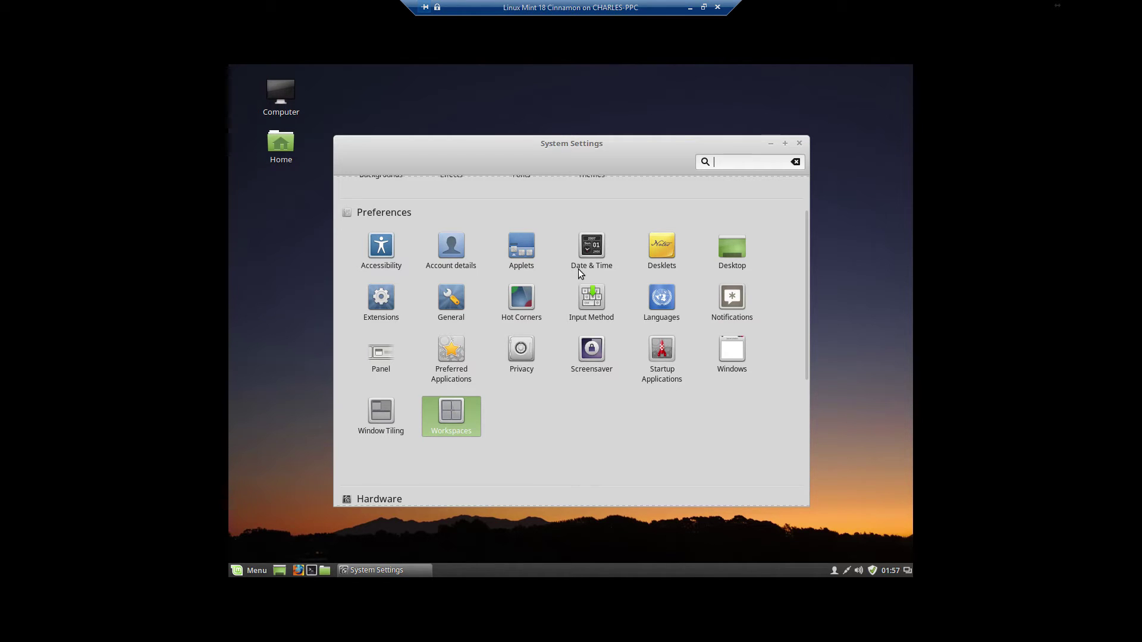
scroll(791, 299, up, 2)
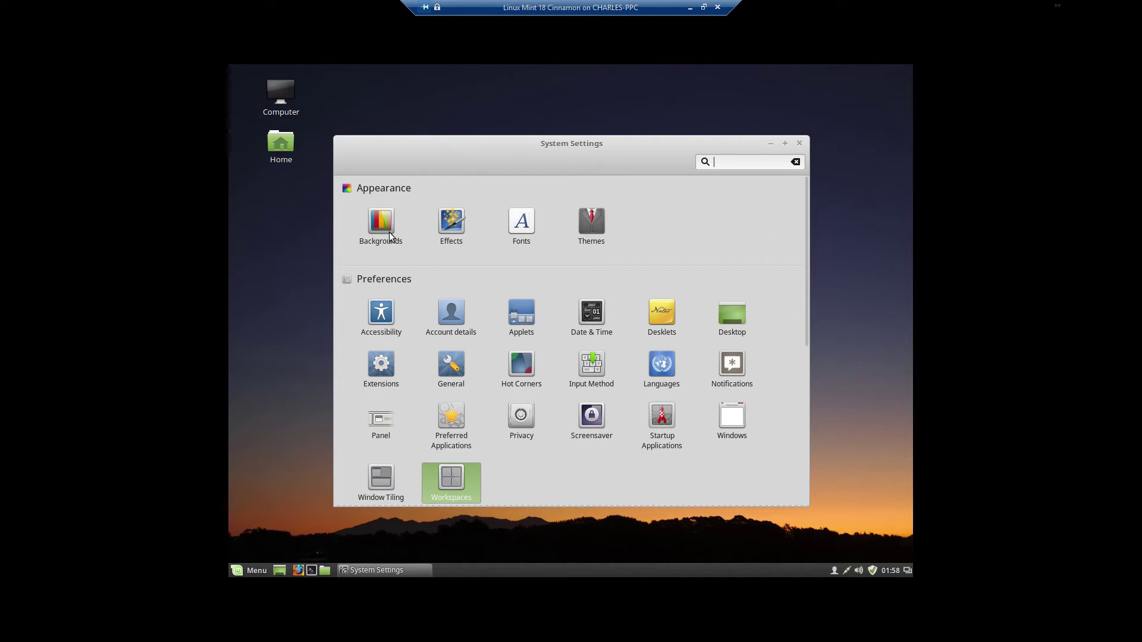
click(454, 222)
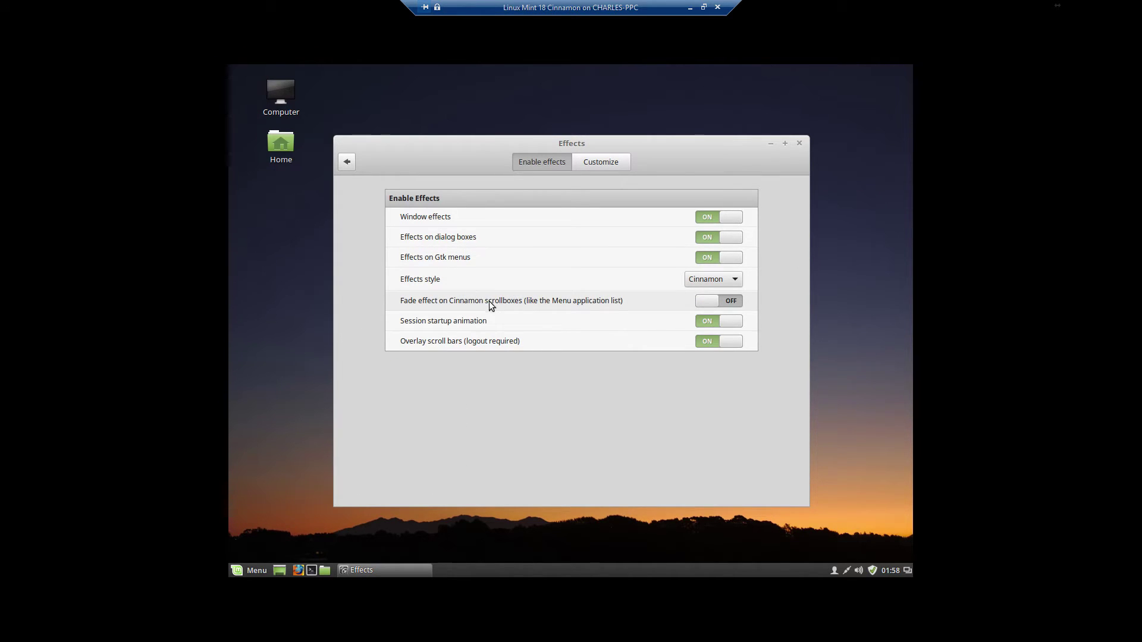
click(708, 305)
click(352, 164)
- Minimize and restore the System Settings window, look over its remaining sections, and close it
click(769, 144)
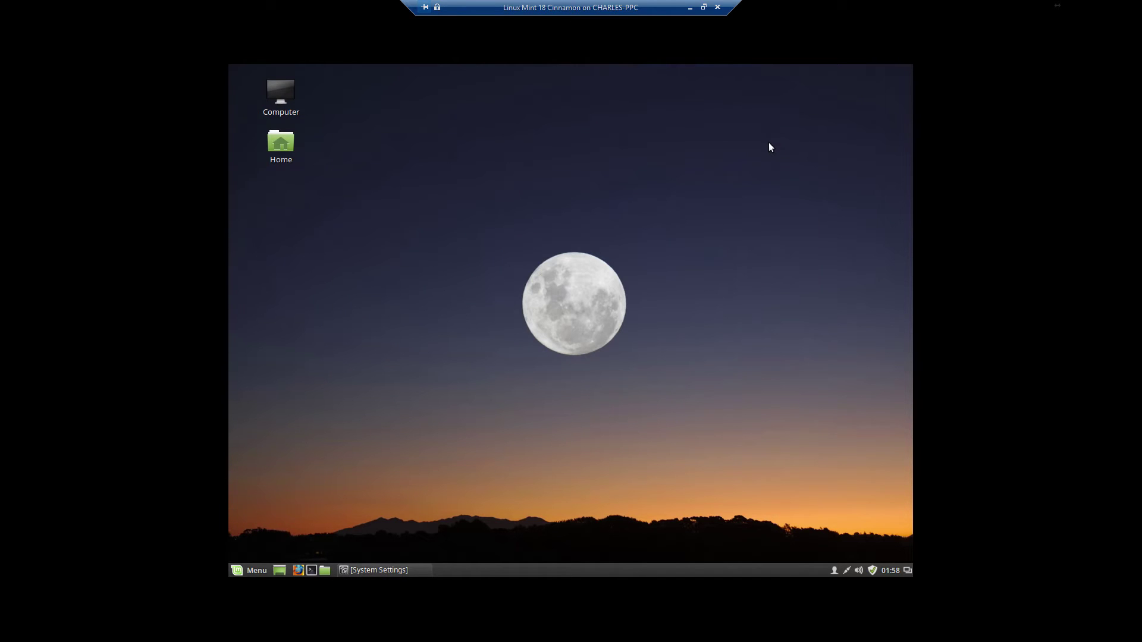
click(417, 566)
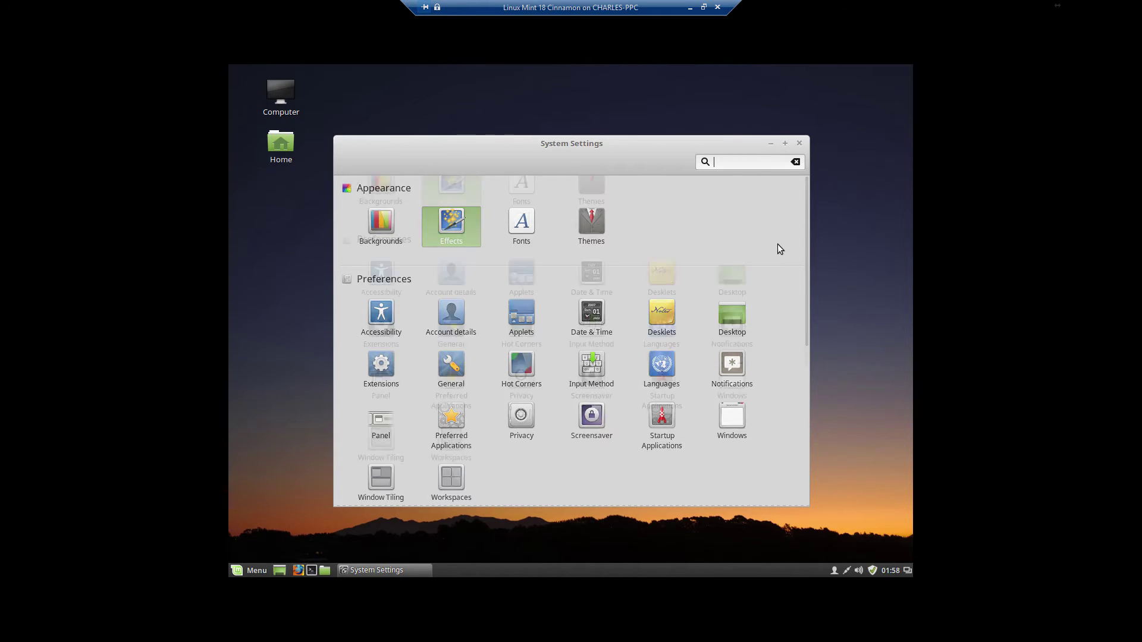
scroll(777, 244, down, 5)
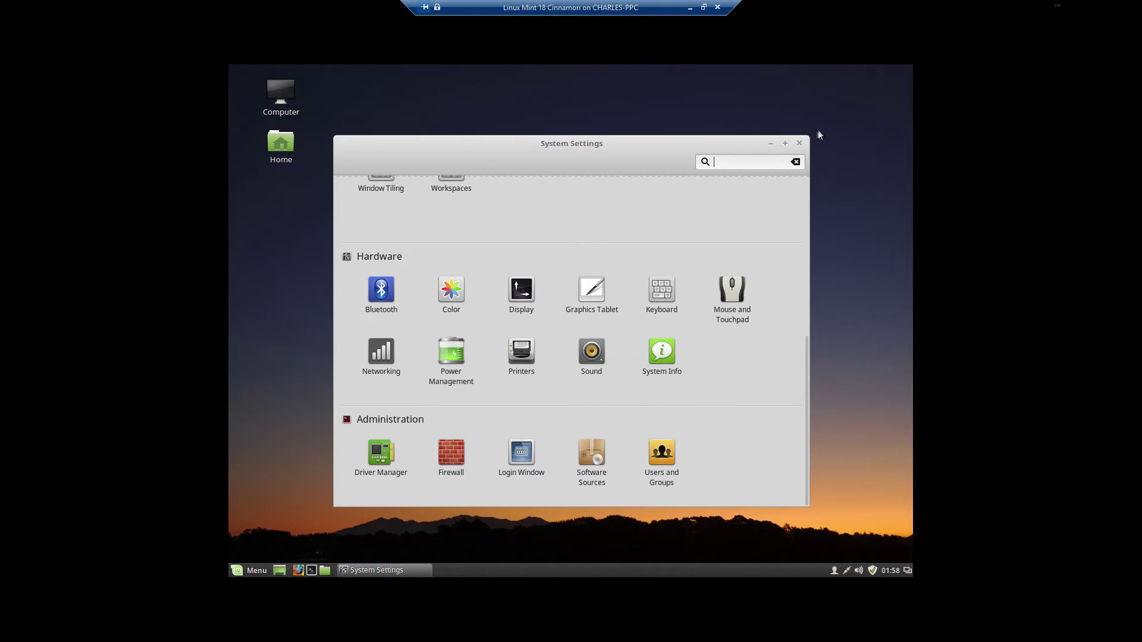
click(798, 143)
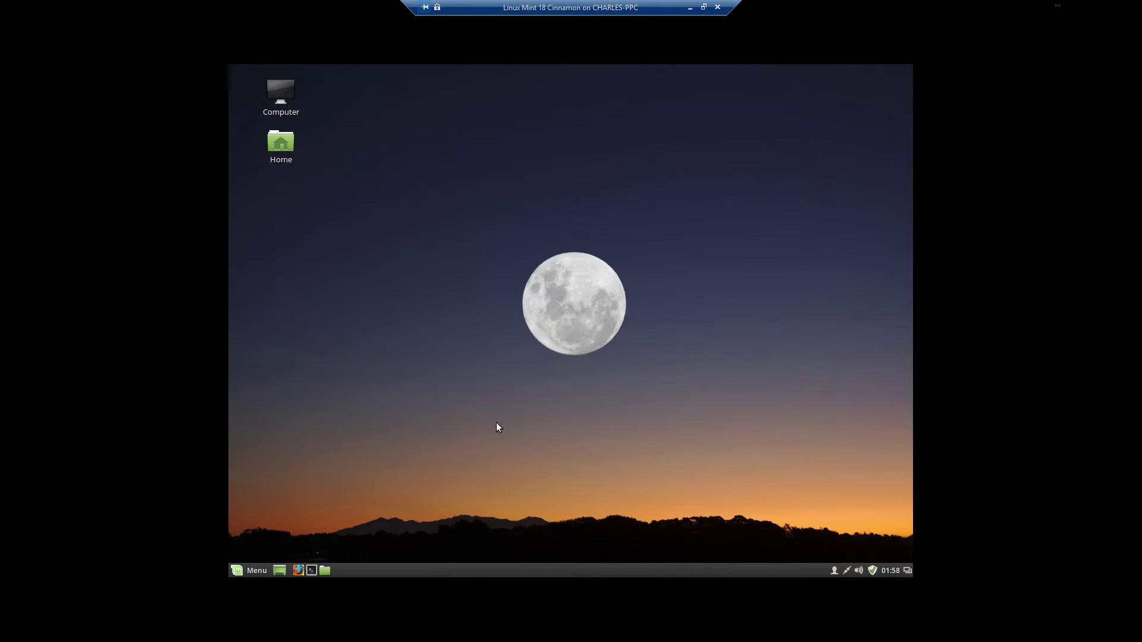
- Browse the application categories in the start menu, including the Preferences and Office entries
click(254, 570)
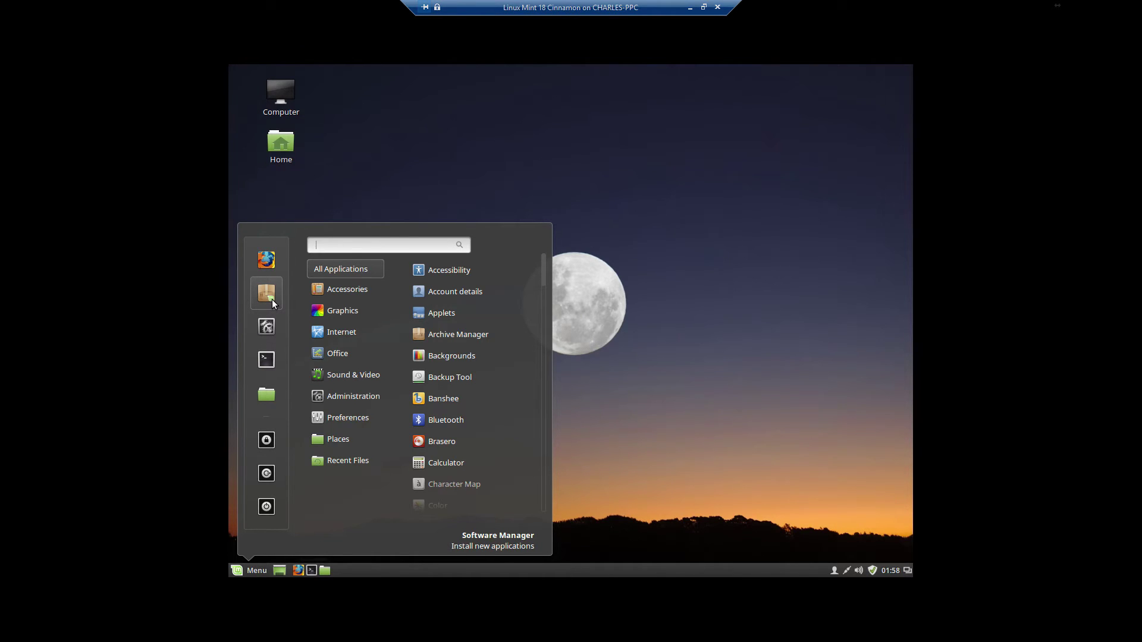
mouse_move(361, 423)
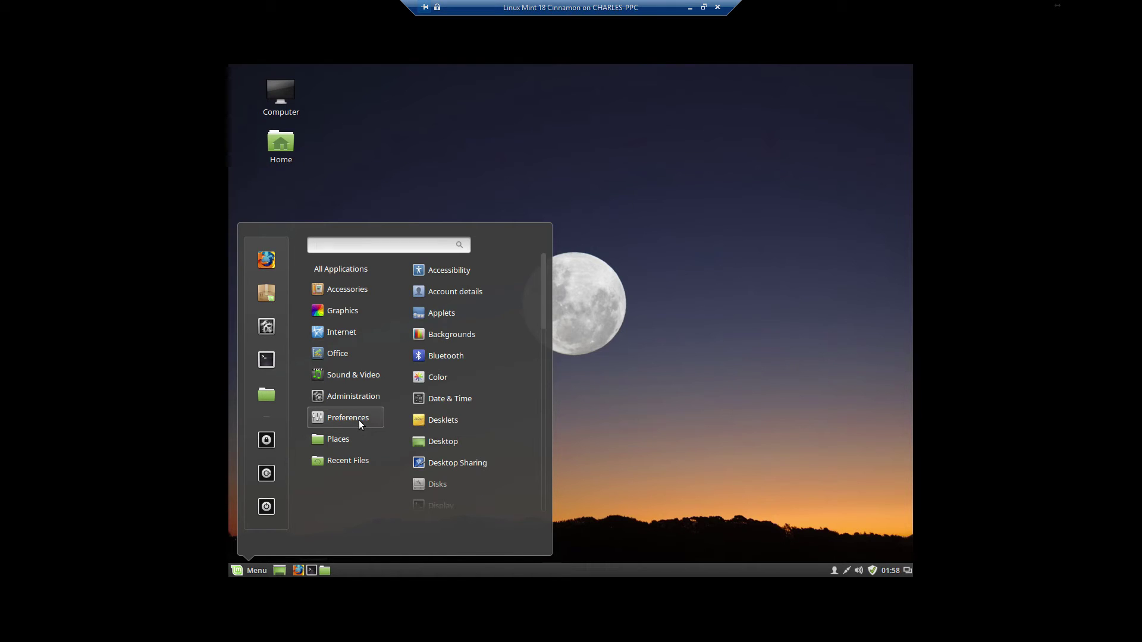
scroll(460, 400, down, 3)
scroll(459, 398, down, 8)
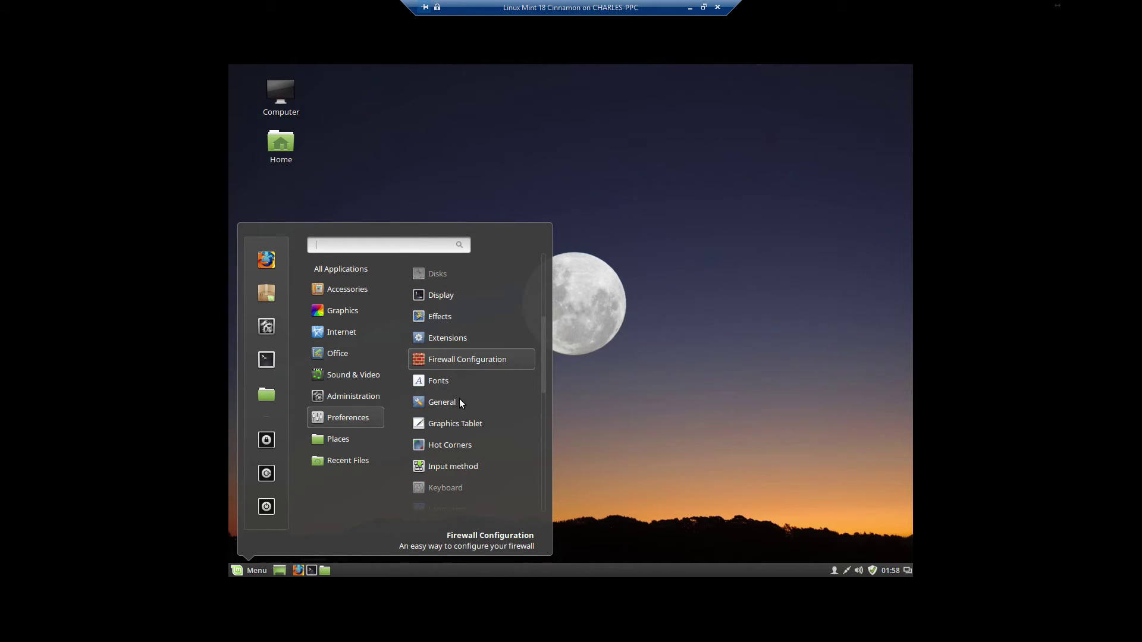
scroll(465, 466, down, 5)
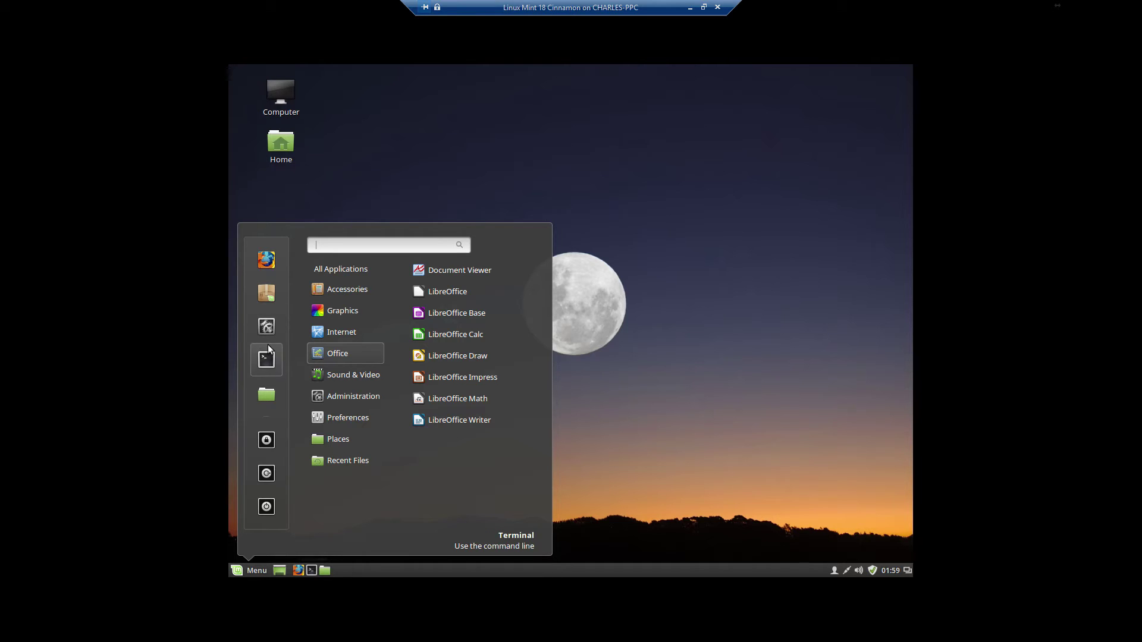
- Launch Software Manager, authenticating with the account password
click(270, 295)
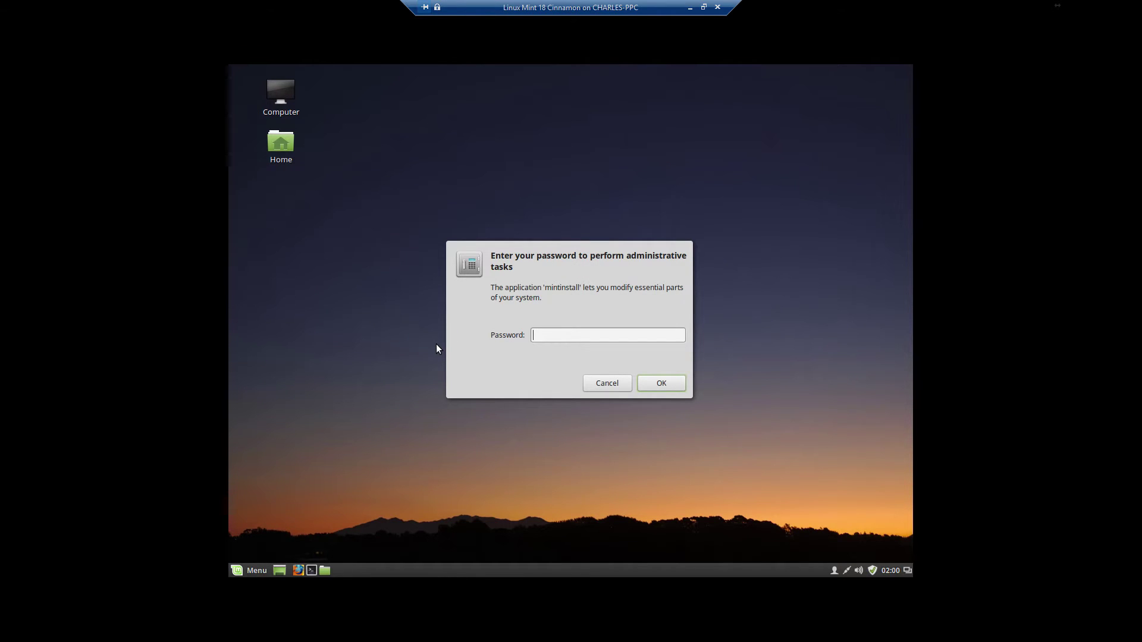
text(•••••••••••)
key(Return)
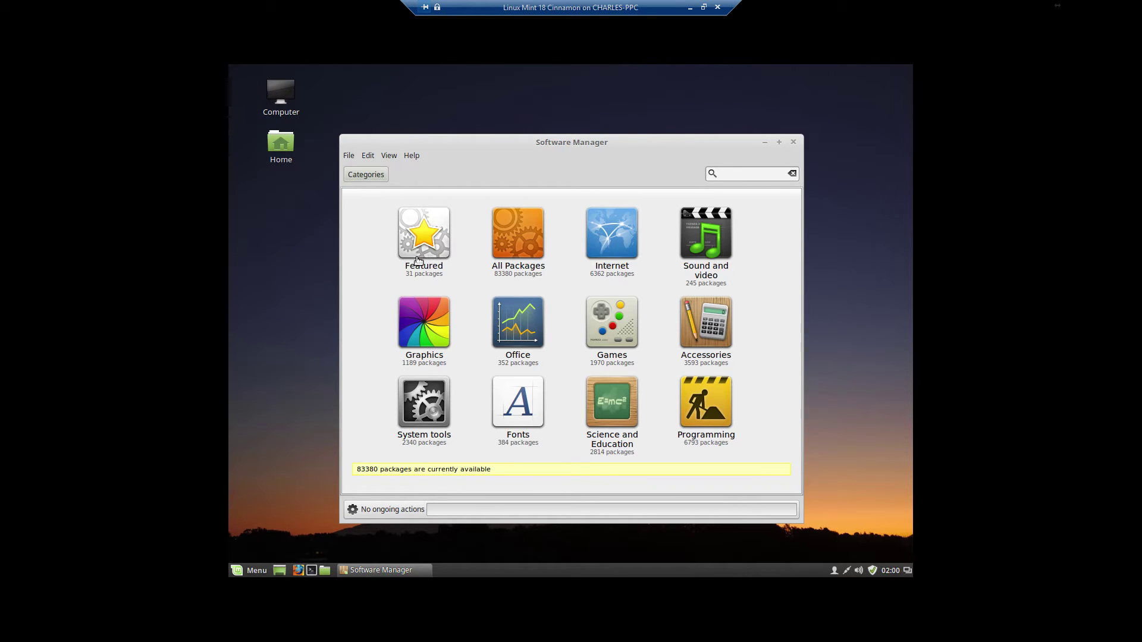
- Browse the Featured packages in Software Manager, highlighting Wine, Filezilla, Audacity and Skype
click(423, 258)
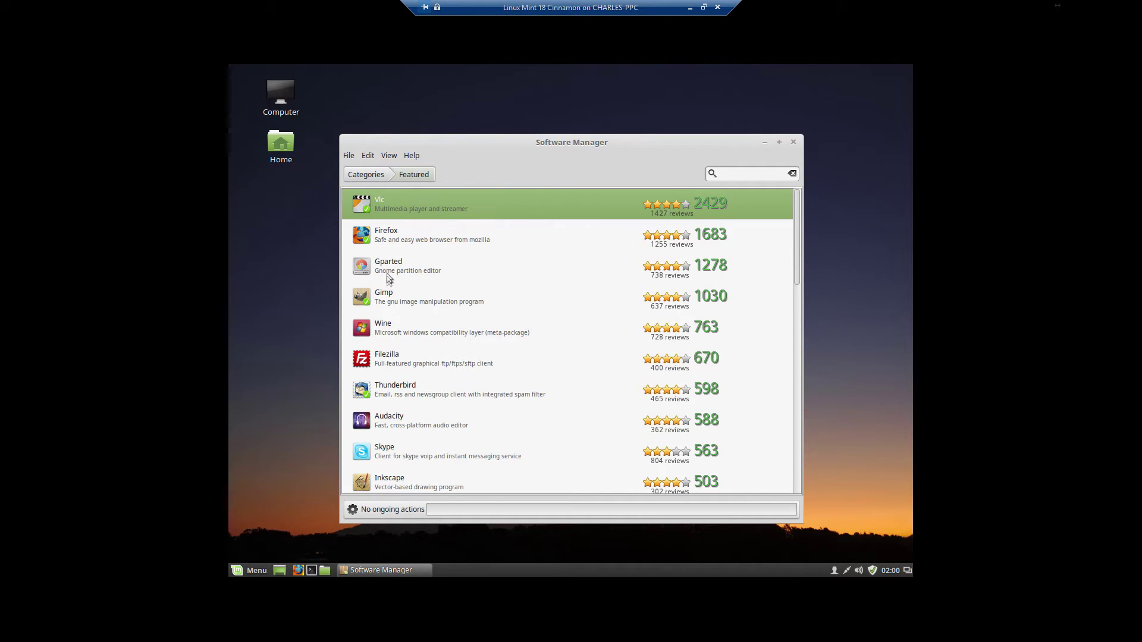
click(384, 336)
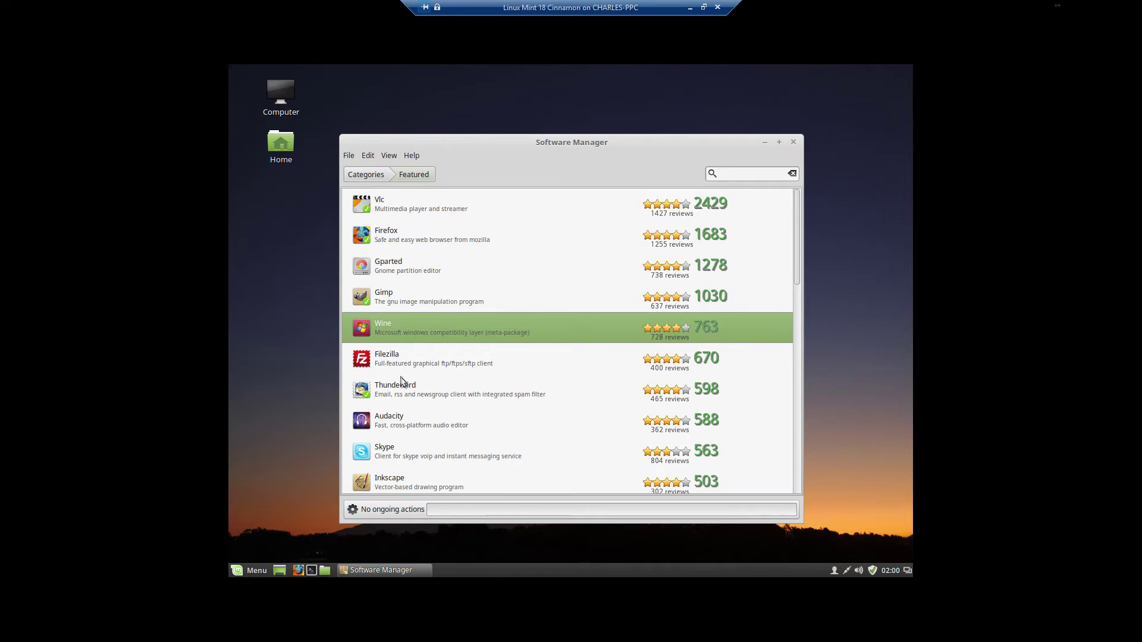
click(385, 357)
scroll(459, 359, down, 1)
scroll(459, 360, down, 1)
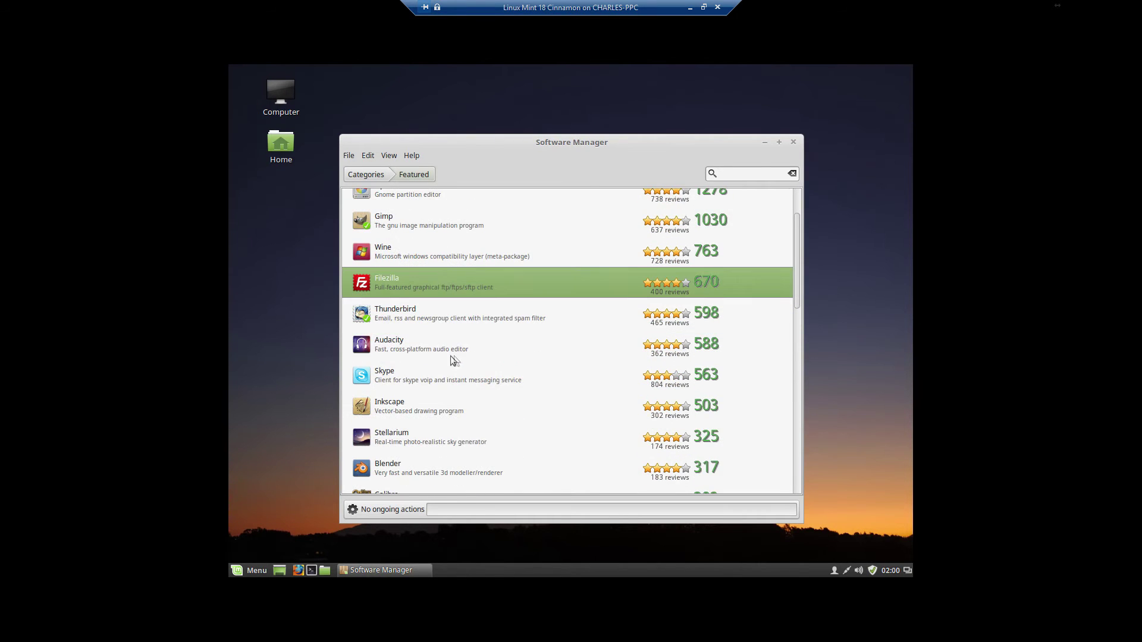
click(419, 352)
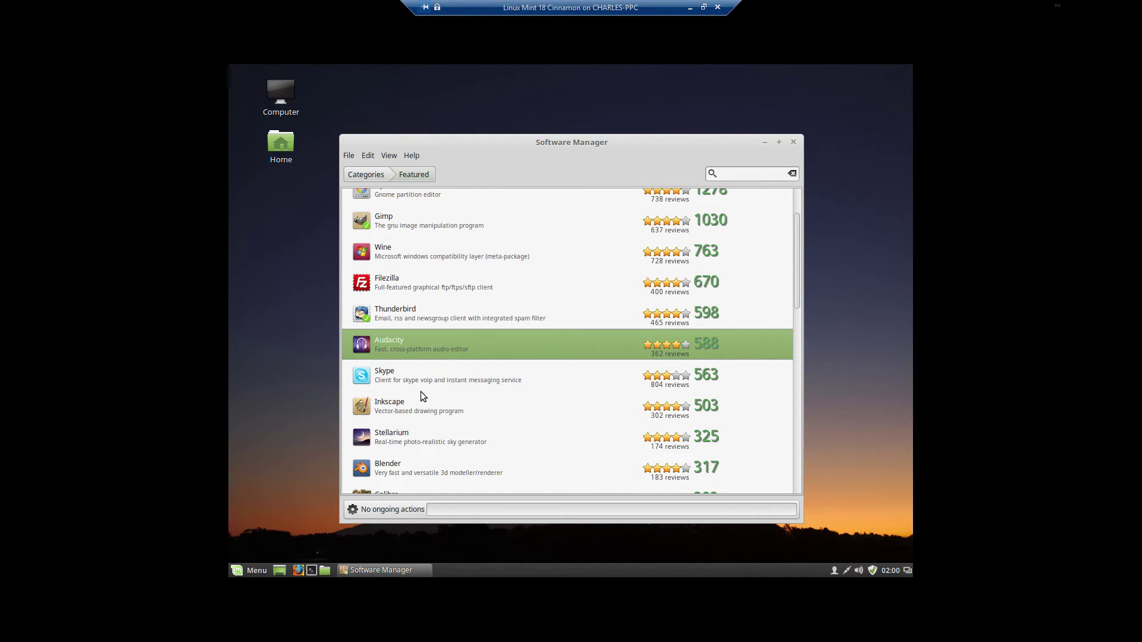
click(385, 376)
scroll(482, 391, down, 2)
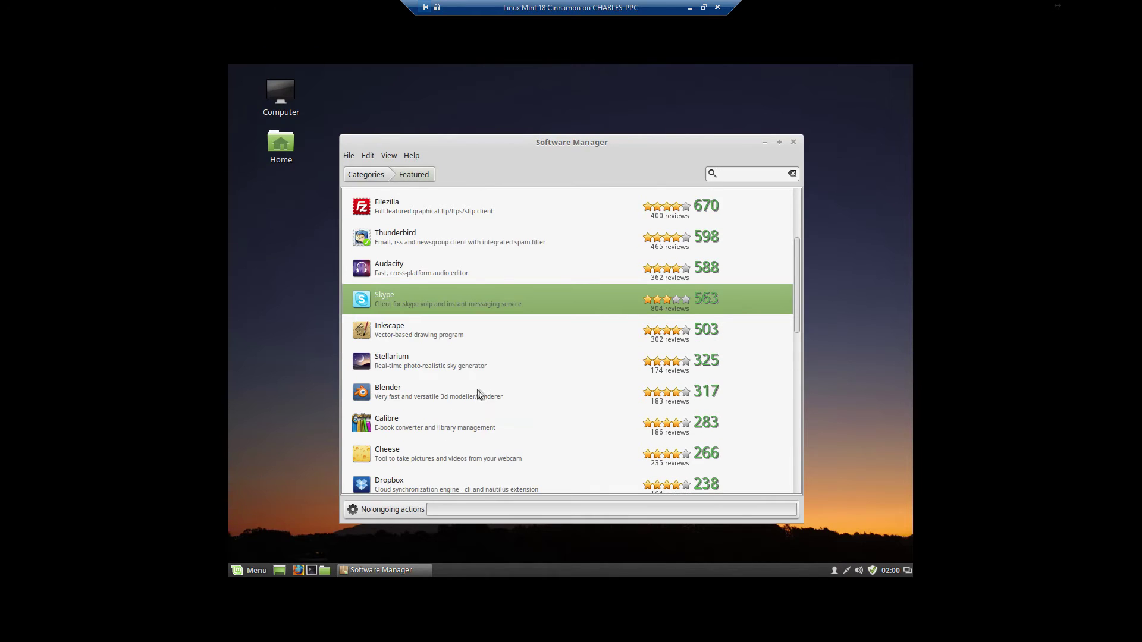
- Browse further Featured packages, highlighting Inkscape, Stellarium, Blender, Calibre, Cheese, Dropbox and Shutter
click(401, 337)
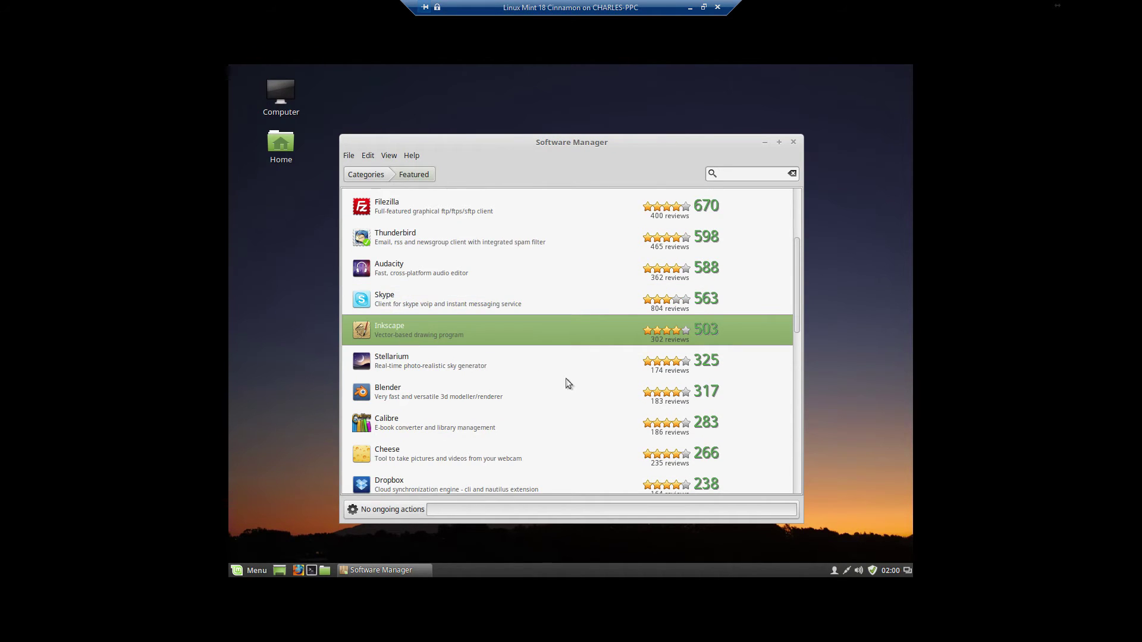
click(416, 374)
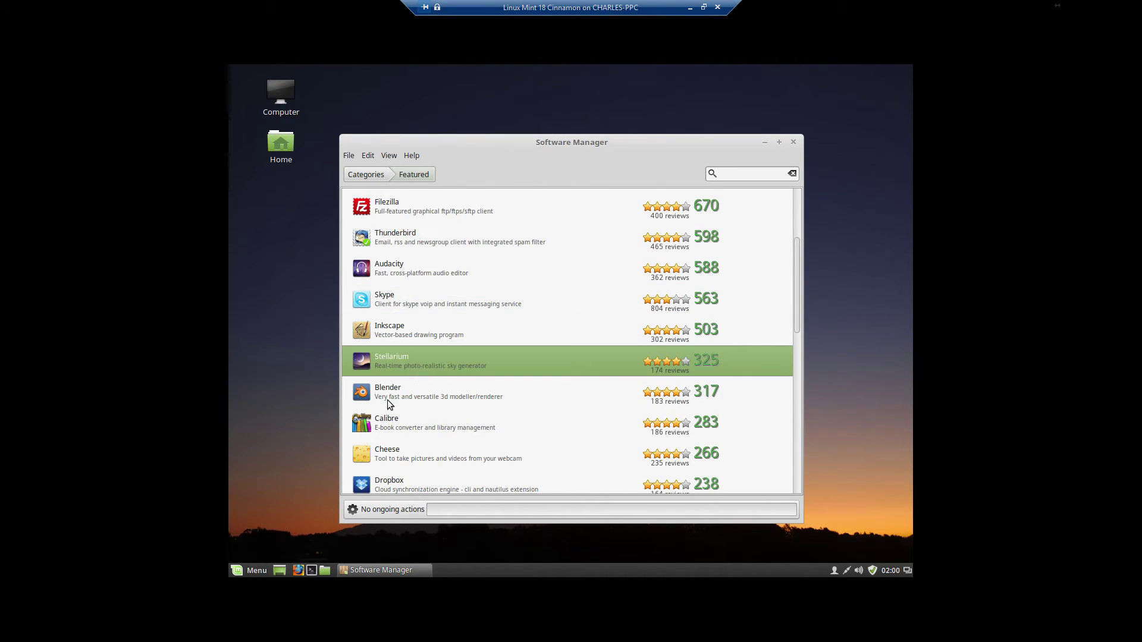
click(410, 333)
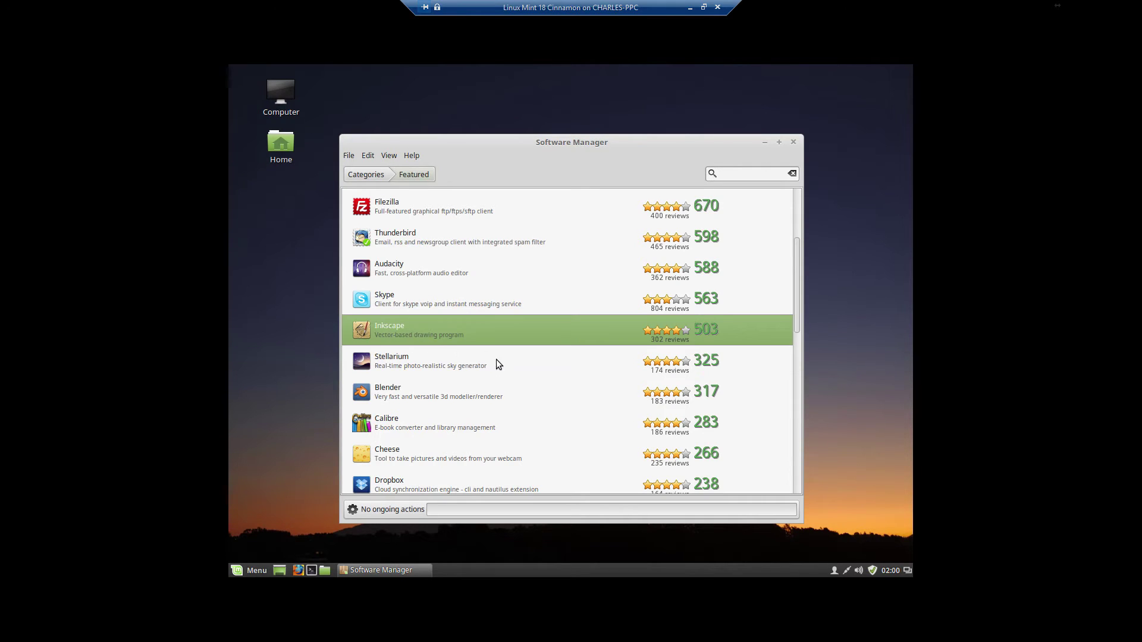
click(397, 357)
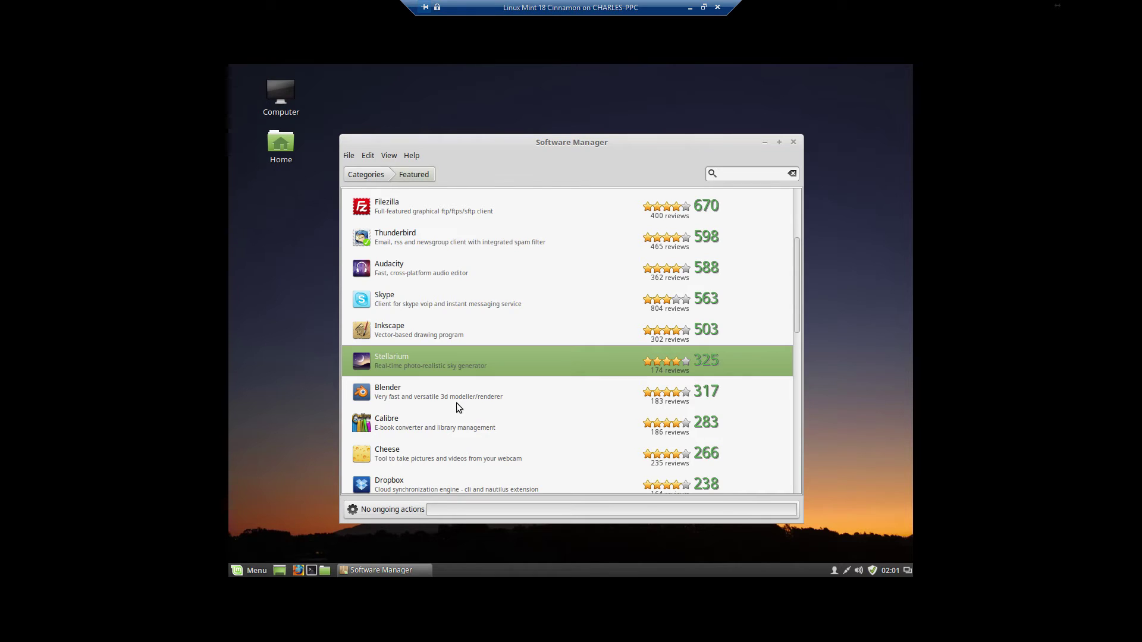
click(382, 397)
scroll(583, 404, down, 3)
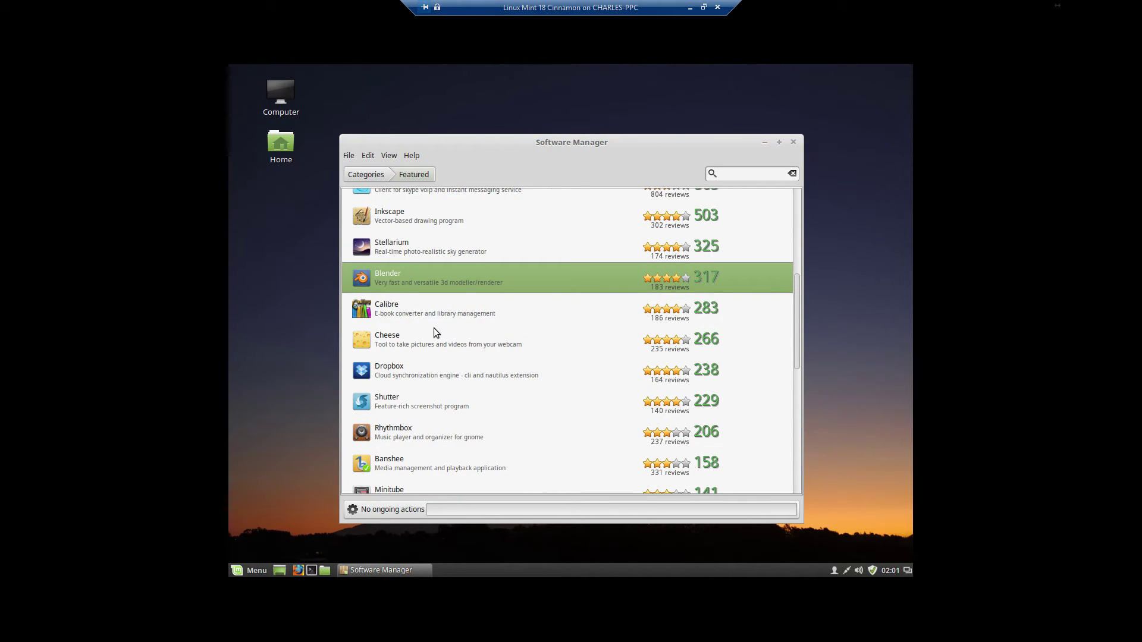
click(401, 317)
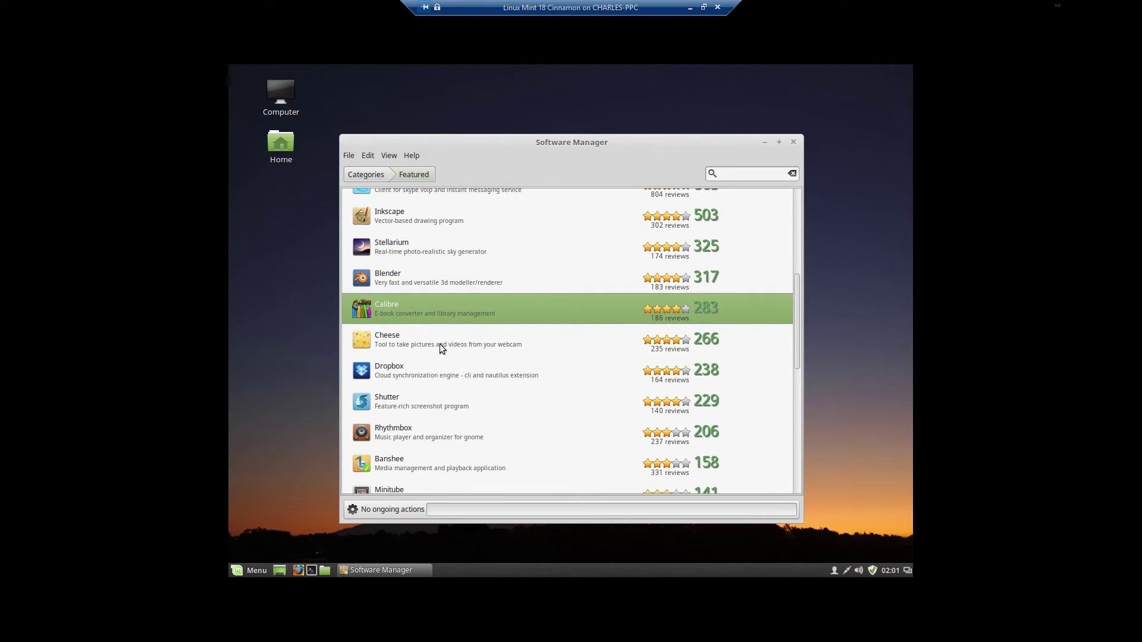
click(420, 348)
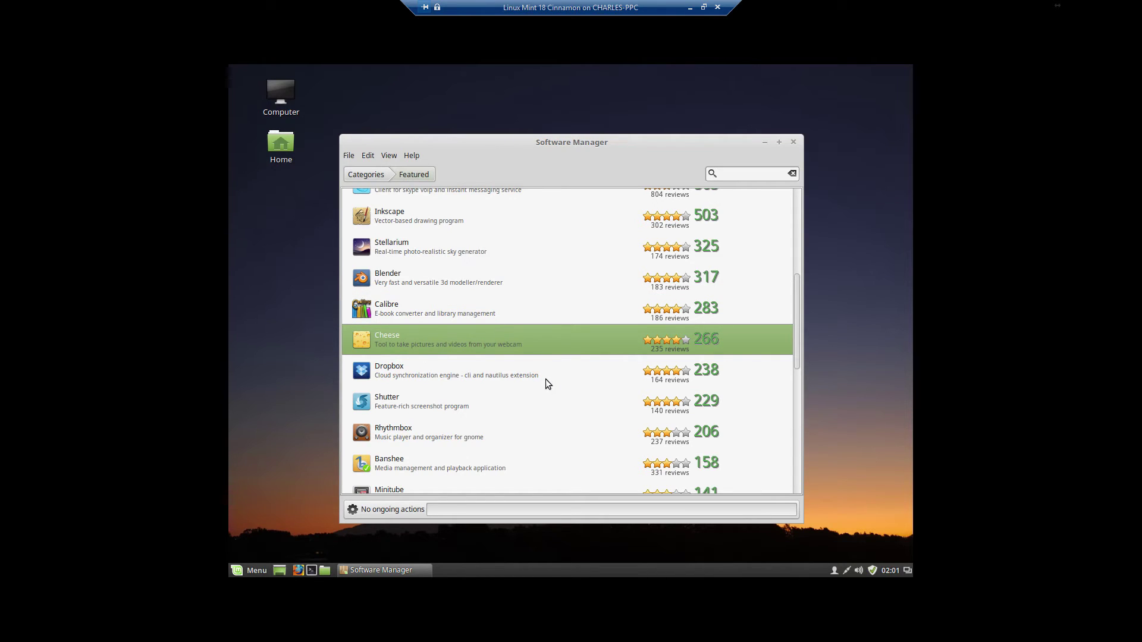
click(412, 379)
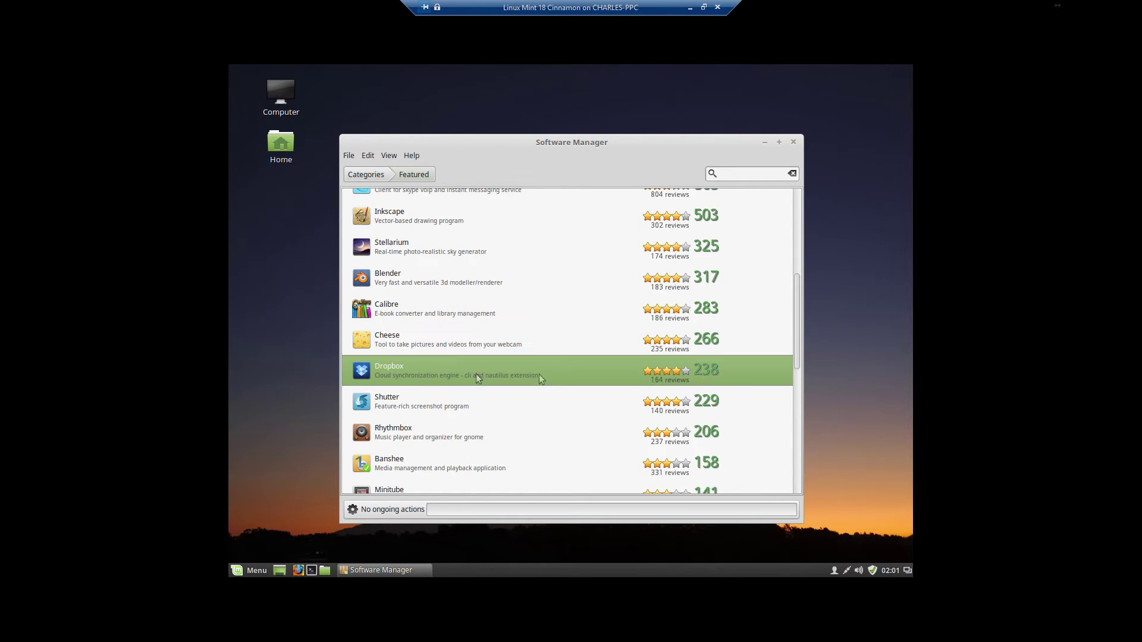
click(416, 400)
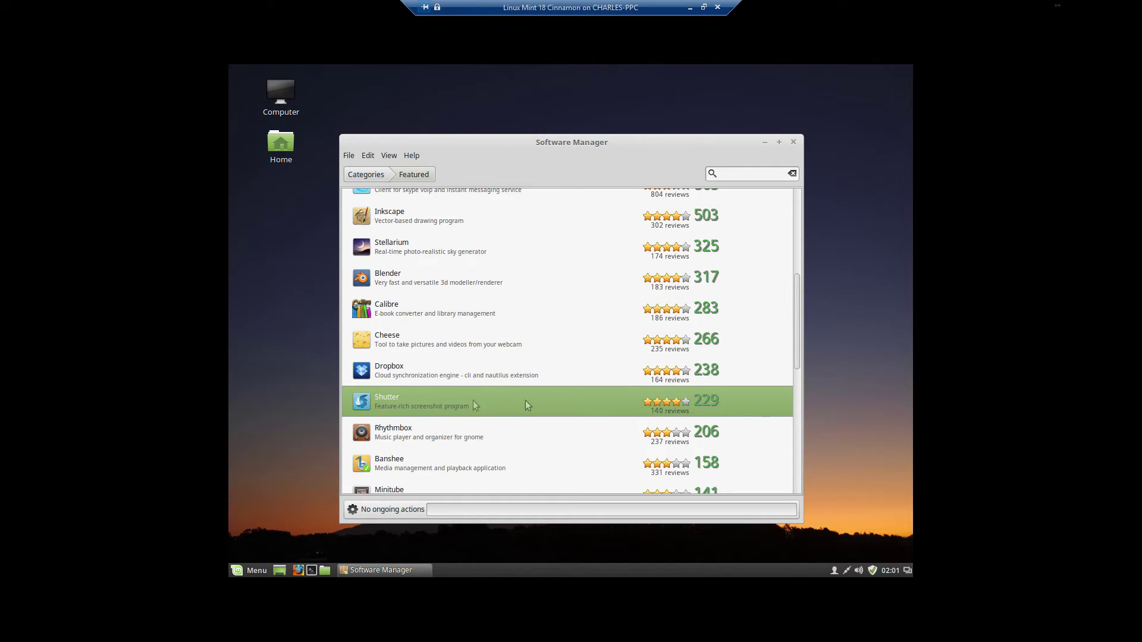
- Look through the rest of the Featured packages, highlighting Steam, Spotify, Virtualbox and Minecraft, and return to the start of the list
scroll(533, 410, down, 3)
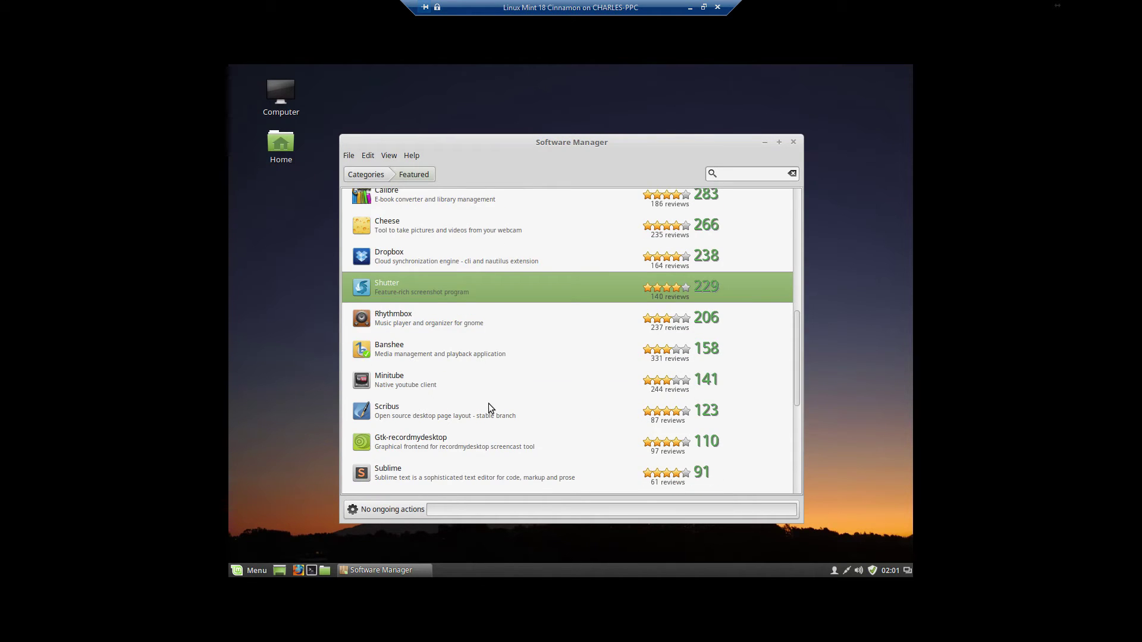
scroll(488, 407, down, 2)
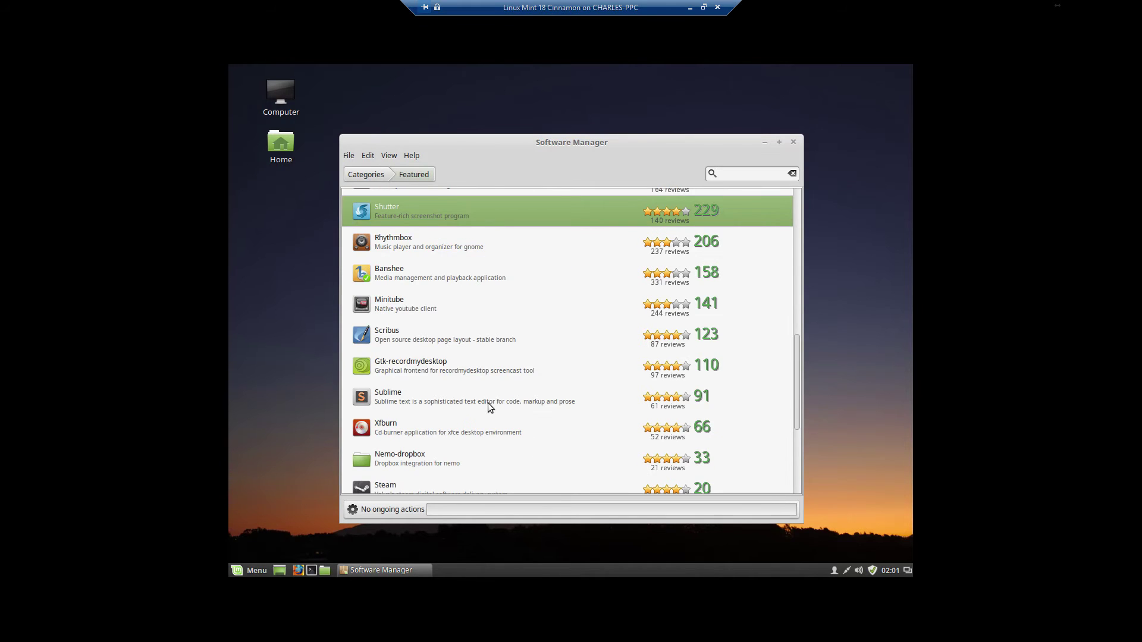
scroll(488, 402, down, 1)
scroll(488, 402, down, 1)
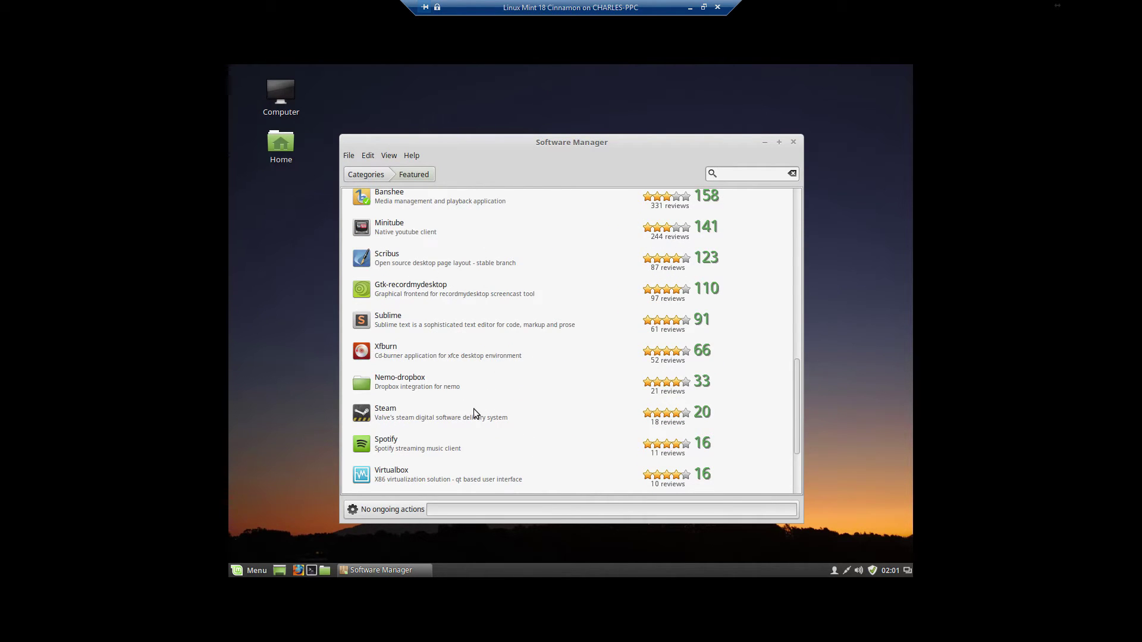
click(377, 416)
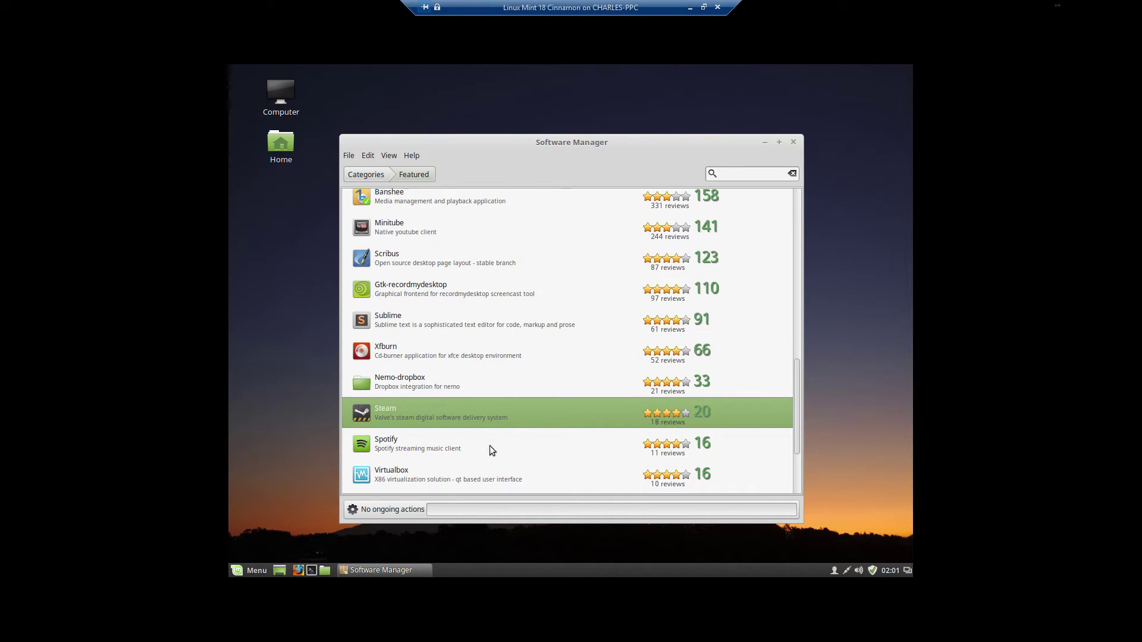
click(434, 442)
click(432, 471)
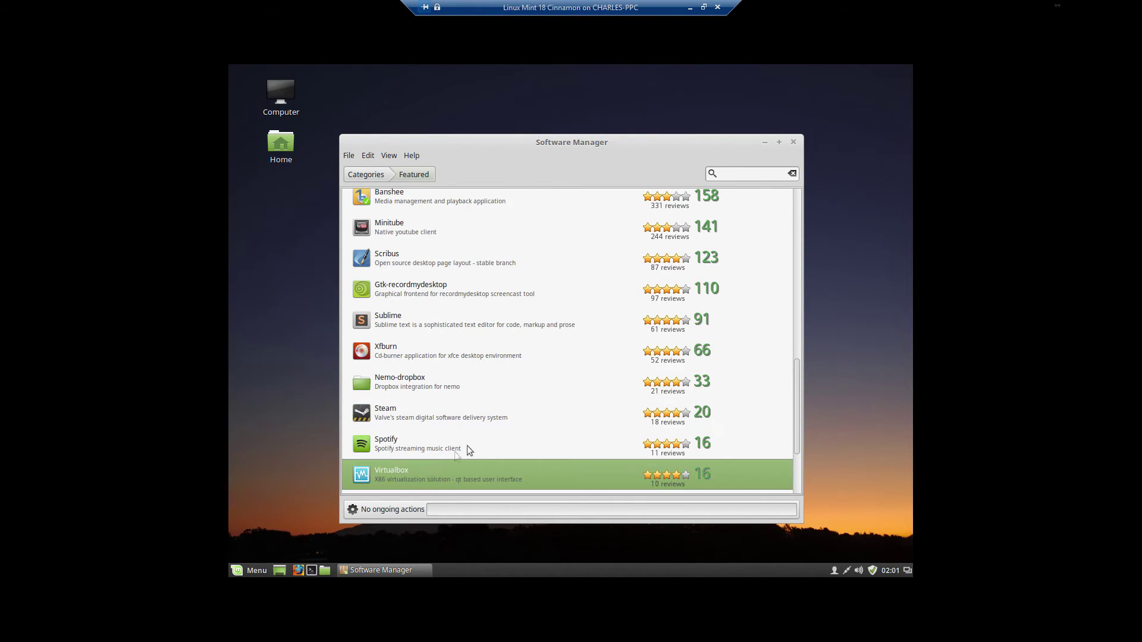
scroll(475, 443, down, 3)
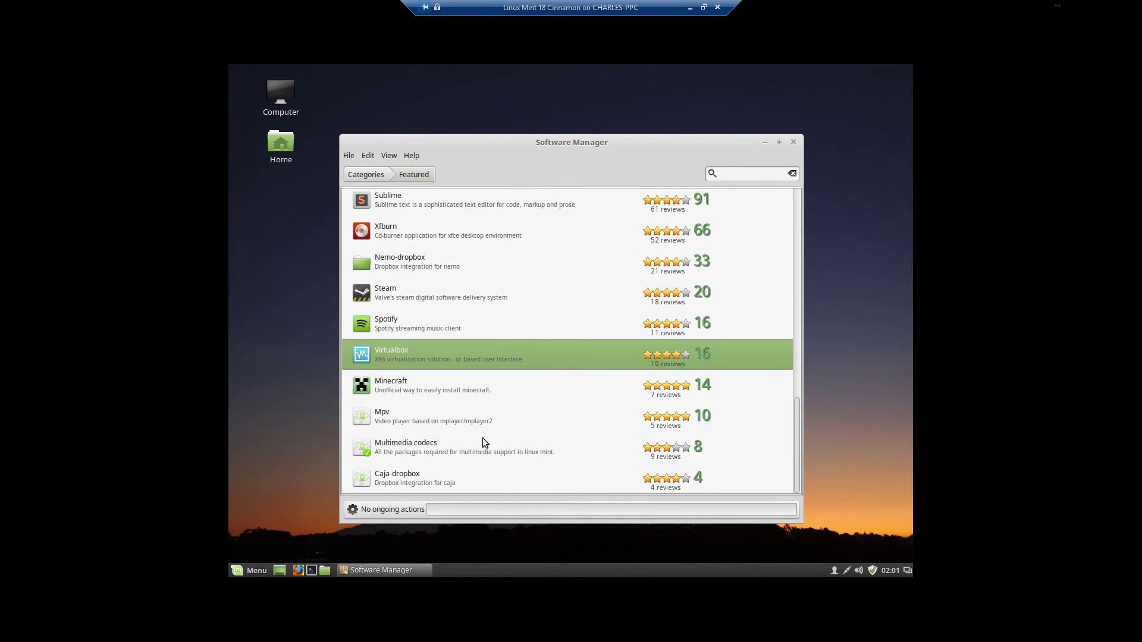
click(410, 395)
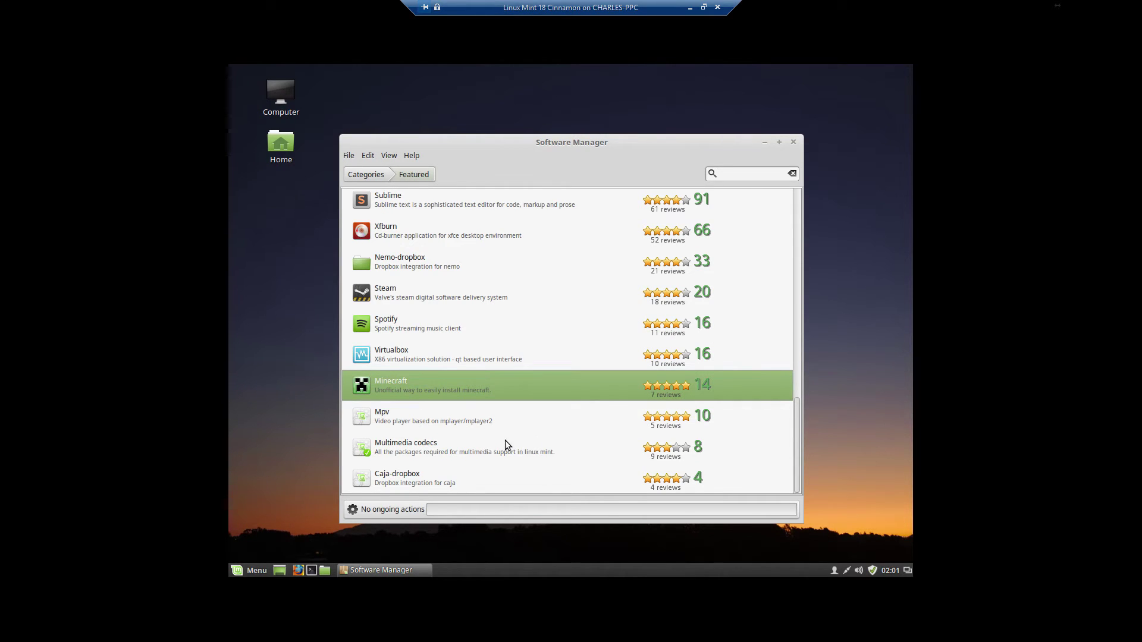
scroll(525, 450, up, 10)
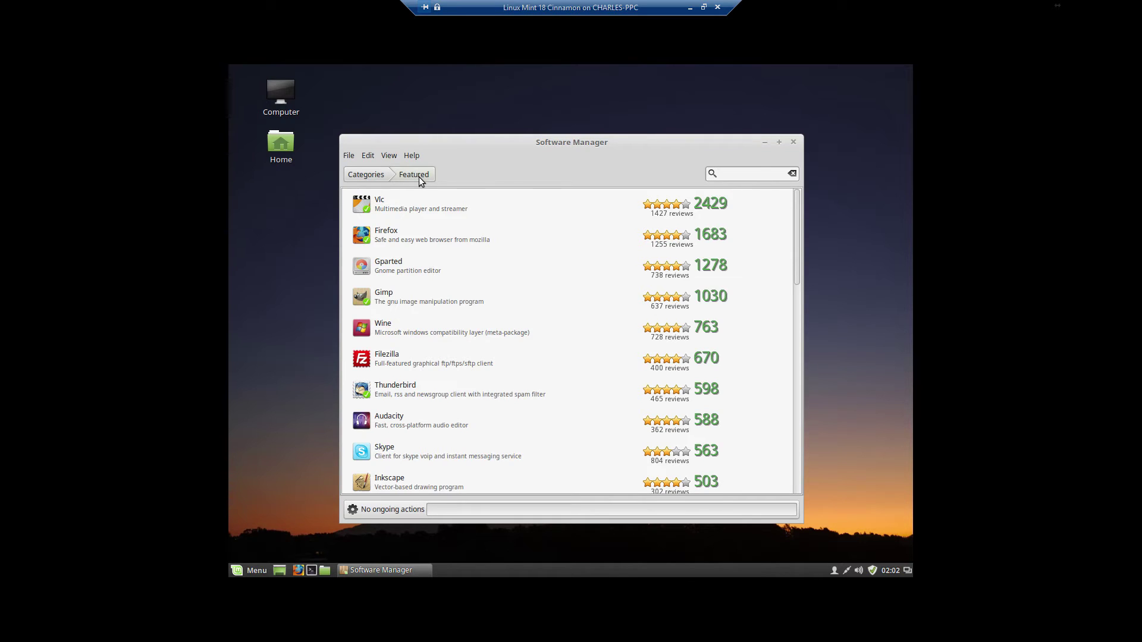
scroll(496, 323, down, 3)
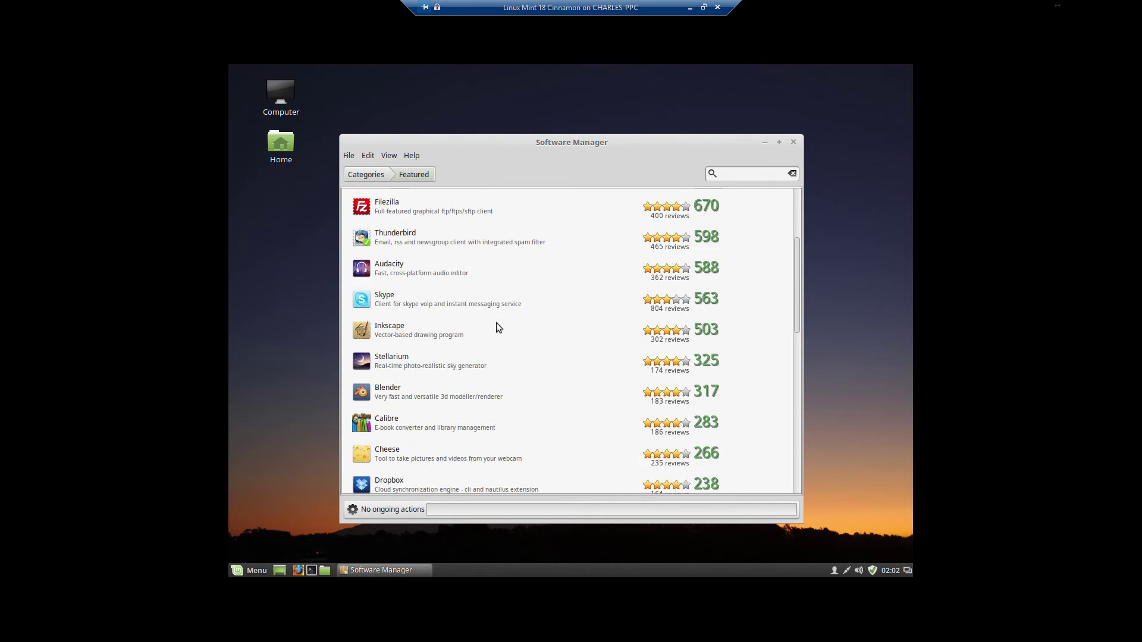
scroll(496, 319, up, 3)
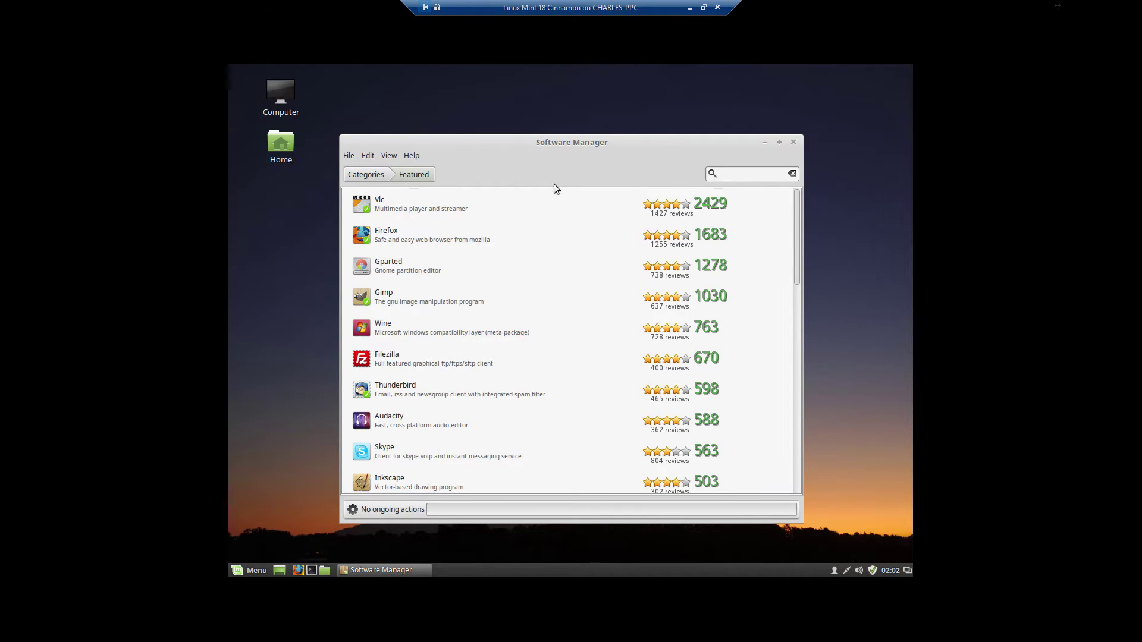
- Search all categories for "chrome" and install the Chromium-browser package
click(371, 176)
click(740, 175)
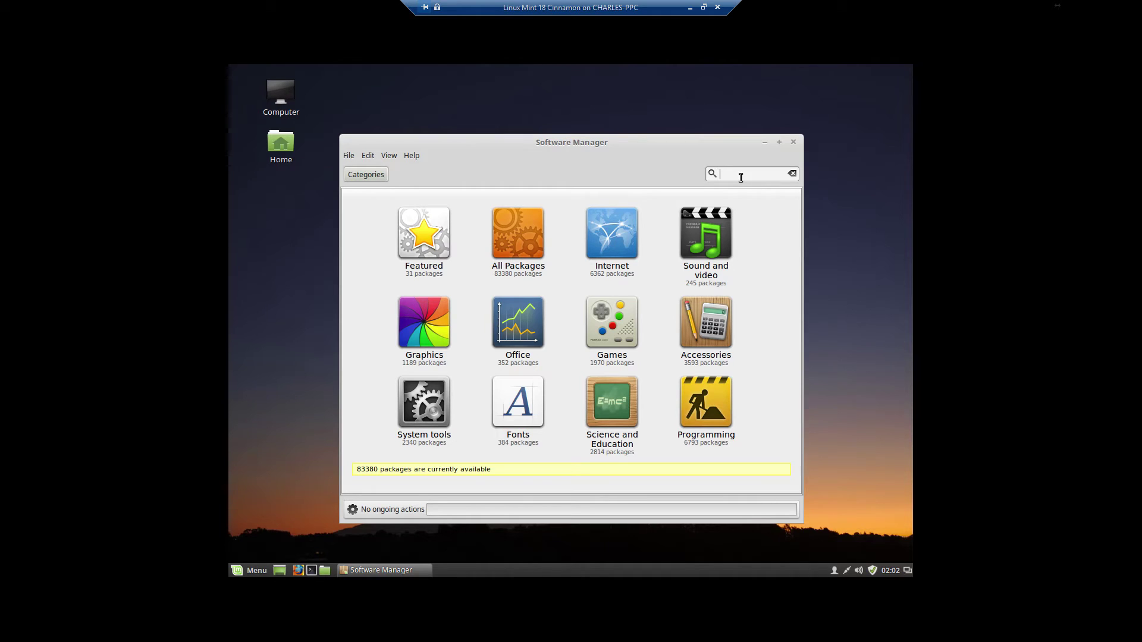
text(chrome)
key(Return)
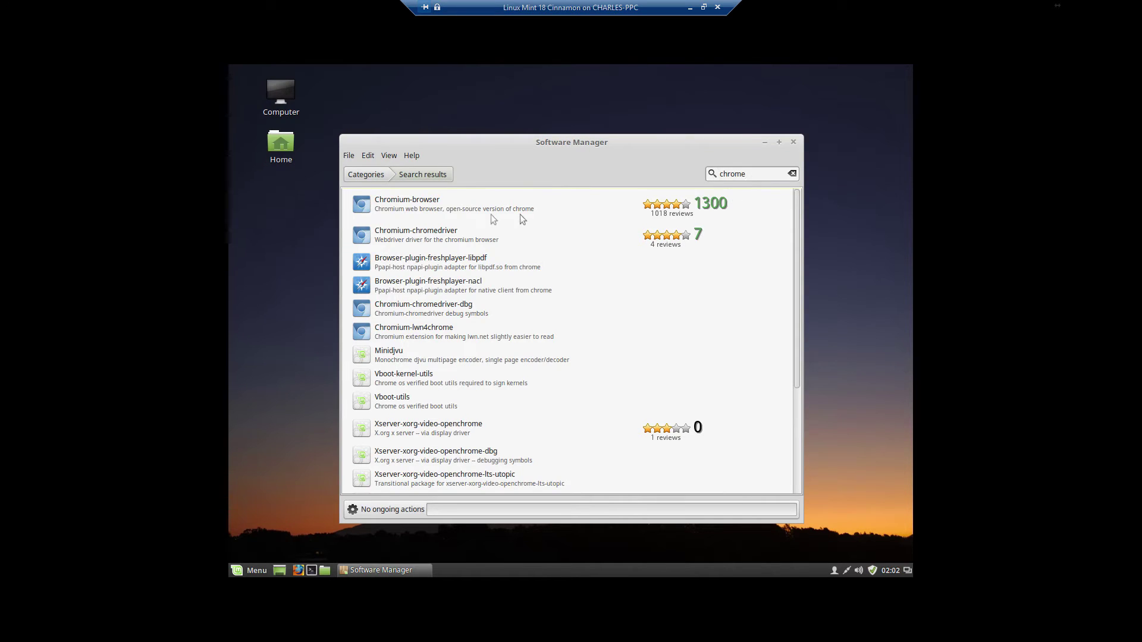
click(426, 205)
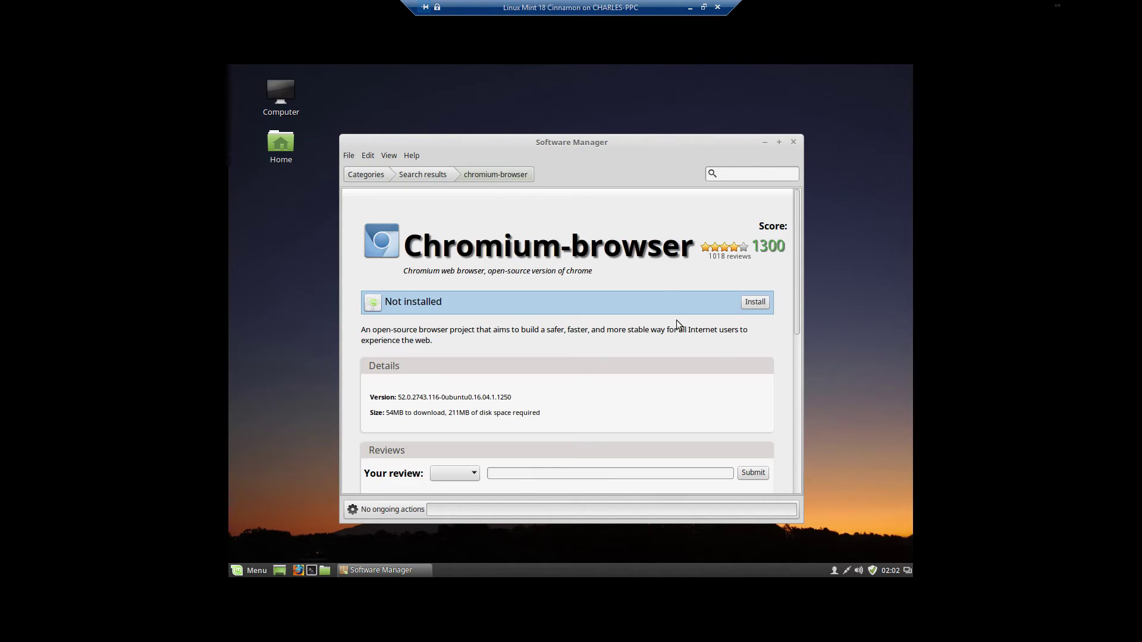
click(758, 303)
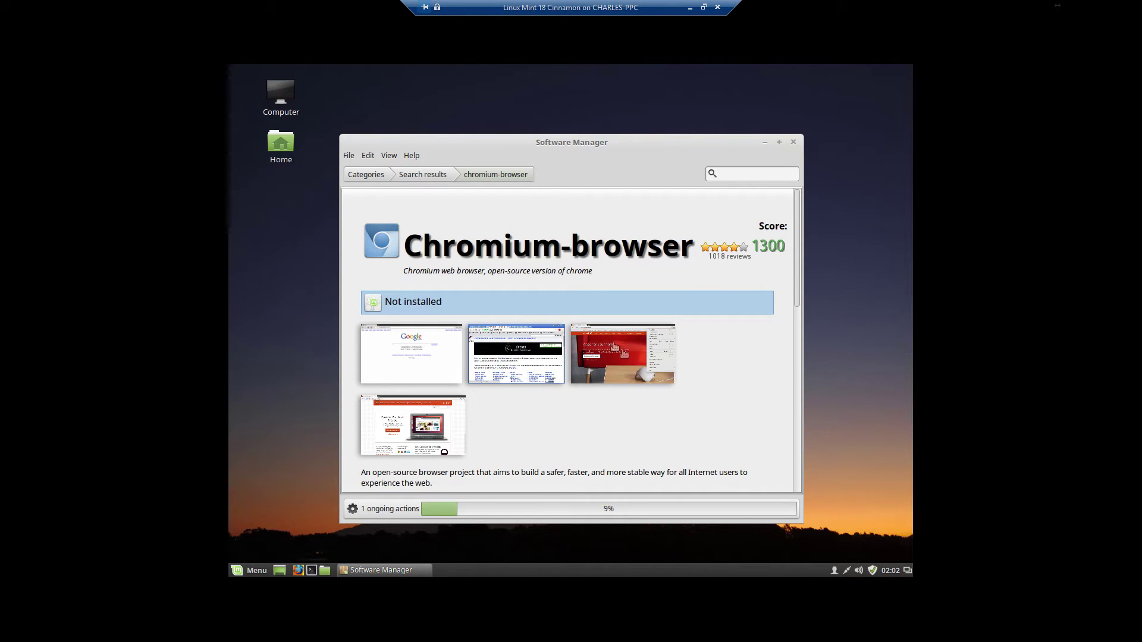
- Return to the search results, look them over, and search for "chromium" instead
click(413, 180)
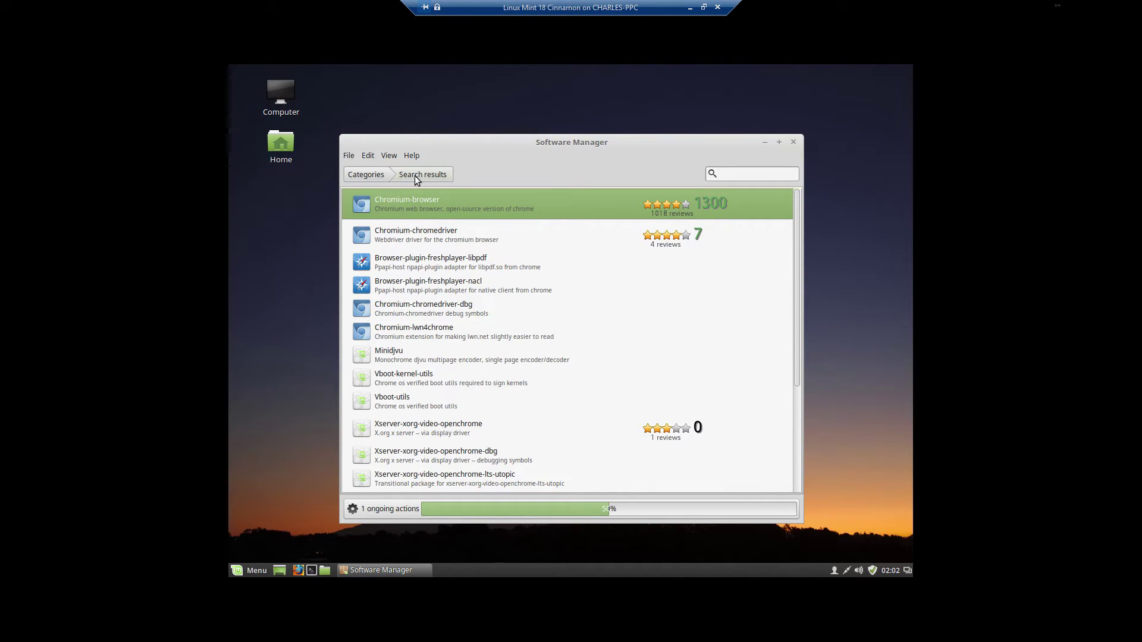
scroll(678, 327, down, 3)
scroll(685, 330, up, 3)
click(780, 179)
text(chromiu)
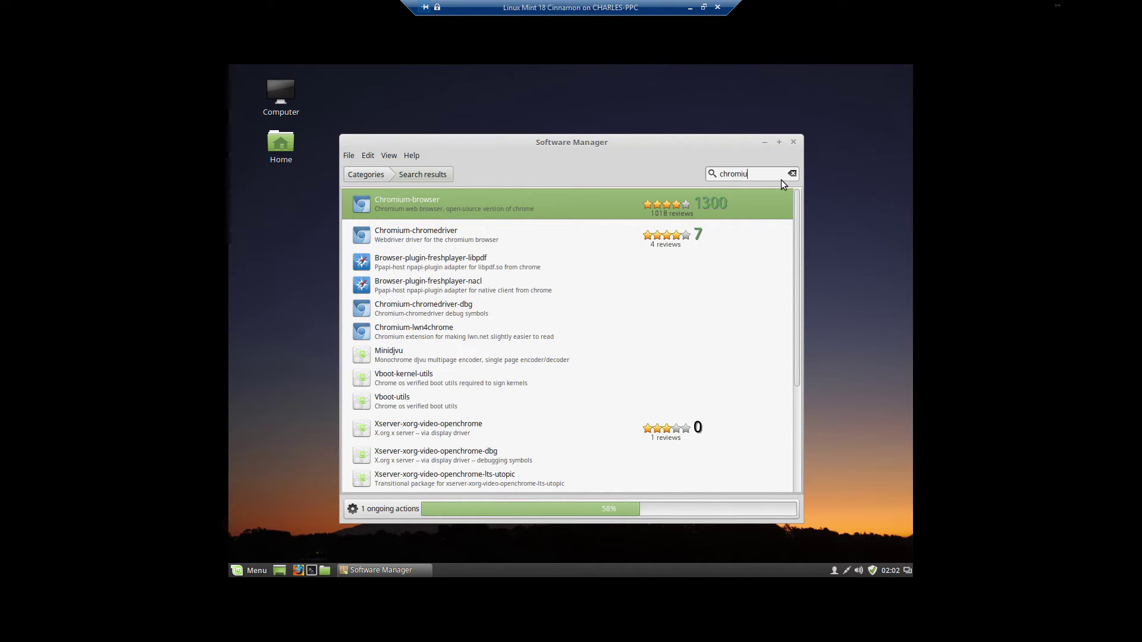
text(m)
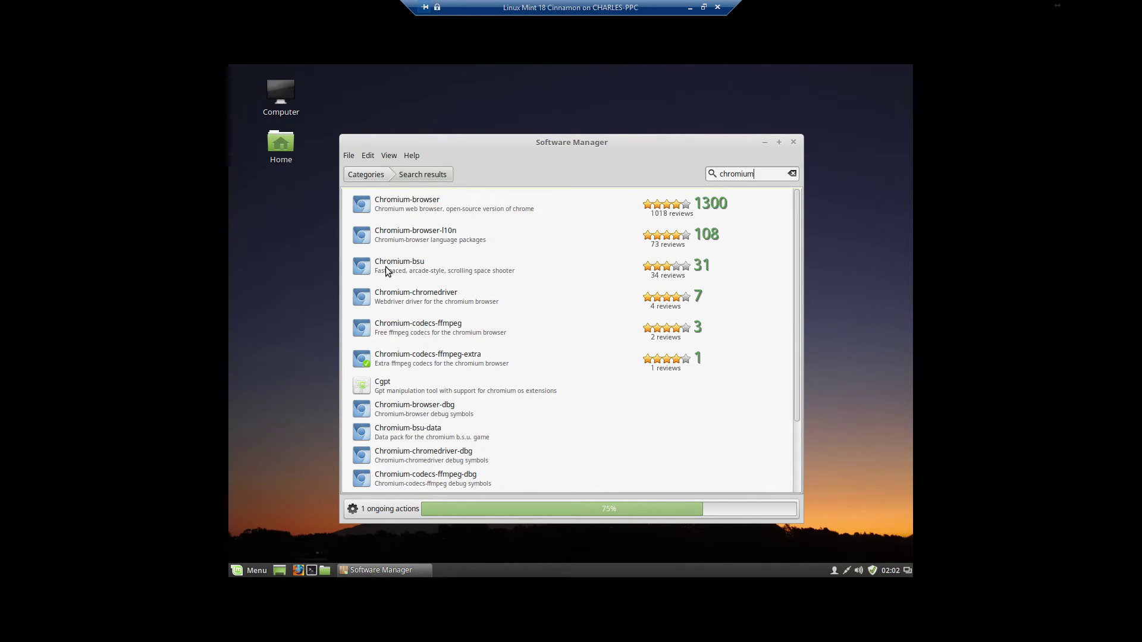
- Install the Chromium-bsu space shooter from the search results and return to the results list
click(483, 277)
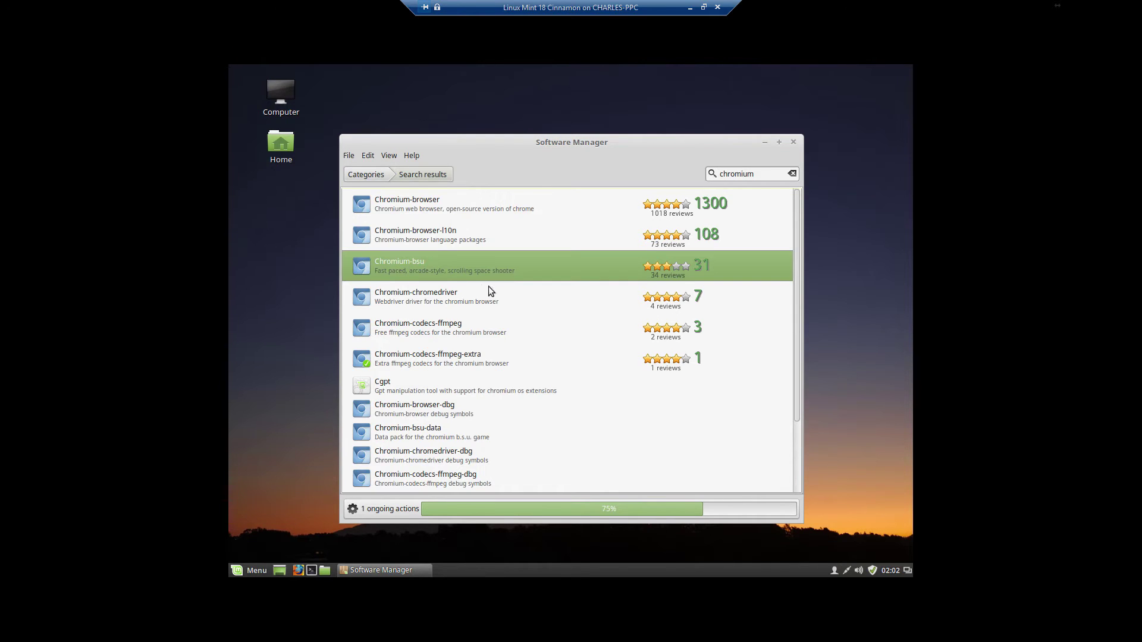
double_click(436, 269)
click(753, 302)
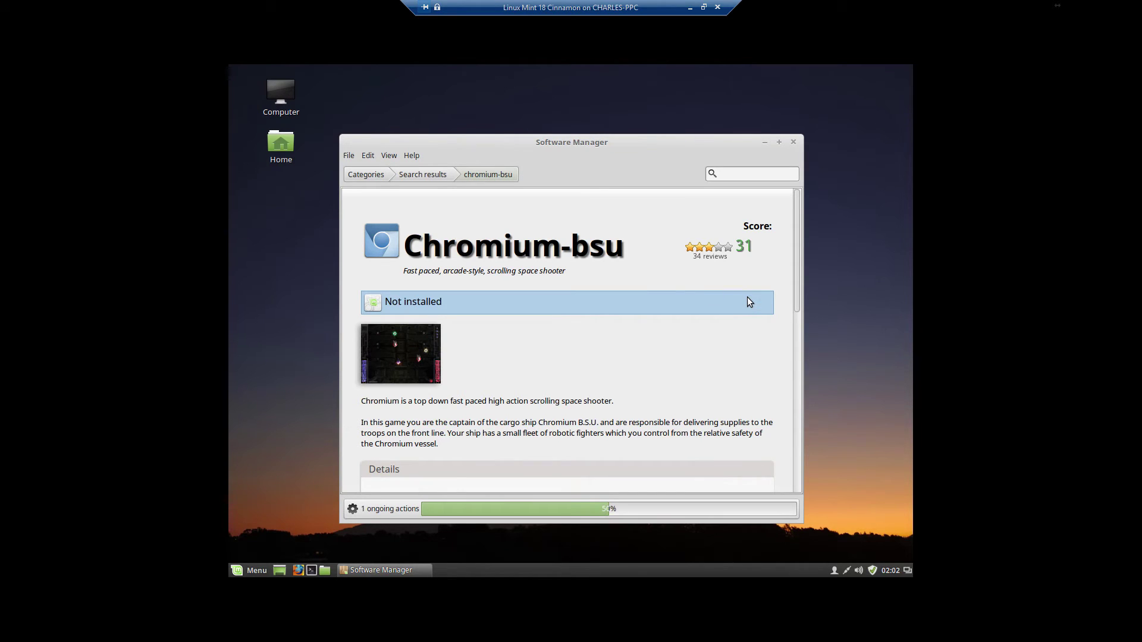
click(429, 176)
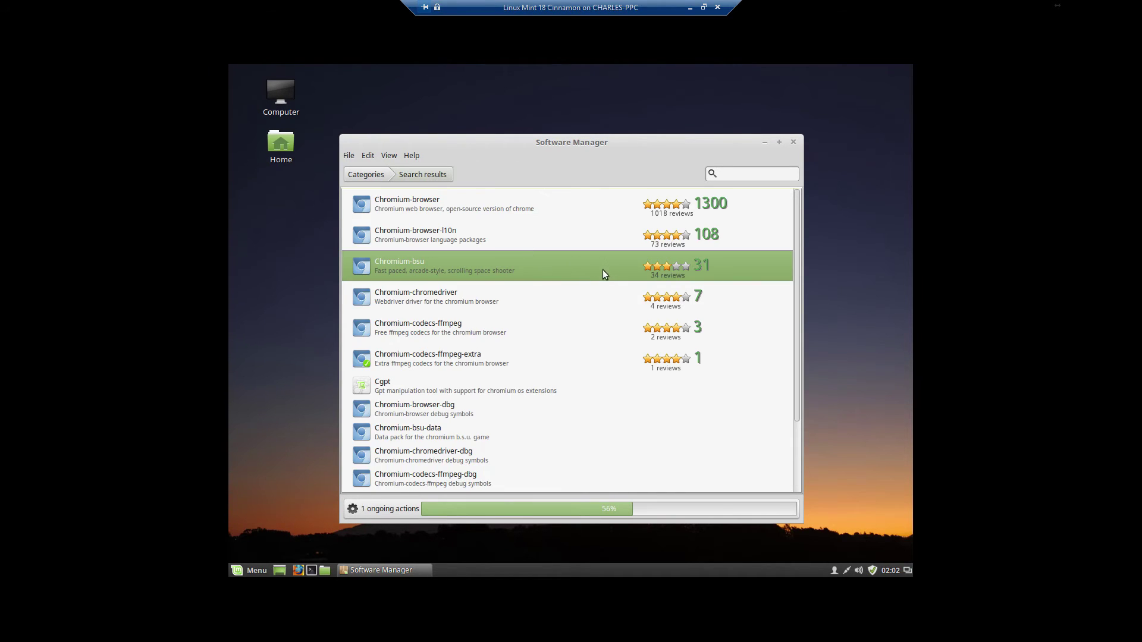
- Try to install the Chromium-codecs-ffmpeg package, cancelling at the confirmation of package removals
click(415, 332)
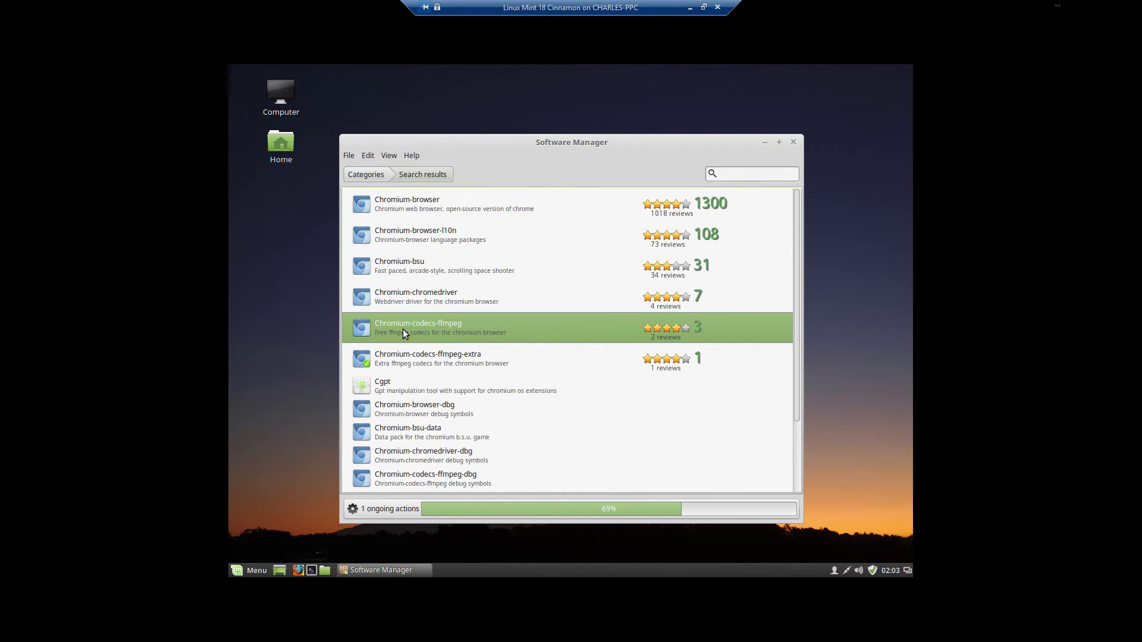
double_click(402, 330)
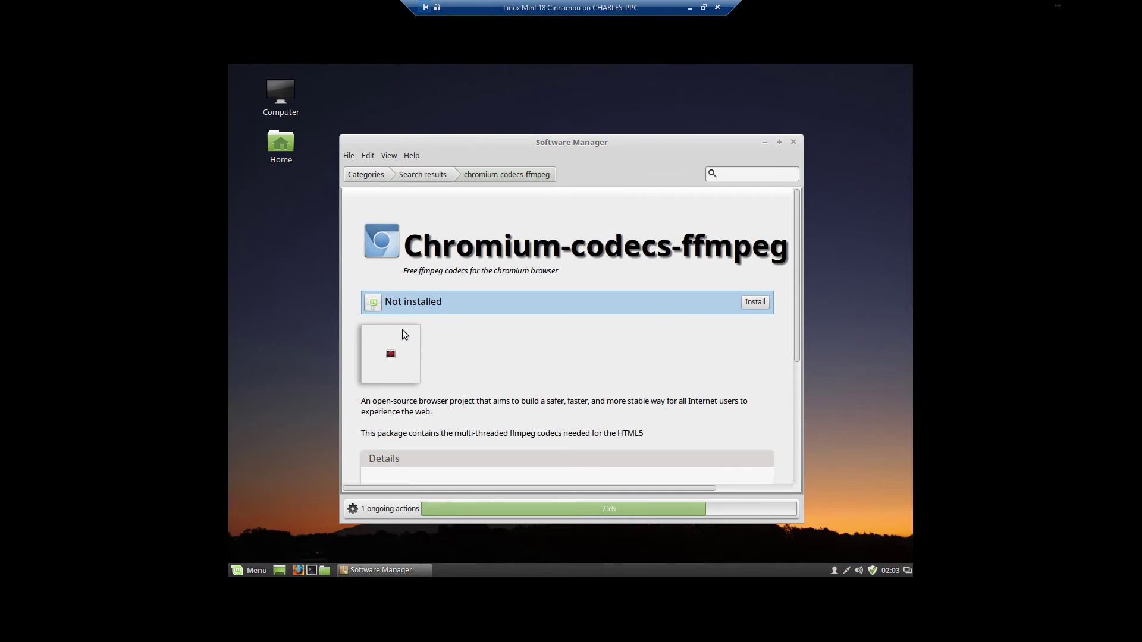
click(750, 305)
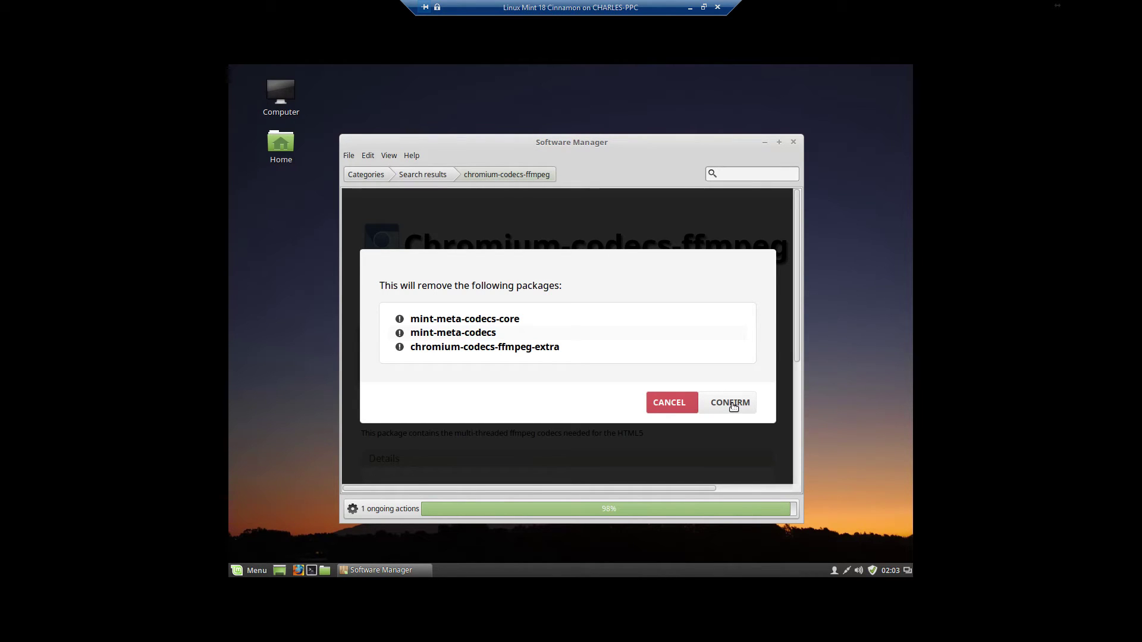
click(670, 403)
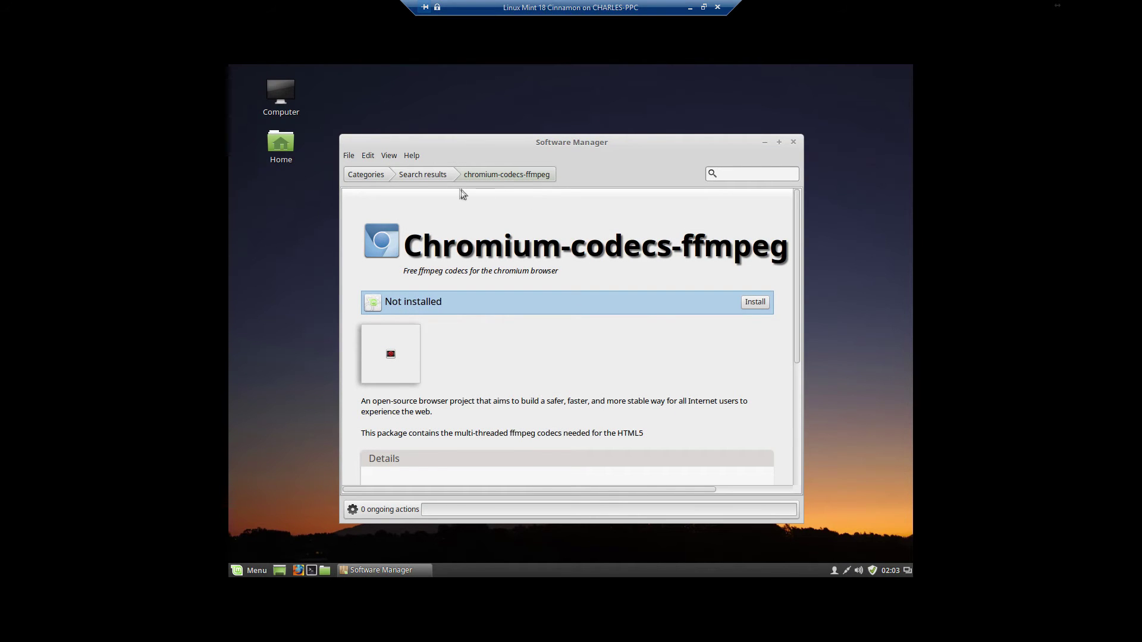
- Look over the remaining chromium search results and return to the category overview
click(431, 177)
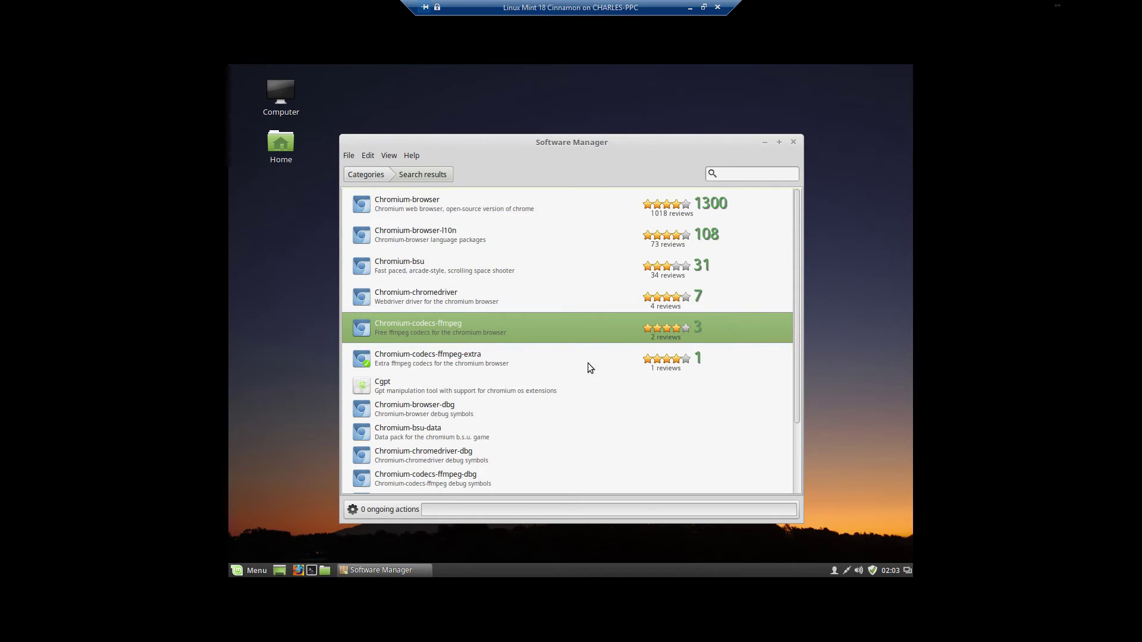
scroll(582, 377, down, 3)
scroll(582, 372, up, 3)
click(376, 173)
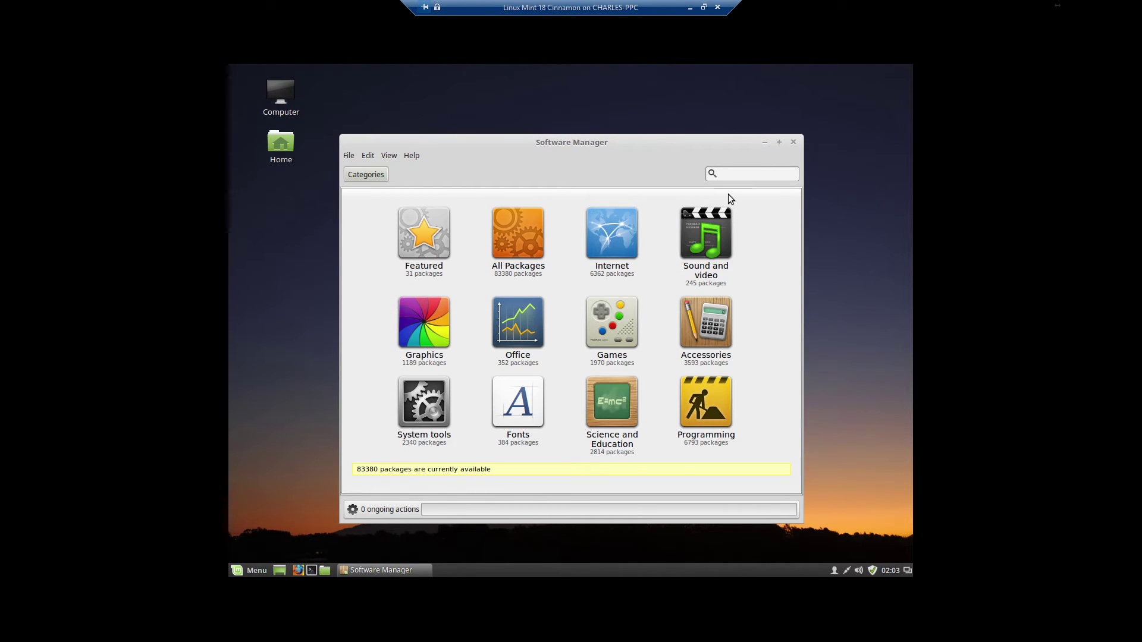
- Close Software Manager and remove the Firefox launcher from the panel
click(793, 142)
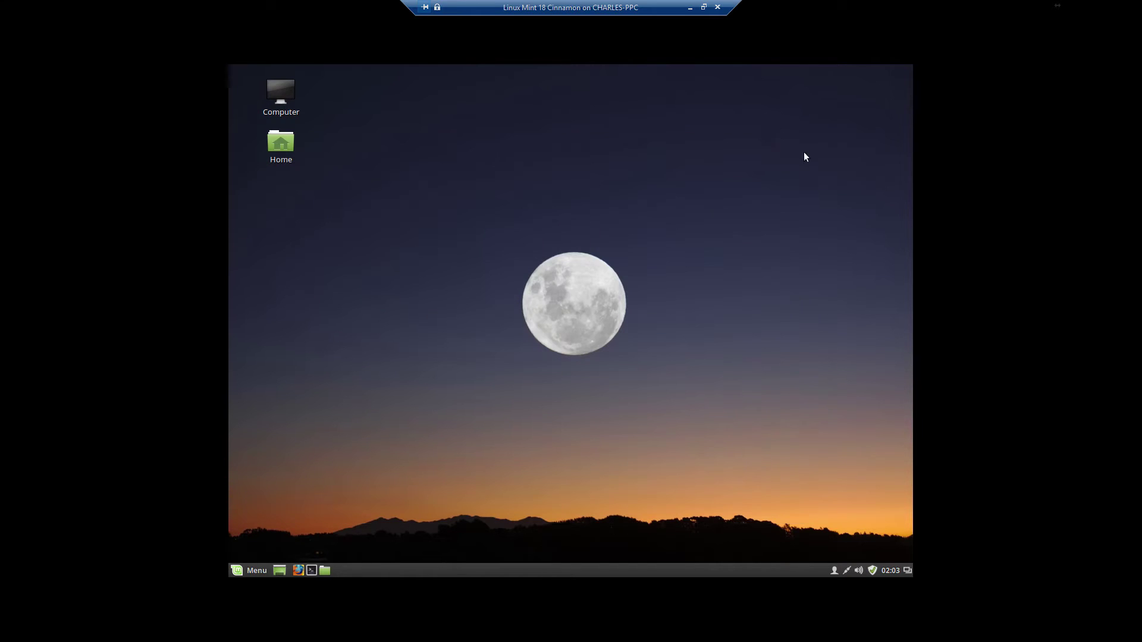
right_click(300, 573)
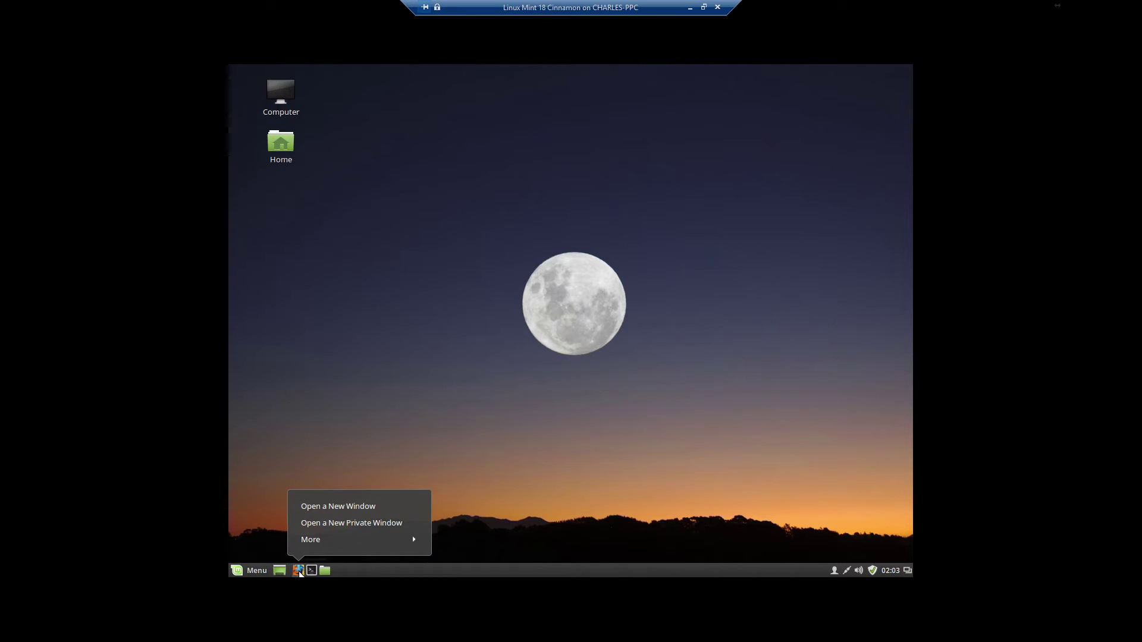
click(317, 543)
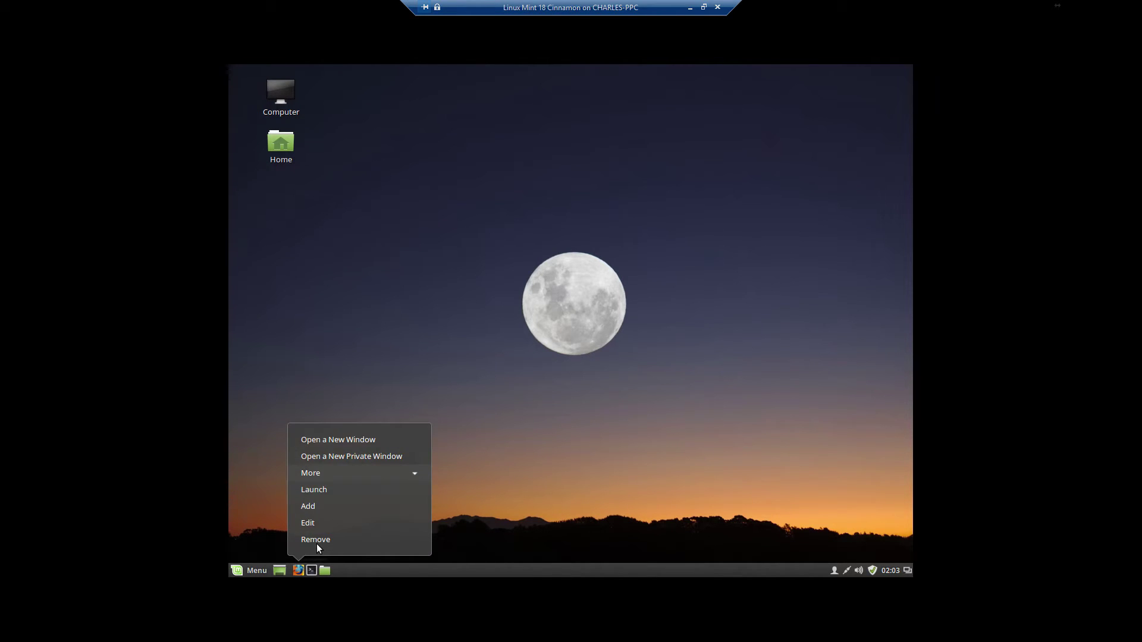
click(316, 542)
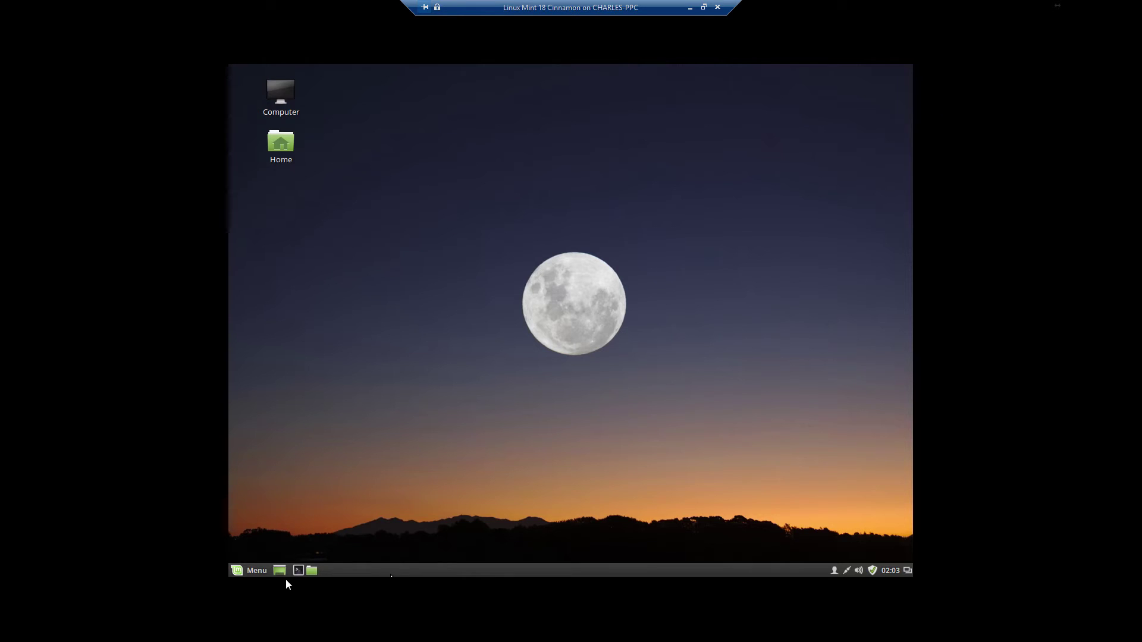
- Add Chromium Web Browser from the Internet category to the start menu favorites
click(253, 571)
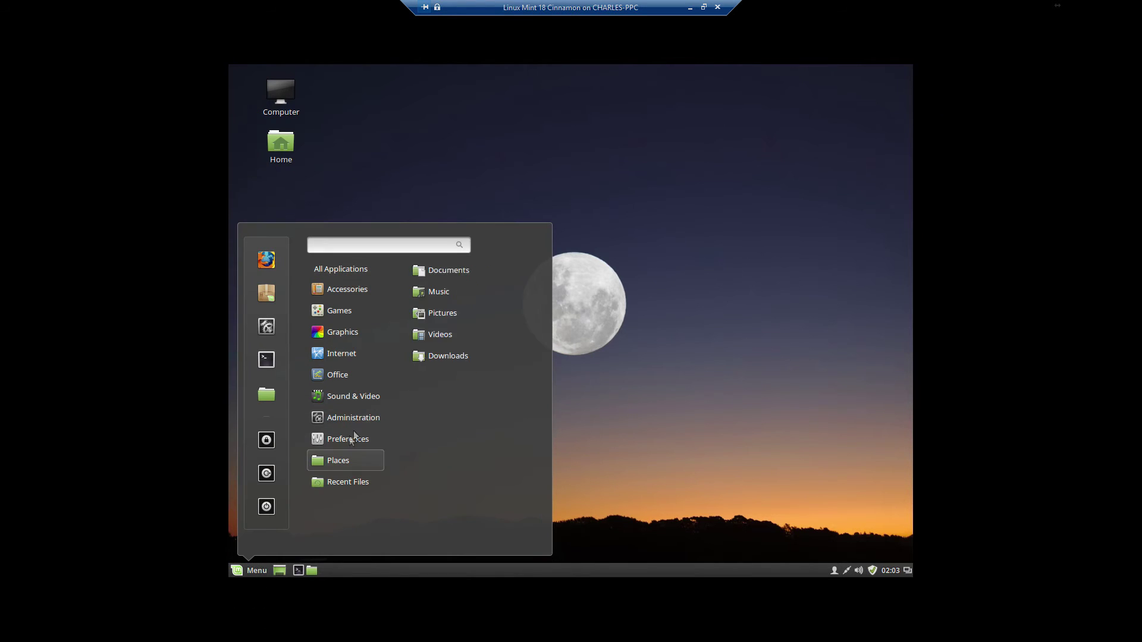
mouse_move(351, 352)
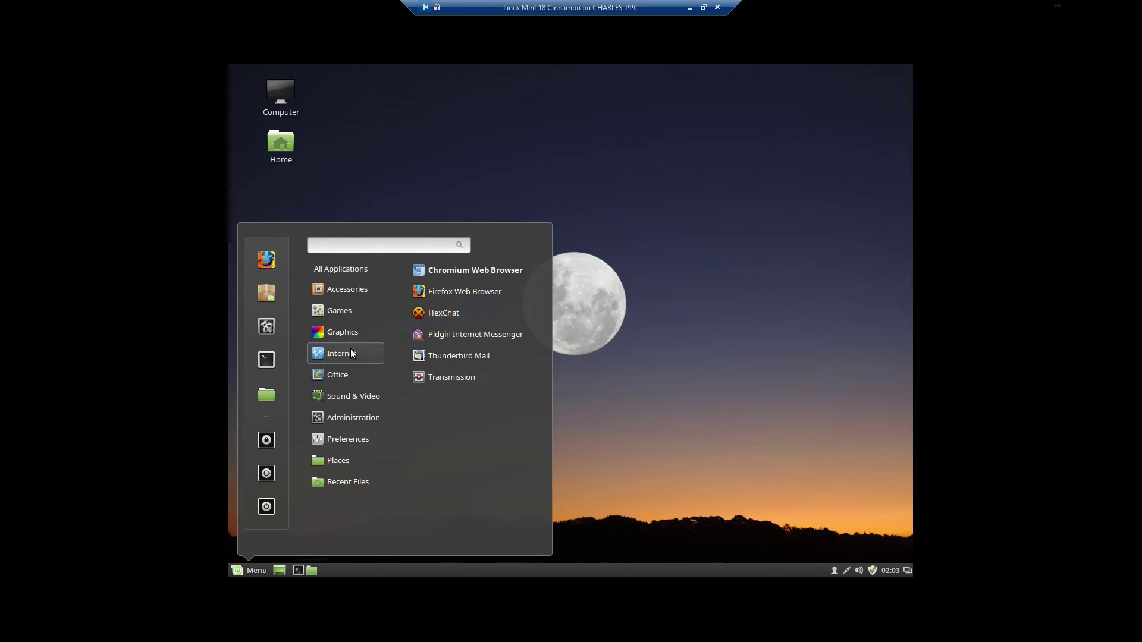
right_click(472, 276)
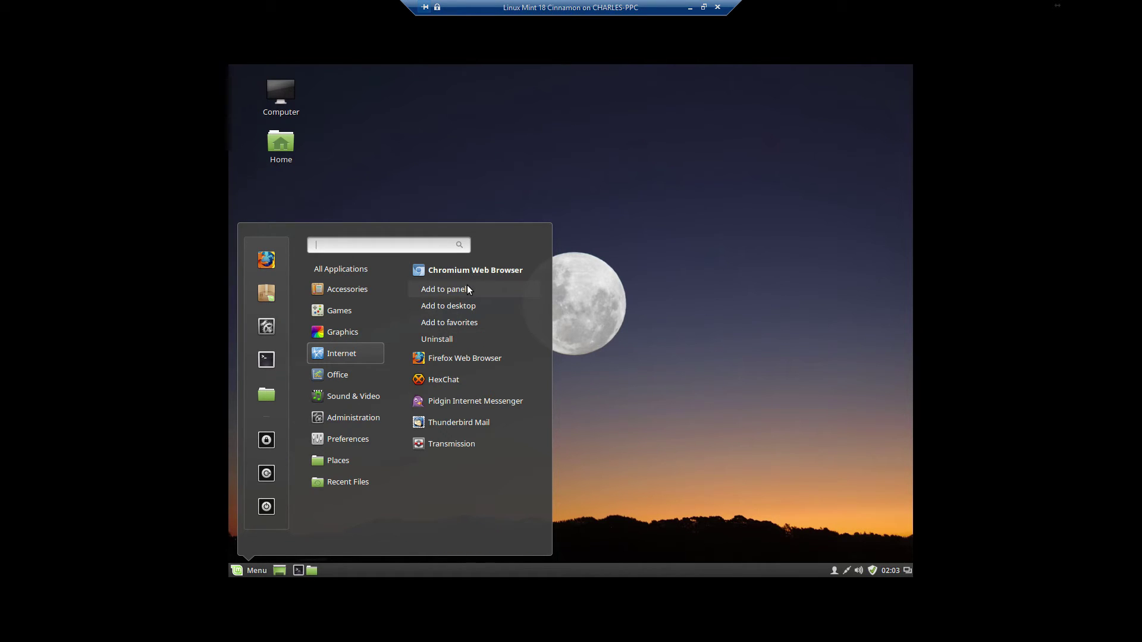
click(467, 322)
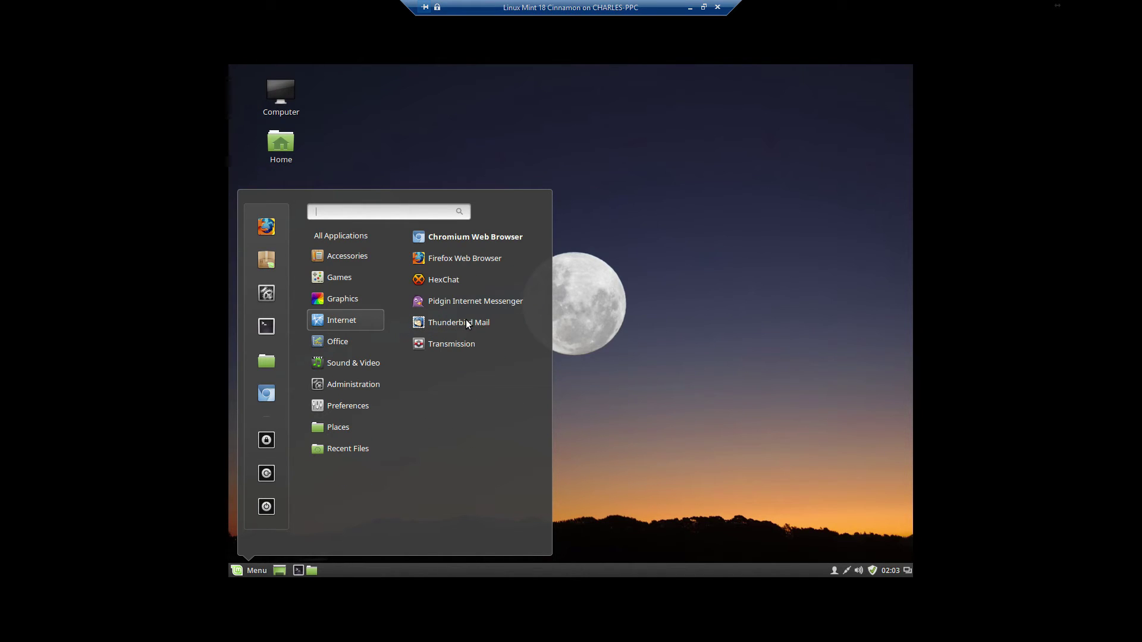
- Add Chromium Web Browser to the panel and the desktop, placing its panel launcher ahead of the terminal
right_click(471, 240)
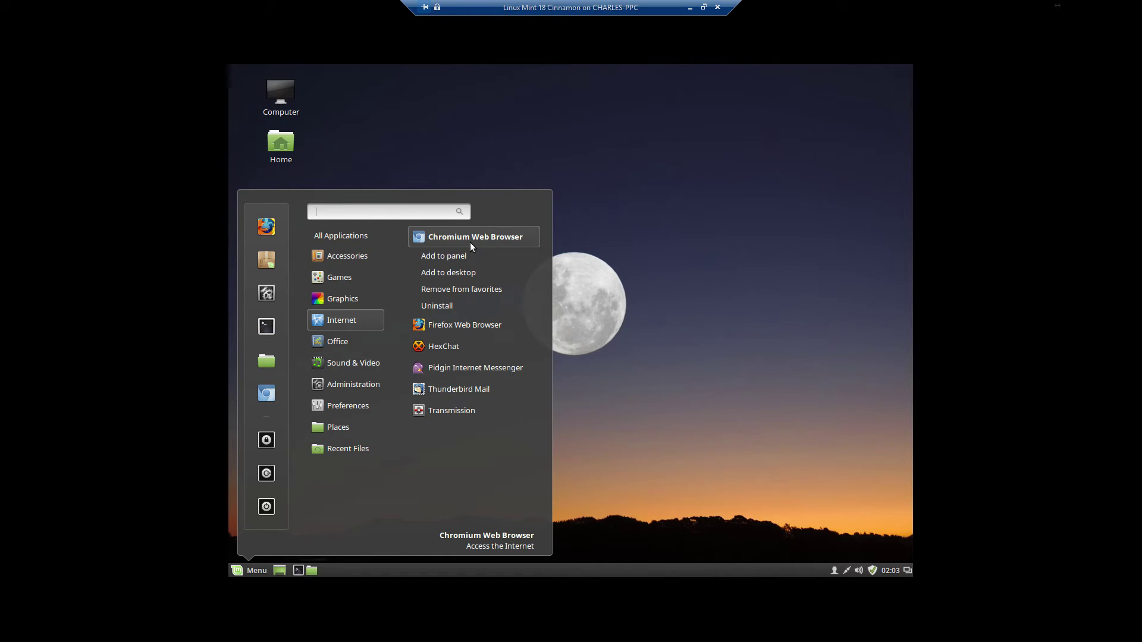
click(470, 257)
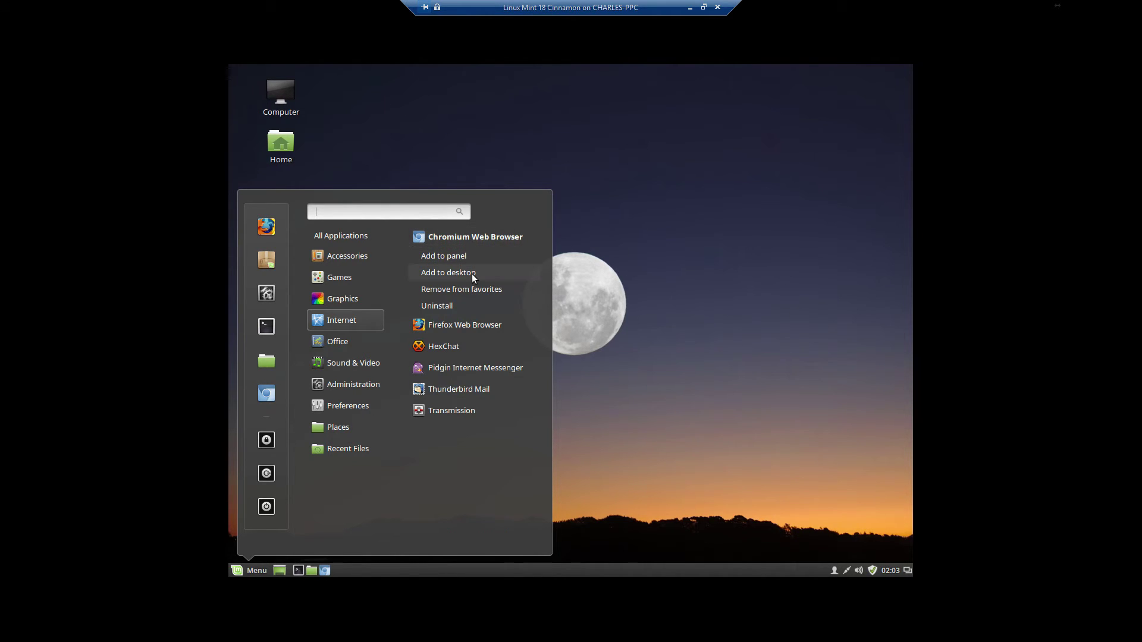
click(475, 274)
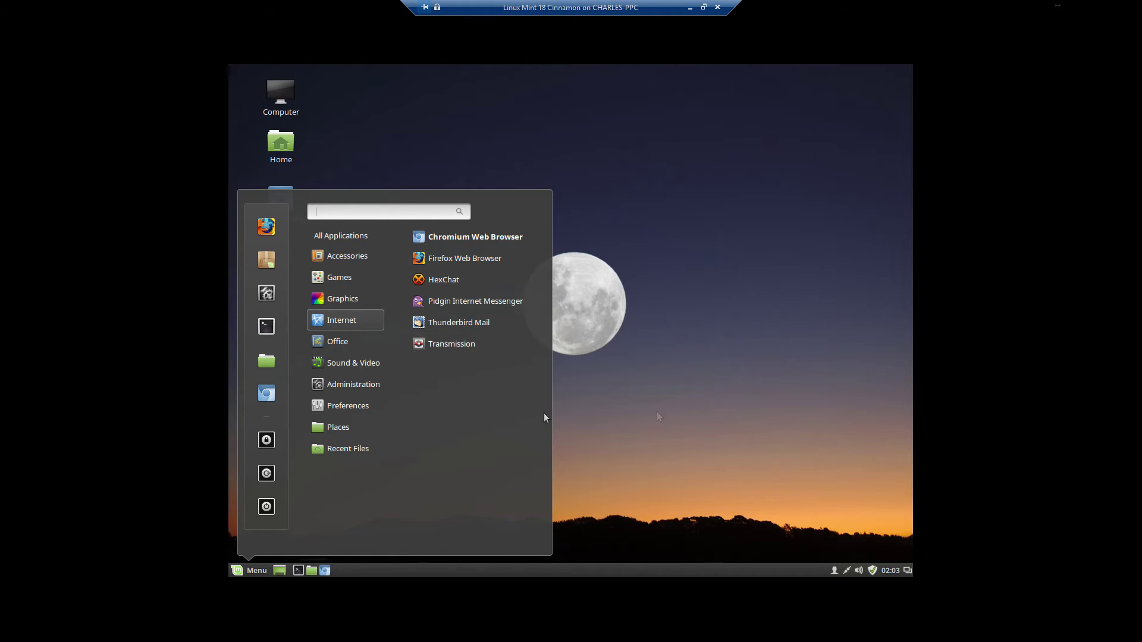
click(671, 424)
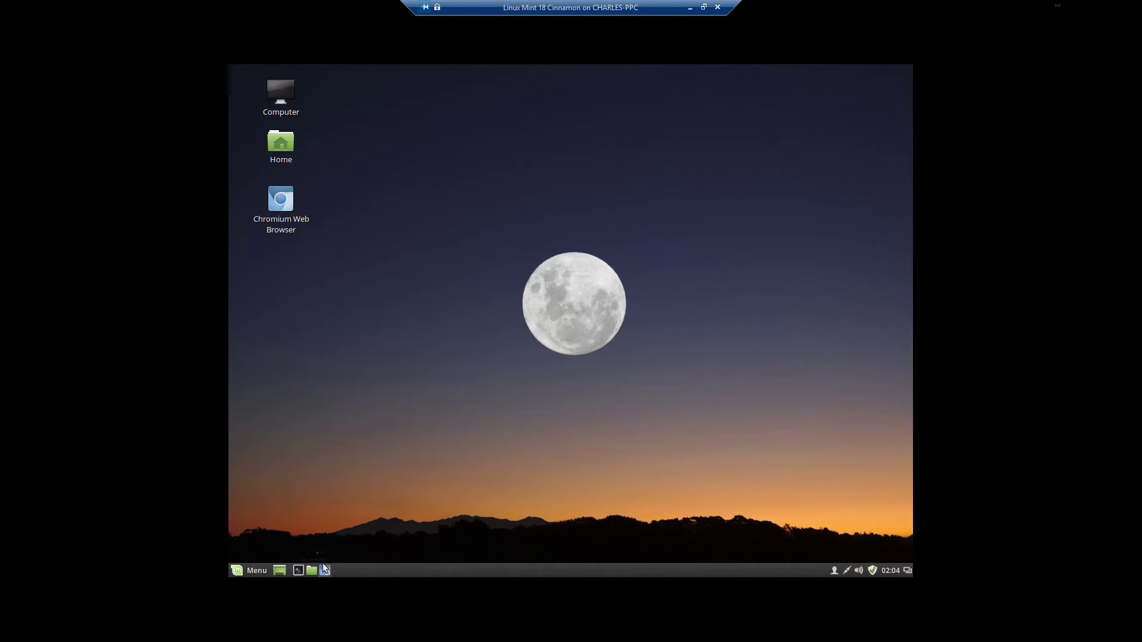
drag(325, 570, 297, 570)
- Check the options for Chromium B.S.U. under Games, and move Chromium Web Browser above Firefox in the start menu favorites
click(256, 572)
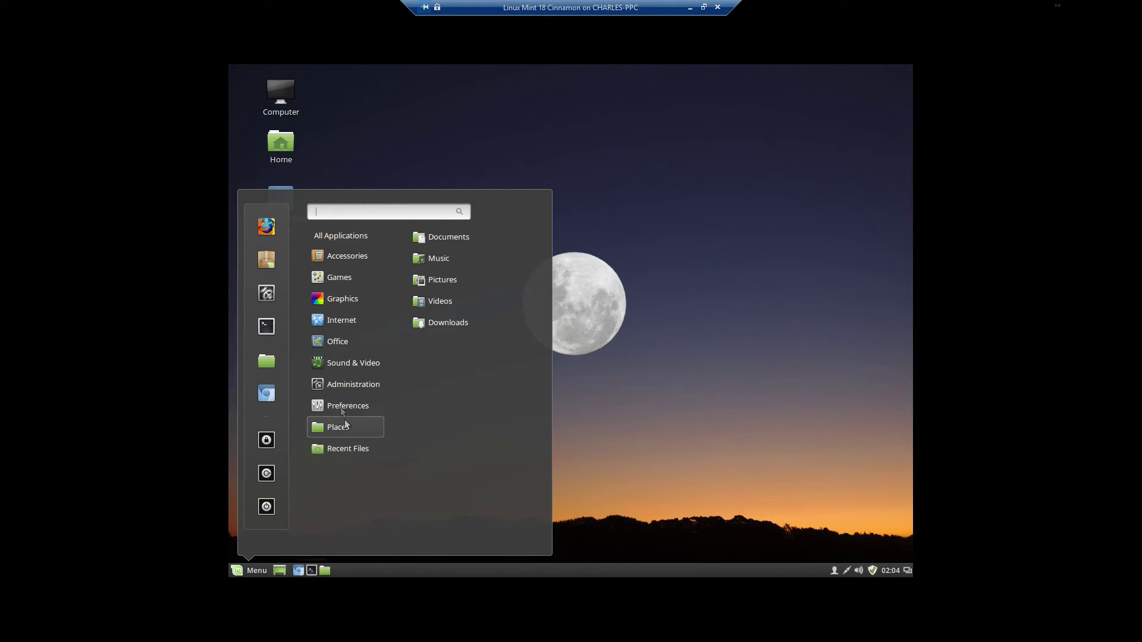
mouse_move(350, 329)
mouse_move(355, 277)
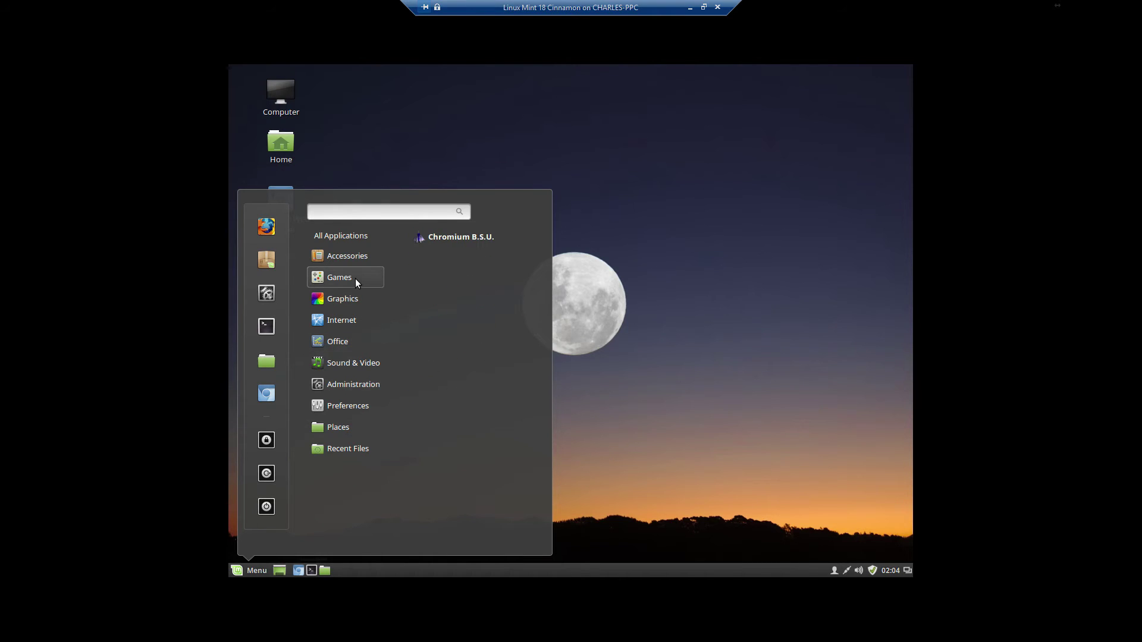
right_click(450, 239)
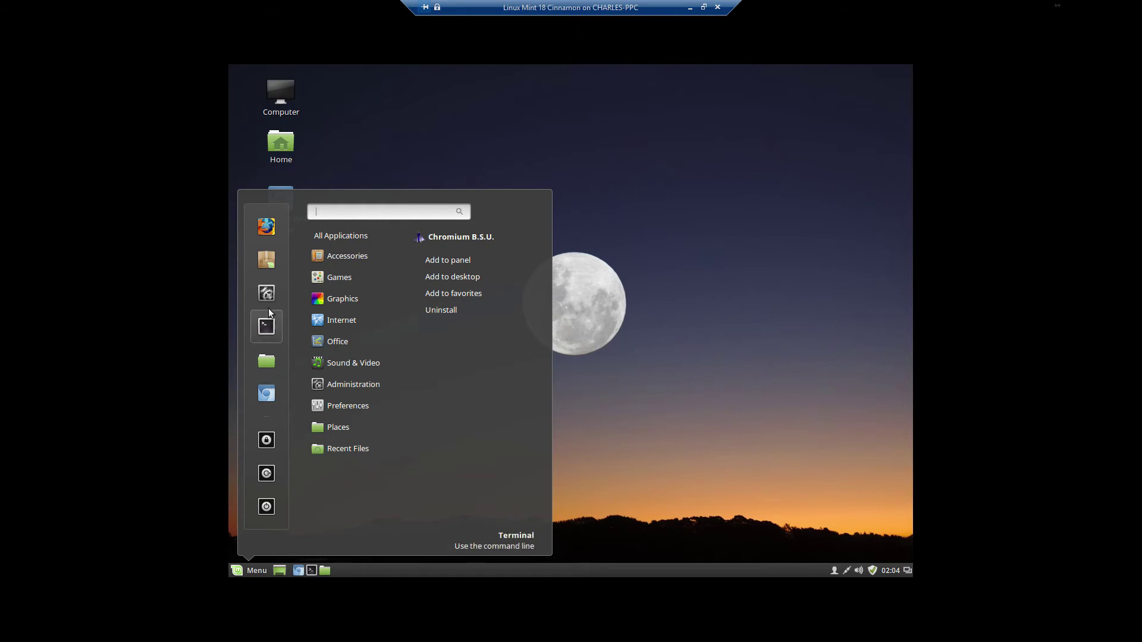
click(357, 322)
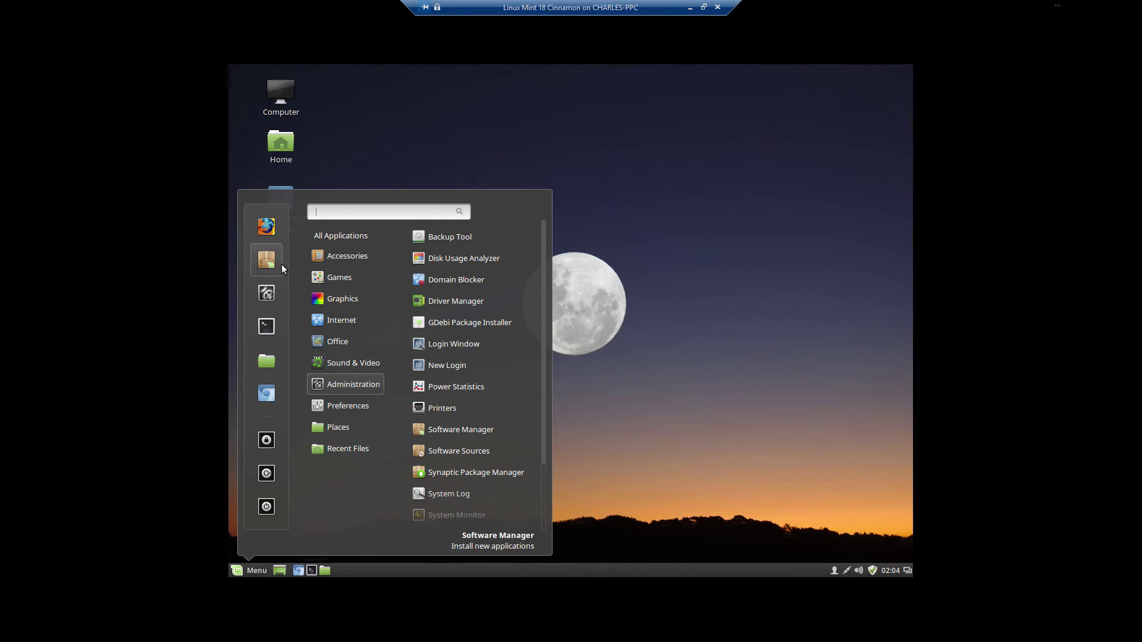
drag(269, 378, 270, 223)
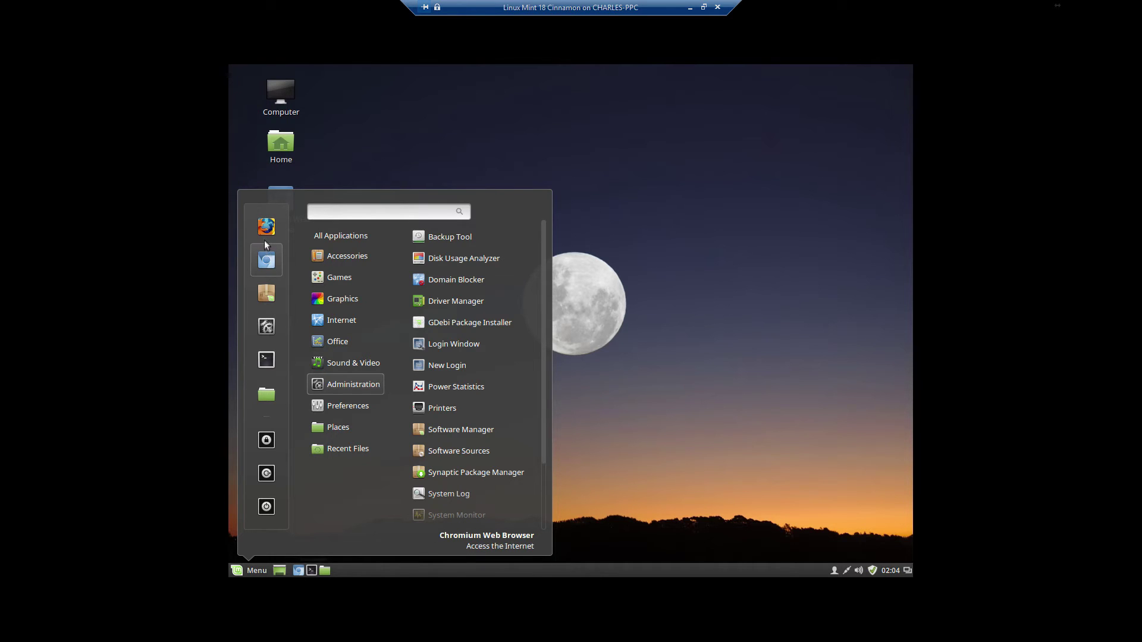
drag(266, 255, 261, 204)
drag(273, 269, 270, 208)
drag(273, 261, 265, 238)
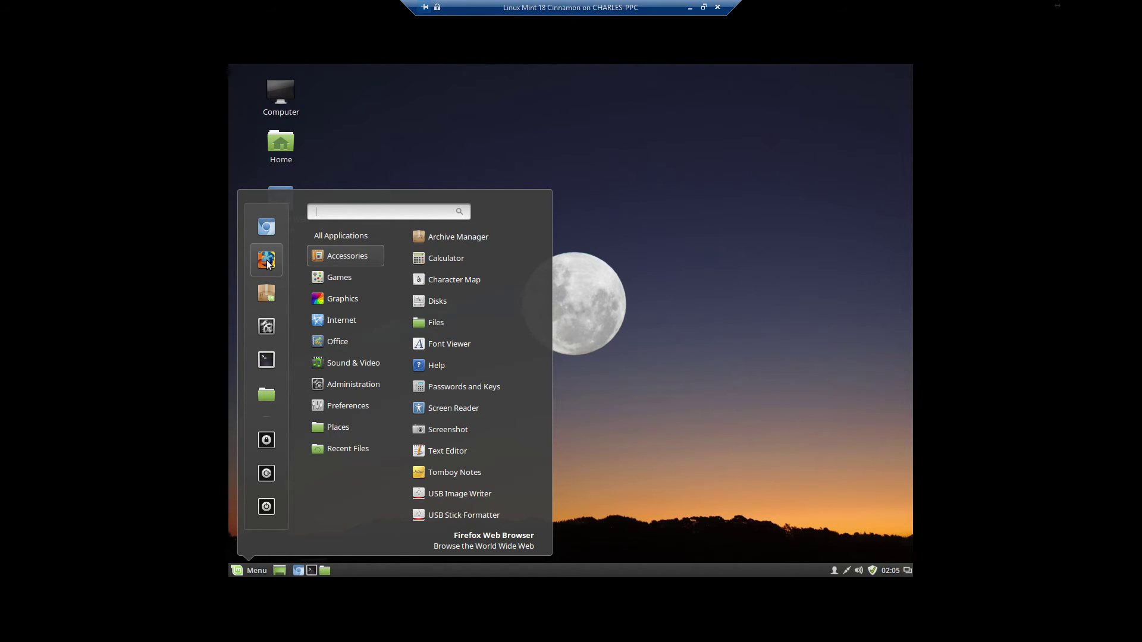
- Look through the Preferences, Accessories and Games categories of the start menu, and close it
mouse_move(343, 390)
mouse_move(356, 410)
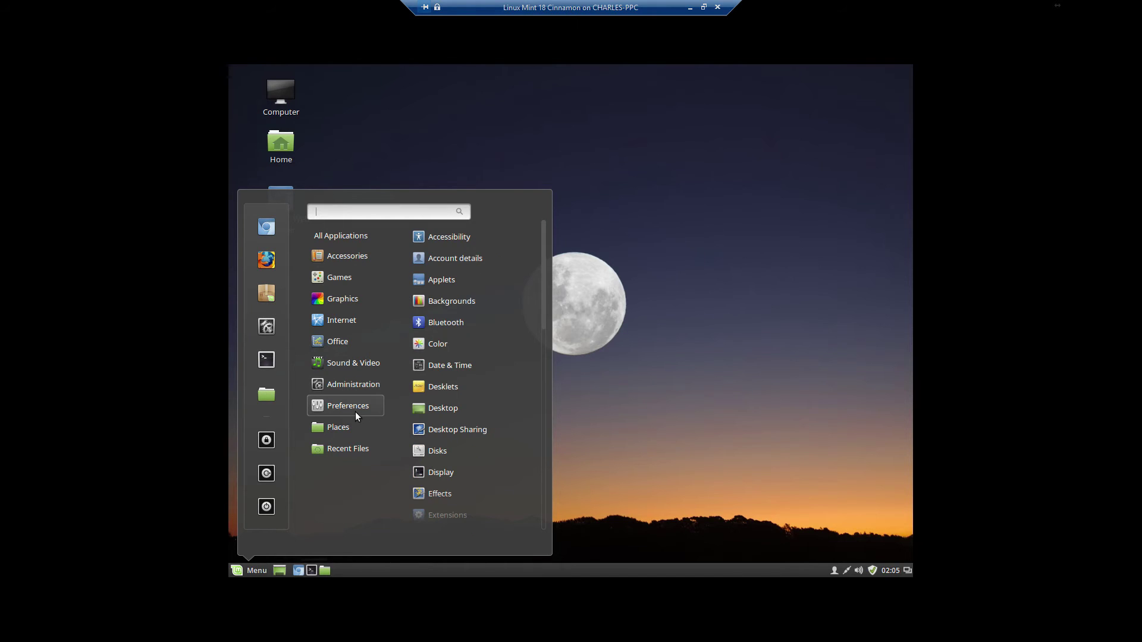
scroll(477, 409, down, 4)
scroll(476, 408, down, 7)
scroll(476, 409, down, 6)
scroll(476, 408, up, 15)
mouse_move(361, 258)
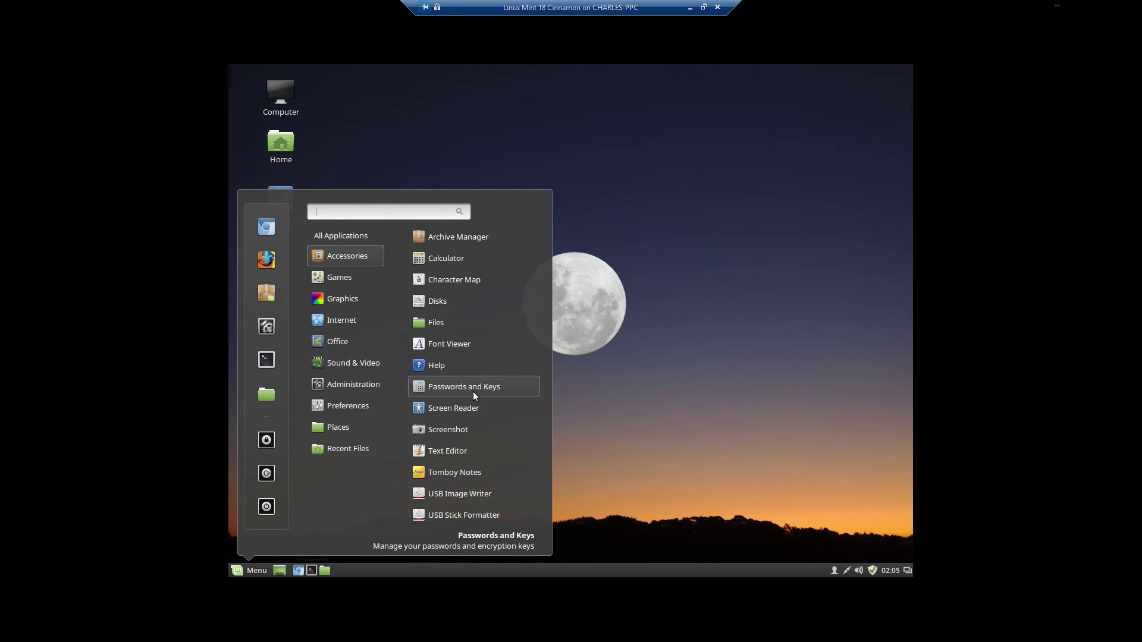
mouse_move(353, 280)
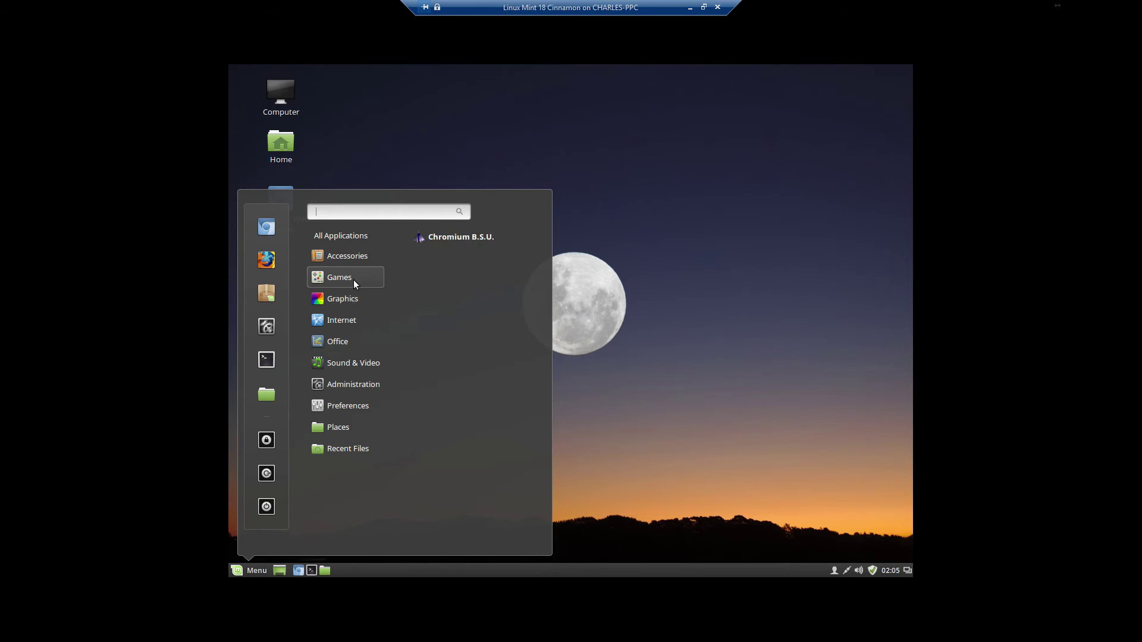
mouse_move(375, 454)
click(601, 182)
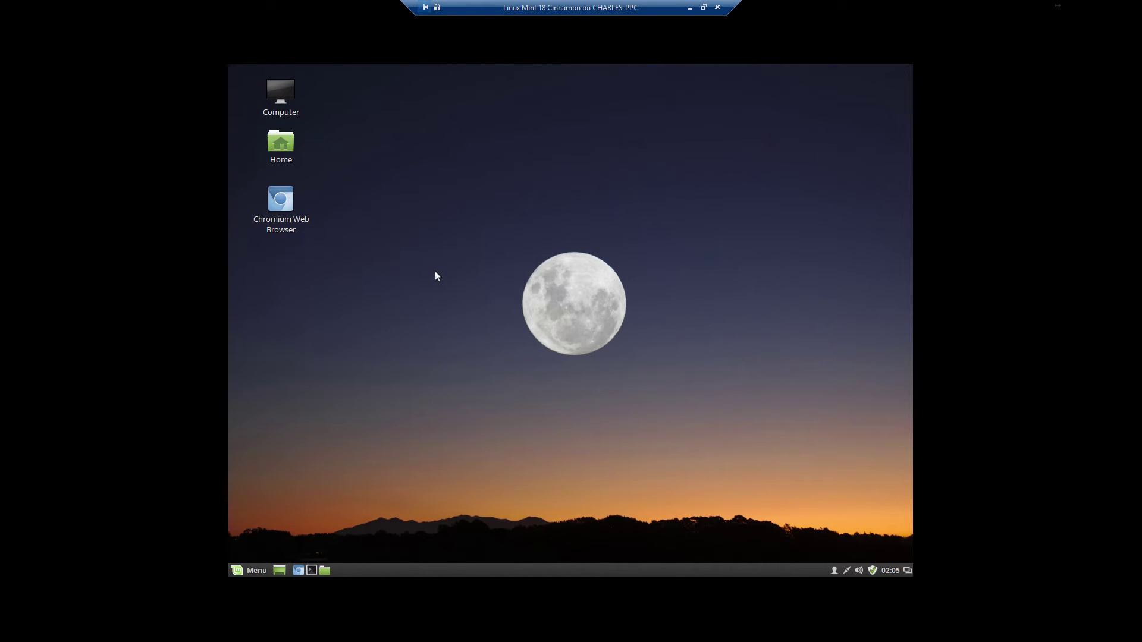
- Set Chromium as the default browser and search the web for "peerguardian"
double_click(271, 202)
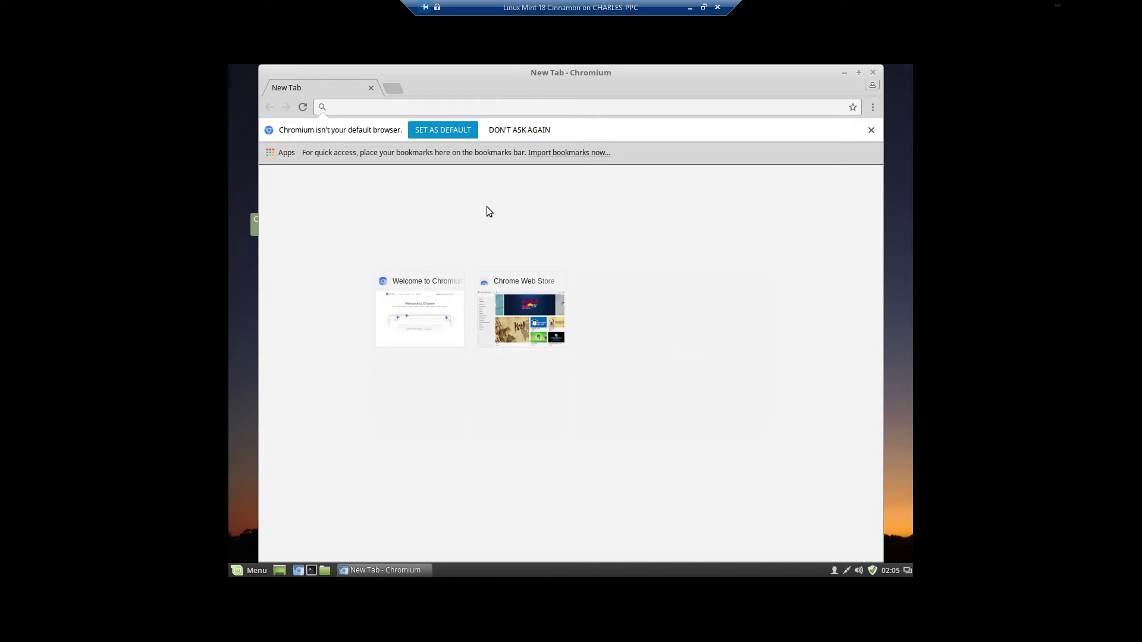
click(452, 130)
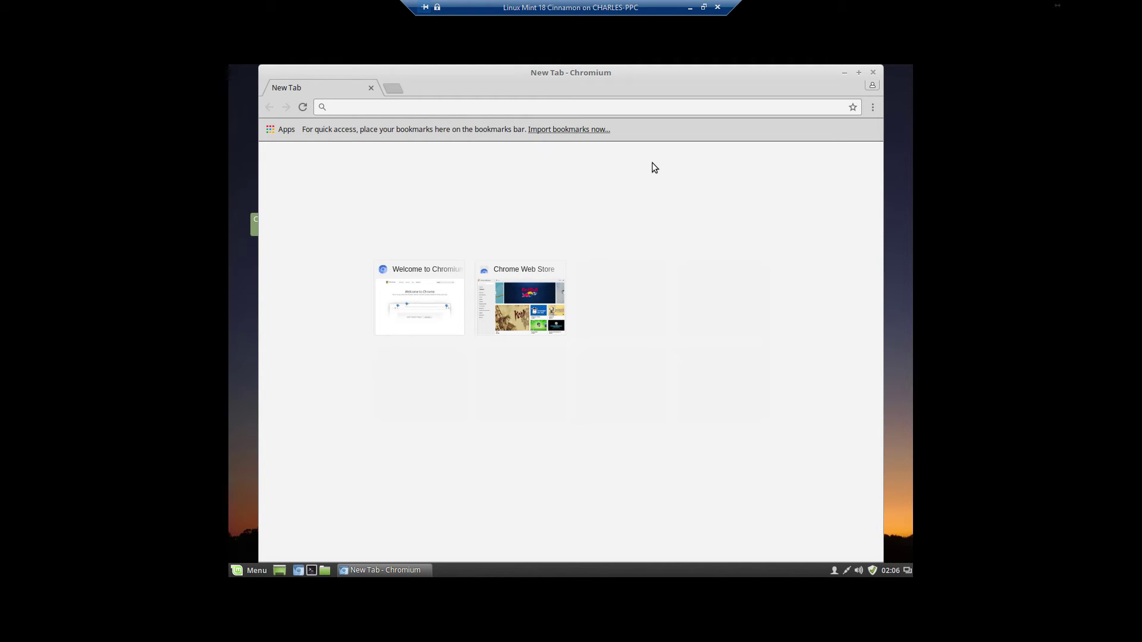
text(peerguardian)
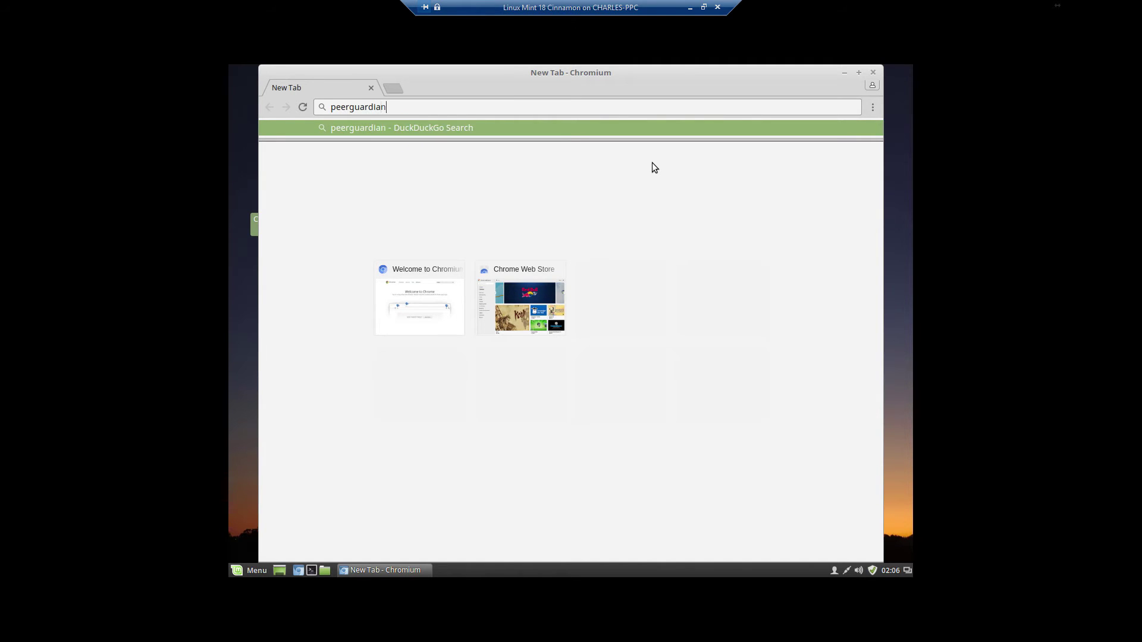
key(Return)
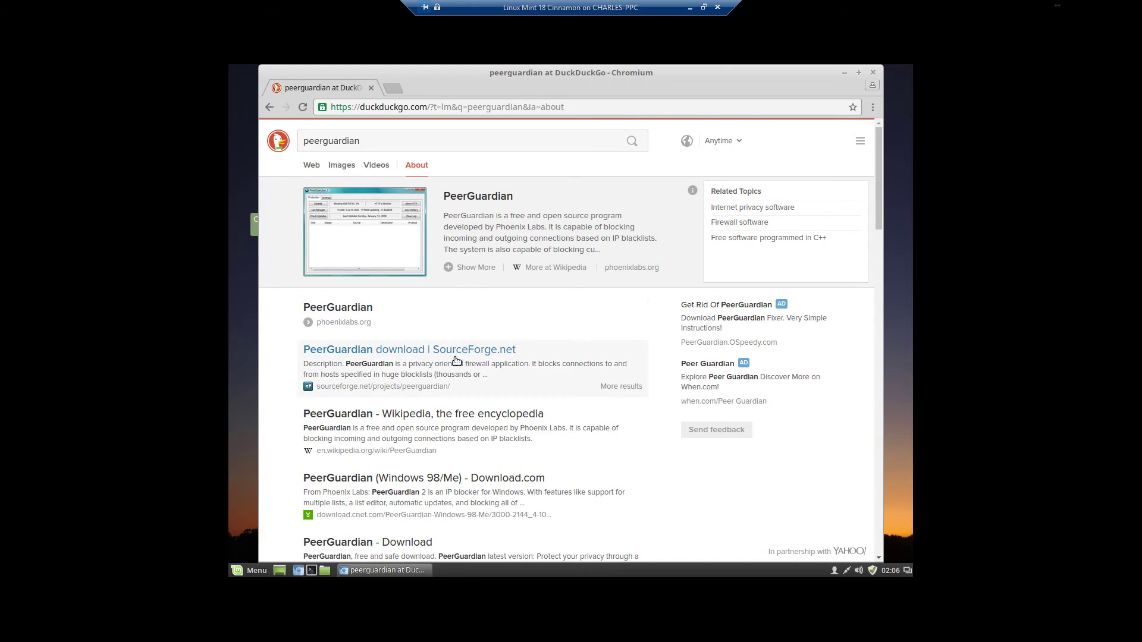
- Download PeerGuardian from its SourceForge project page
click(392, 353)
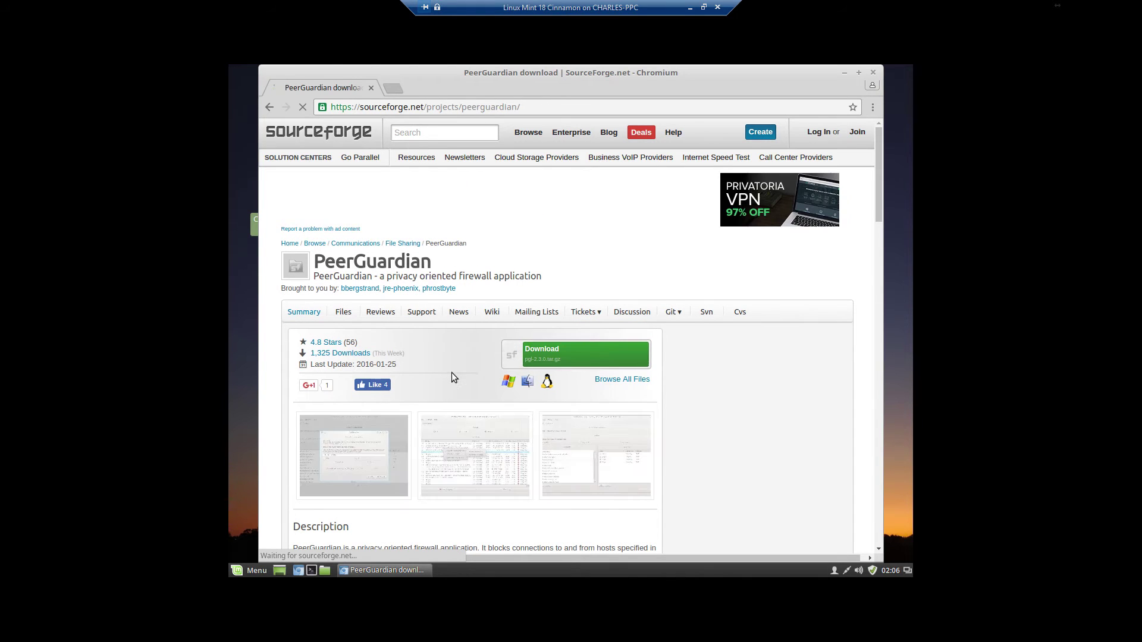
scroll(448, 372, down, 3)
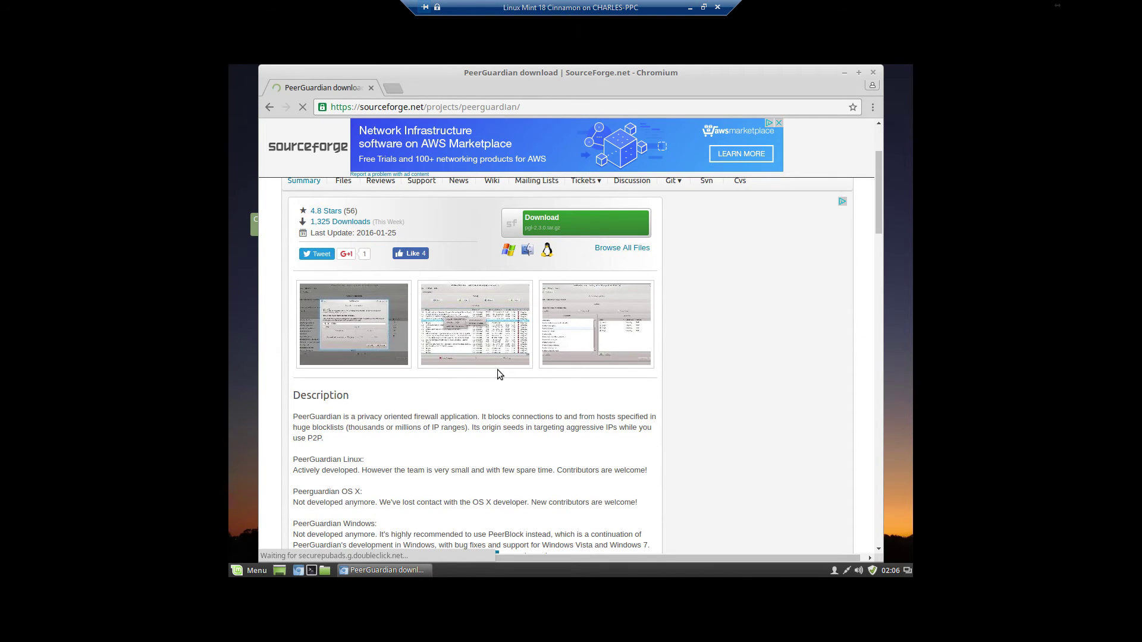
click(586, 226)
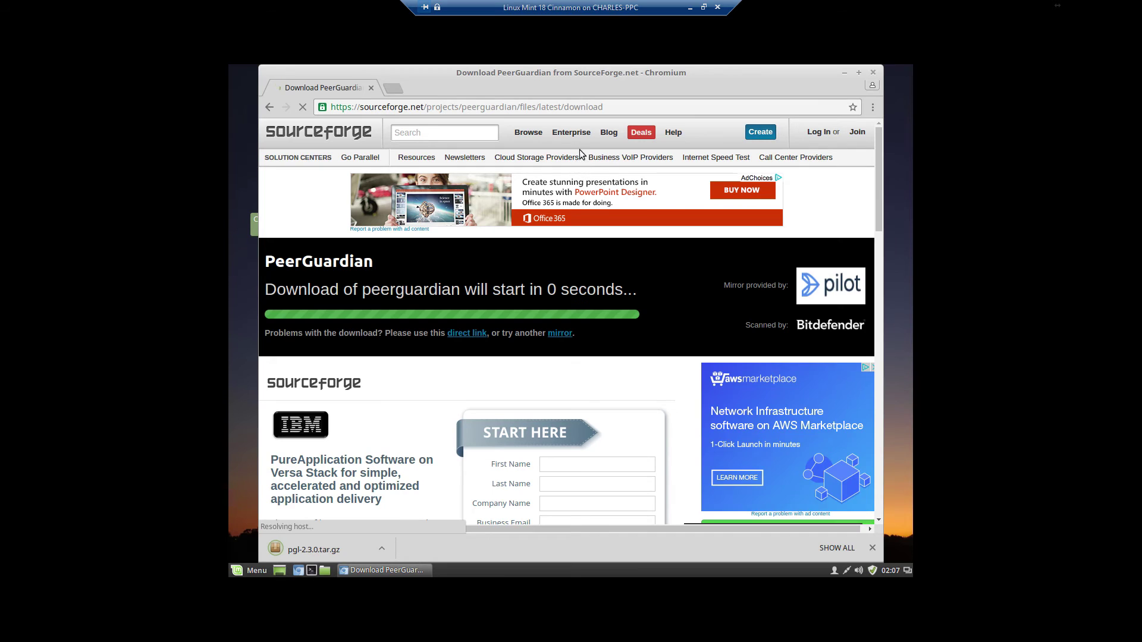
- Find and read the How-To Geek section on installing Grub Customizer, and close the search results tab
click(624, 107)
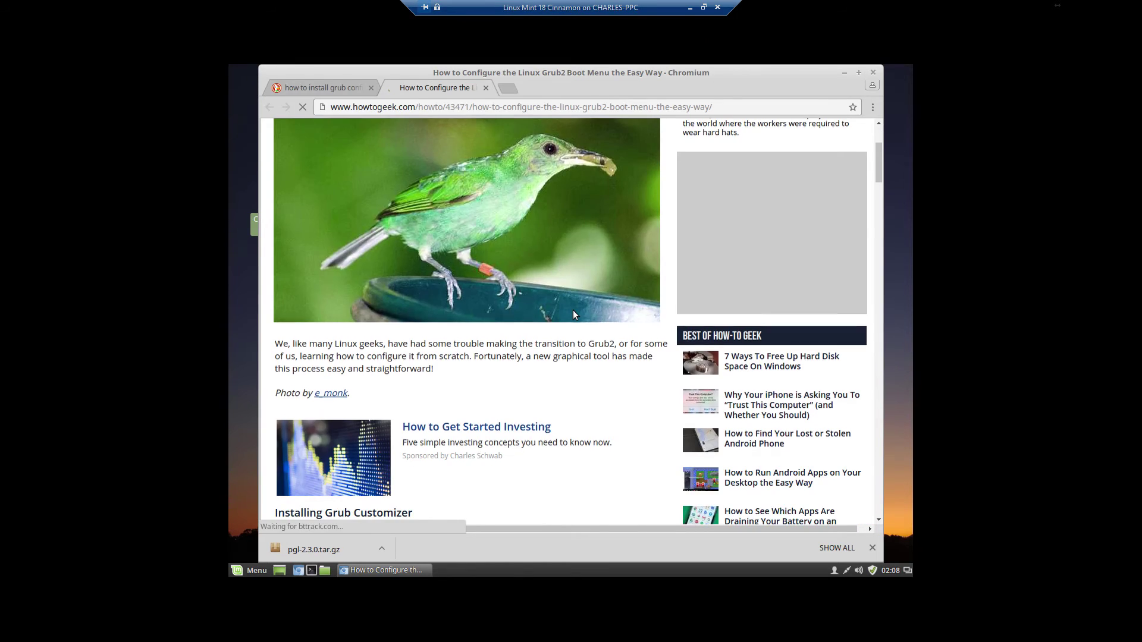
scroll(572, 309, down, 5)
scroll(574, 314, down, 2)
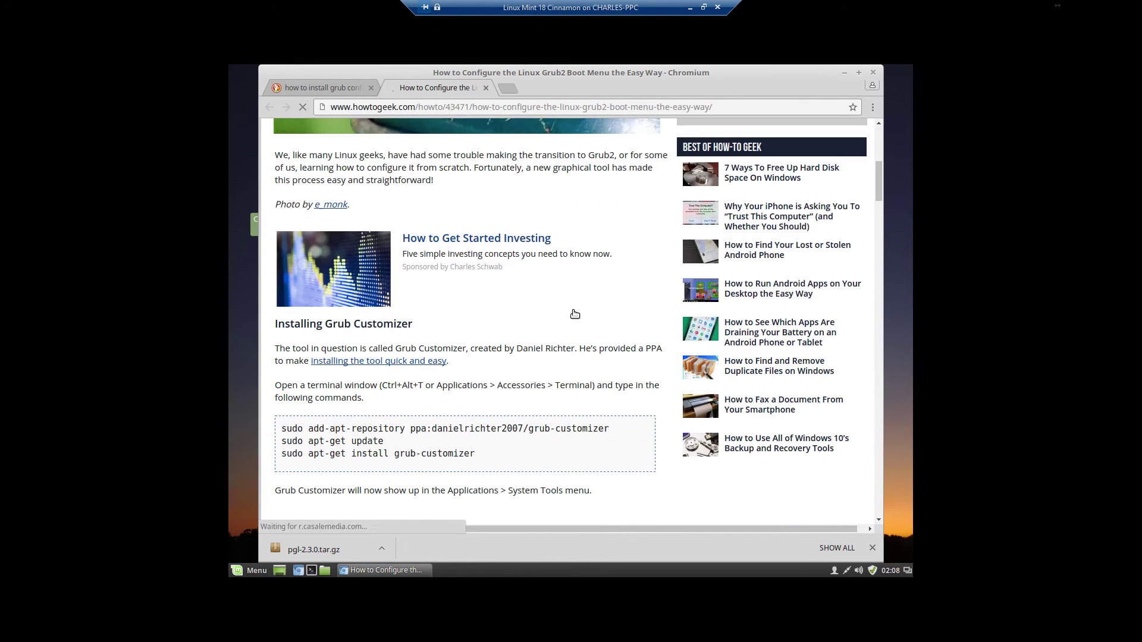
scroll(564, 313, down, 5)
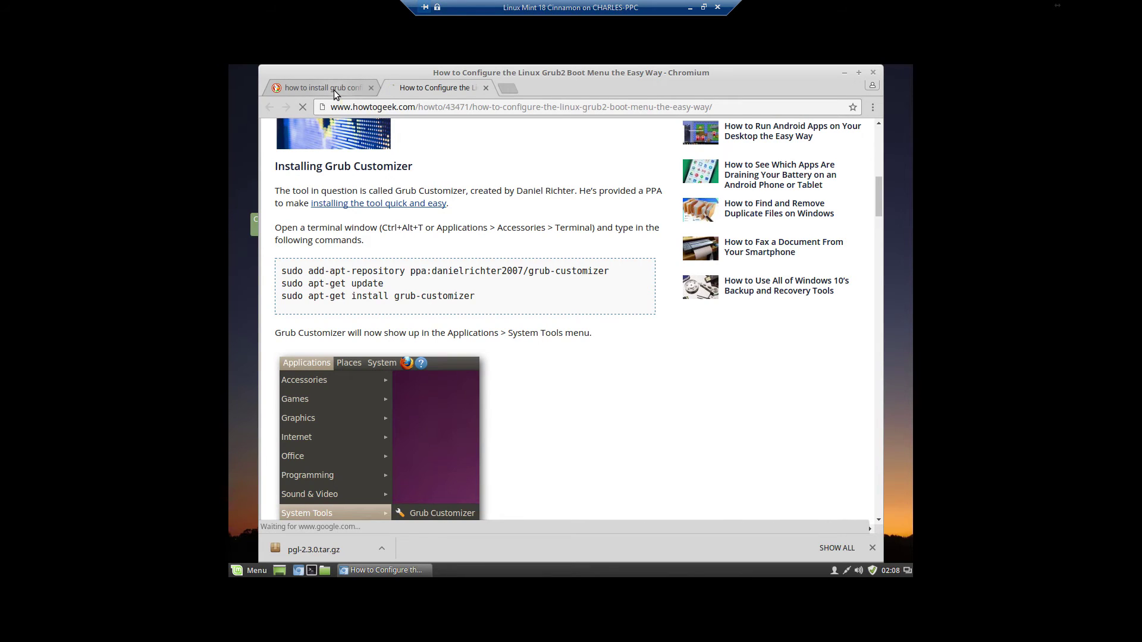
click(371, 87)
- Show the downloaded pgl-2.3.0.tar.gz in its folder and extract the archive there
click(377, 550)
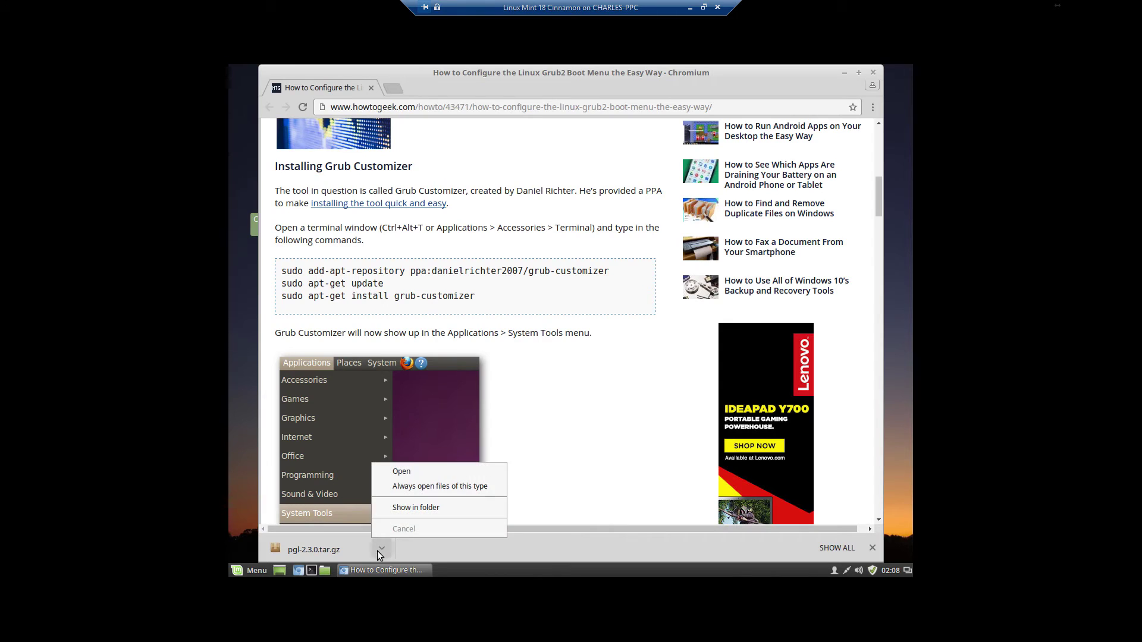
click(417, 508)
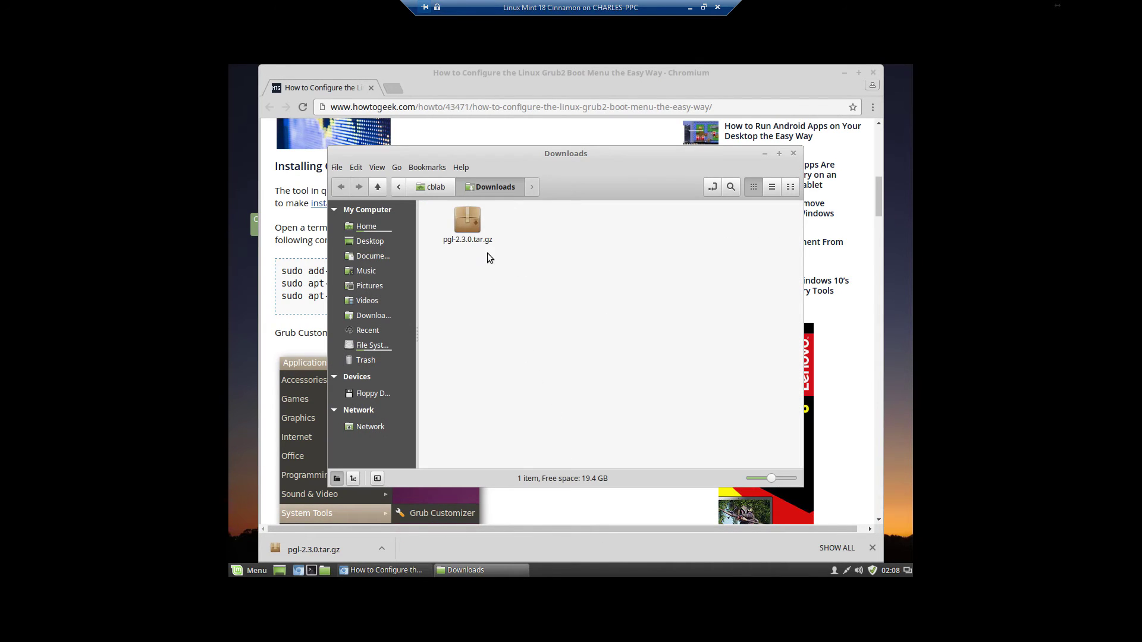
right_click(473, 238)
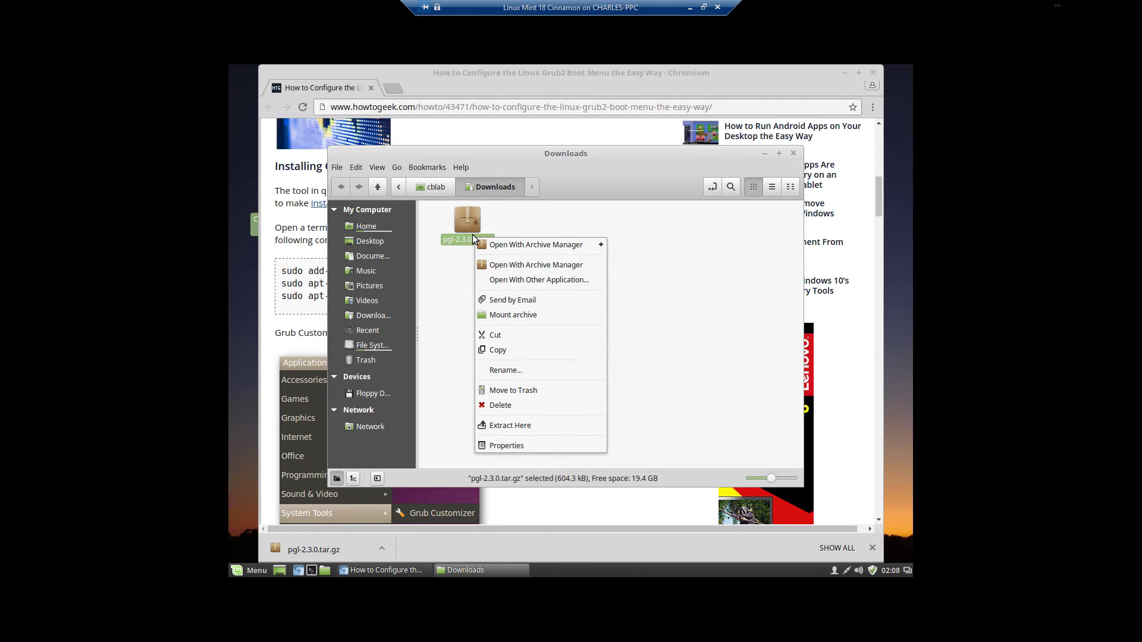
click(551, 426)
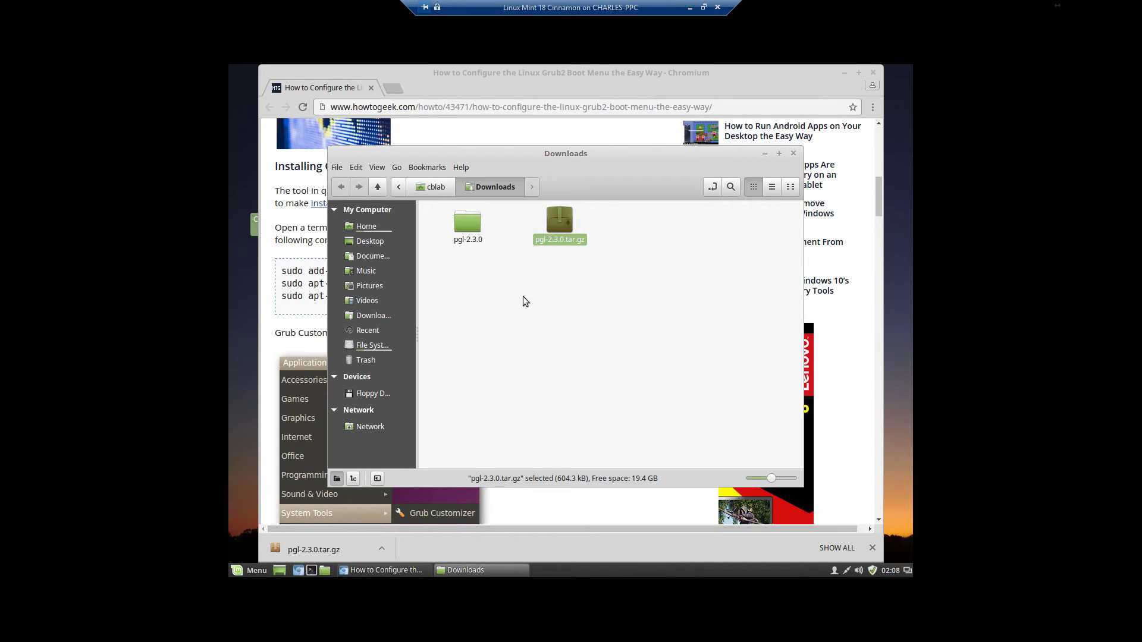
- Look through the extracted pgl-2.3.0 folder, including its pglgui and pglcmd subfolders, for an installer, and close the file manager
double_click(468, 225)
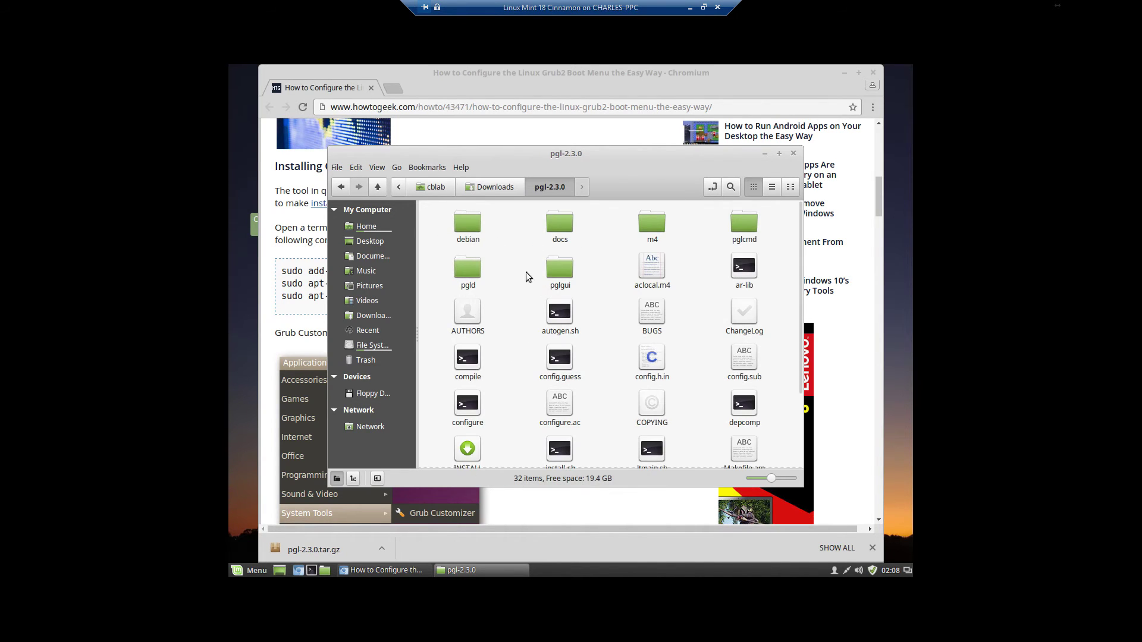
scroll(511, 331, down, 3)
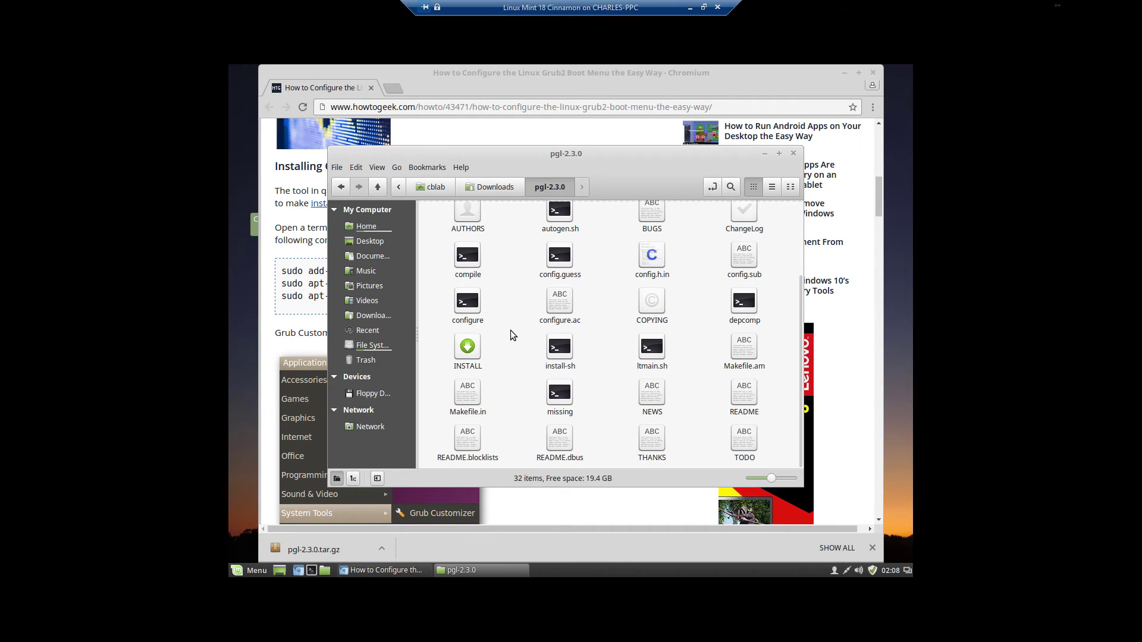
scroll(508, 327, up, 5)
double_click(490, 221)
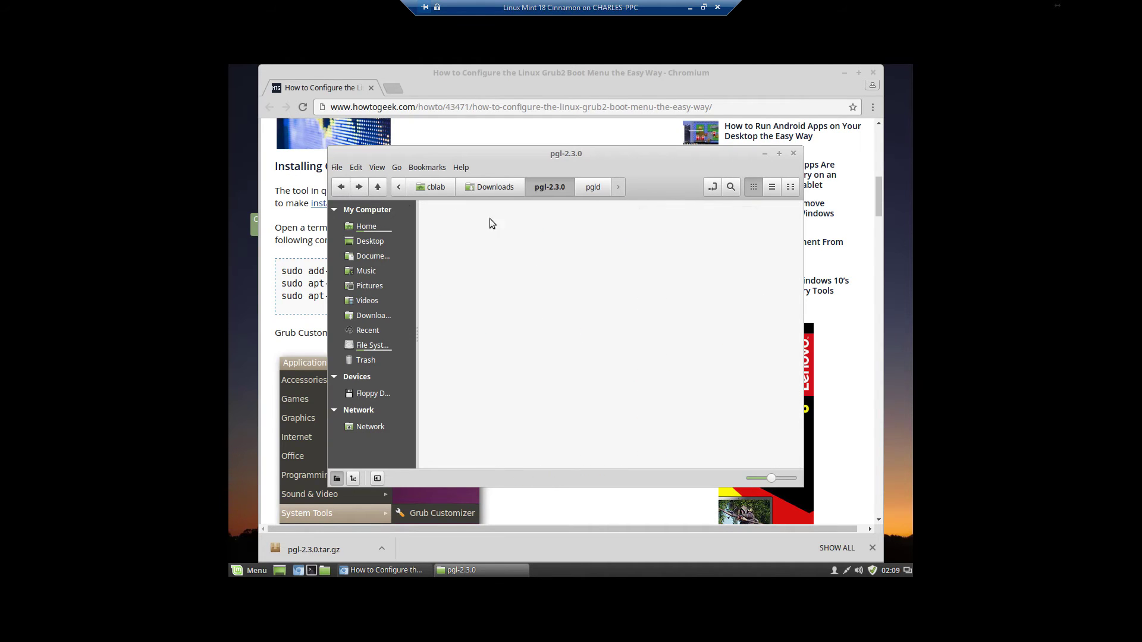
double_click(565, 253)
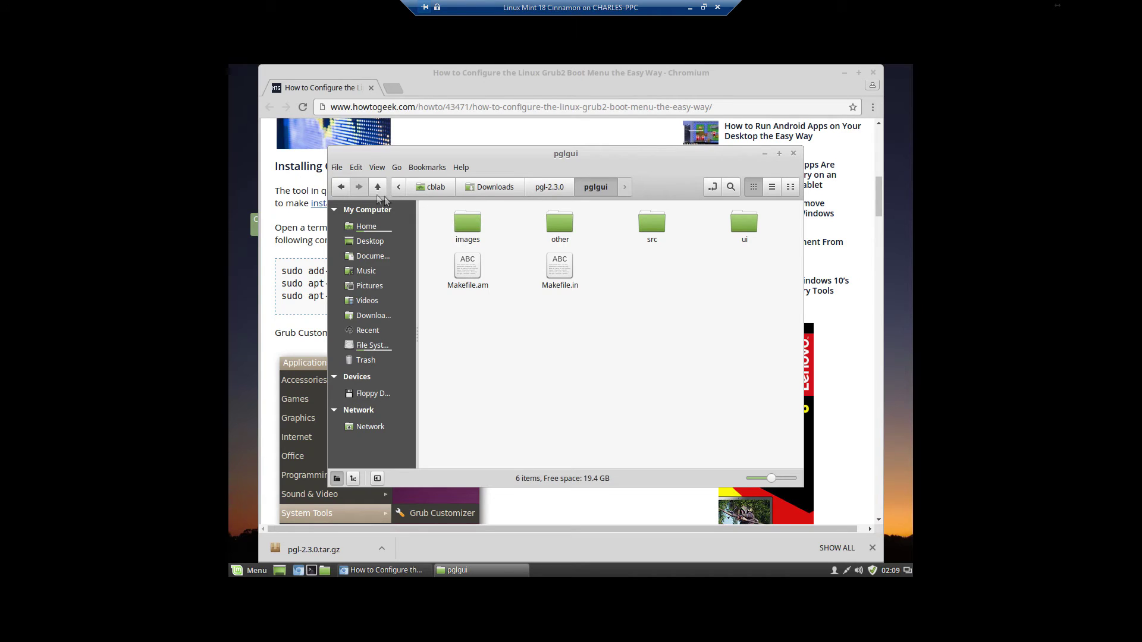
click(343, 187)
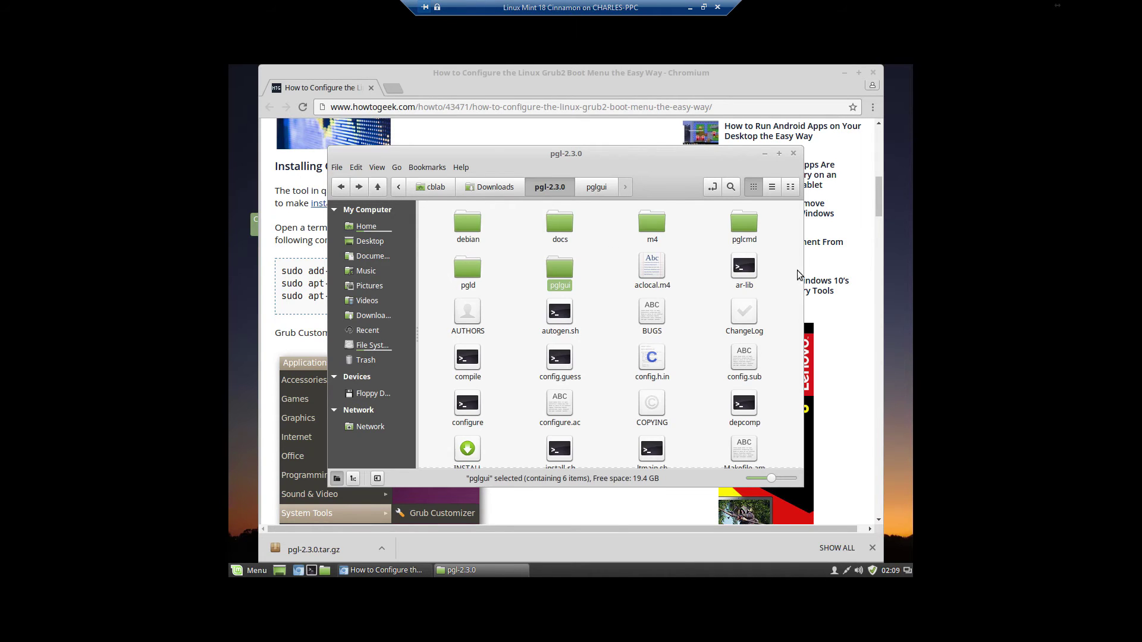
double_click(744, 231)
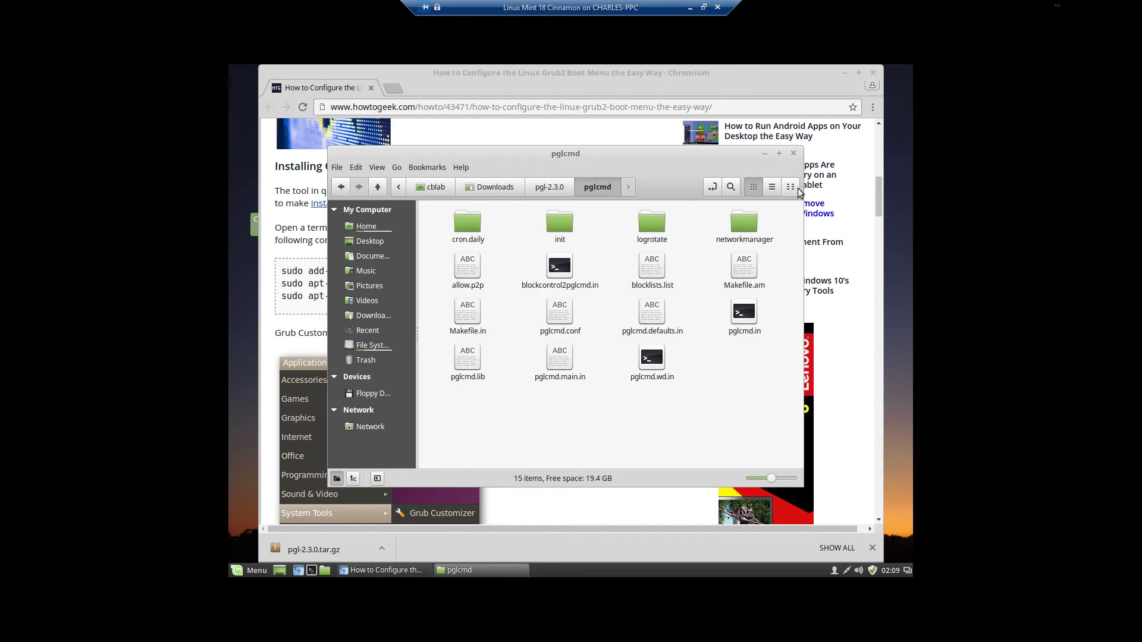
click(793, 154)
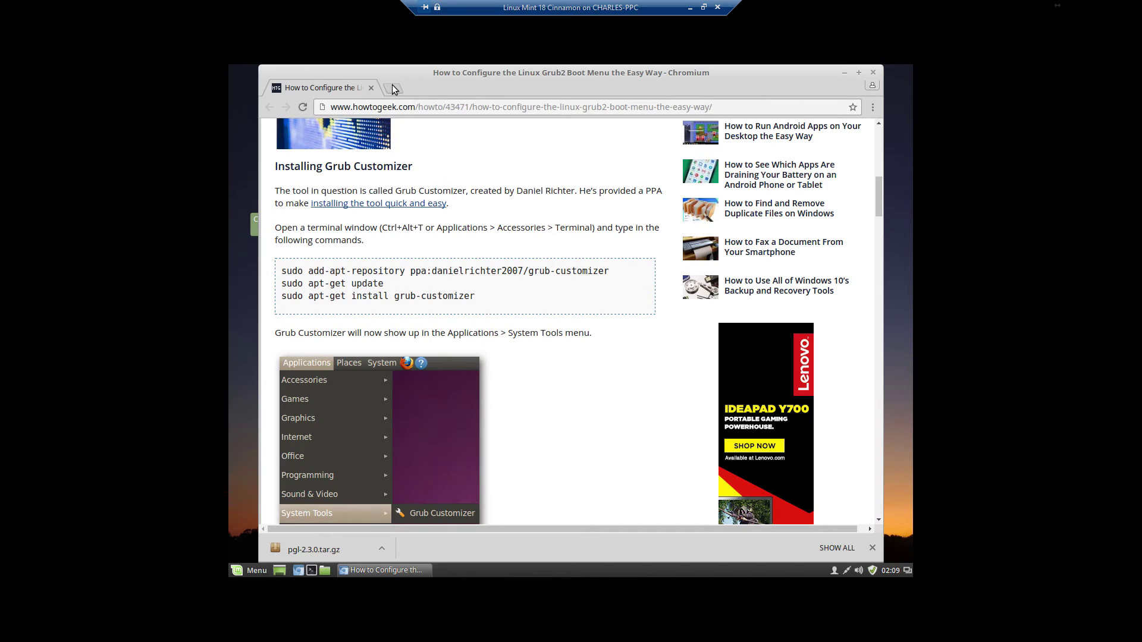
- Open a new browser tab, and delete the pgl-2.3.0 folder and its archive from the Downloads folder
click(392, 86)
click(382, 548)
click(404, 511)
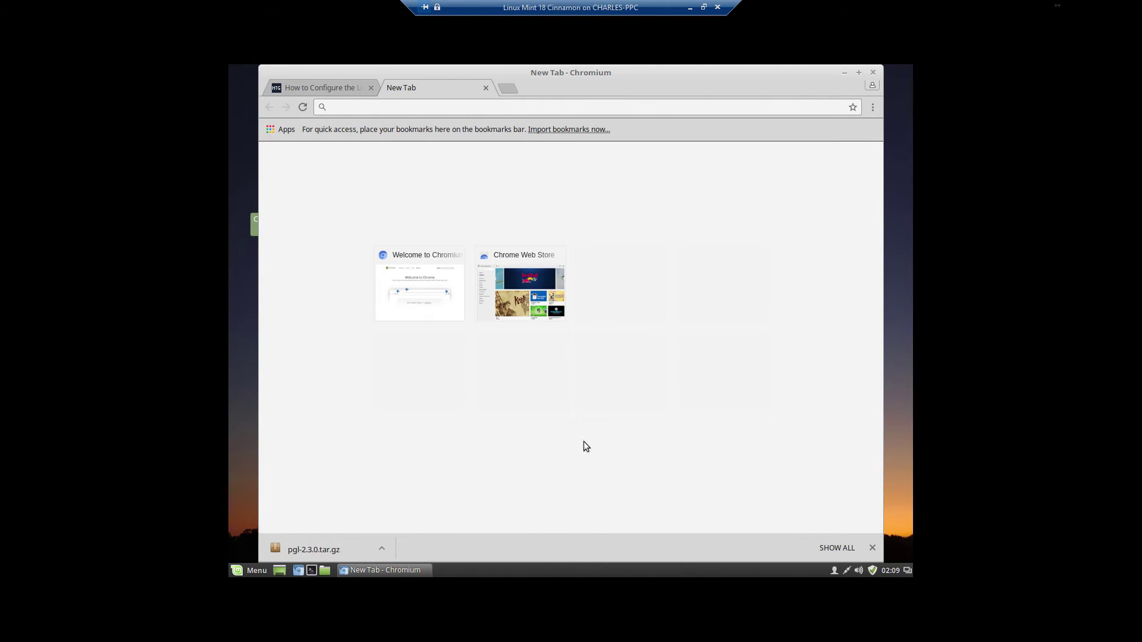
click(559, 223)
ctrl+click(468, 227)
key(Delete)
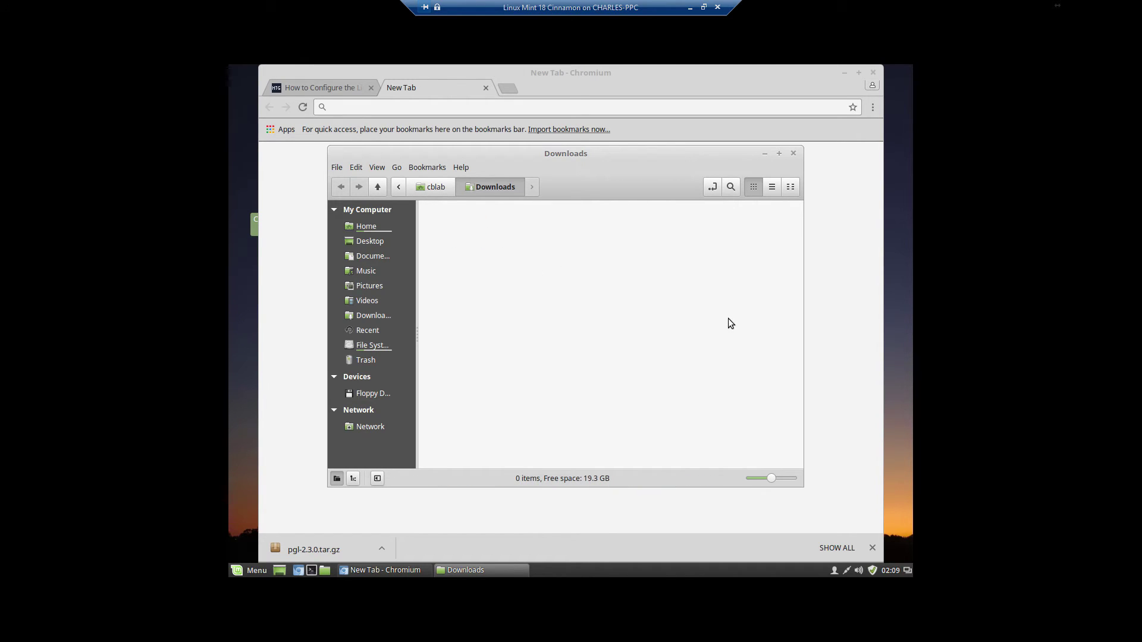
click(792, 153)
- Search the web for "peerguardian for linux" and read the installation commands in the LinuxG.net PeerGuardian guide
text(peerguardian d)
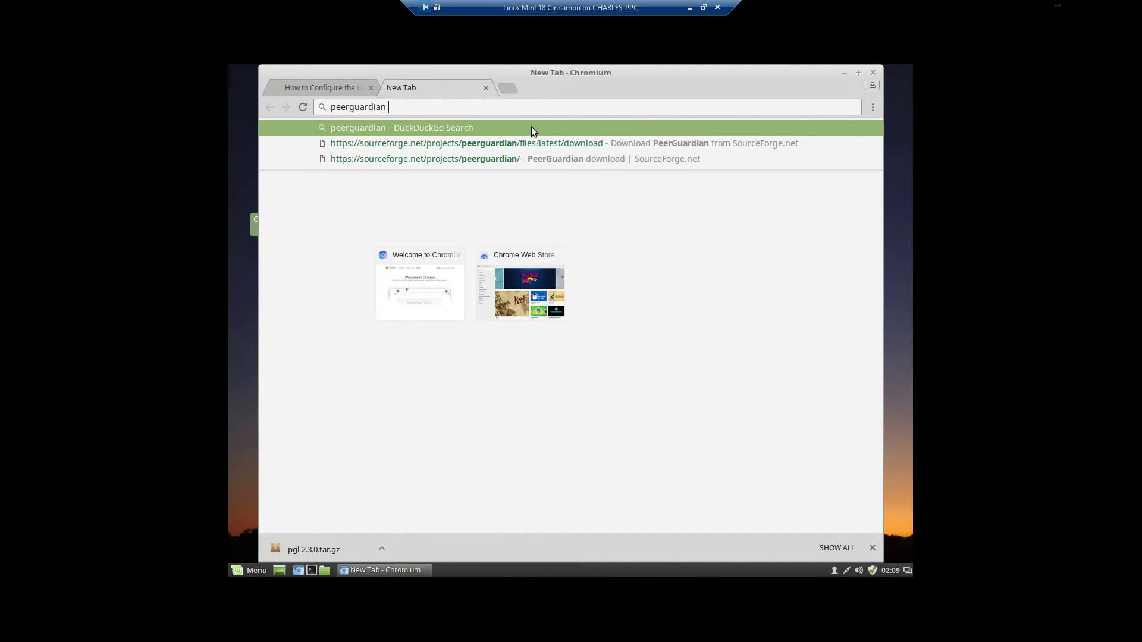
text(e)
key(BackSpace)
key(BackSpace)
text(for linux)
key(Return)
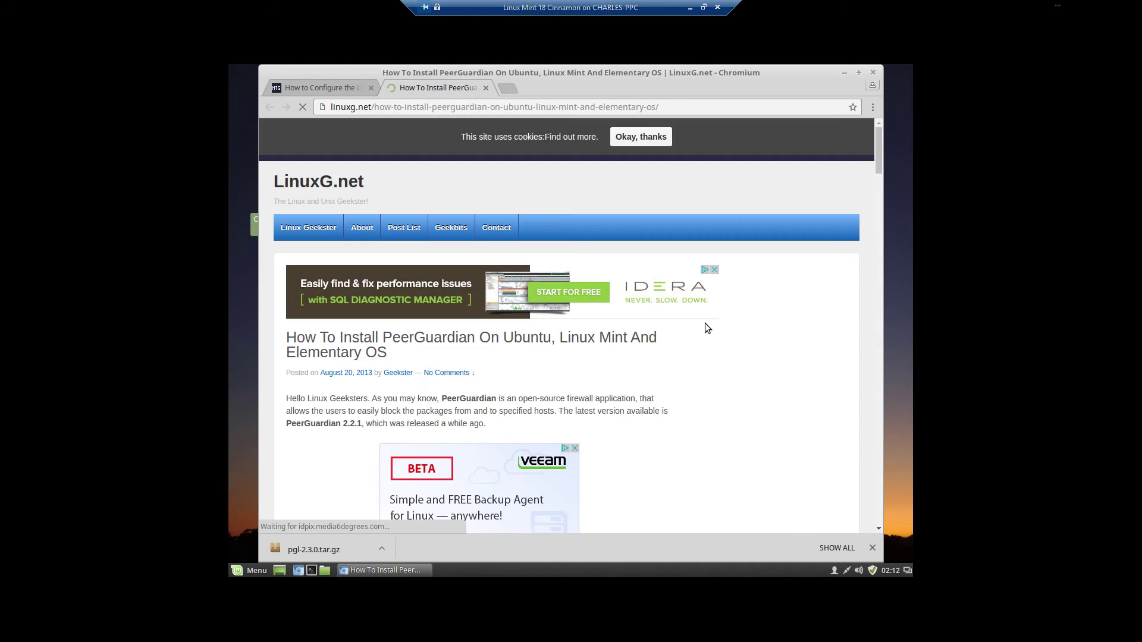
scroll(705, 323, down, 5)
scroll(704, 325, down, 5)
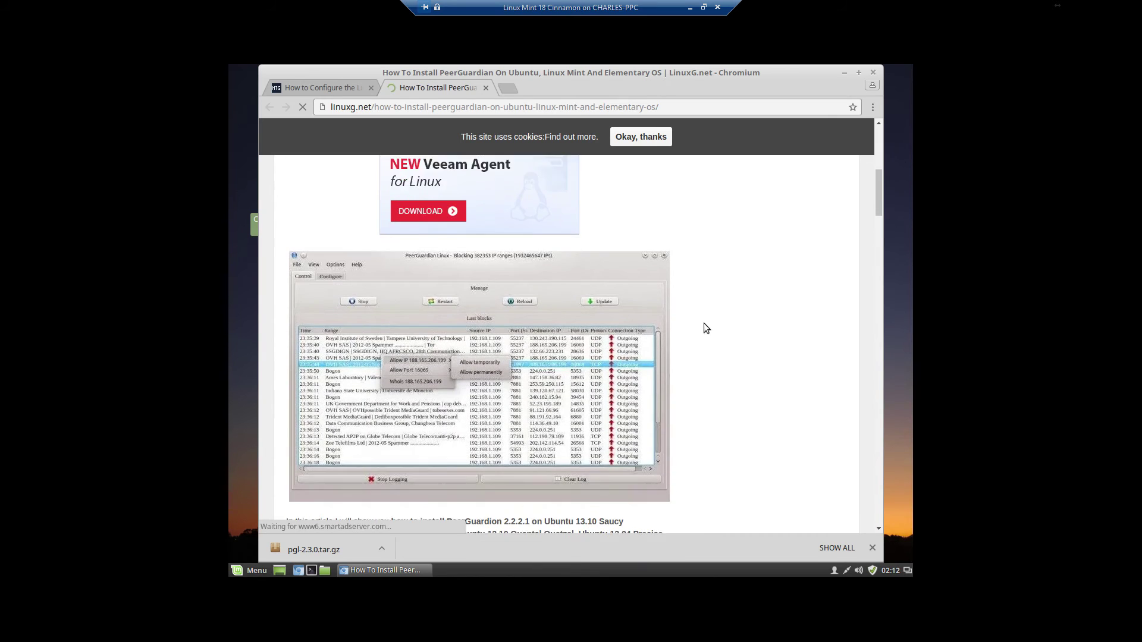
scroll(704, 323, down, 3)
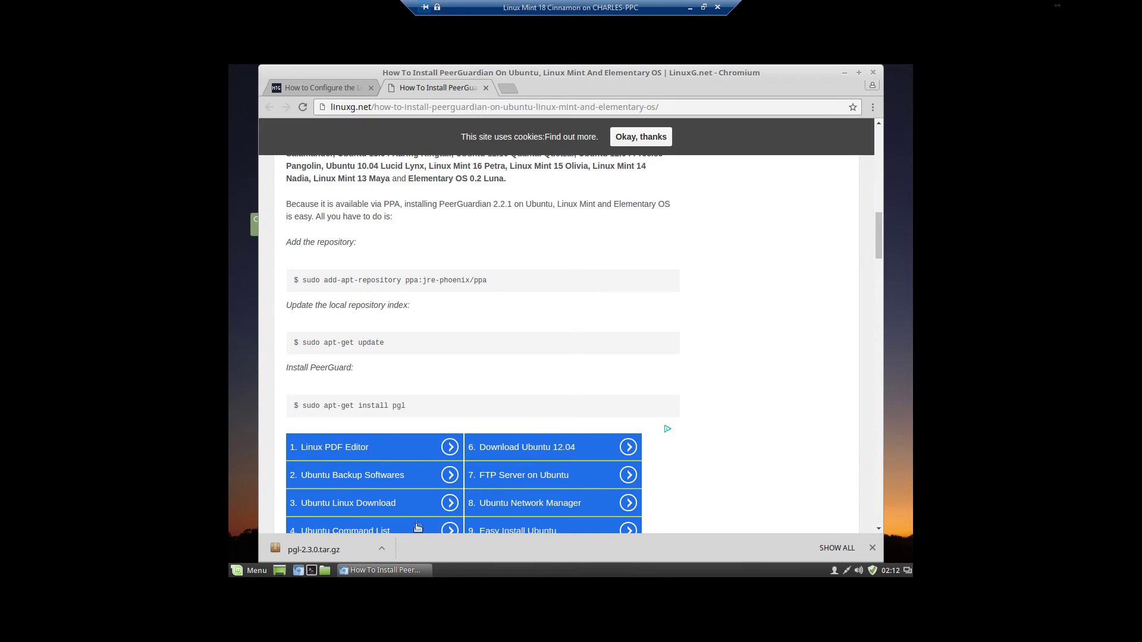
- Open a terminal and start a root shell with sudo su, entering the account password
click(312, 571)
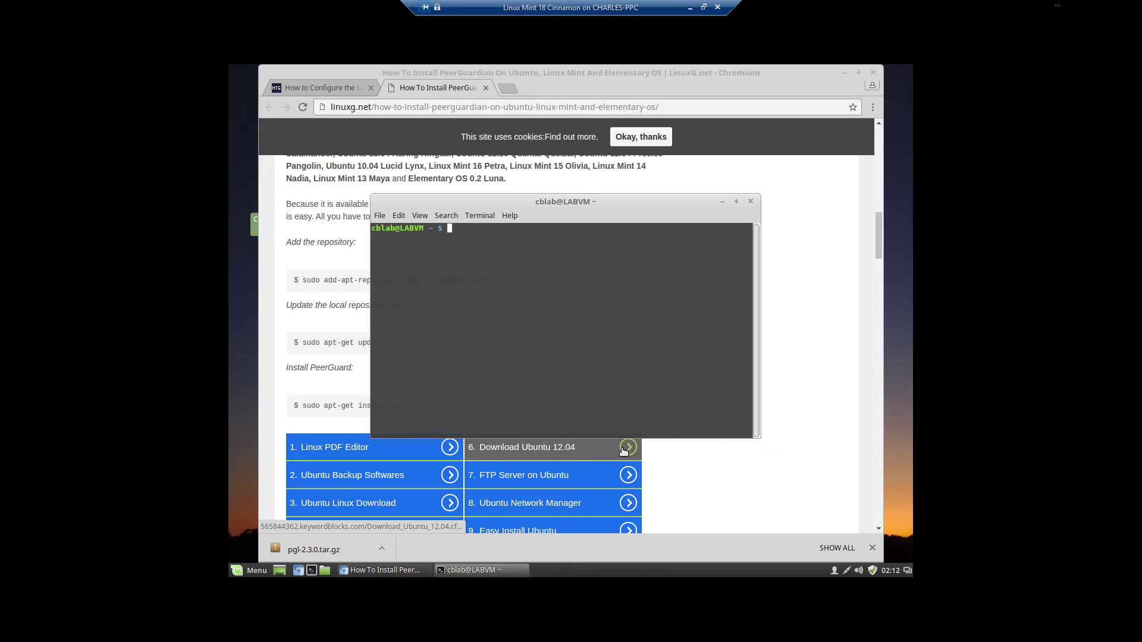
text(sudo su)
key(Return)
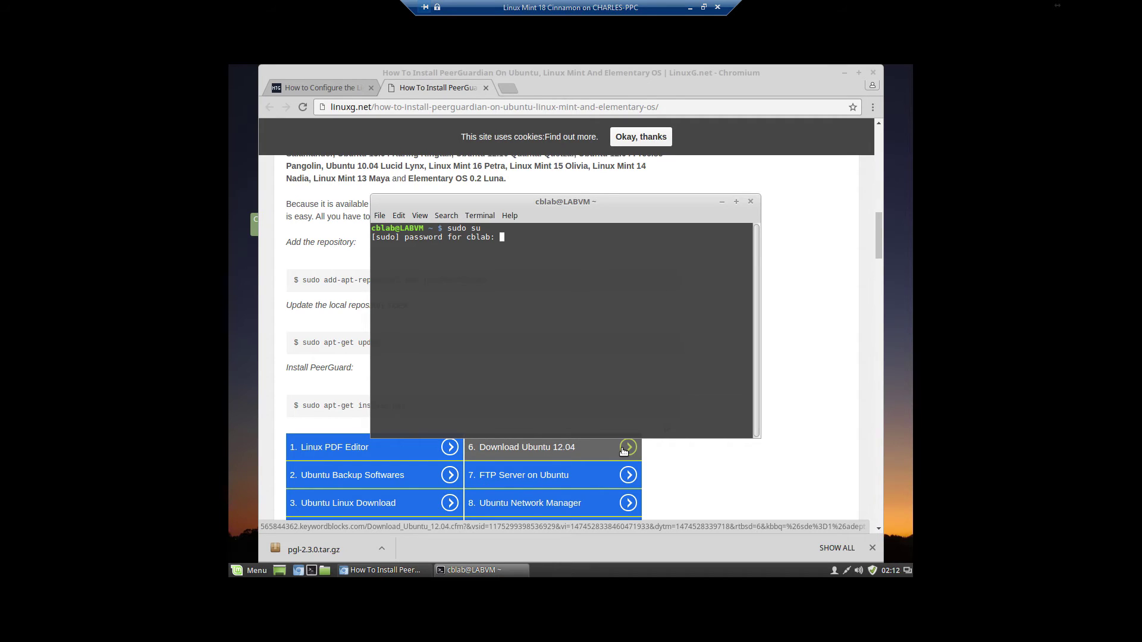
key(Return)
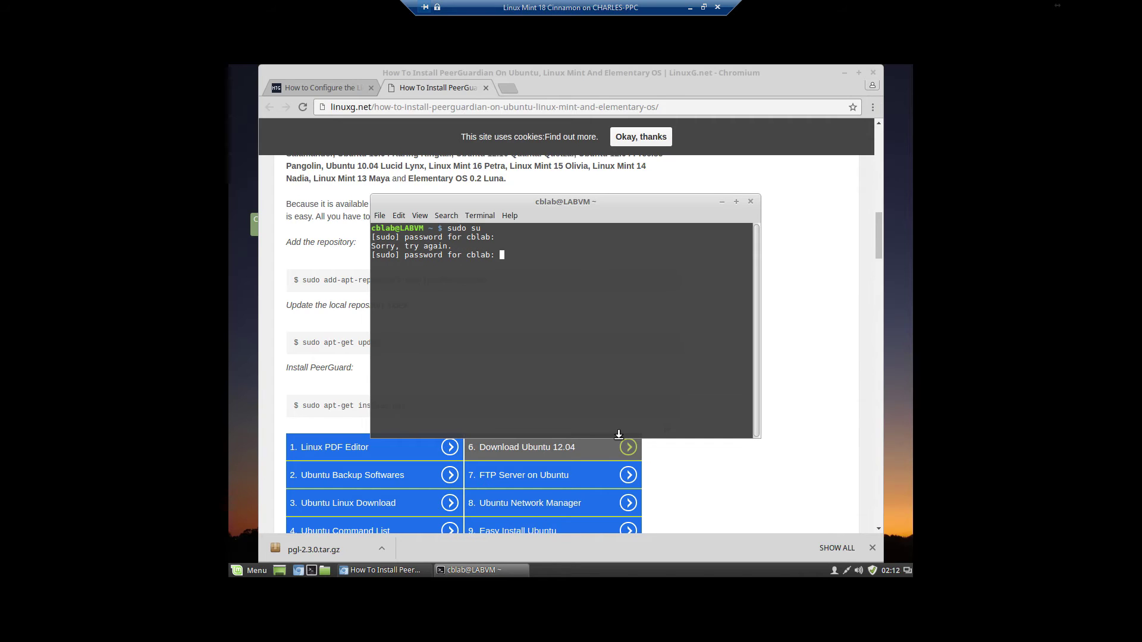
key(Return)
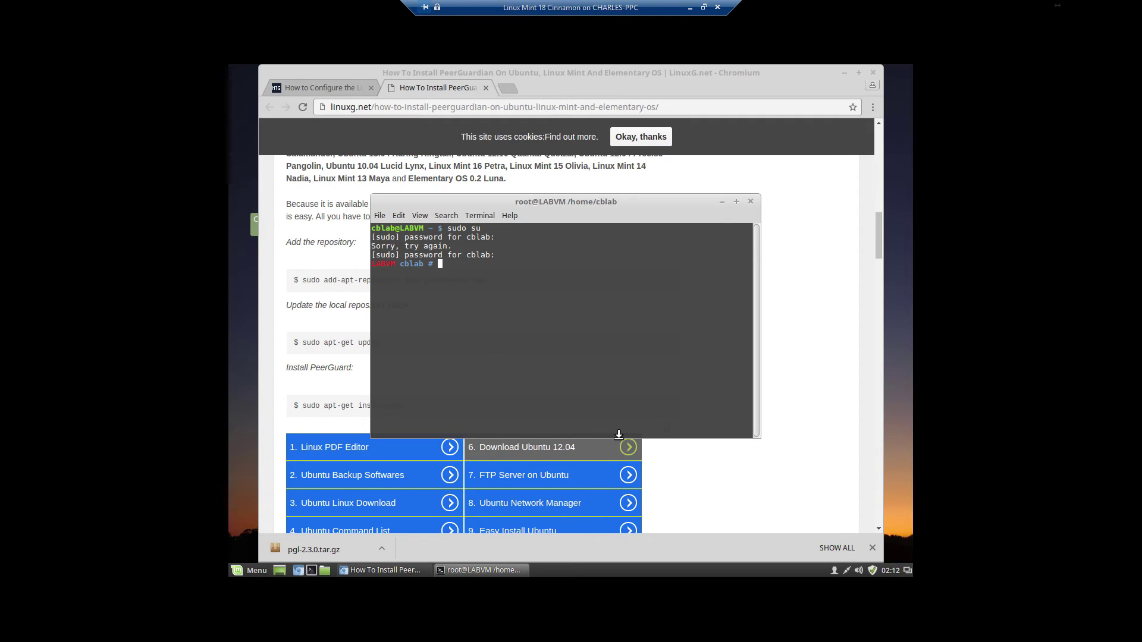
- Move the terminal clear of the instructions and copy the command sudo add-apt-repository ppa:jre-phoenix/ppa from the web page into it
drag(656, 199, 784, 312)
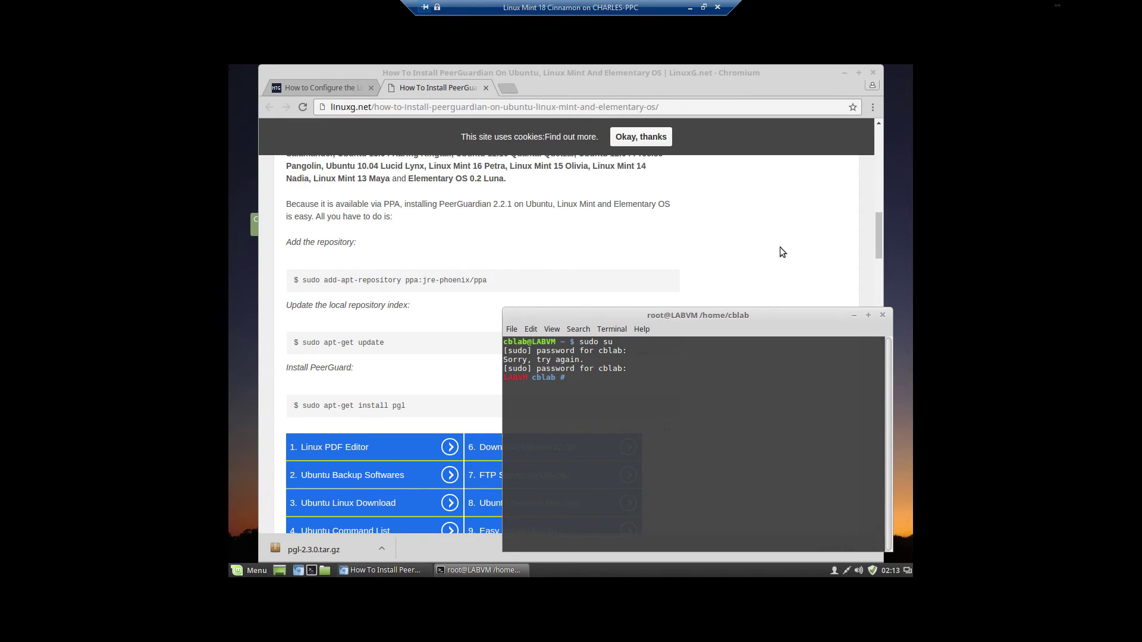
click(502, 280)
triple_click(302, 281)
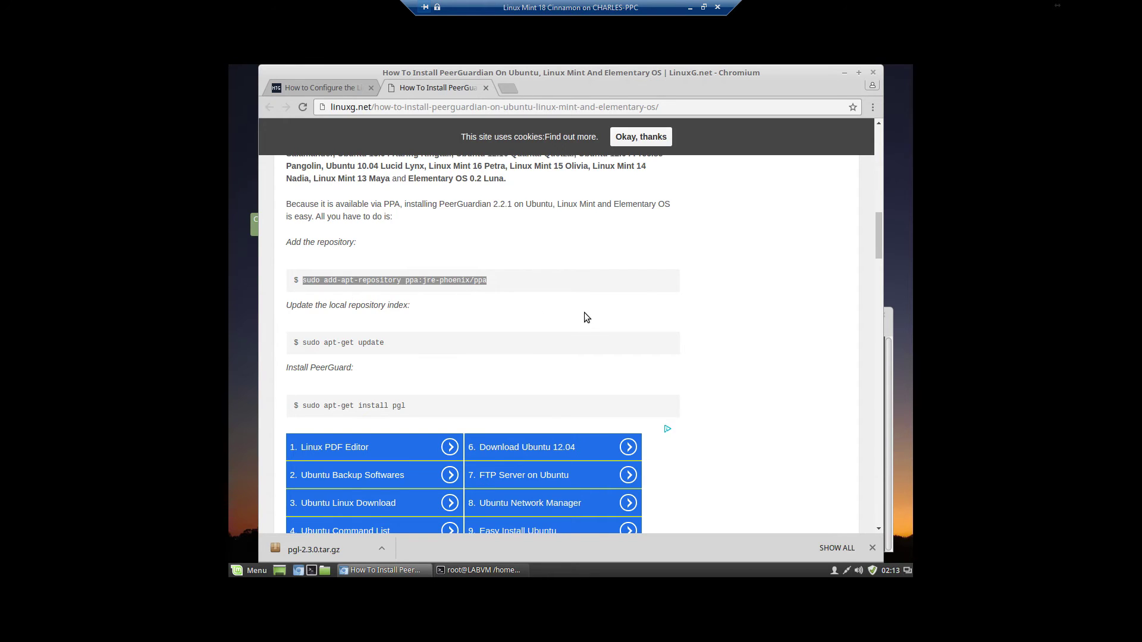
click(485, 570)
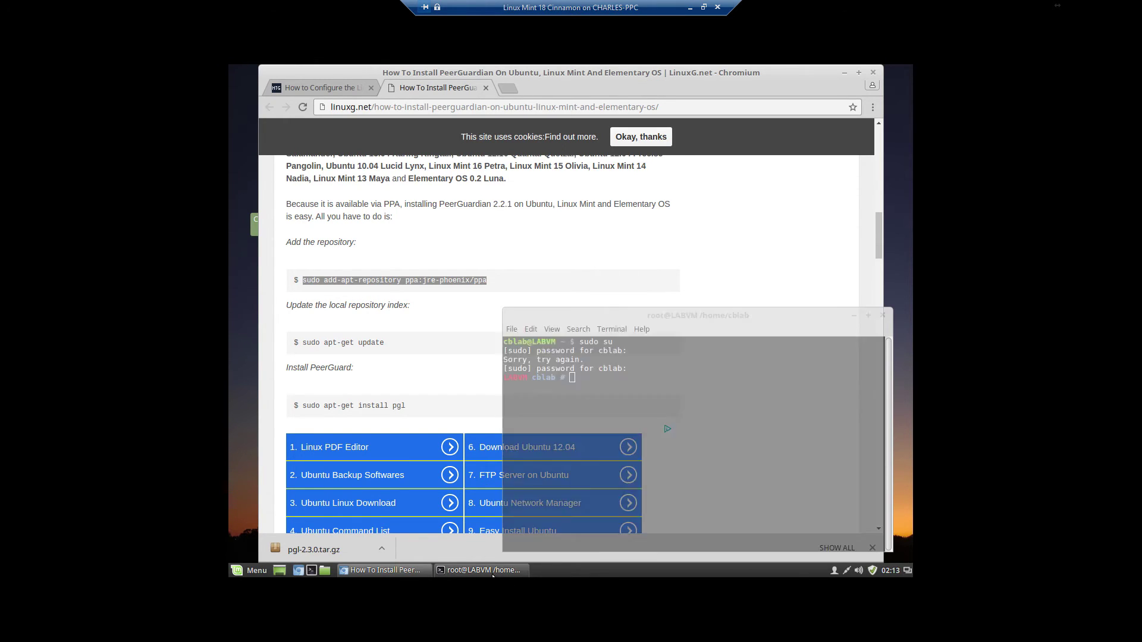
right_click(584, 380)
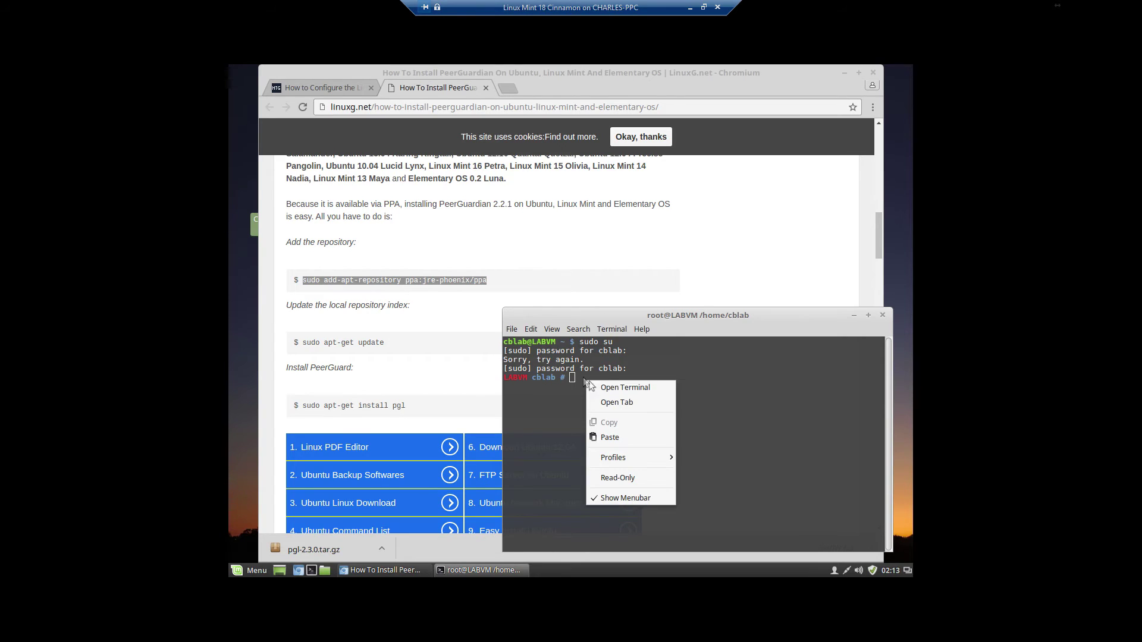
click(623, 436)
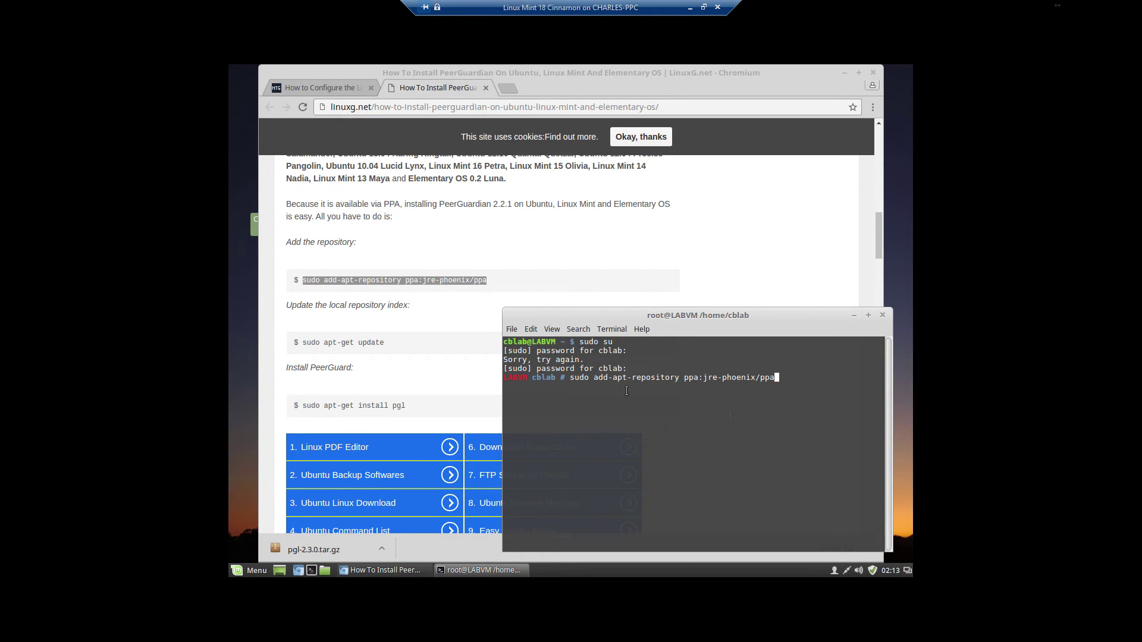
- Remove sudo from the pasted command, run add-apt-repository ppa:jre-phoenix/ppa and confirm adding the repository
key(Left)
key(Left)
key(Left)
key(Left)
key(Left)
key(Left)
key(Left)
key(Left)
key(Left)
key(Left)
key(Left)
key(Left)
key(Left)
key(Left)
key(Left)
key(Left)
key(Left)
key(Left)
key(Left)
key(Left)
key(BackSpace)
key(BackSpace)
key(BackSpace)
key(BackSpace)
key(BackSpace)
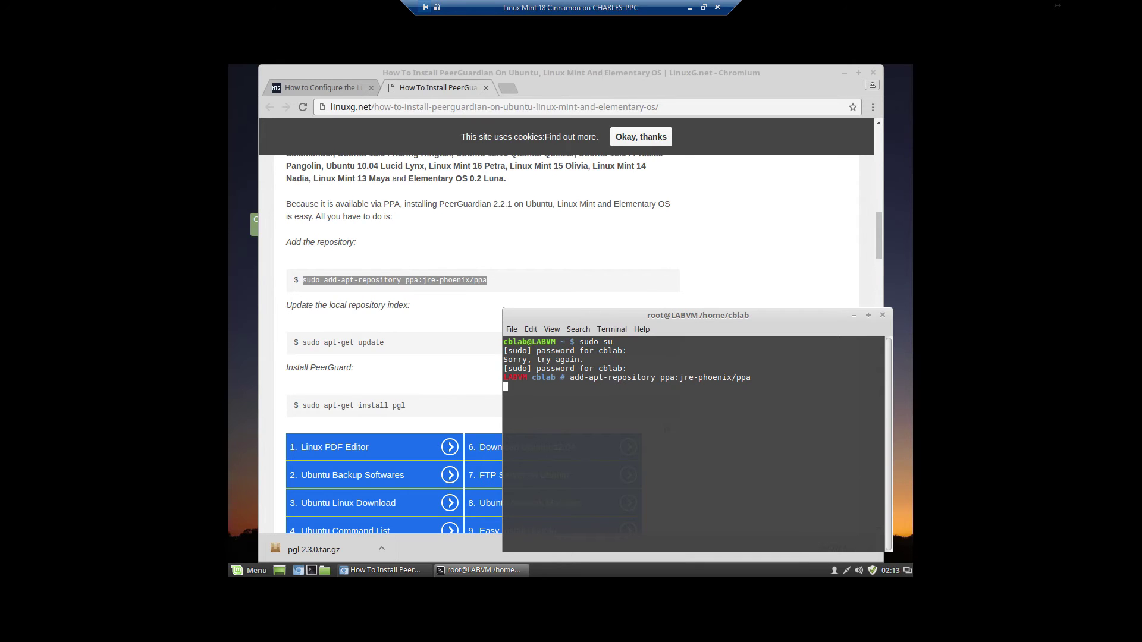
key(Return)
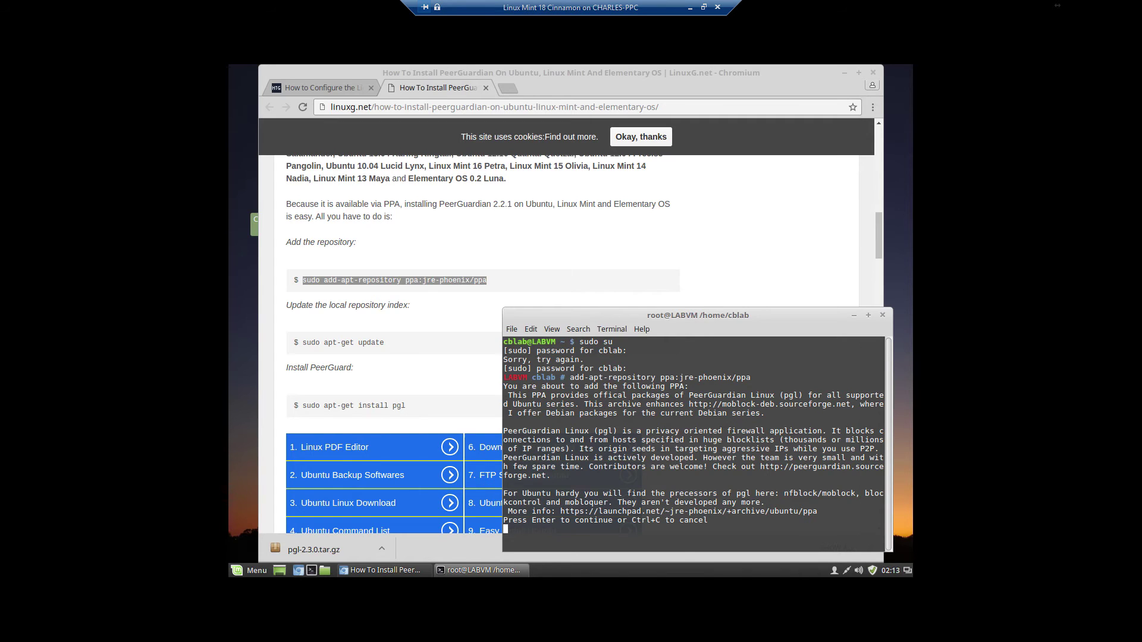
key(Return)
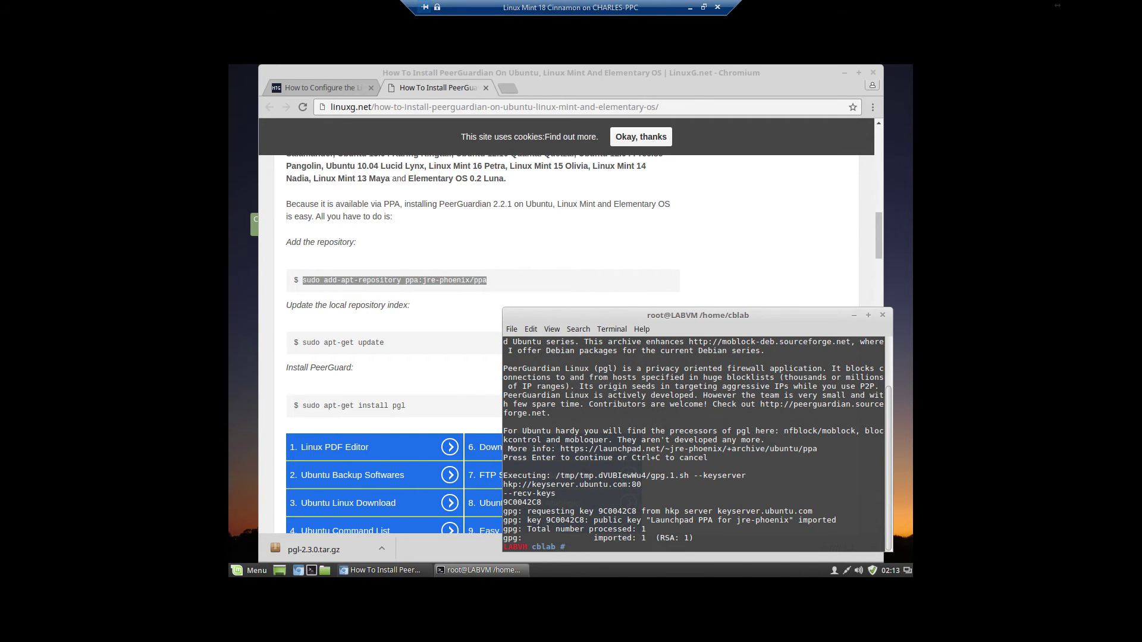
- Update the package index with apt-get update and try to install the pgl package
text(apt-get update)
key(Return)
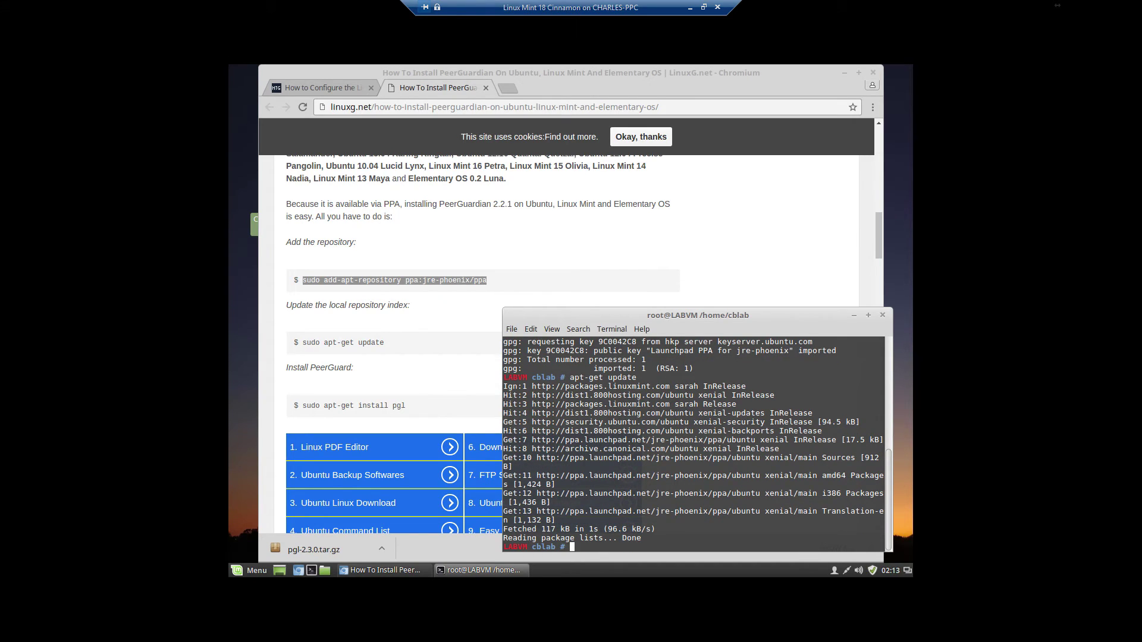
text(apt-get install pgl)
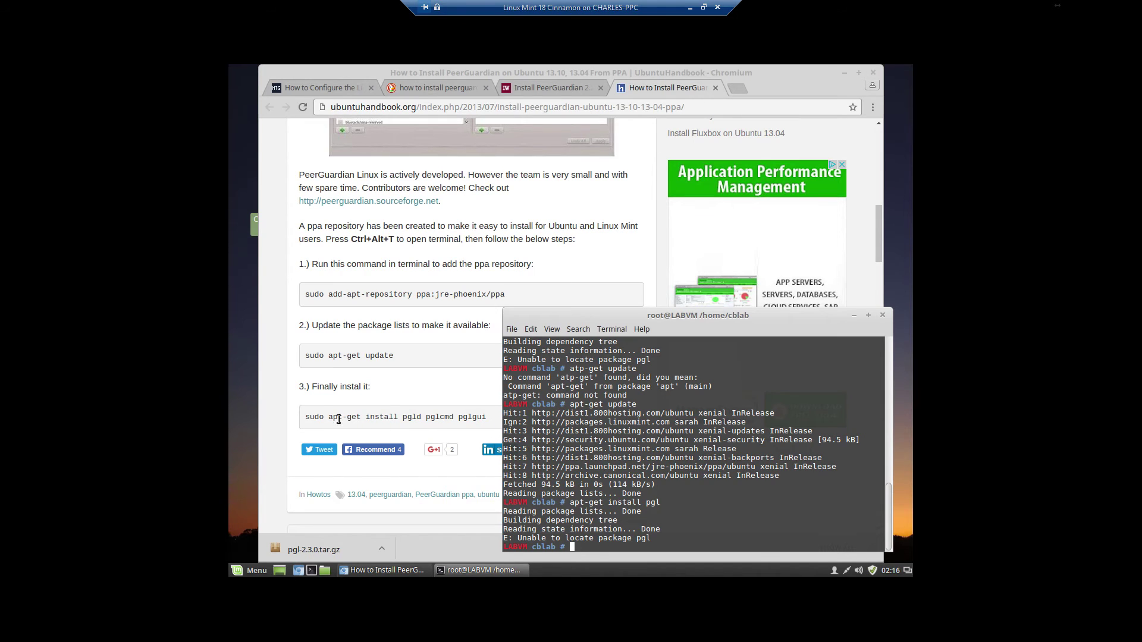
- Copy the install command for pgld, pglcmd and pglgui from the UbuntuHandbook page and try to run it in the terminal
drag(334, 421, 488, 427)
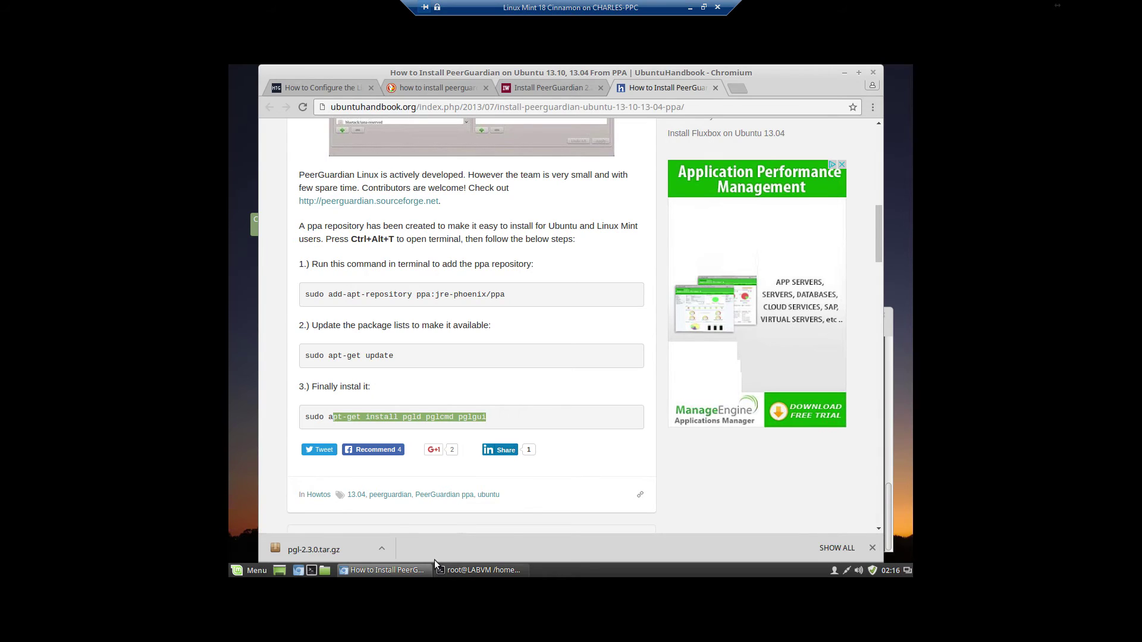
click(483, 570)
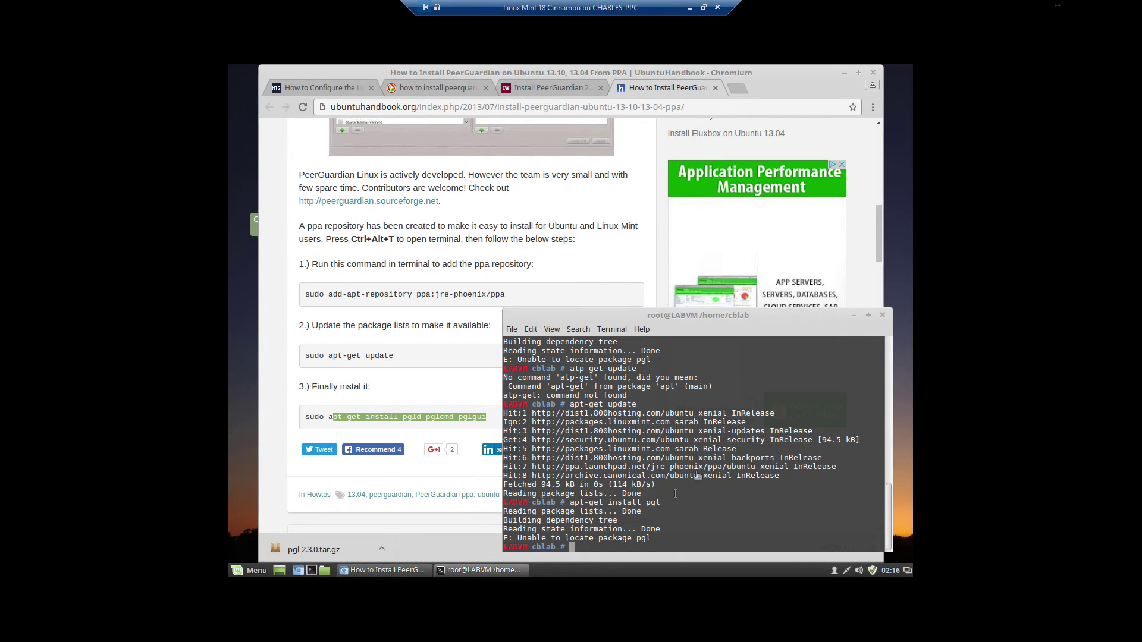
right_click(581, 544)
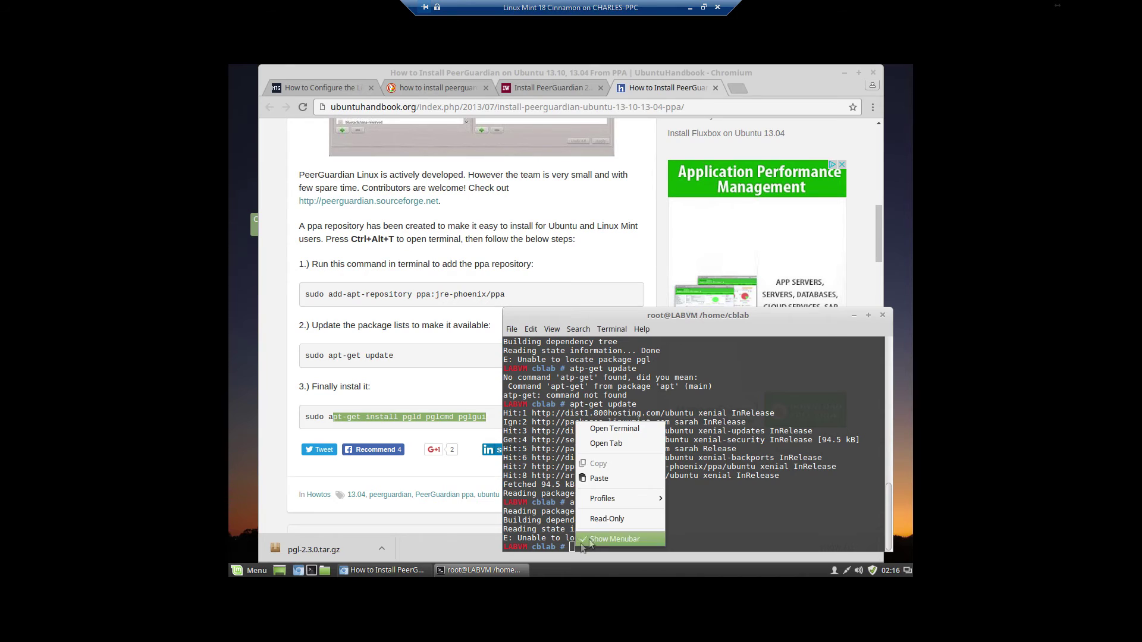
click(633, 476)
key(Return)
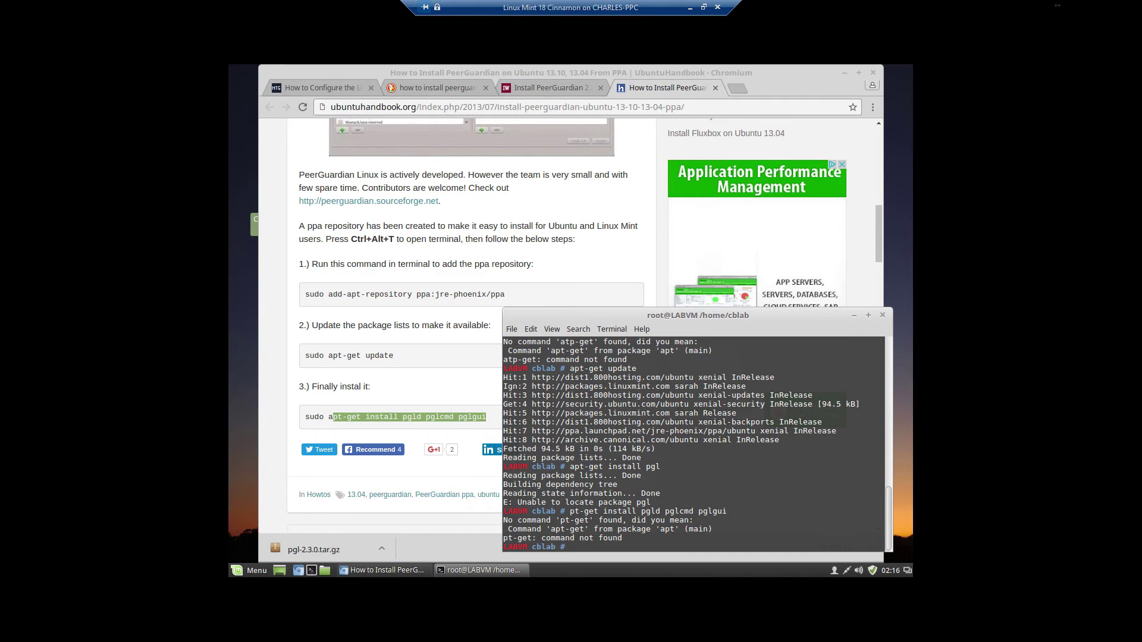
- Correct the previous command to apt-get install pgld pglcmd pglgui, run it and accept the installation
key(Up)
key(Left)
key(Left)
key(Left)
key(Left)
key(Left)
key(Left)
key(Left)
key(Left)
key(Left)
key(Left)
key(Left)
key(Left)
key(Left)
key(Left)
key(Left)
key(Left)
key(Left)
key(Left)
key(Left)
key(Left)
key(Home)
text(a)
key(Return)
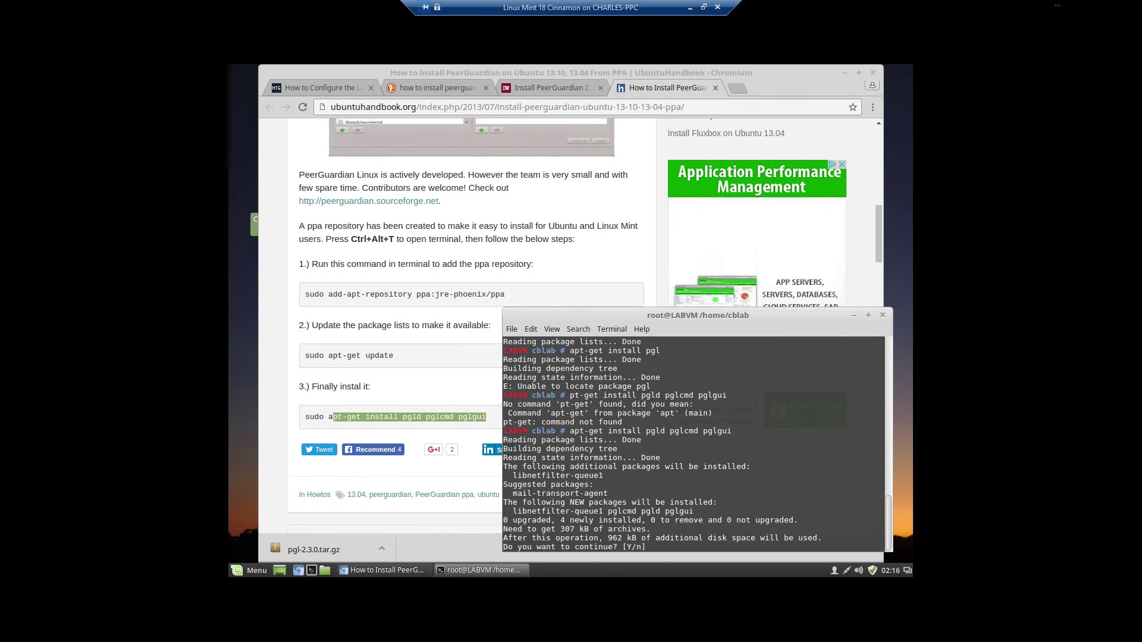
text(y)
key(Return)
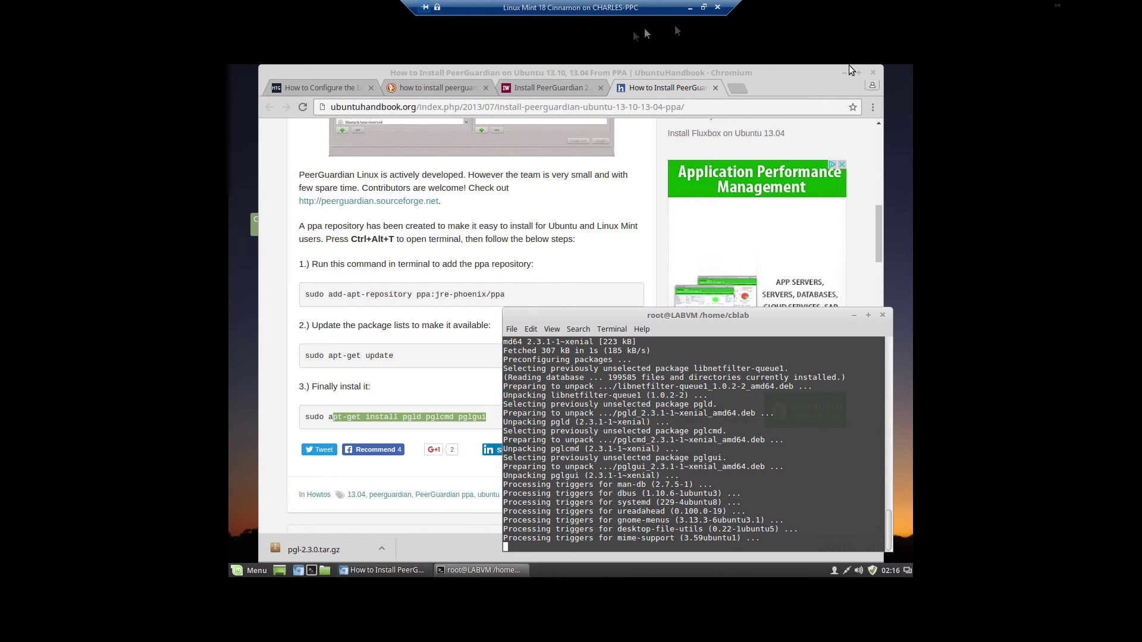
- Close the PeerGuardian search tab and the extra PeerGuardian article tab, and check the two remaining browser pages
click(485, 87)
click(485, 88)
click(322, 85)
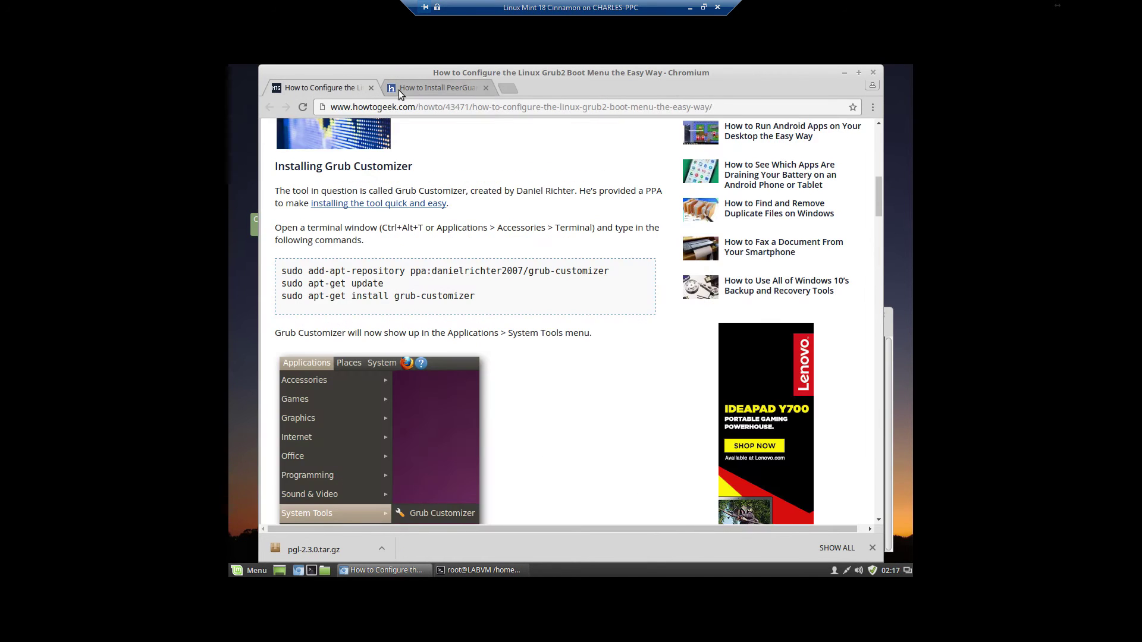
click(431, 86)
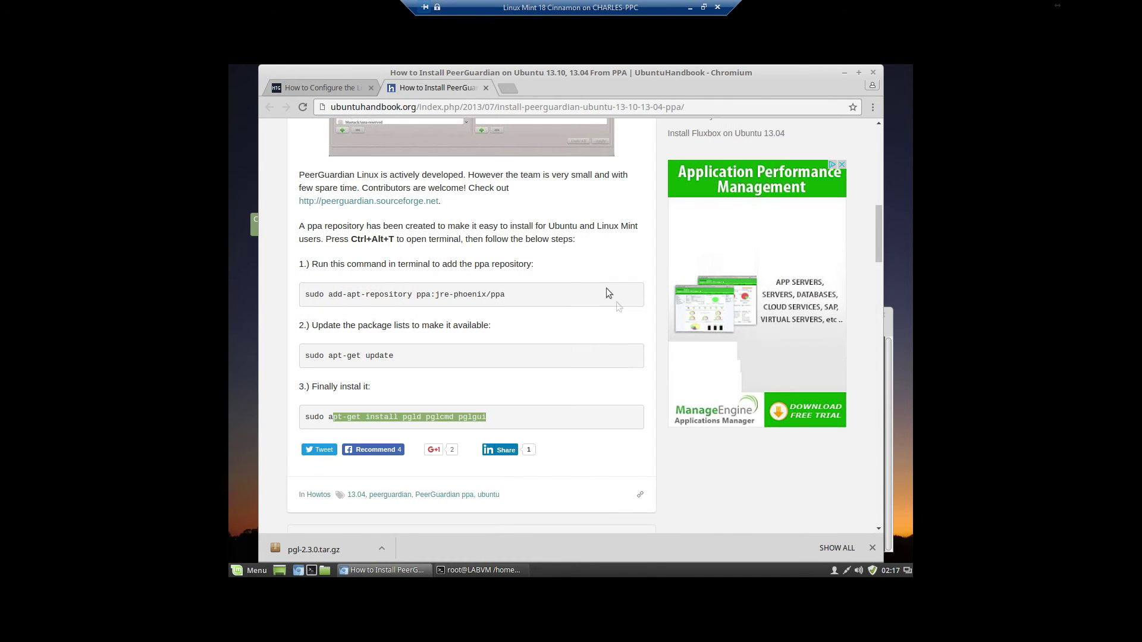
- Return to the terminal and decline automatic start in the pglcmd package configuration
click(470, 568)
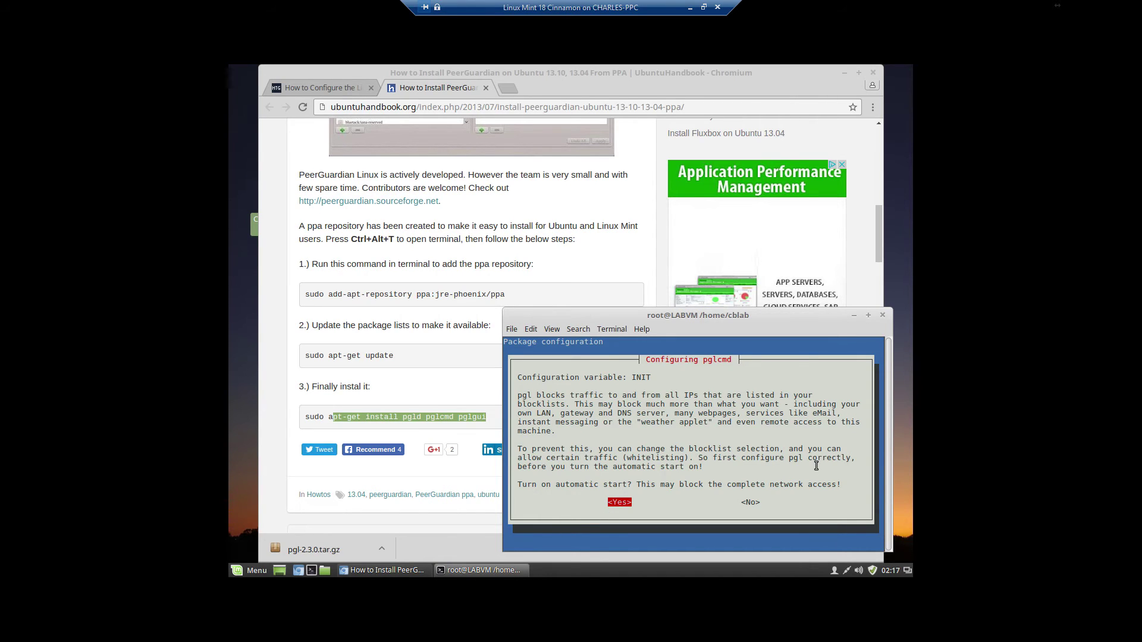
key(Tab)
key(Return)
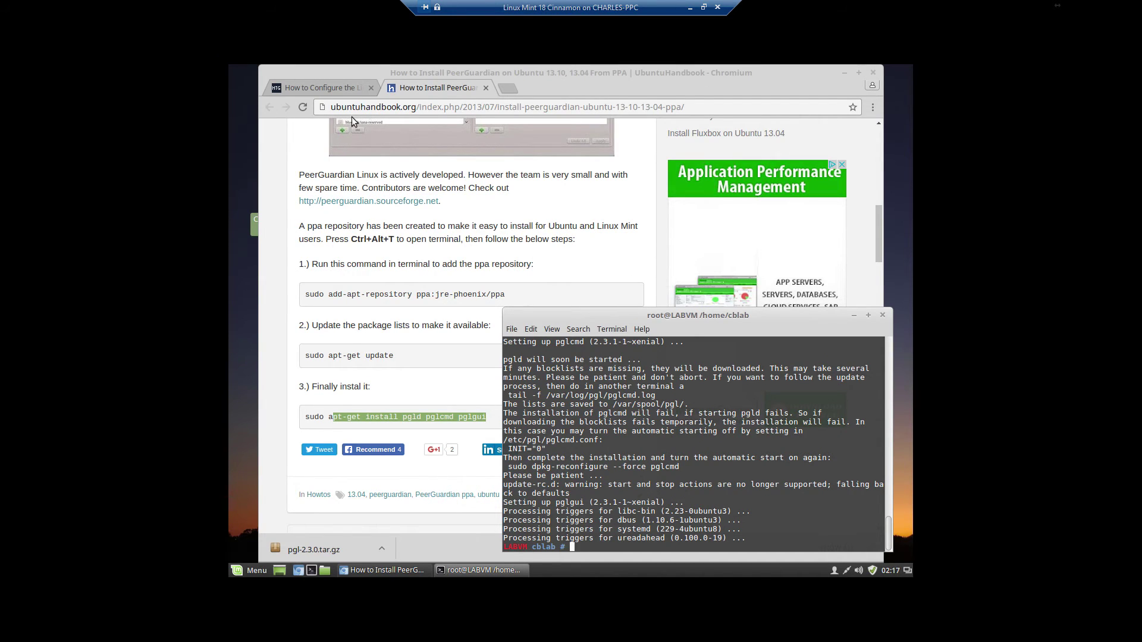
- Copy the Grub Customizer add-apt-repository command without sudo from the How-To Geek page, run it in the terminal and confirm adding the repository
click(321, 93)
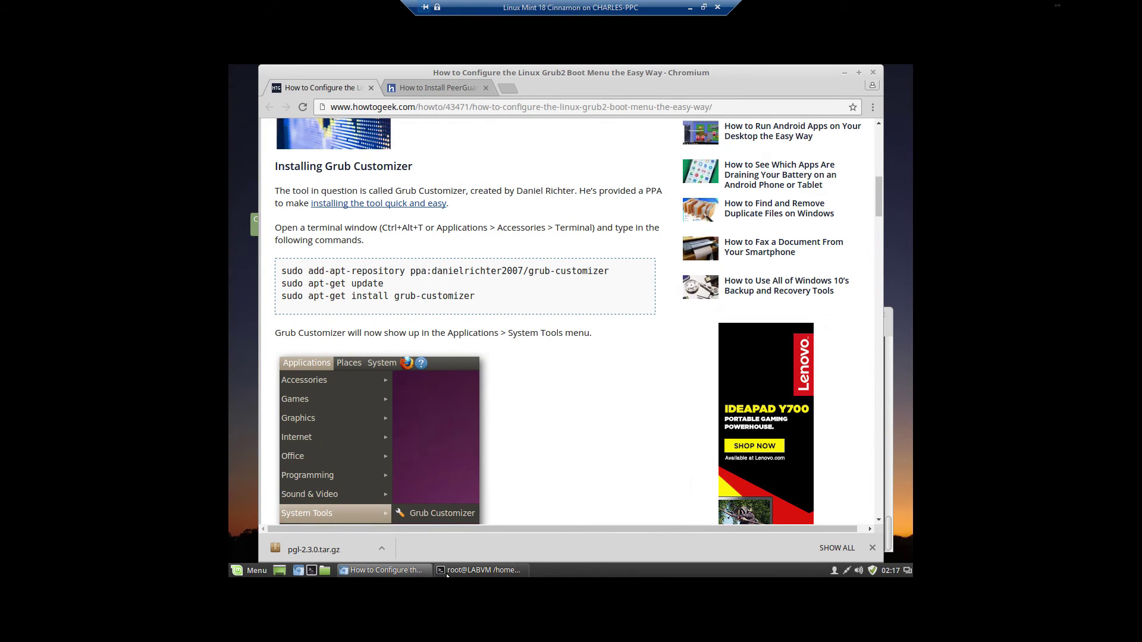
click(447, 572)
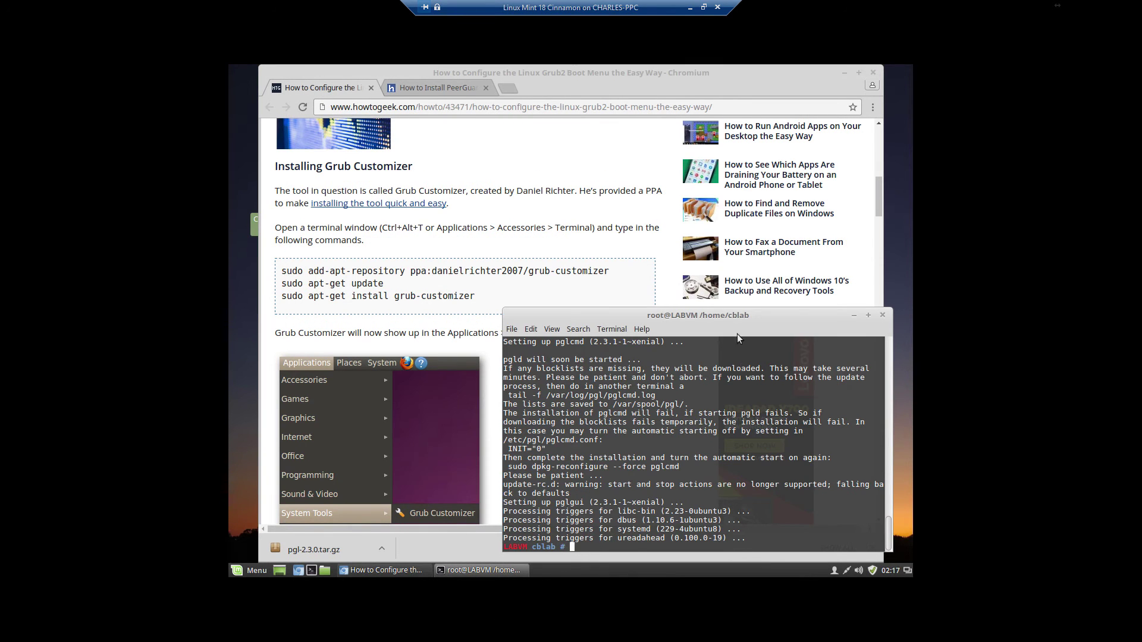
drag(308, 271, 609, 271)
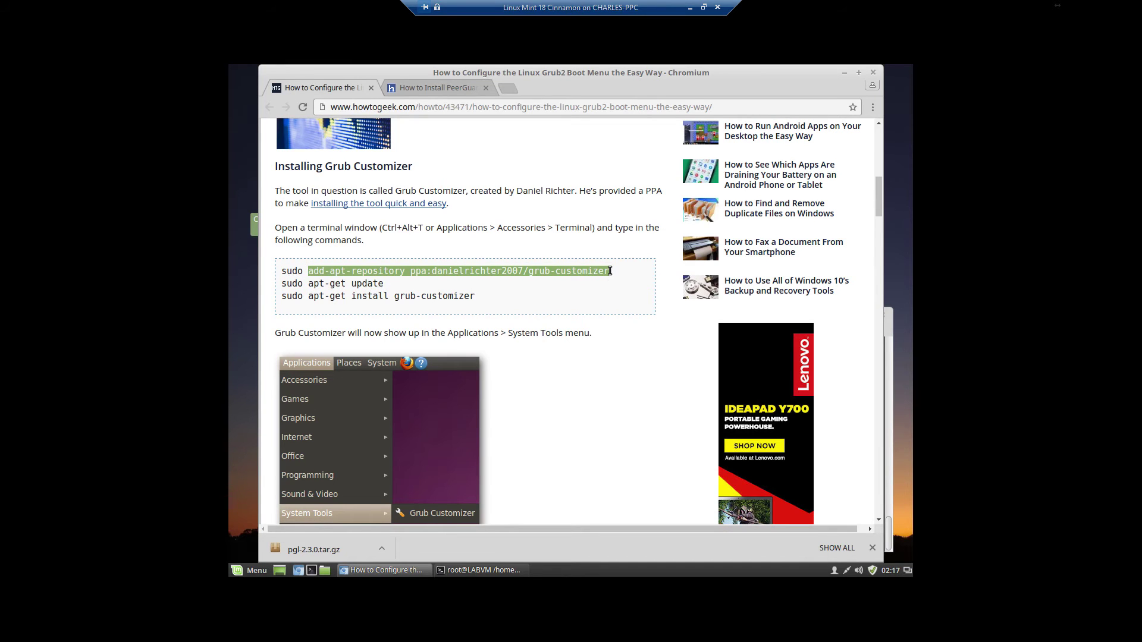
click(484, 571)
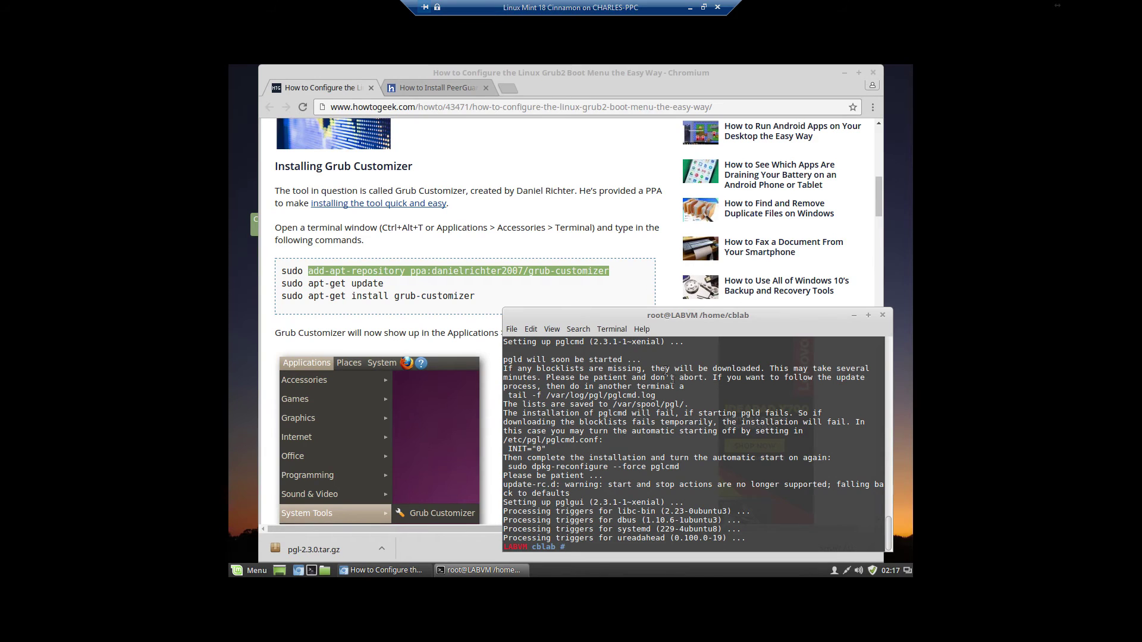
right_click(571, 545)
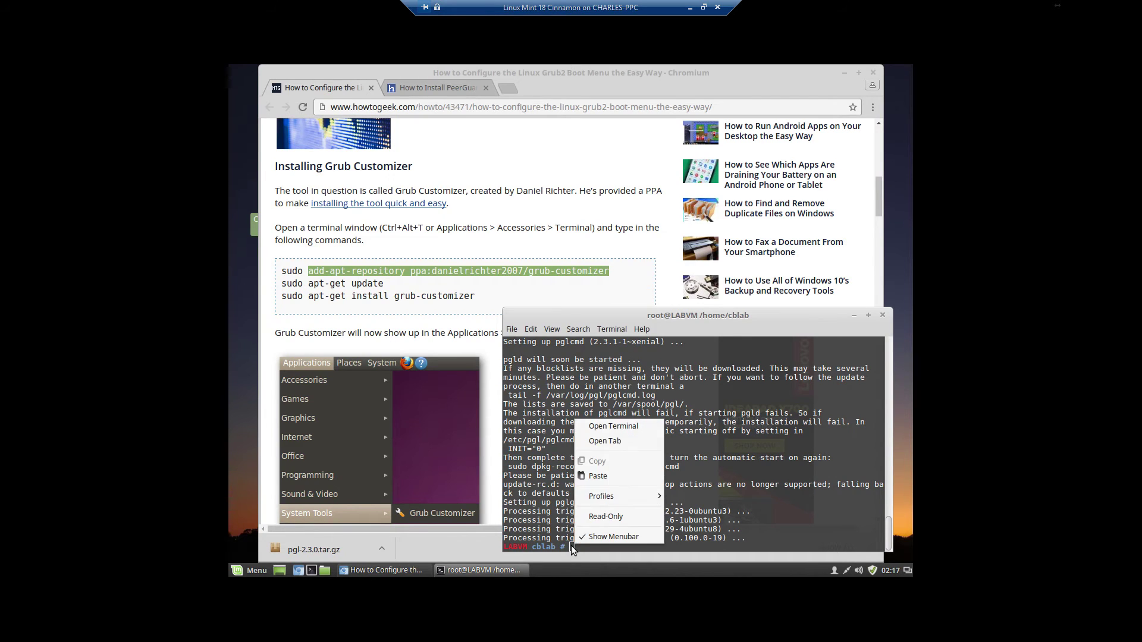
click(618, 475)
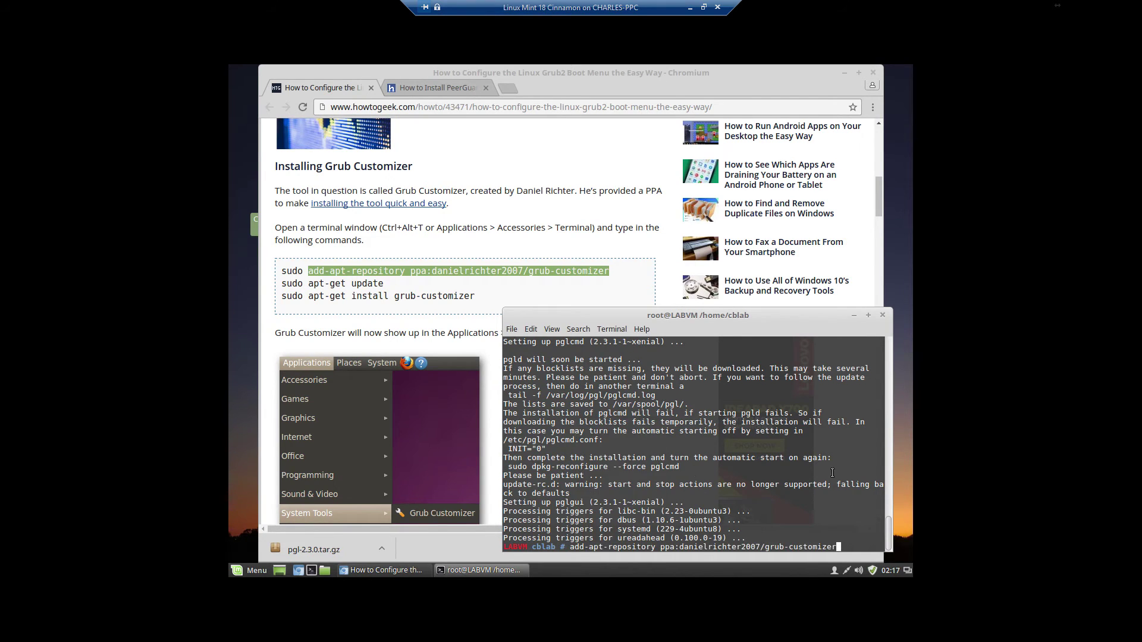
key(Return)
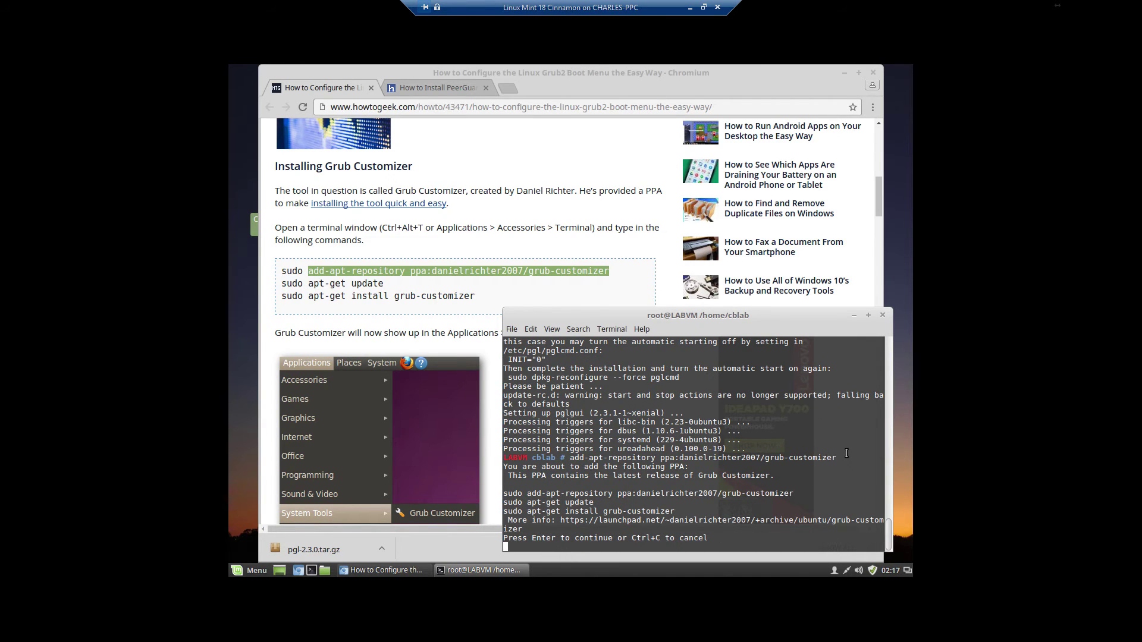
key(Return)
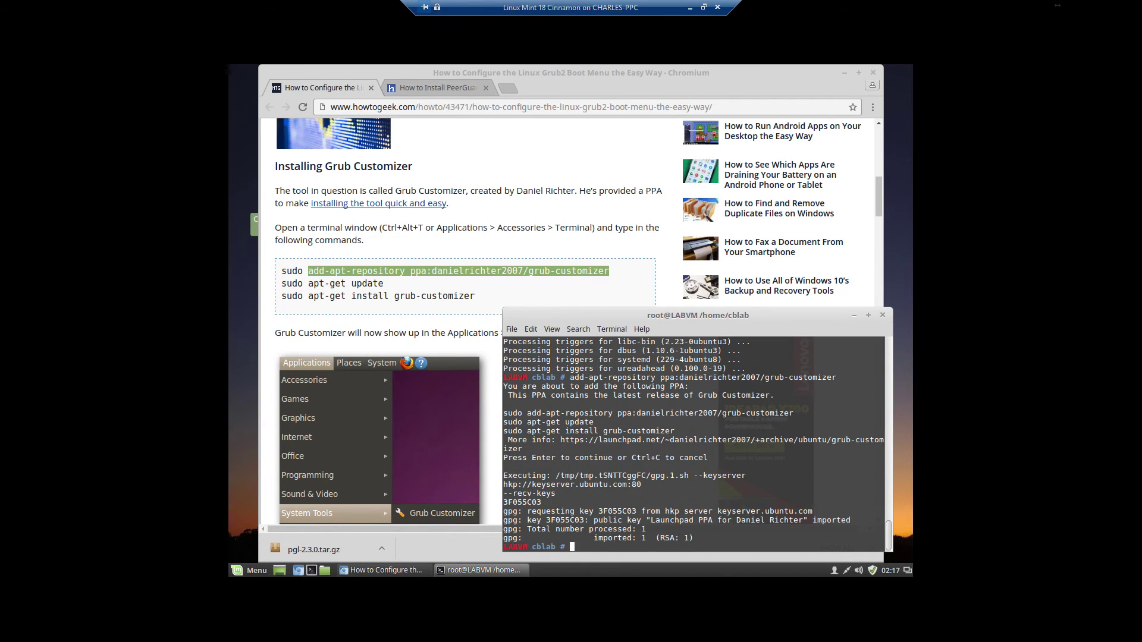
- Update the package index with apt-get update and install grub-customizer with apt-get
text(apt-get update)
key(Return)
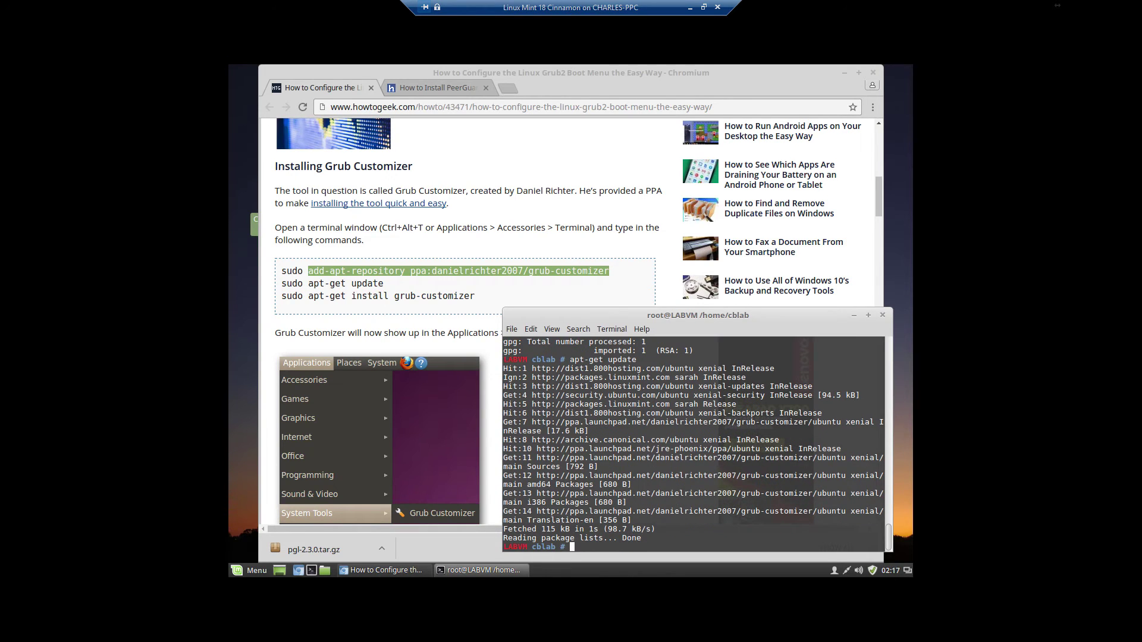
text(apt-get install grub-customizer)
key(Return)
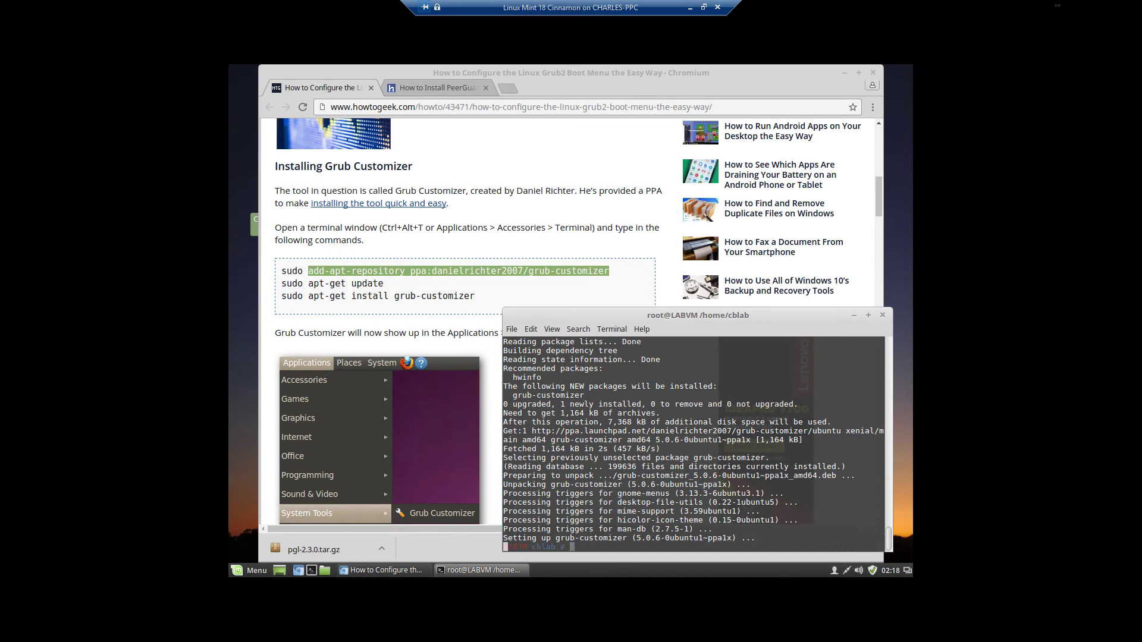
- Exit the root shell, end the terminal session and minimize the browser window to show the desktop
text(exit)
key(Return)
text(exit)
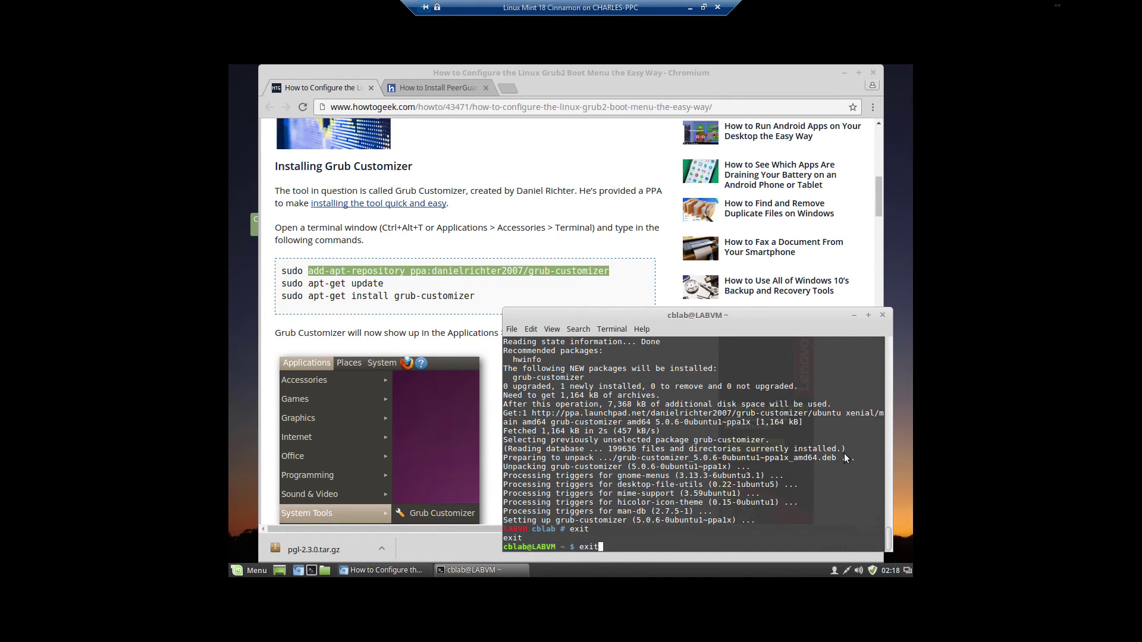
key(Return)
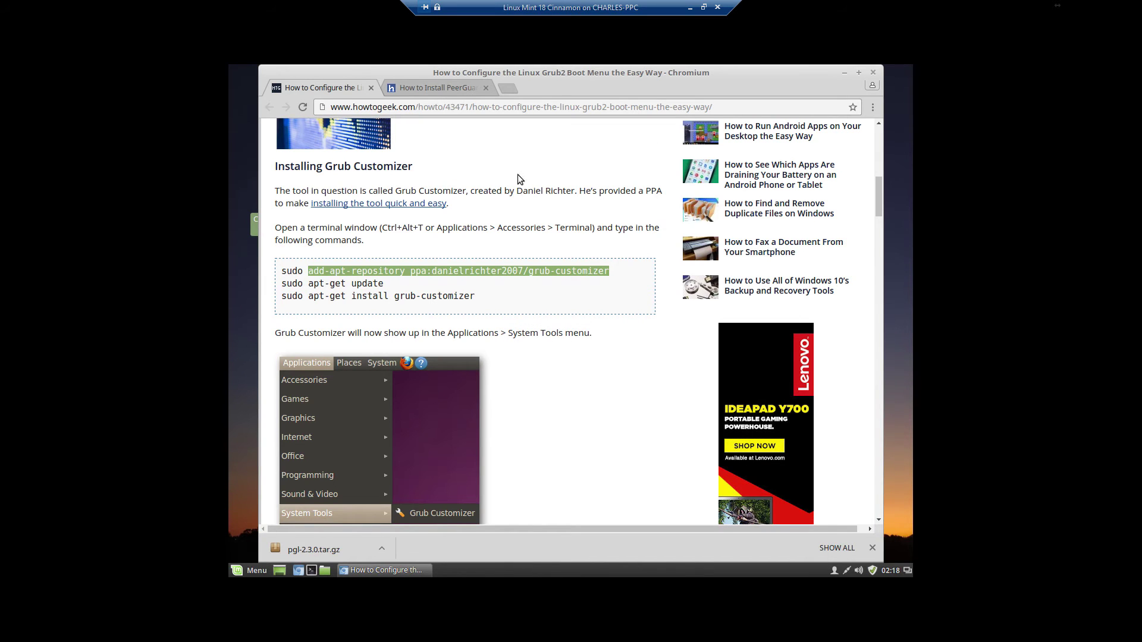
click(843, 73)
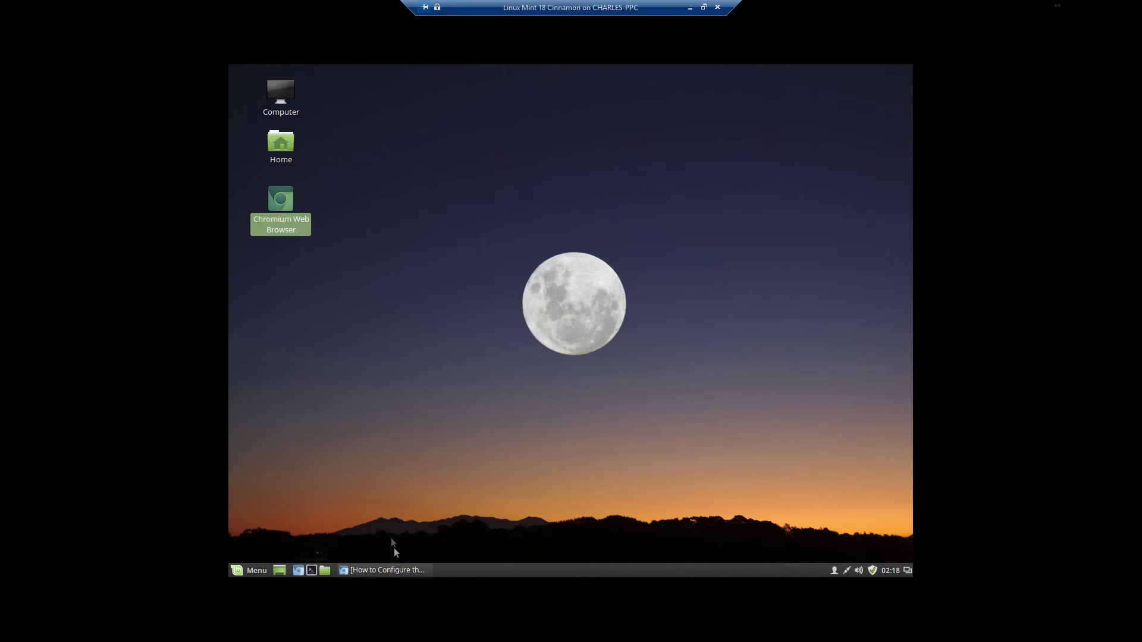
- Launch Software Manager and authenticate with the administrator password
click(245, 570)
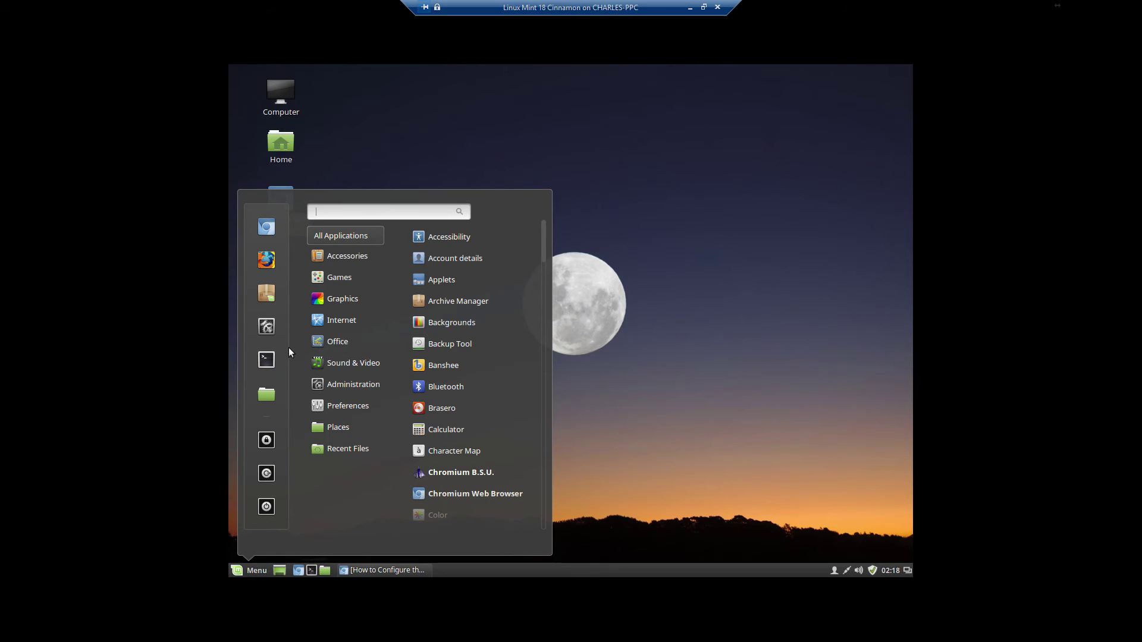
click(264, 294)
text(•••••••••••)
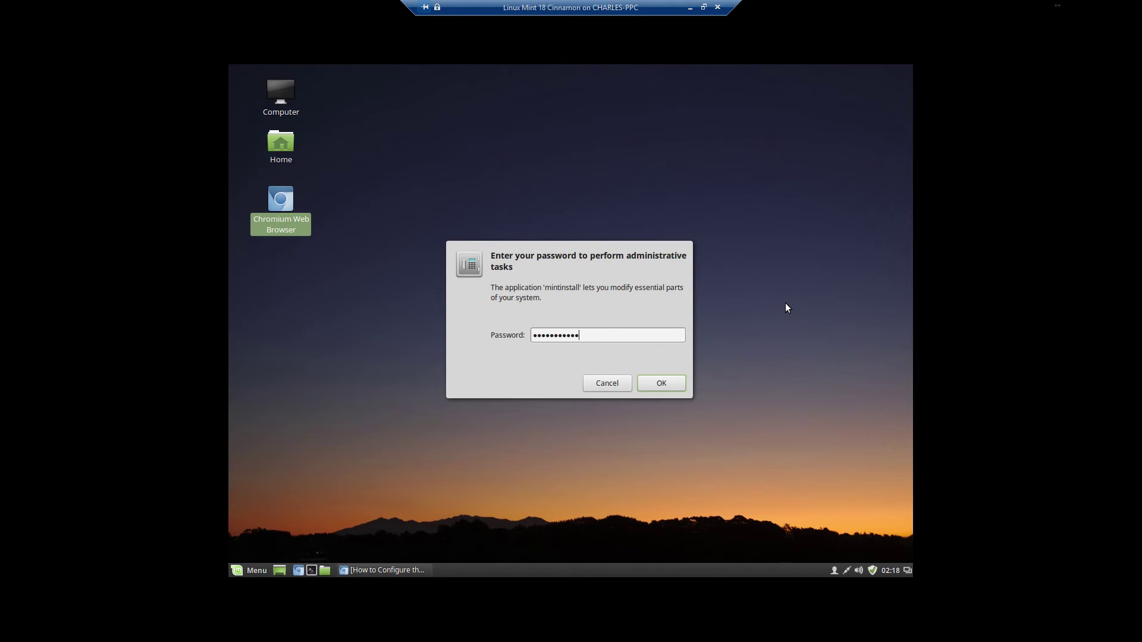
key(Return)
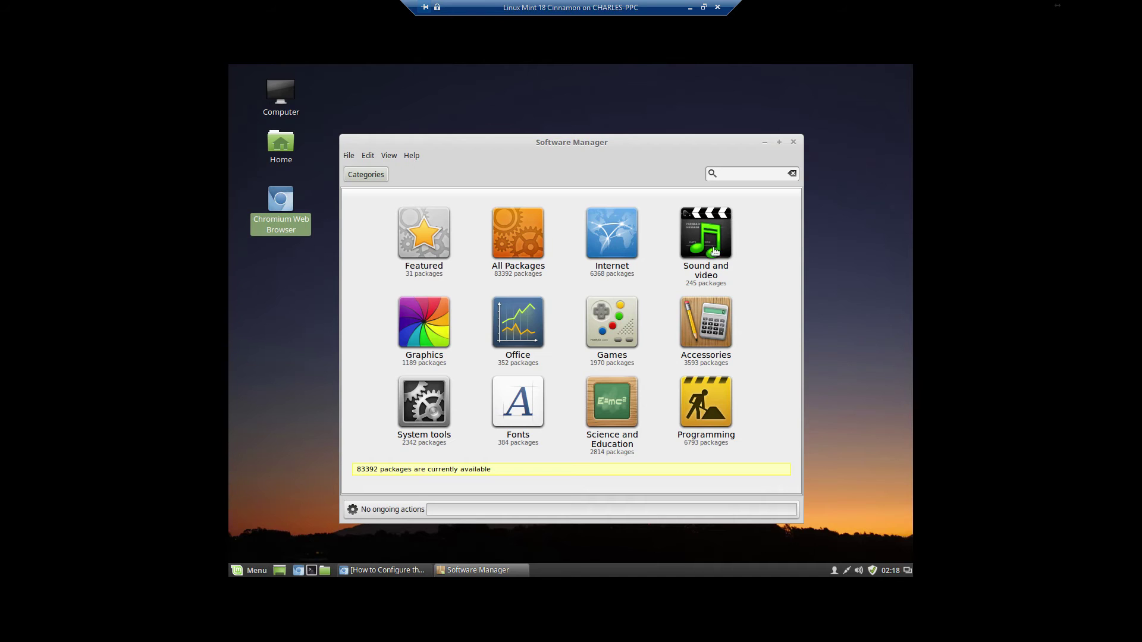
- Search for clam, install the Clamtk package and return to the search results
text(clam)
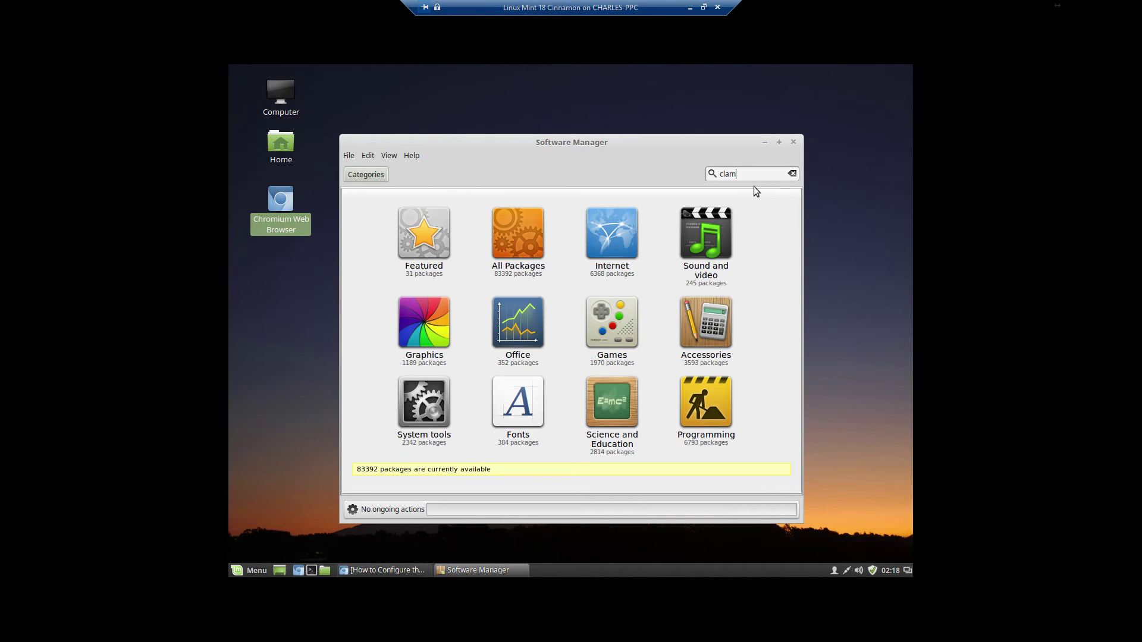
key(Return)
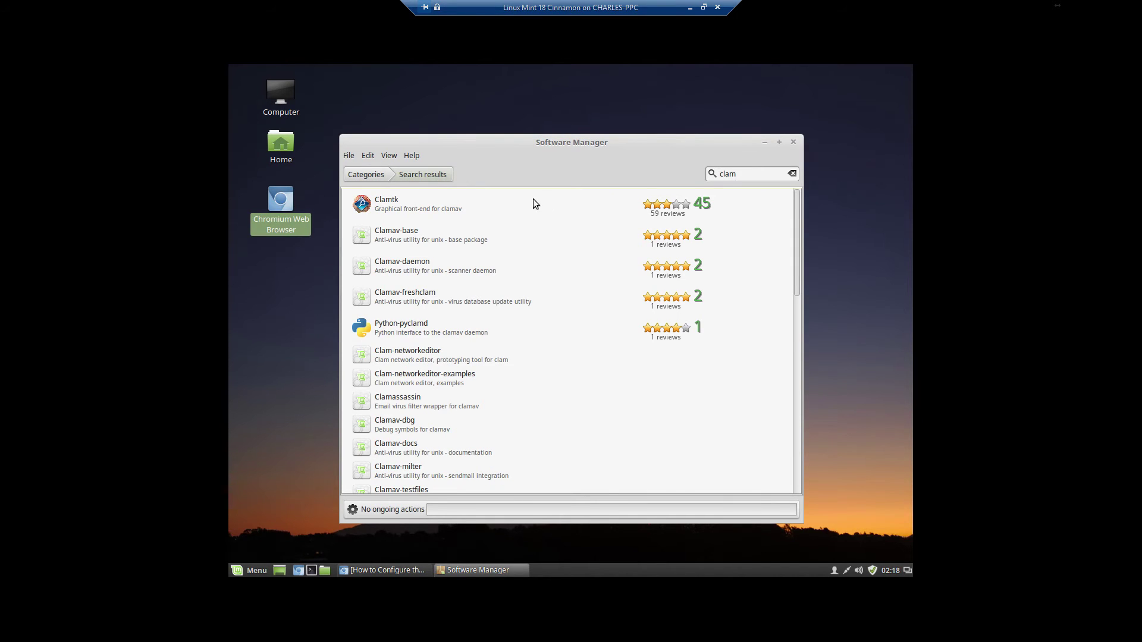
click(391, 208)
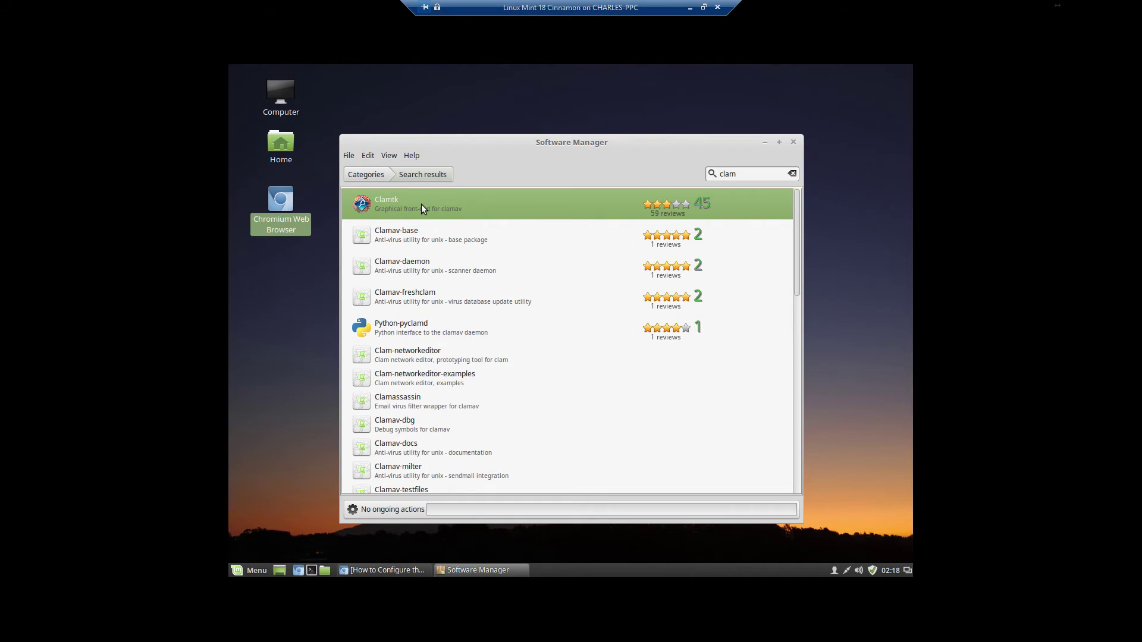
double_click(383, 200)
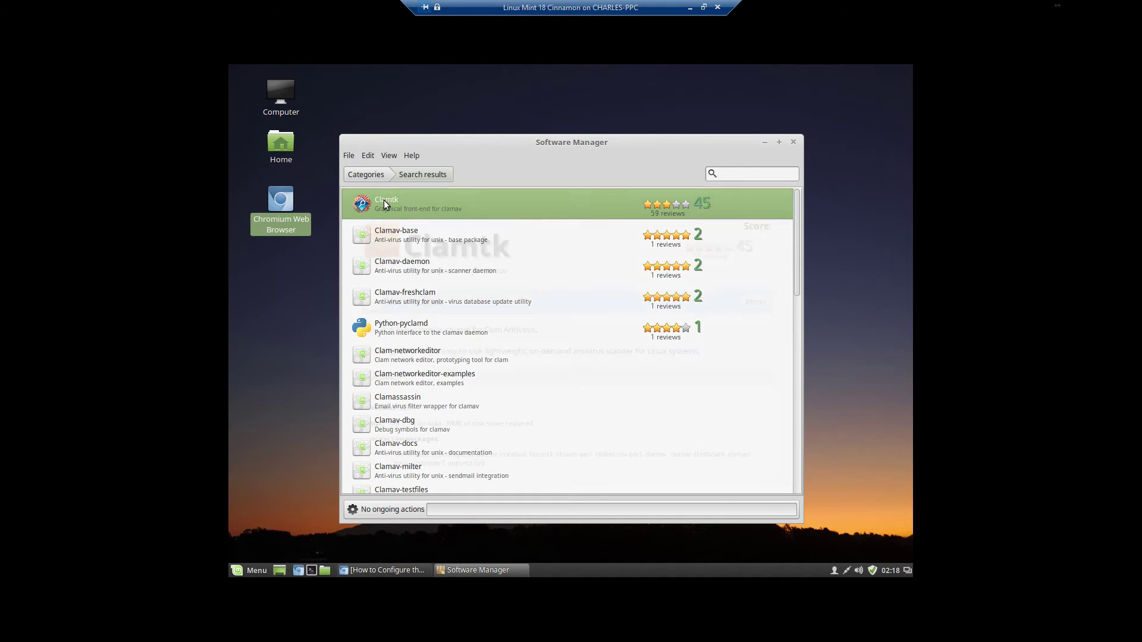
click(755, 303)
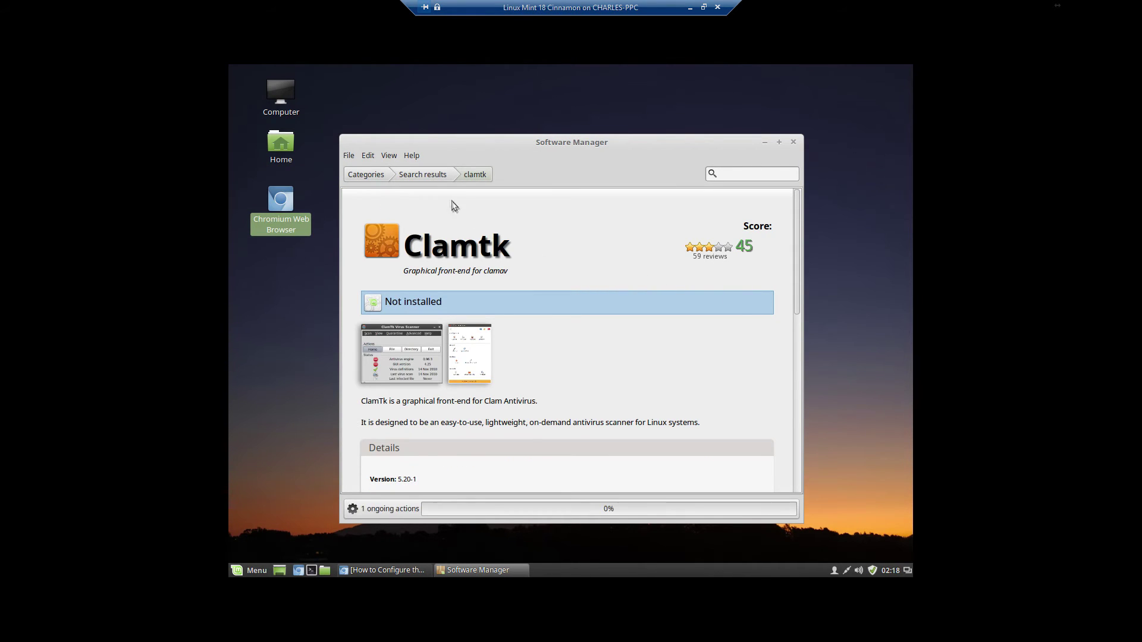
click(426, 175)
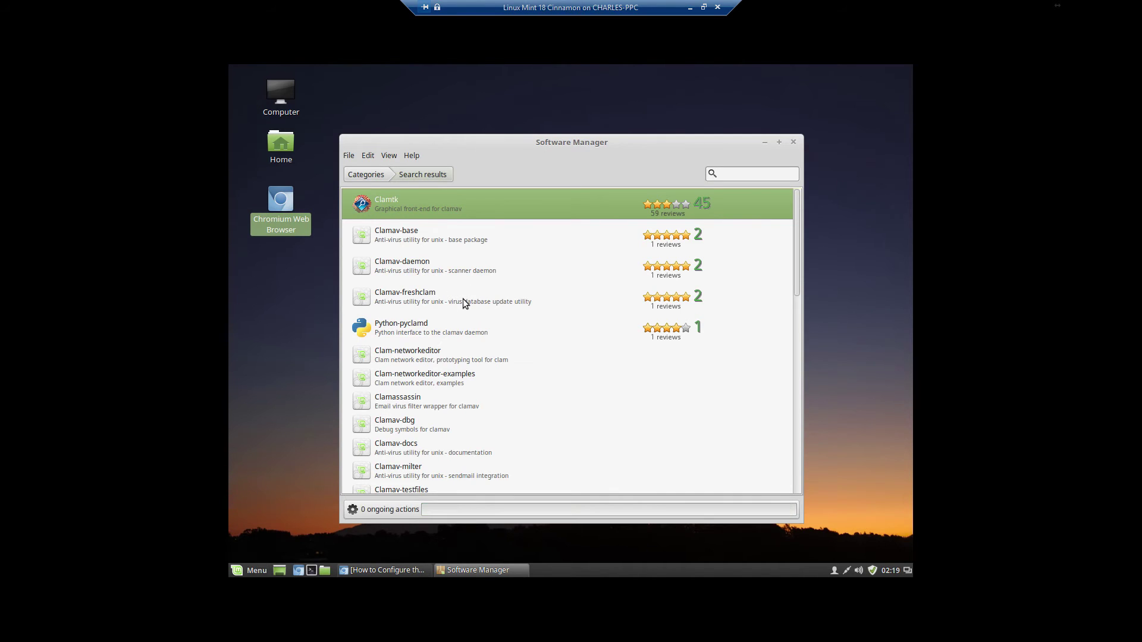
- Install the Clamav-base package from its details page and return to the search results
double_click(421, 238)
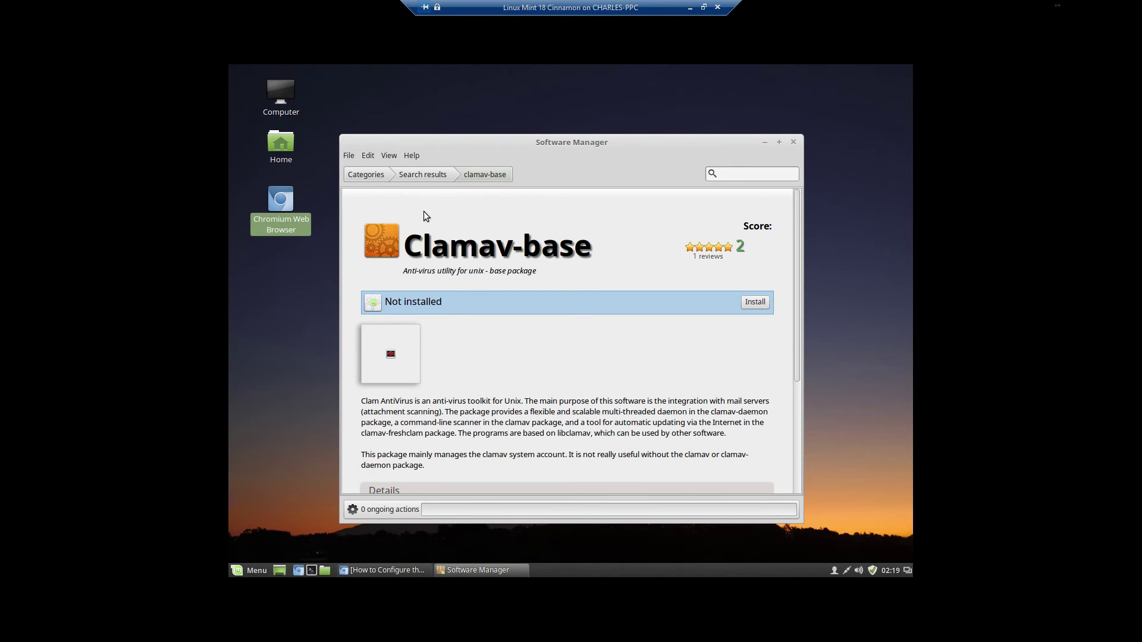
click(410, 175)
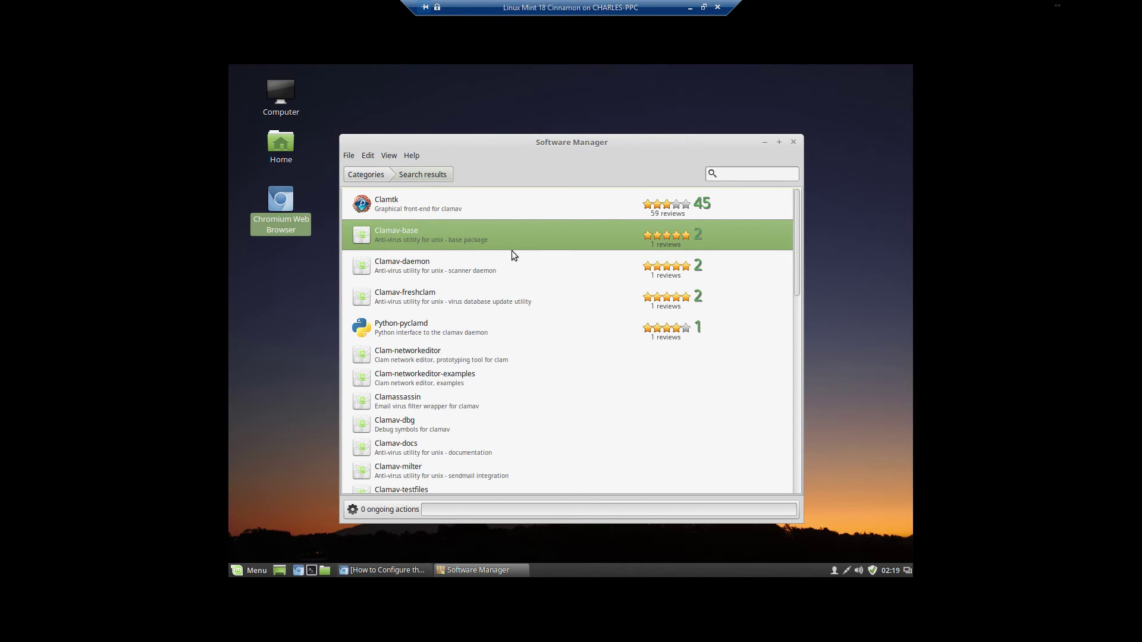
click(384, 208)
click(377, 236)
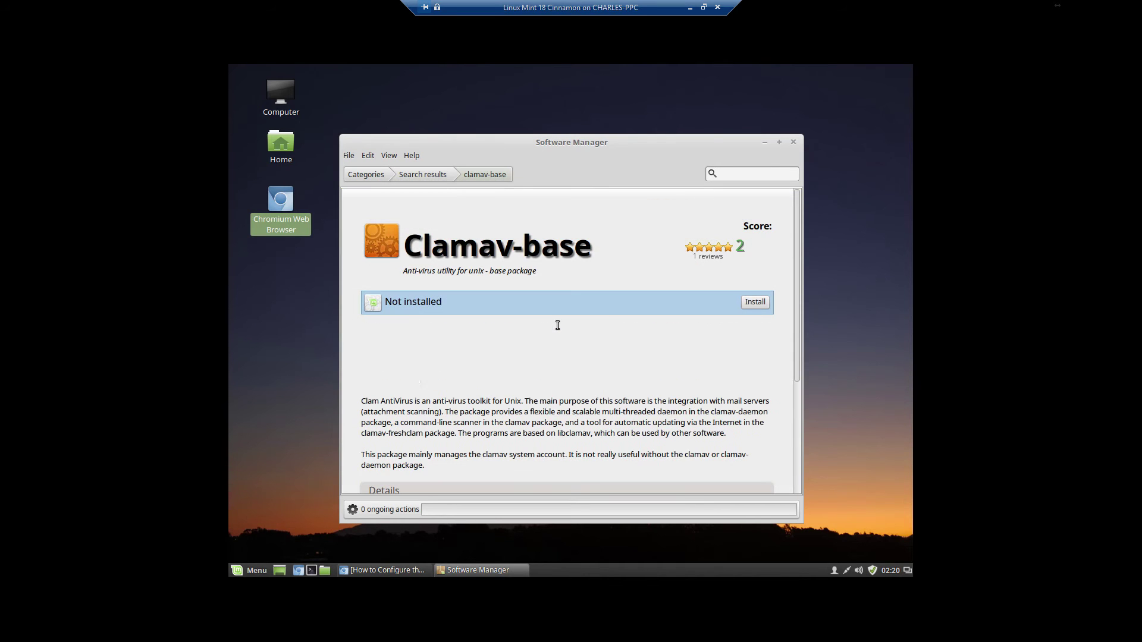
click(753, 302)
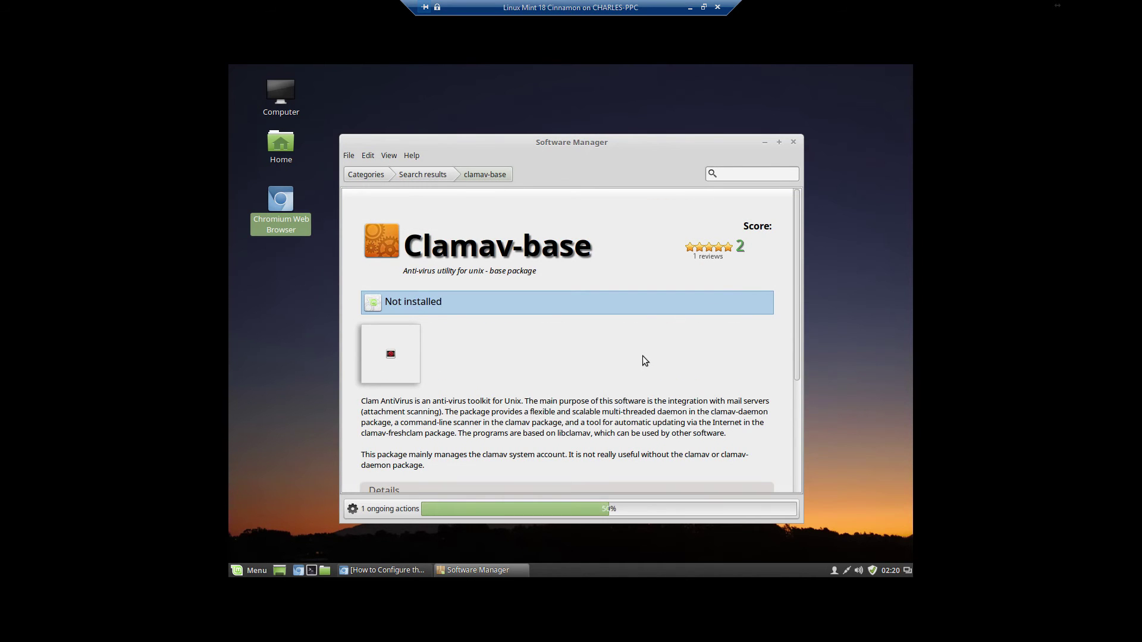
click(422, 174)
- Install the Clamav-daemon scanner package and return to the search results
click(422, 272)
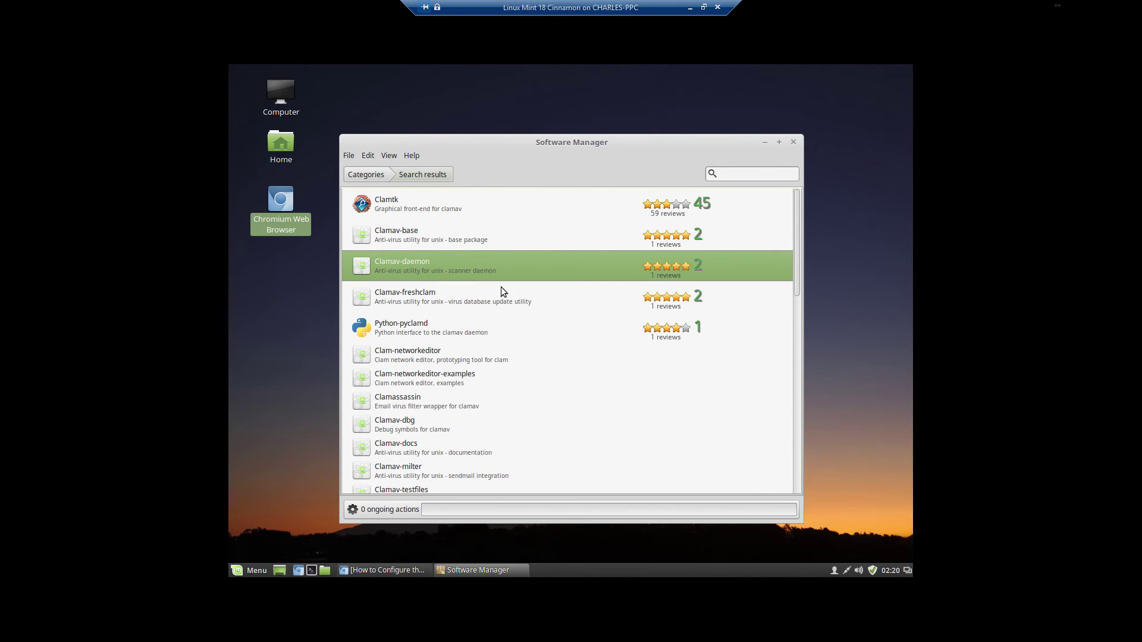
click(754, 302)
click(435, 175)
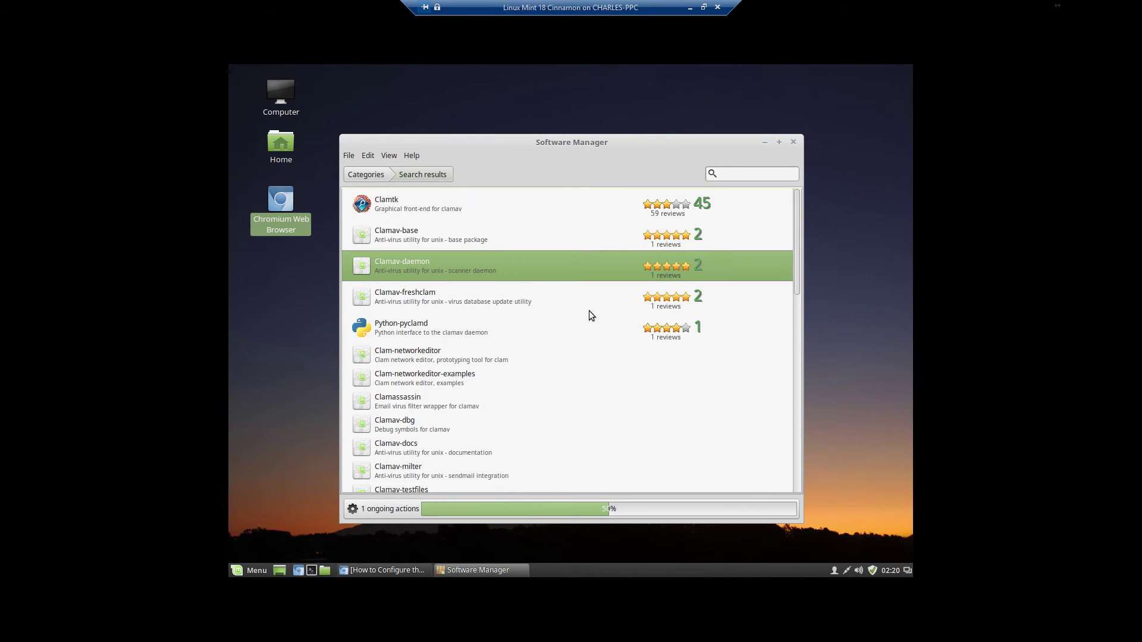
- Install the Clamav-freshclam virus database update utility and return to the search results
click(412, 297)
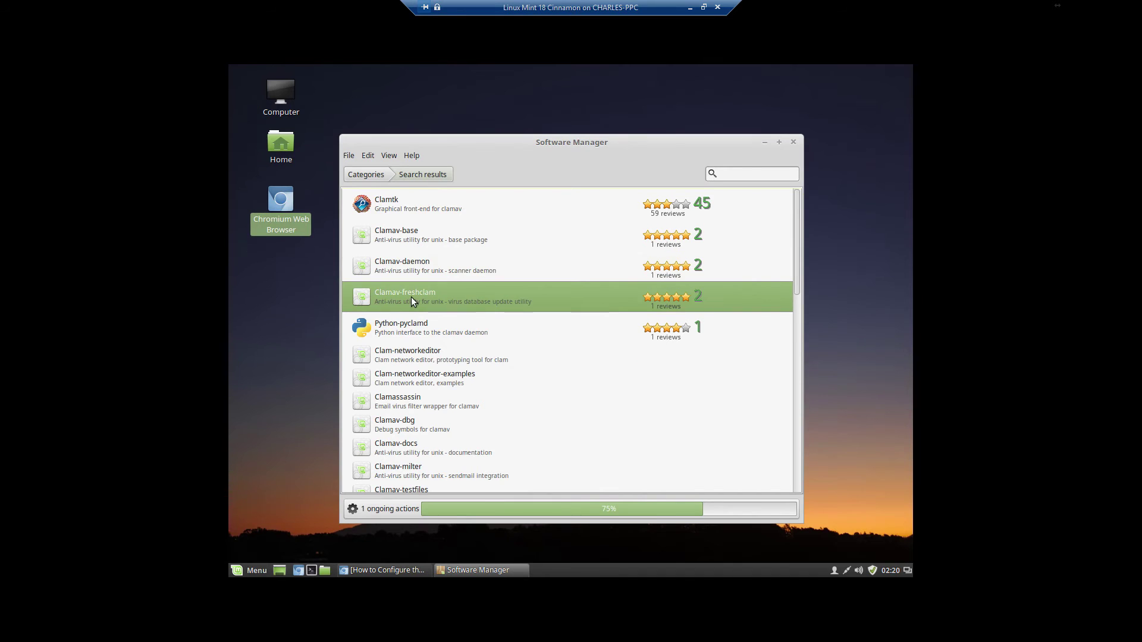
double_click(418, 302)
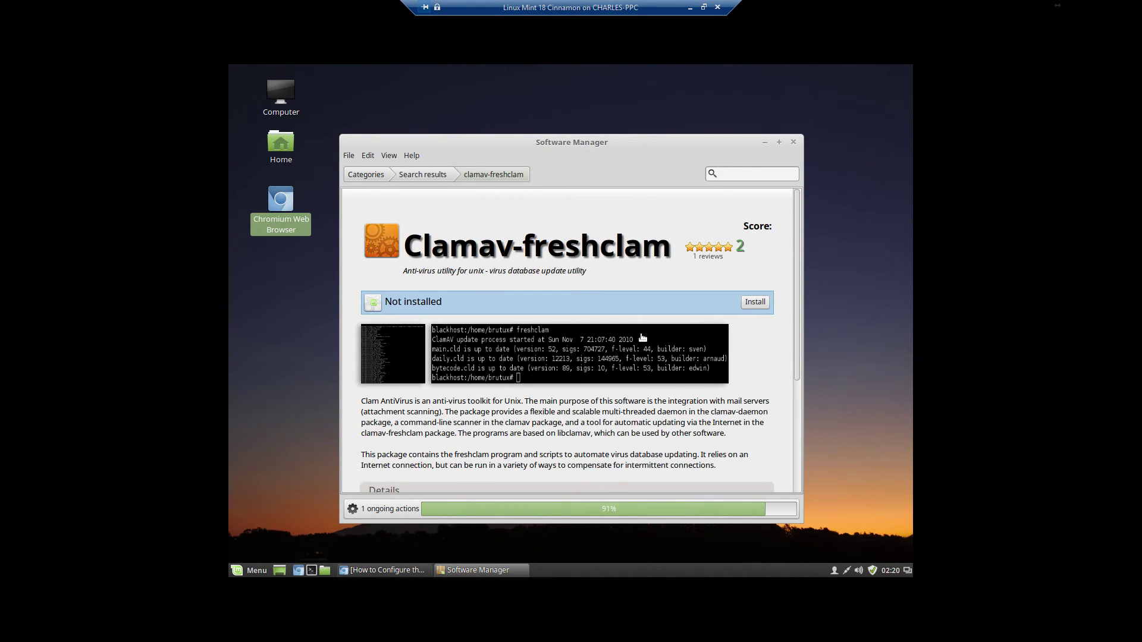
click(754, 303)
click(426, 175)
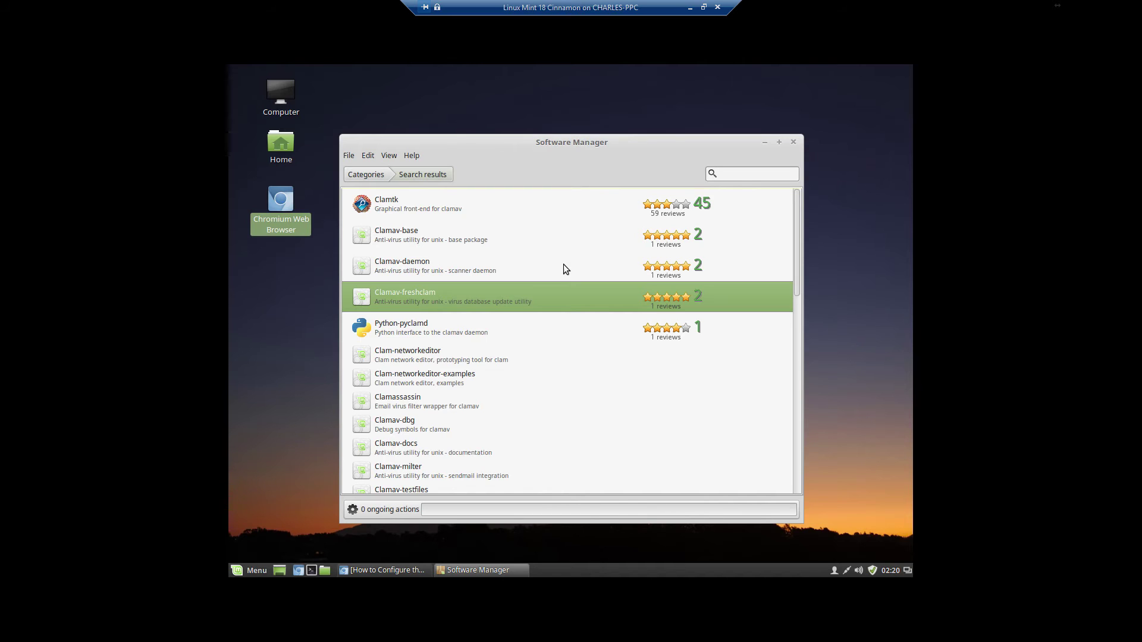
- Examine the details page of the Clamassassin package, go back to the categories and close Software Manager
click(401, 409)
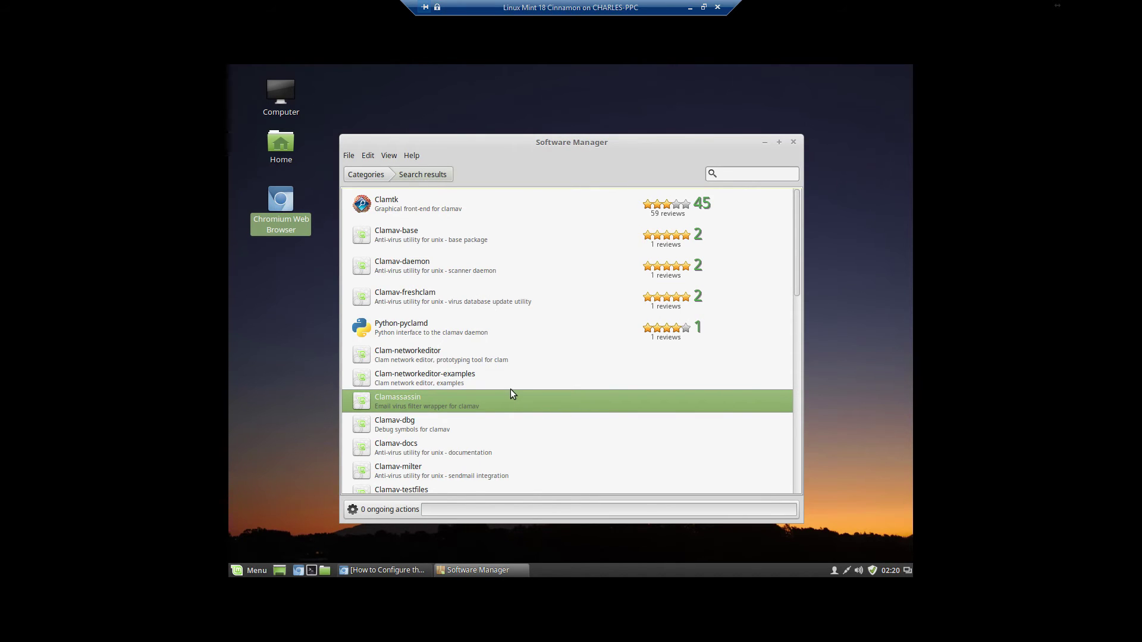
double_click(423, 402)
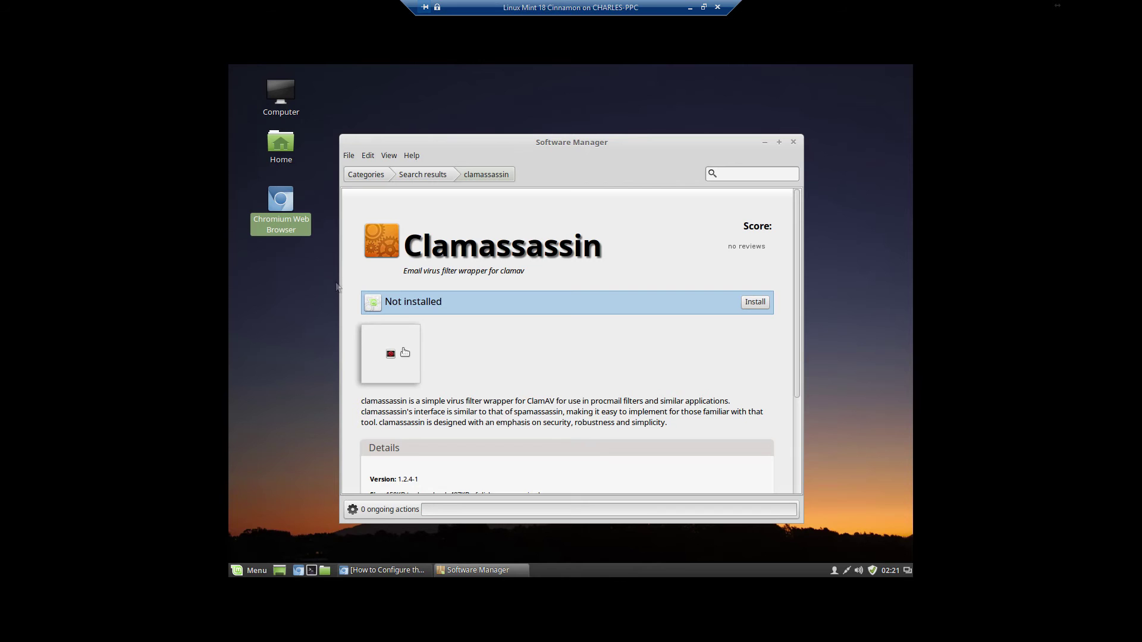
click(430, 176)
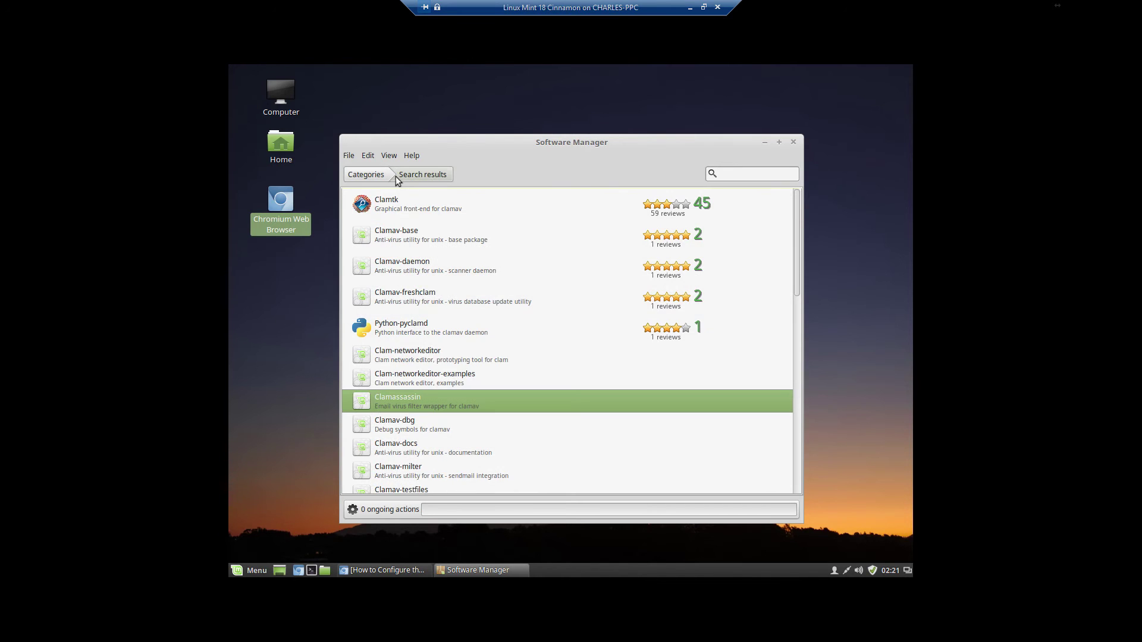
click(380, 175)
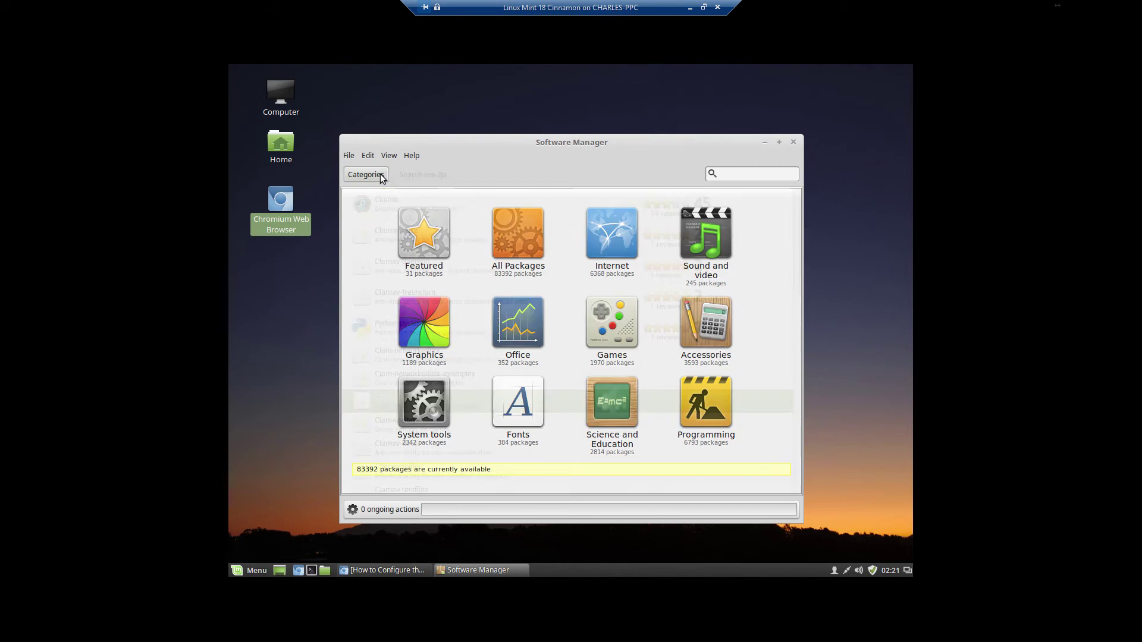
click(793, 141)
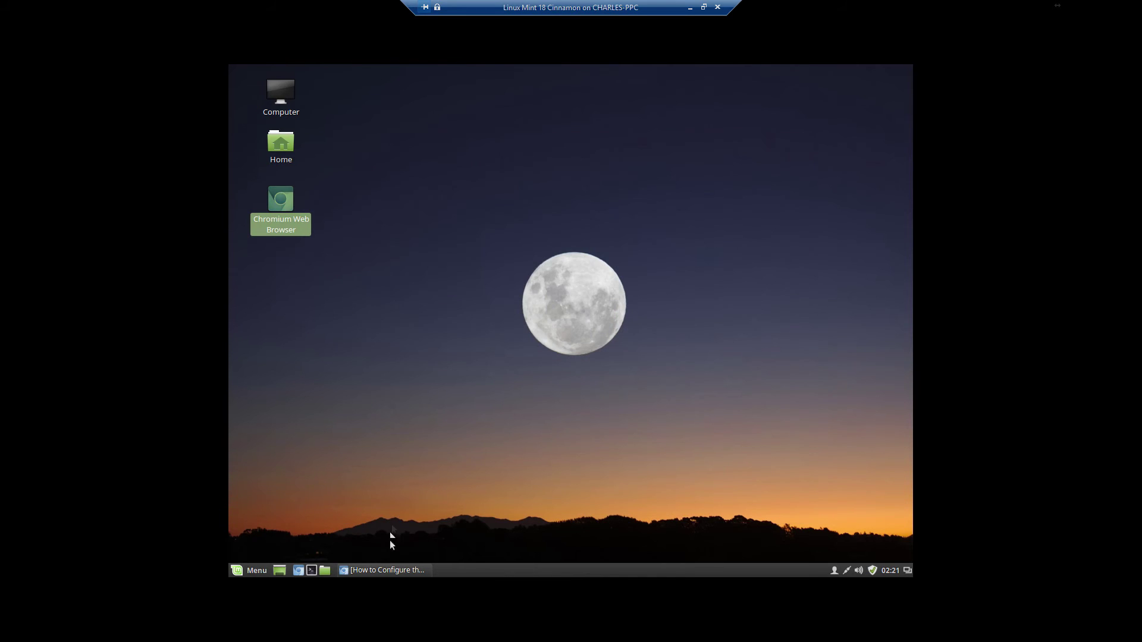
- Add a ClamTk shortcut to the desktop from the list of all applications
click(249, 570)
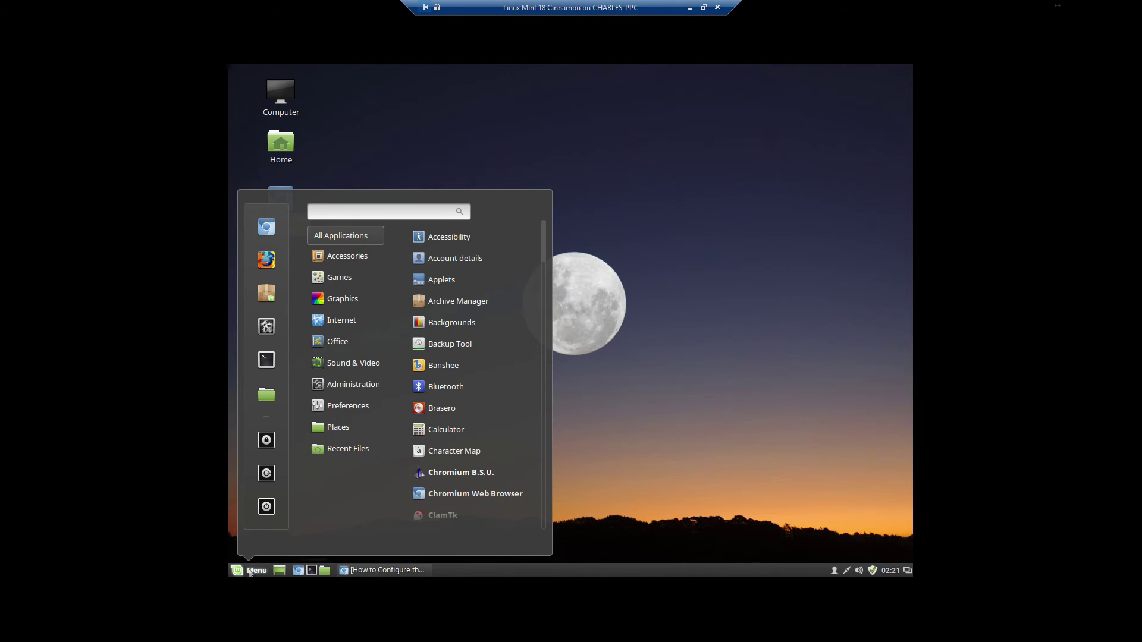
mouse_move(324, 452)
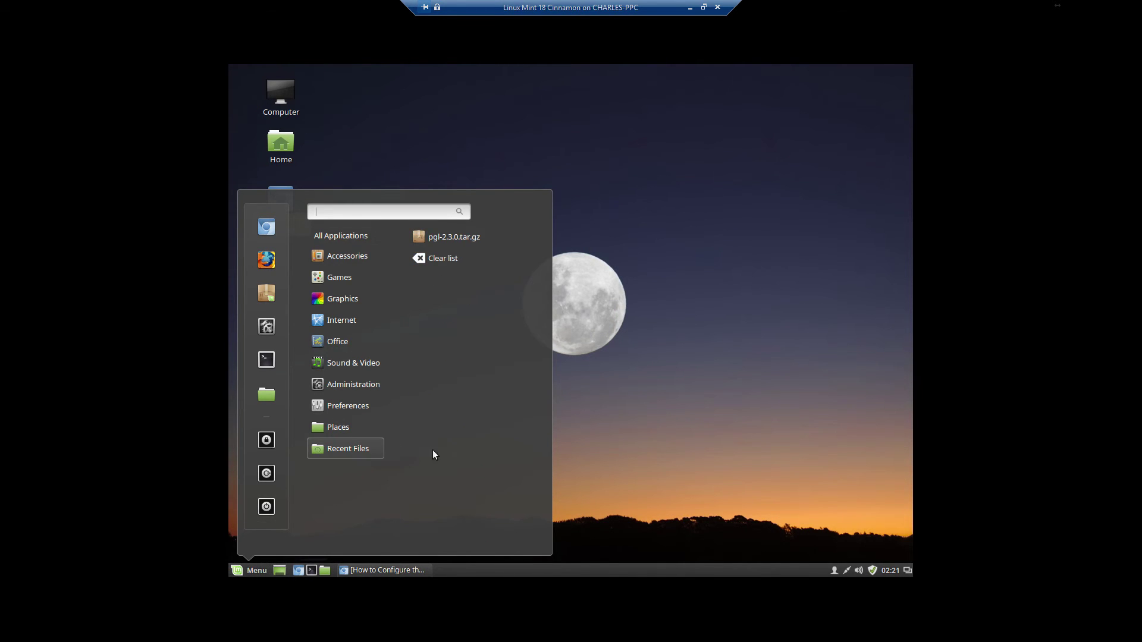
mouse_move(347, 232)
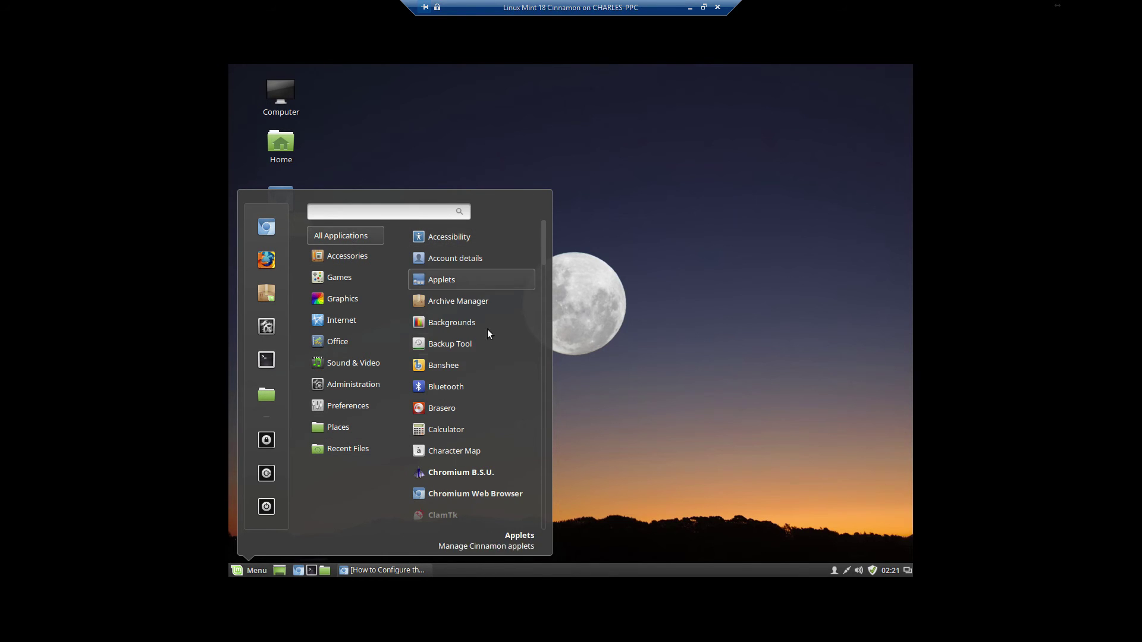
scroll(488, 357, down, 3)
right_click(458, 414)
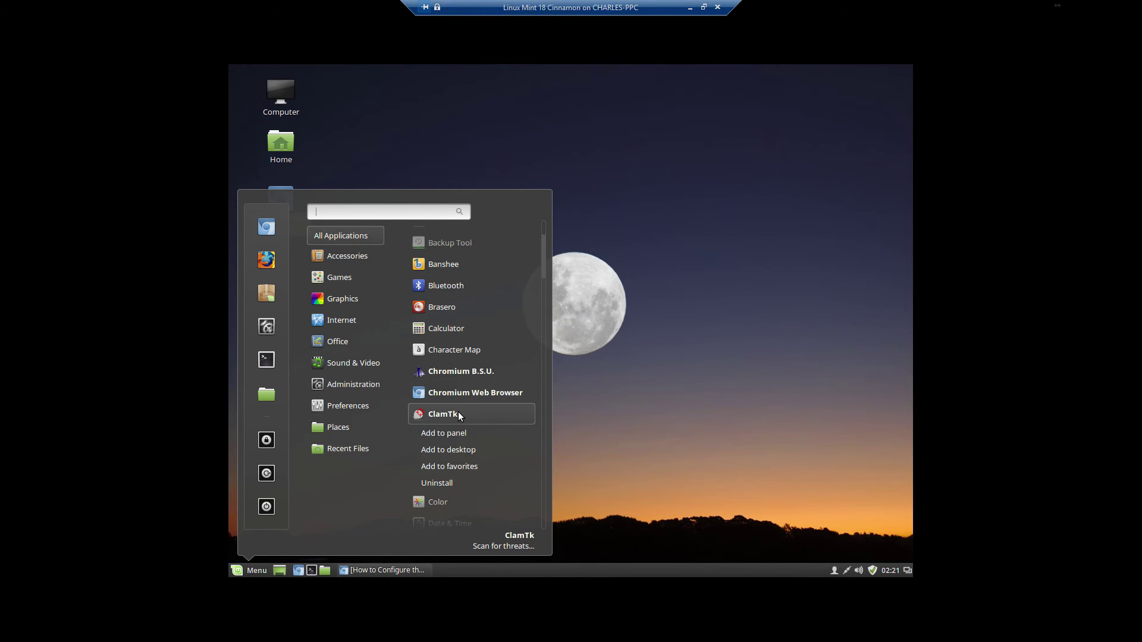
click(470, 452)
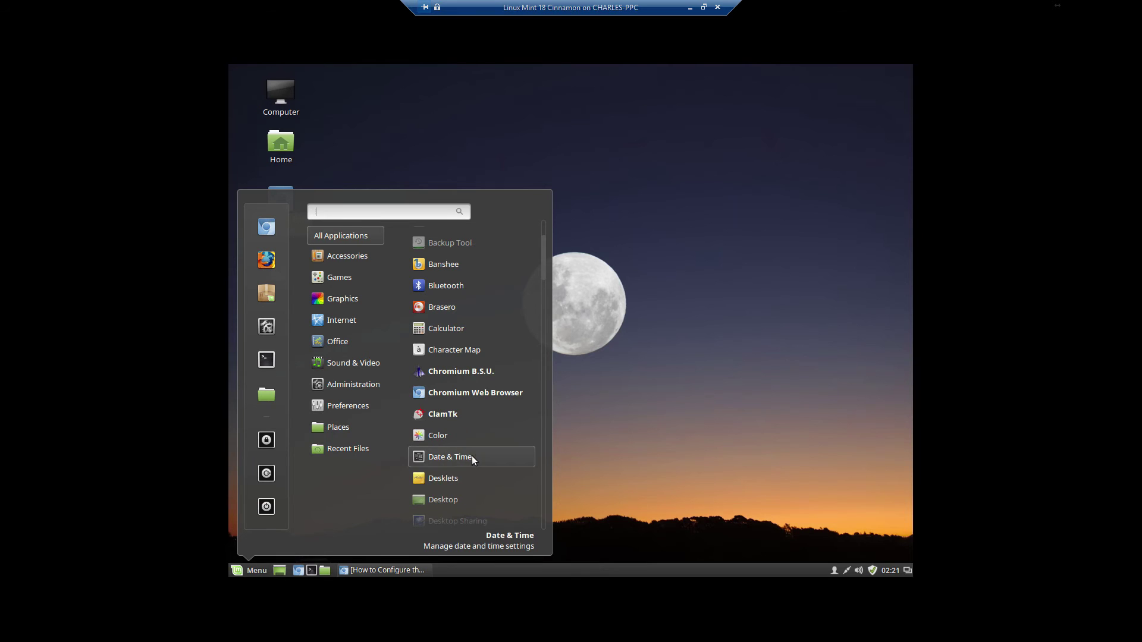
- Add a PeerGuardian Linux shortcut to the desktop from the list of all applications
scroll(494, 413, down, 4)
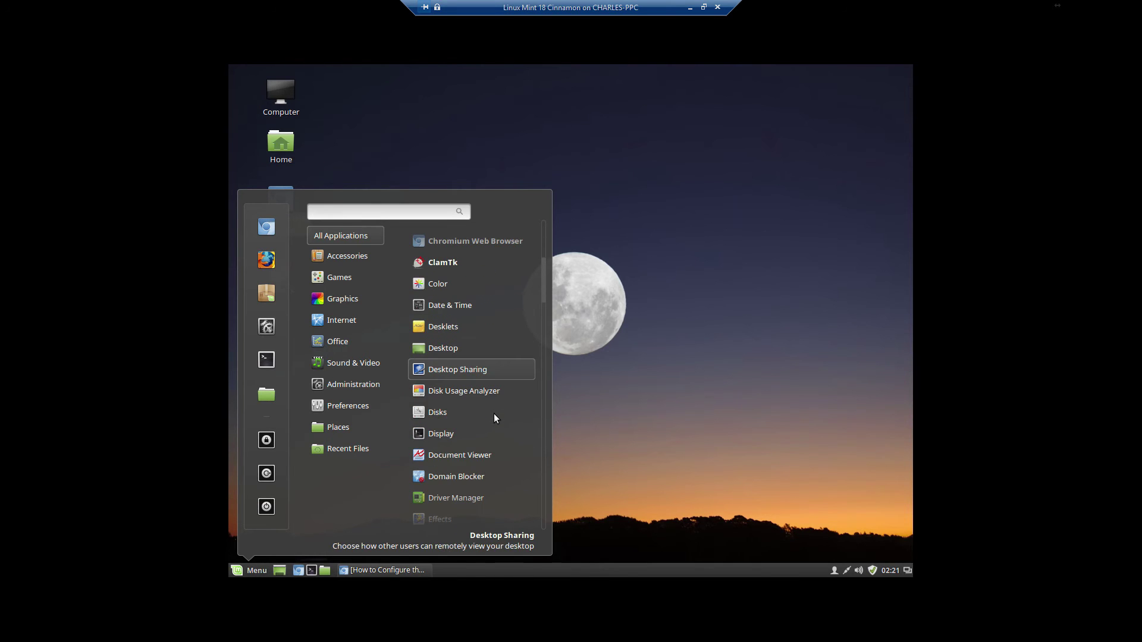
scroll(493, 413, down, 3)
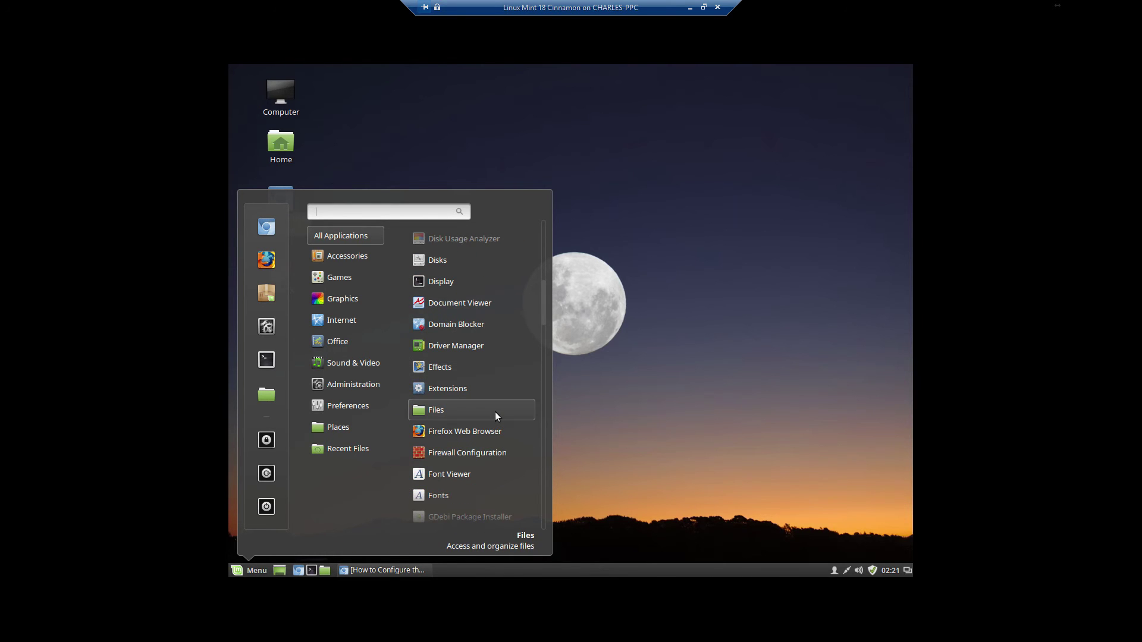
scroll(494, 407, down, 6)
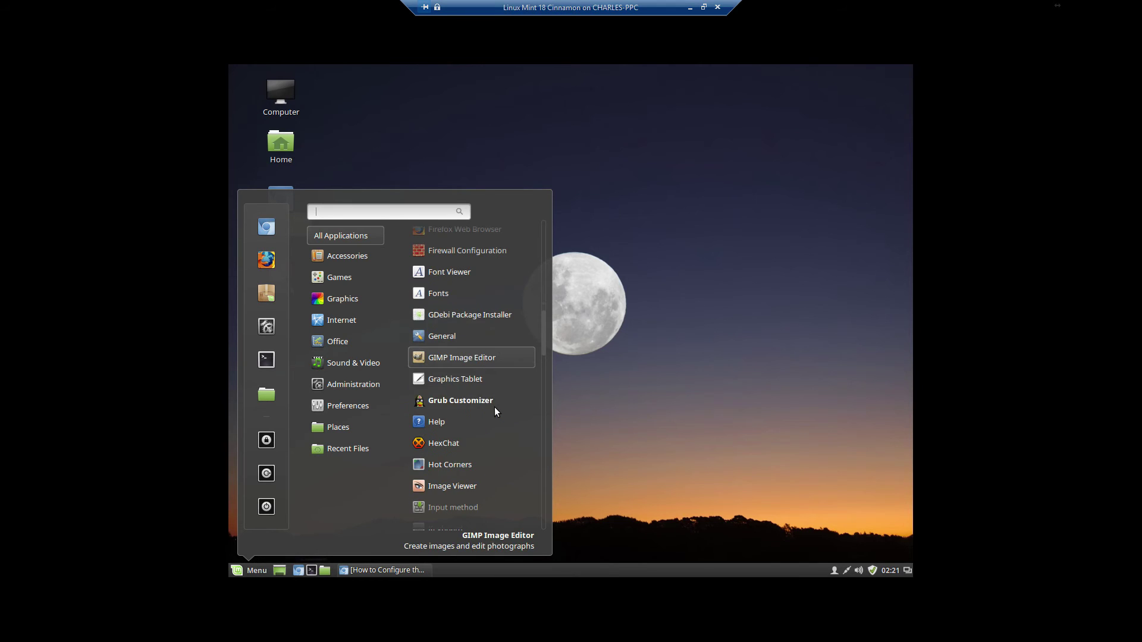
scroll(494, 407, down, 9)
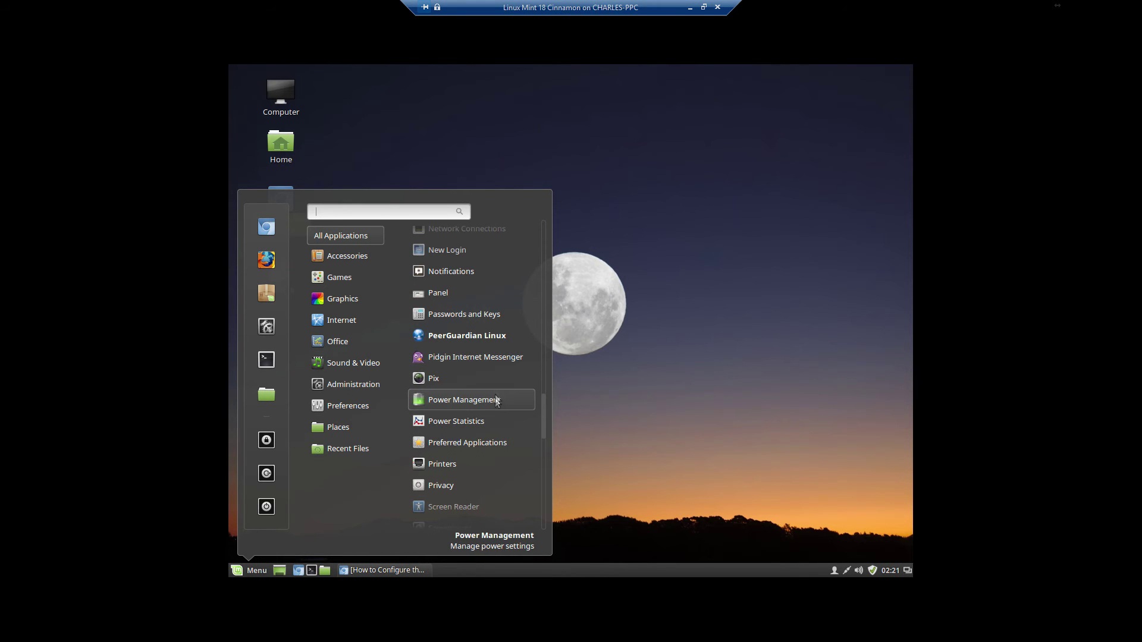
right_click(472, 337)
click(481, 371)
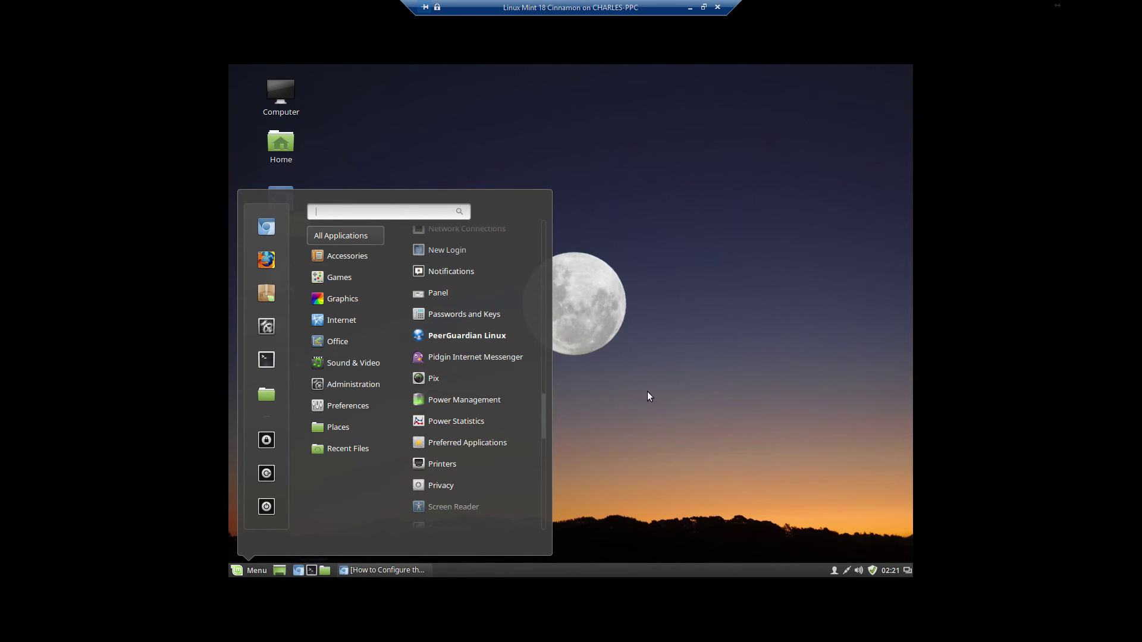
click(645, 369)
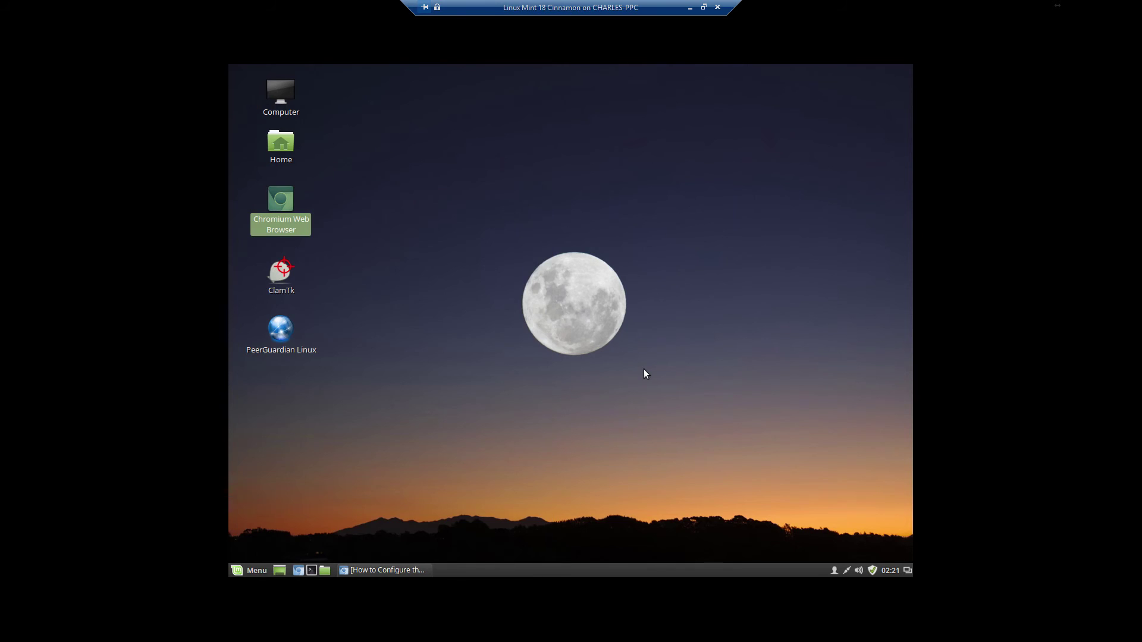
- Launch PeerGuardian Linux from its desktop shortcut and update its blocklists, authorizing with the account password
double_click(278, 330)
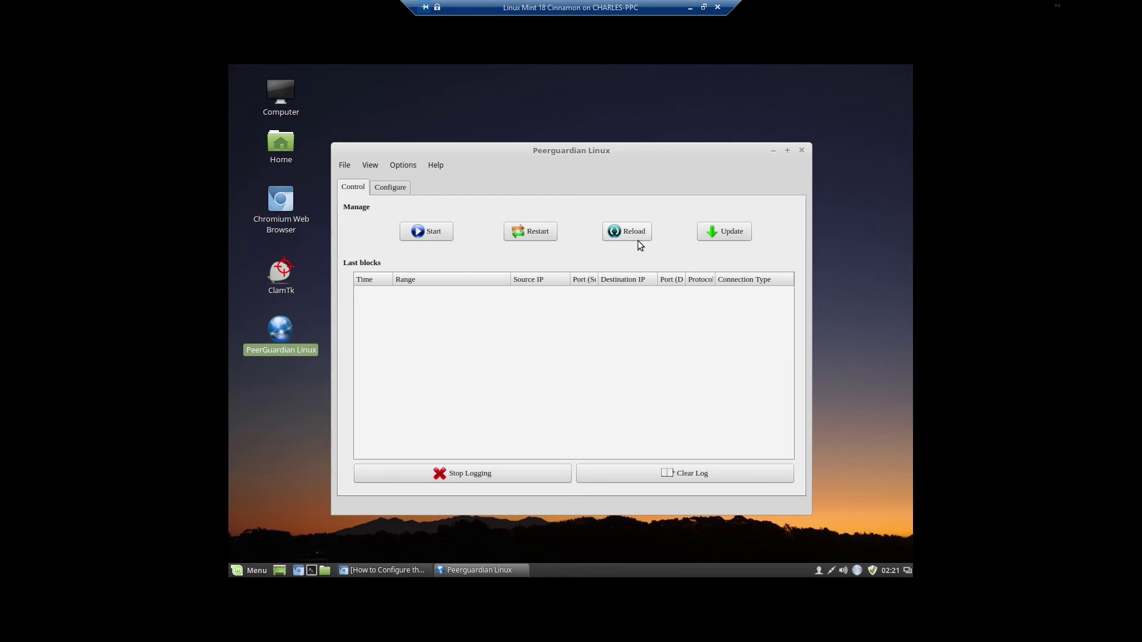
click(729, 232)
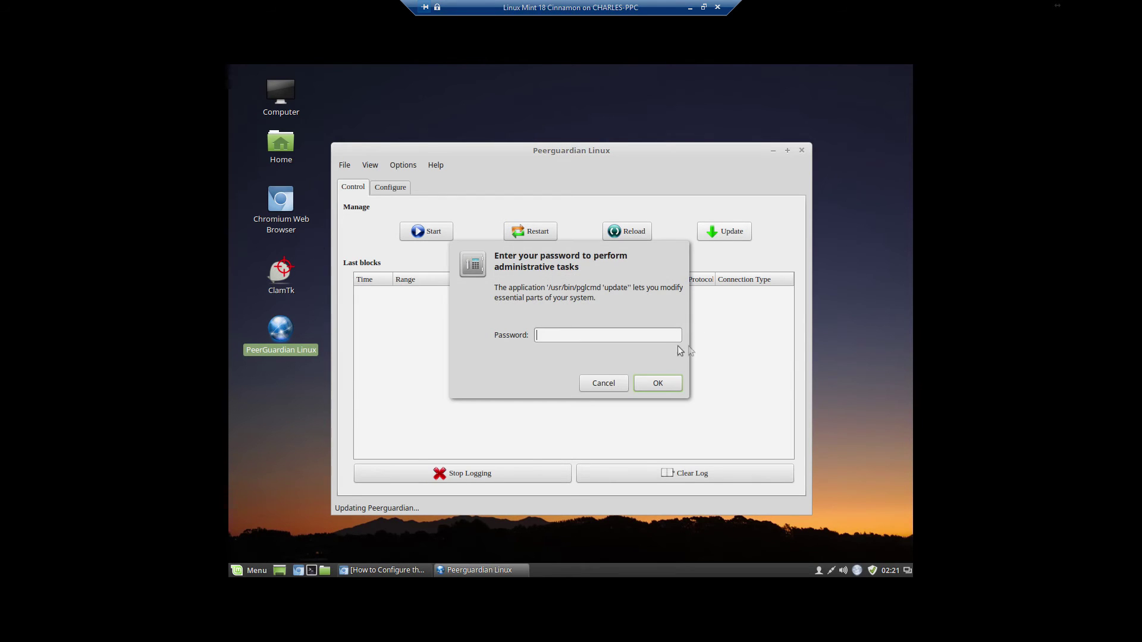
text(••••••••••••)
key(Return)
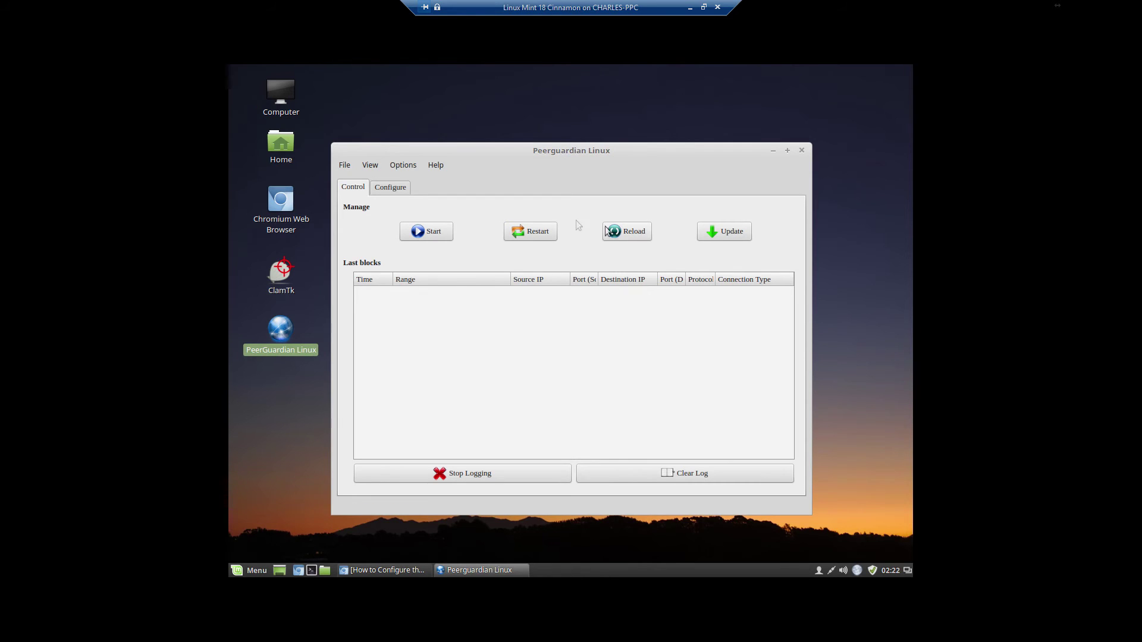
- Try to reload PeerGuardian, dismiss the dialog and restart the service, entering the account password
click(620, 238)
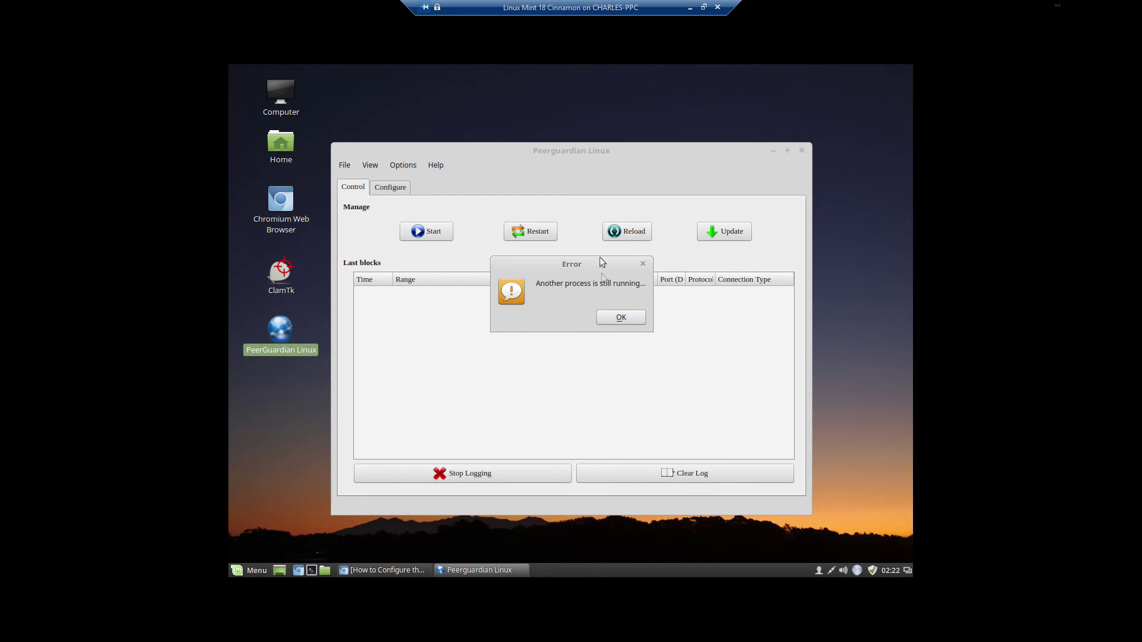
click(622, 318)
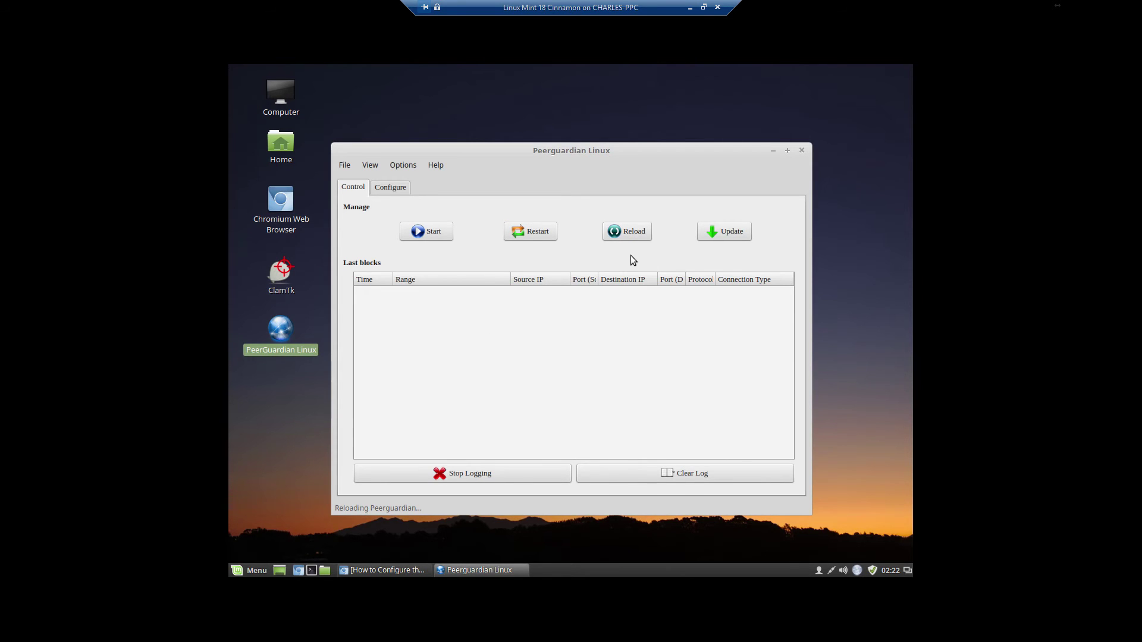
click(544, 234)
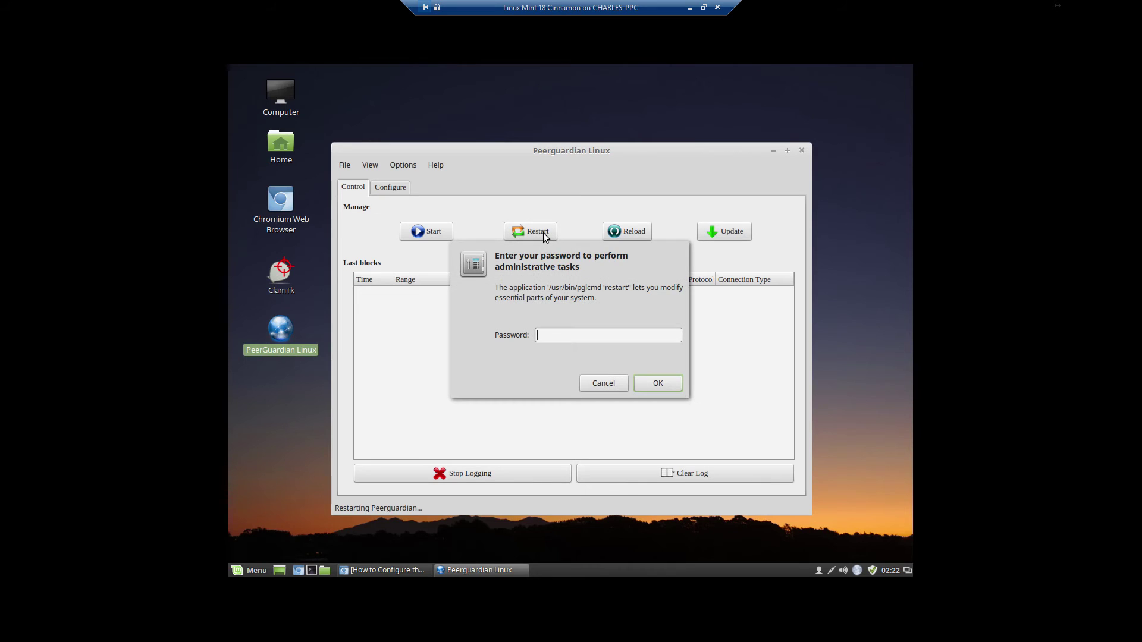
text(••••••••••)
key(Return)
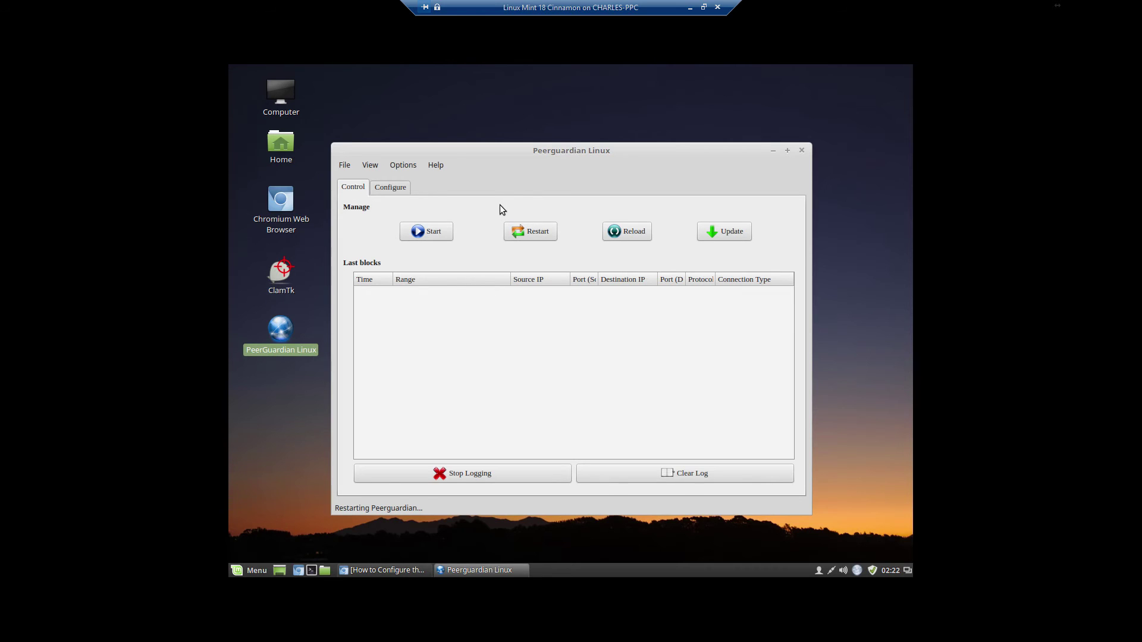
- Enable starting PeerGuardian at system boot in its configuration and look through the available blocklists
click(400, 189)
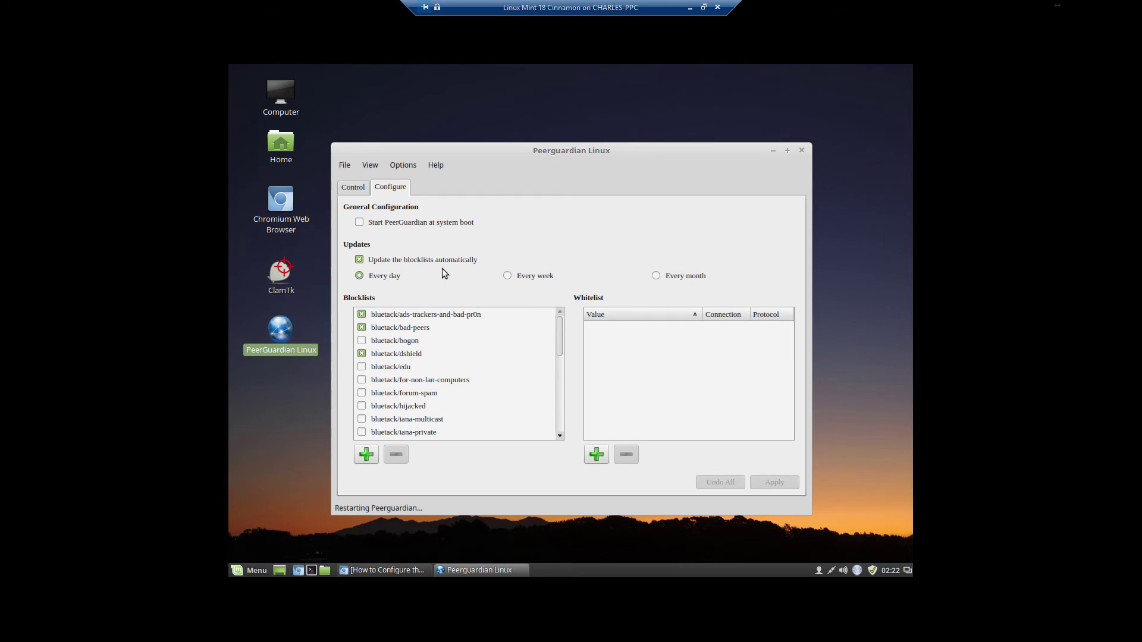
click(360, 223)
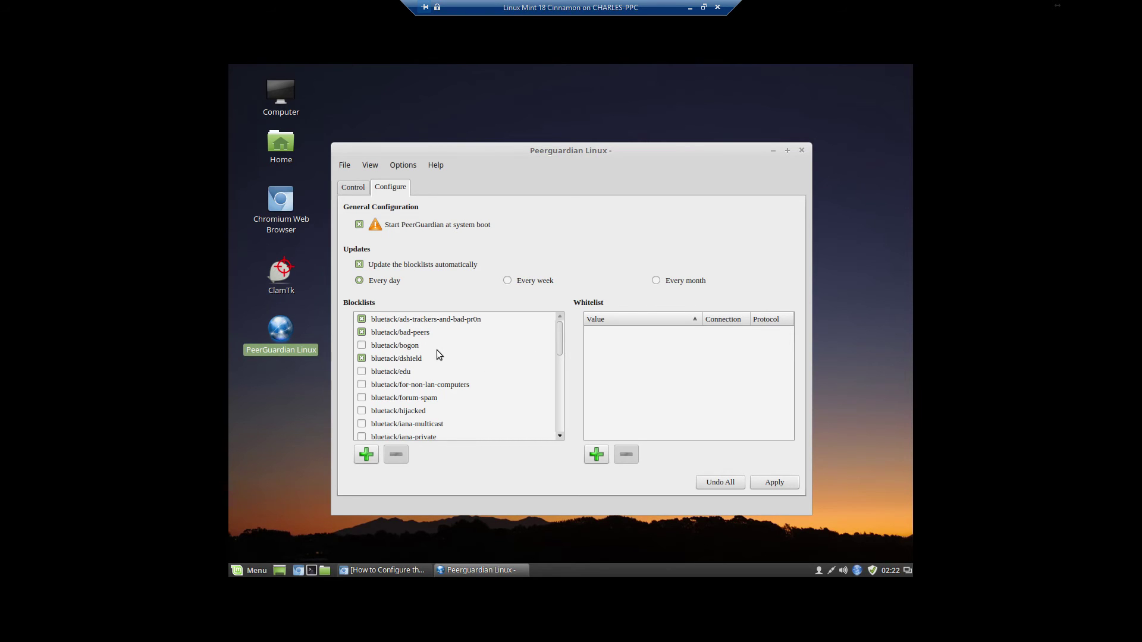
click(375, 346)
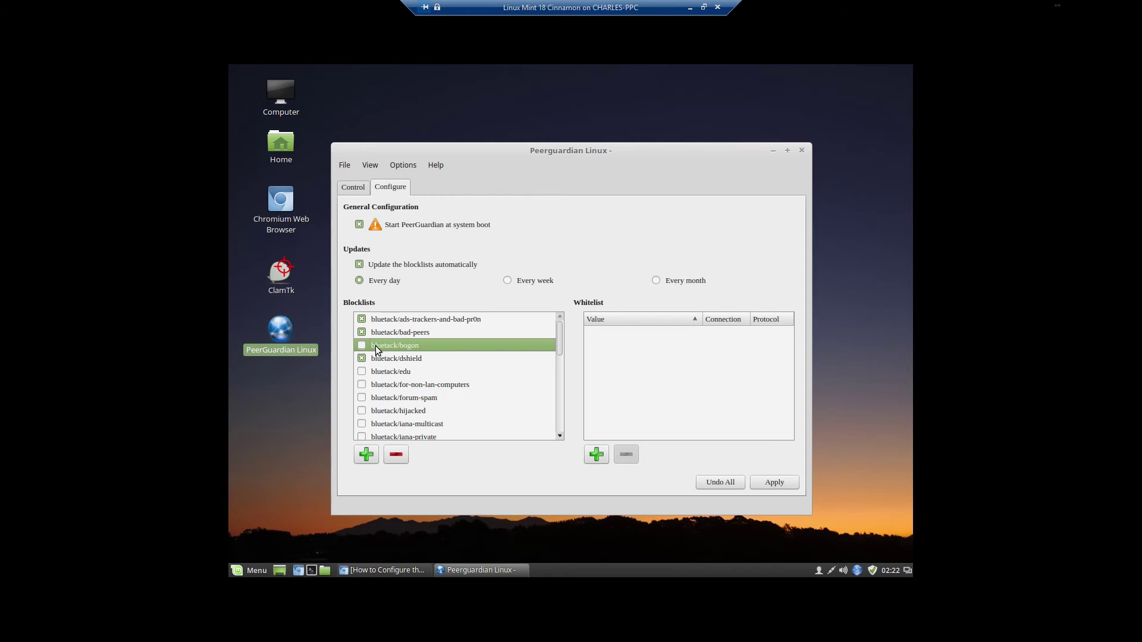
scroll(467, 349, down, 5)
scroll(473, 353, down, 3)
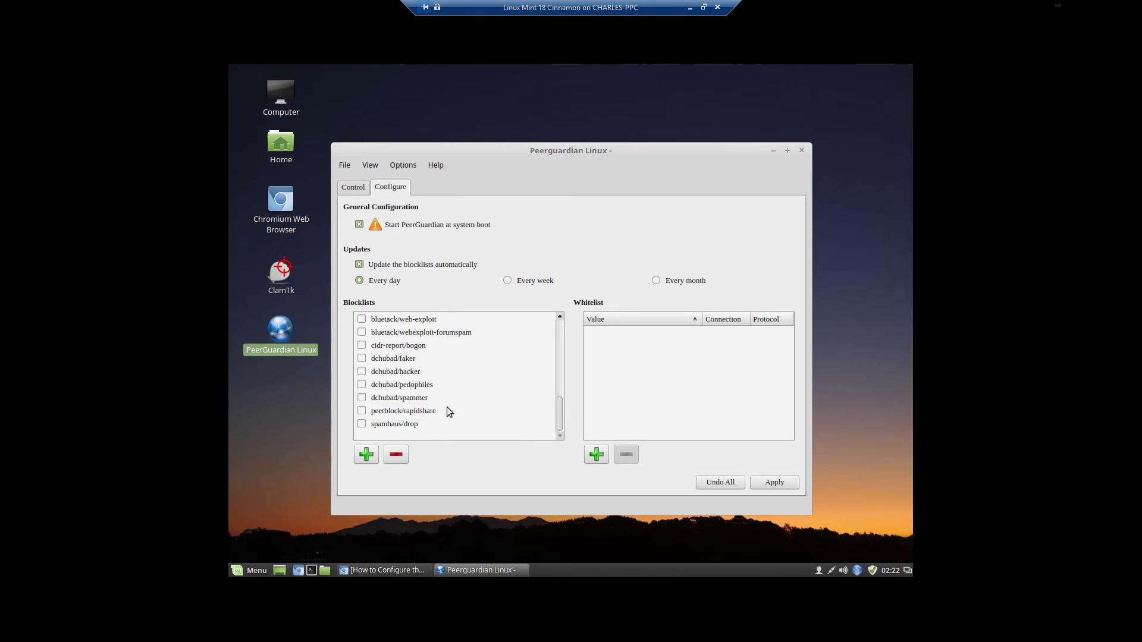
scroll(445, 411, up, 1)
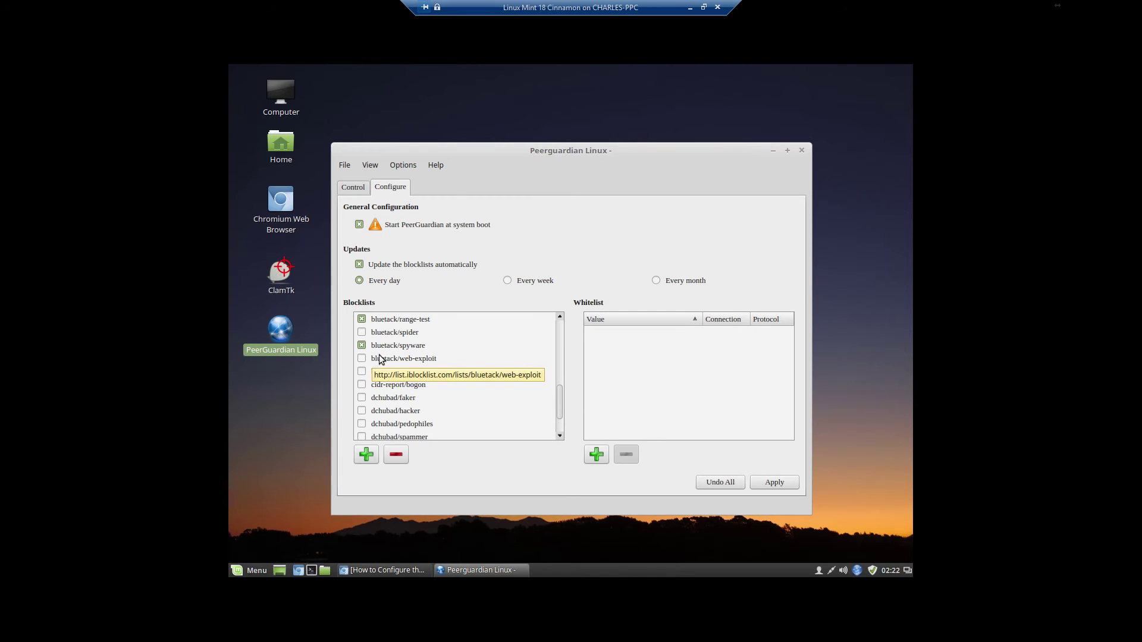
scroll(380, 380, up, 5)
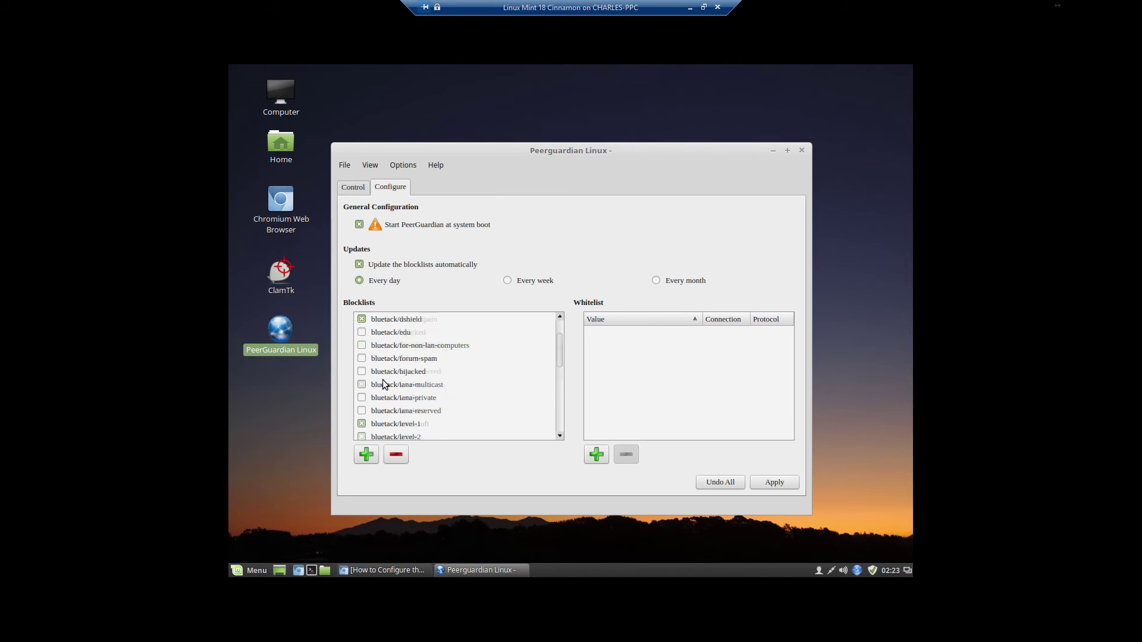
- Examine the logged entries of the last blocked connections, including Tor, PC World, MediaMath and Rocket Fuel
click(357, 188)
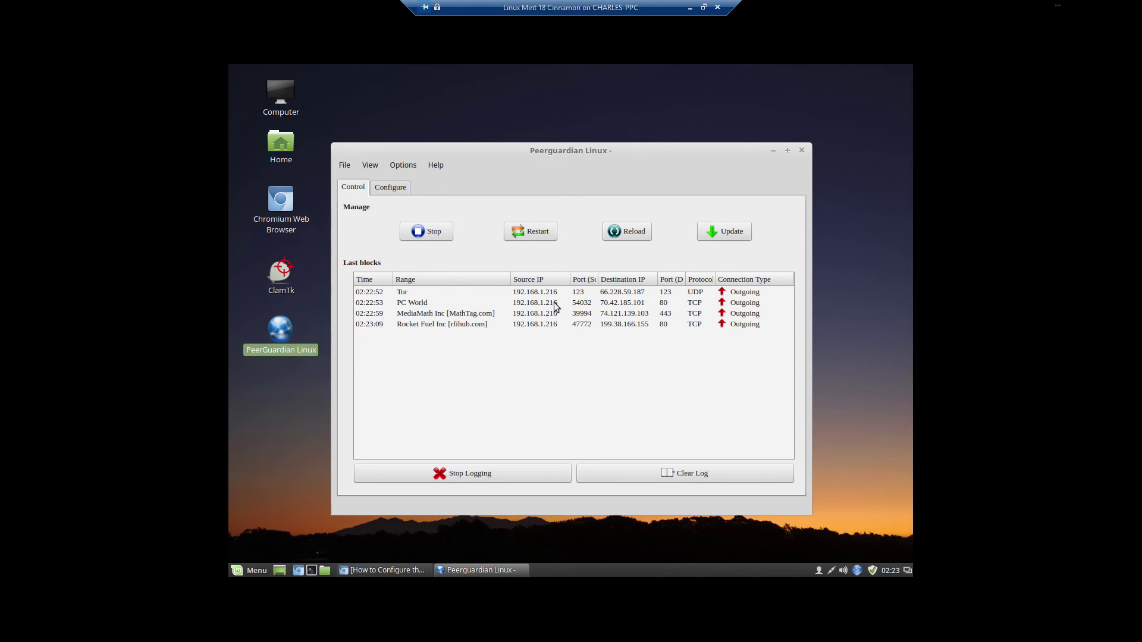
click(422, 302)
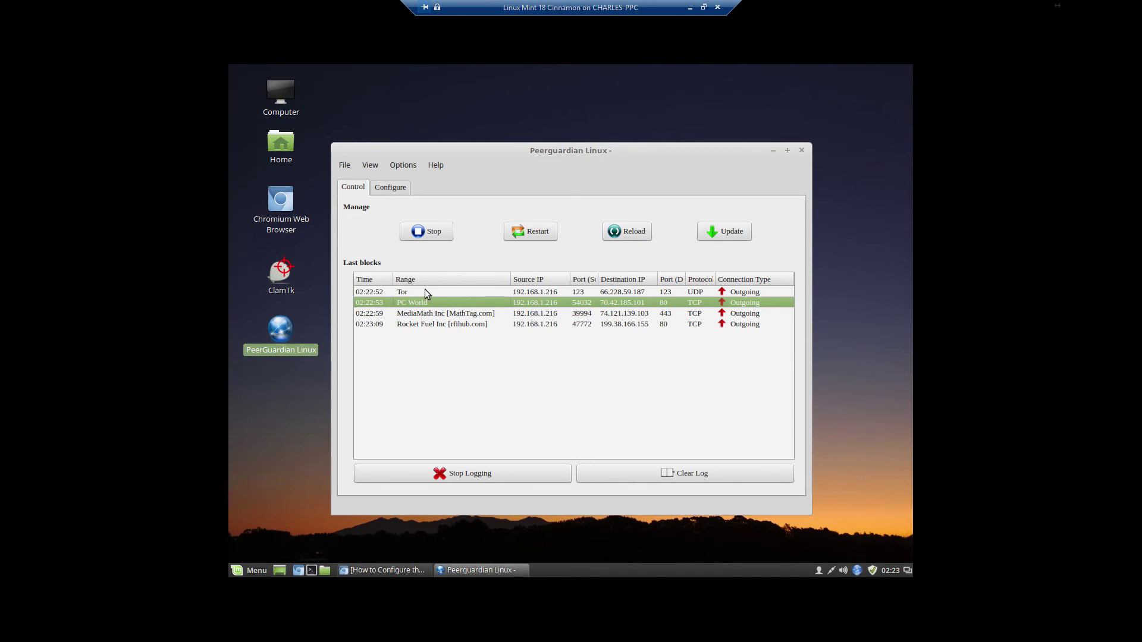
click(424, 289)
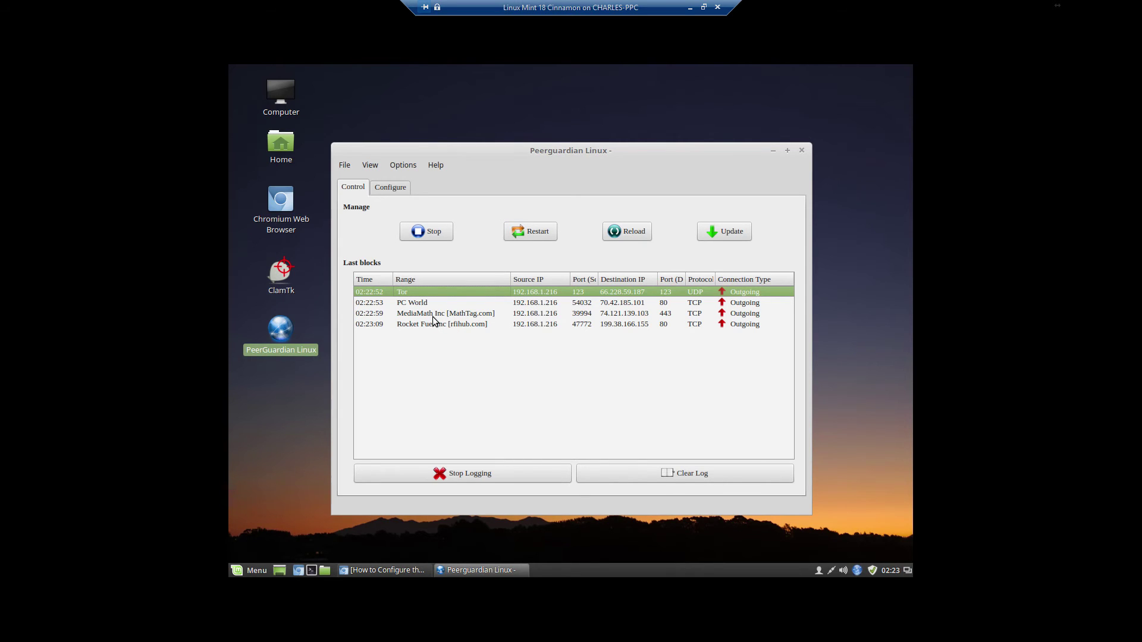
click(433, 317)
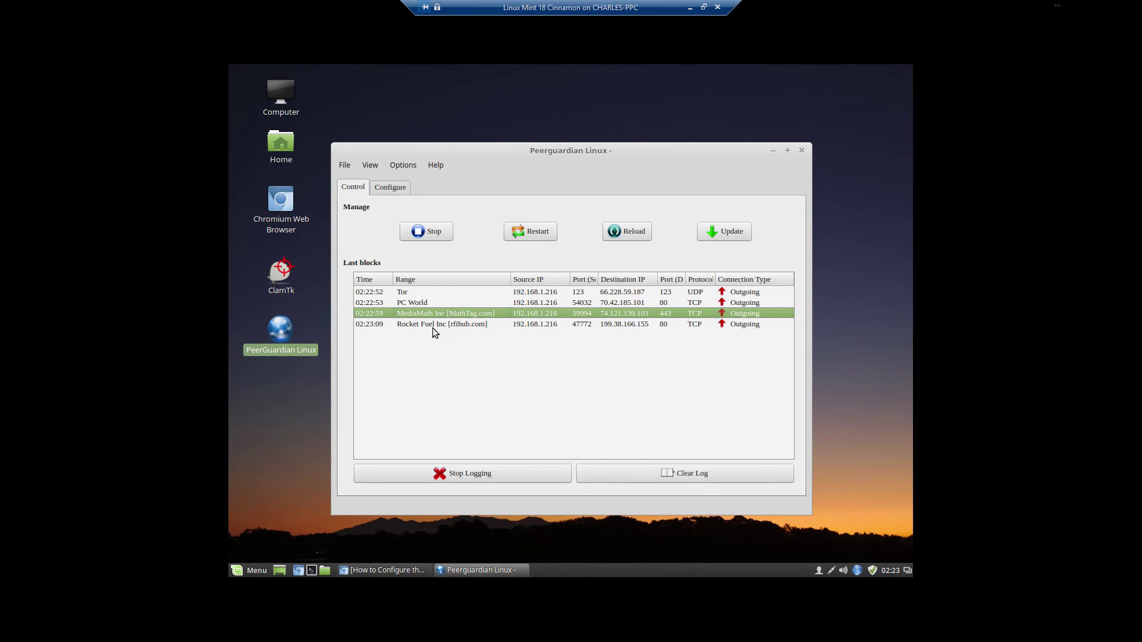
click(433, 326)
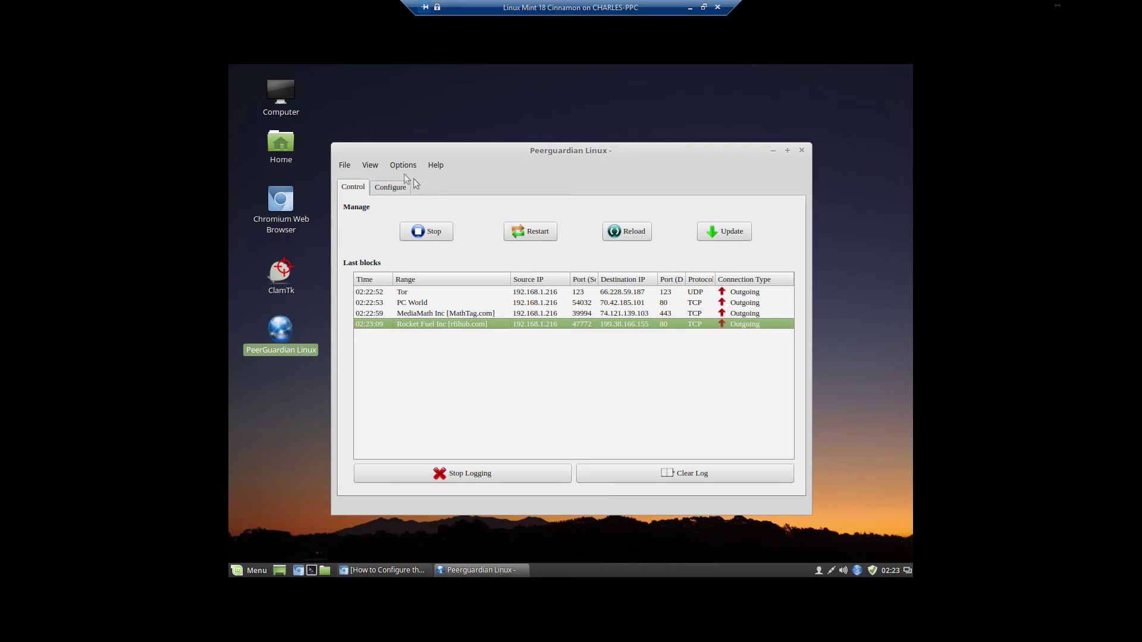
- Enable the bluetack blocklists bogon, edu, for-non-lan-computers, forum-spam and hijacked in the configuration
click(386, 189)
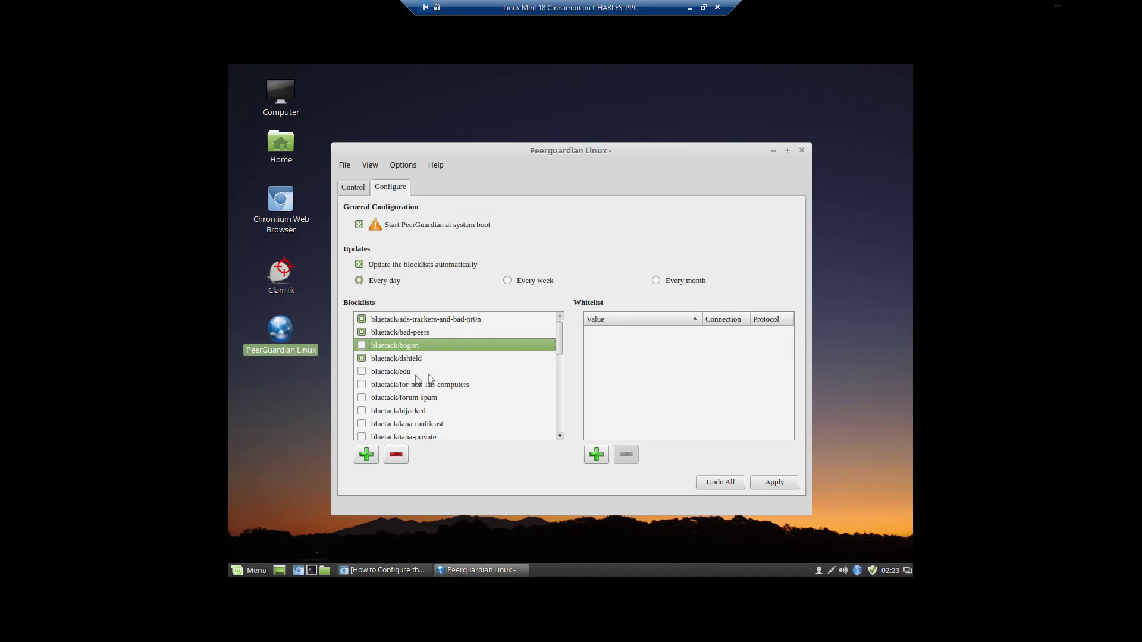
click(361, 345)
click(361, 371)
click(361, 384)
click(361, 397)
click(362, 410)
- Enable the bluetack blocklists iana-multicast, iana-private, iana-reserved, level-2, level-3 and microsoft
scroll(369, 415, down, 3)
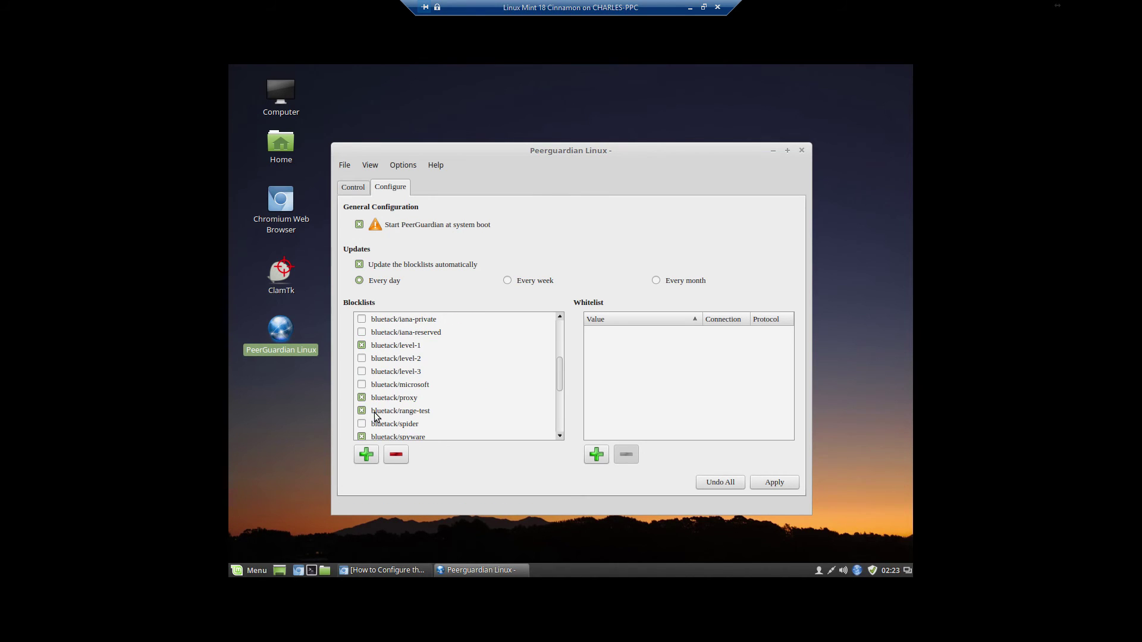
scroll(362, 344, up, 1)
click(362, 345)
click(361, 358)
click(361, 371)
click(362, 397)
click(362, 410)
click(361, 423)
- Enable the bluetack blocklists spider, web-exploit and webexploit-forumspam plus the cidr-report/bogon blocklist
scroll(480, 397, down, 5)
scroll(424, 364, up, 1)
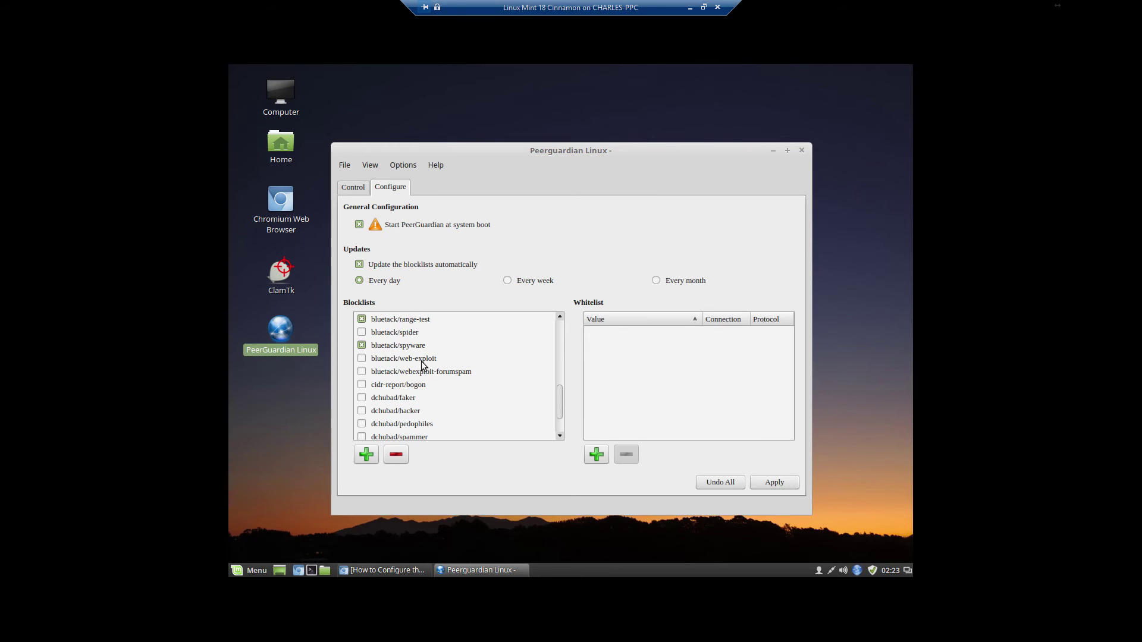
click(362, 332)
click(361, 358)
click(361, 371)
click(361, 384)
- Enable the dchubad blocklists faker, hacker, pedophiles and spammer, plus peerblock/rapidshare and spamhaus/drop
click(360, 408)
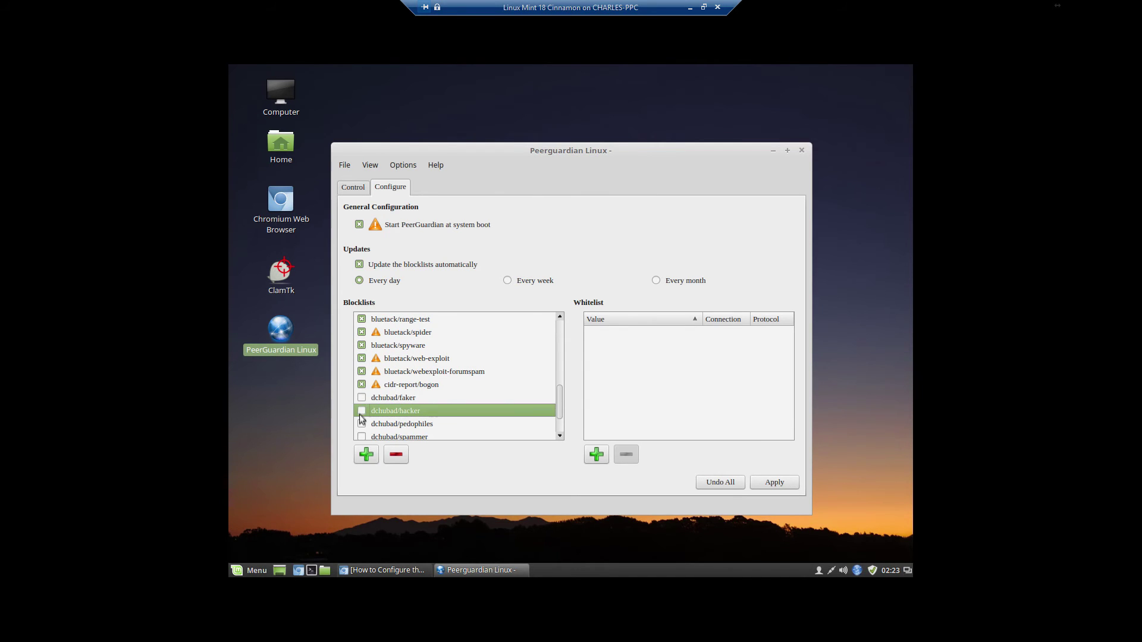
click(361, 398)
click(362, 410)
click(361, 423)
scroll(359, 426, down, 1)
click(362, 397)
click(362, 411)
click(361, 424)
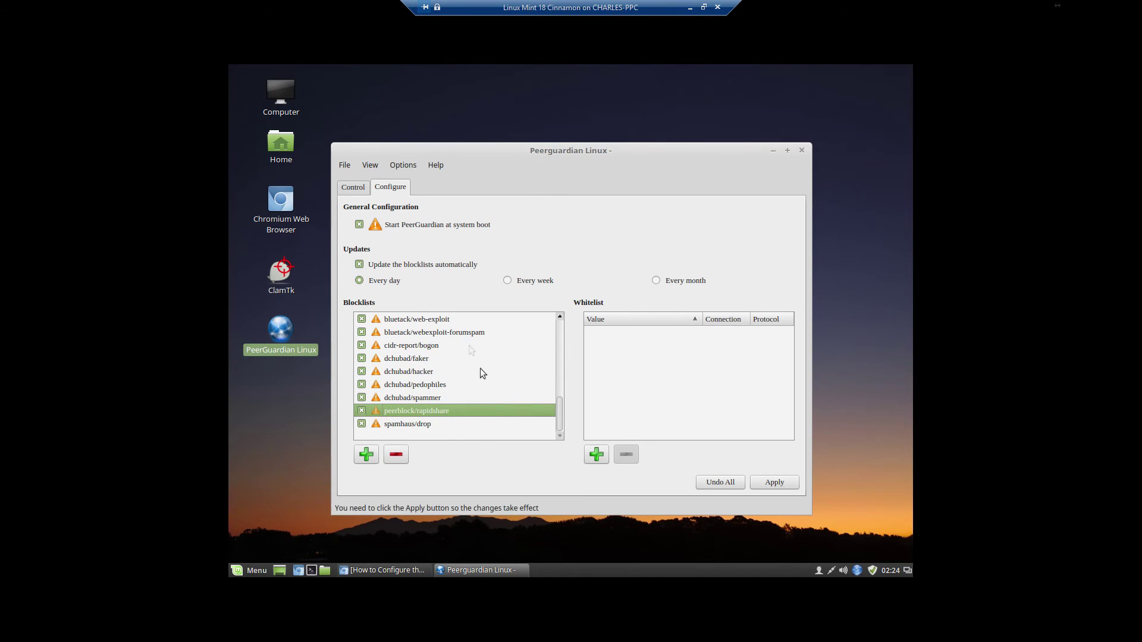
- Apply the changed startup and blocklist configuration, authorizing with the account password
click(770, 482)
text(••••••••)
key(BackSpace)
key(BackSpace)
key(BackSpace)
key(BackSpace)
key(BackSpace)
key(BackSpace)
key(BackSpace)
key(BackSpace)
text(••••••••••••)
key(Return)
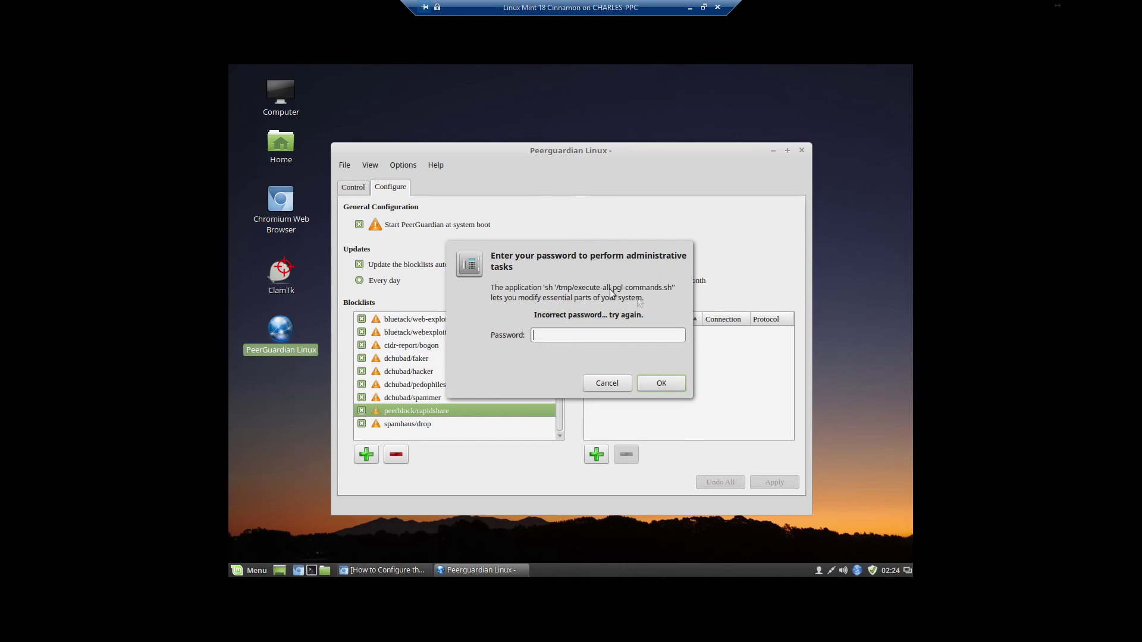
text(•••••••••••)
key(Return)
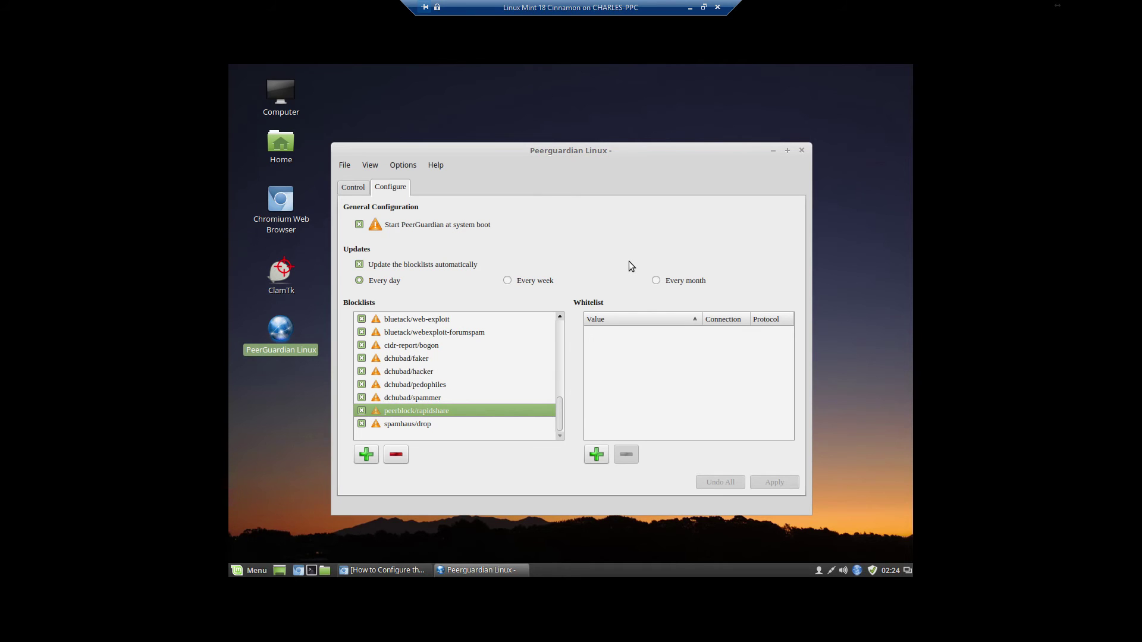
- Return to the PeerGuardian controls and restart the service with the new configuration, entering the account password
click(357, 187)
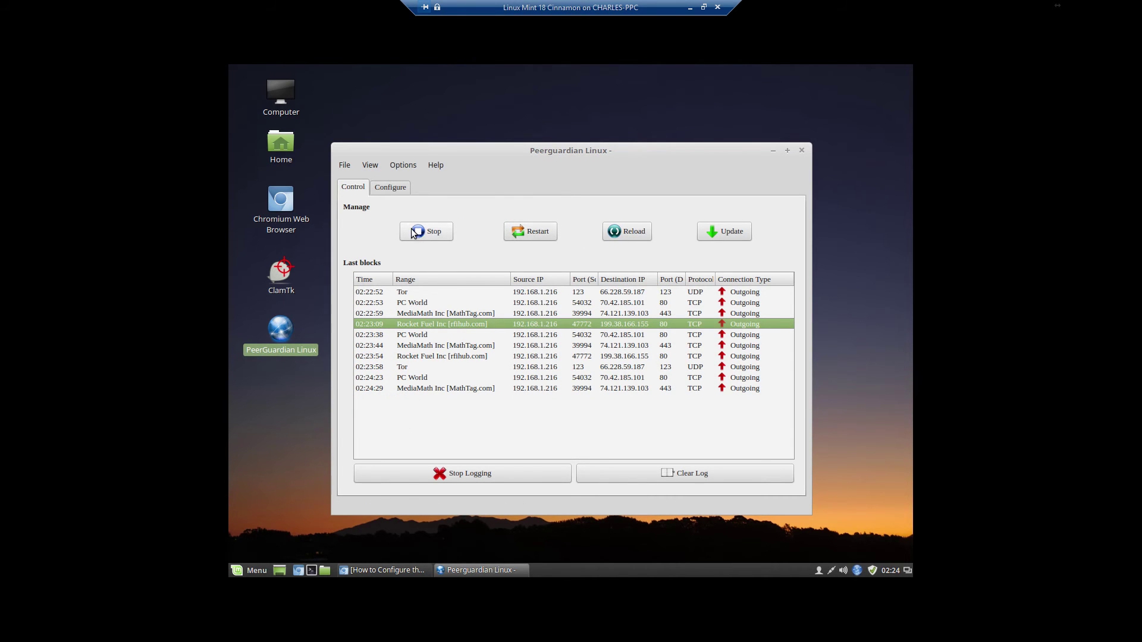
click(518, 234)
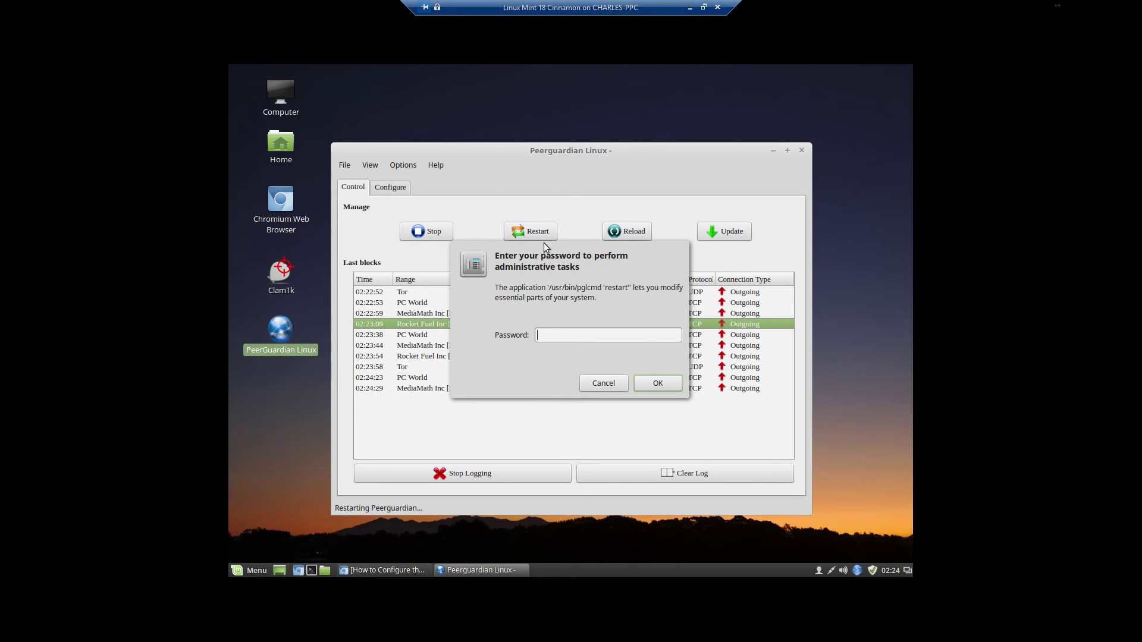
text(************)
key(Return)
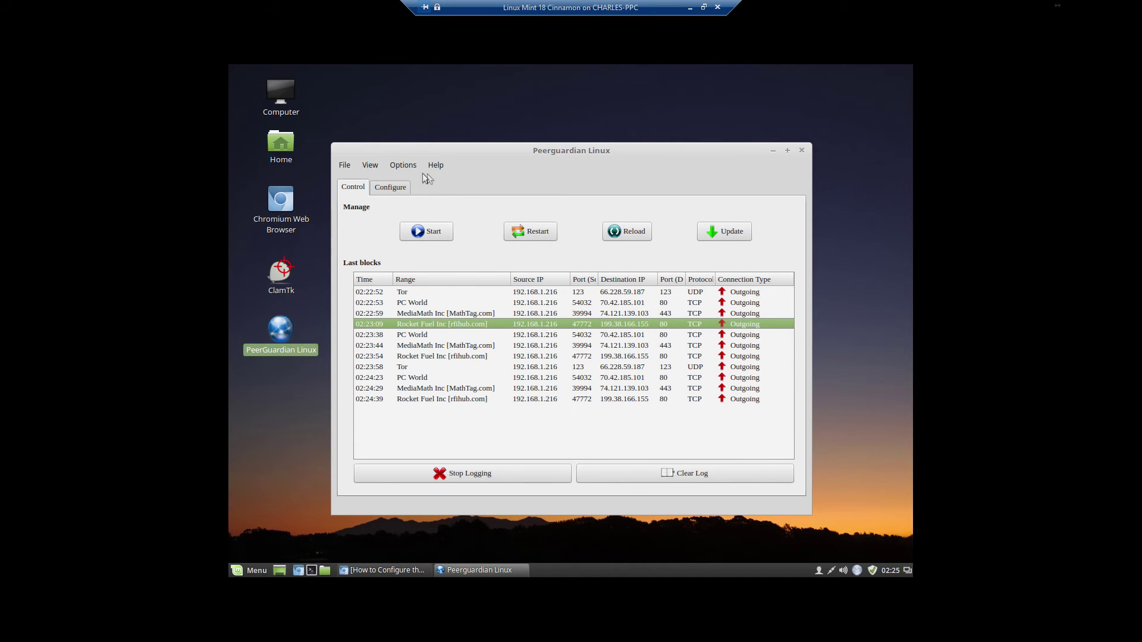
- Open the PeerGuardian settings, examine the sudo front-end path and maximum log entries, and close the dialog without changes
click(399, 165)
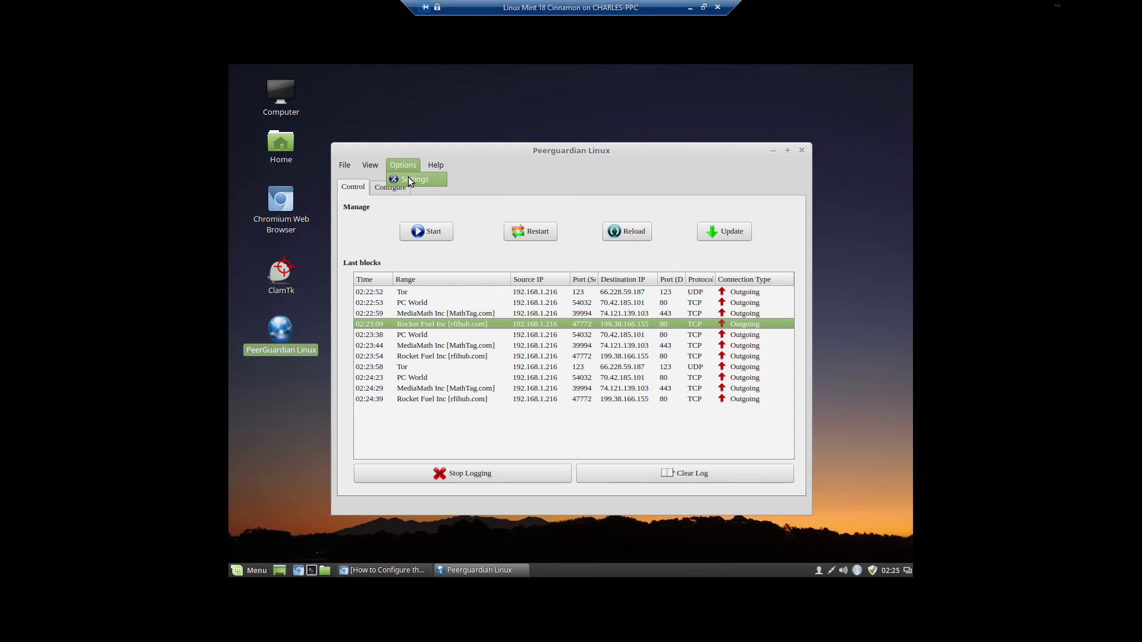
click(409, 180)
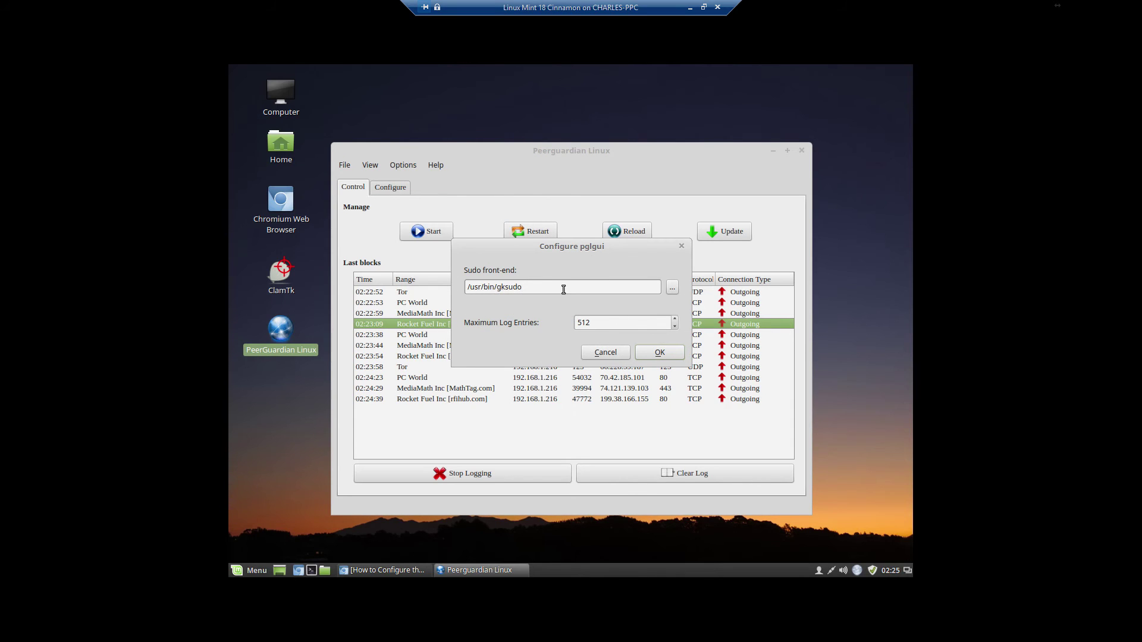
drag(564, 290, 441, 285)
drag(600, 326, 541, 316)
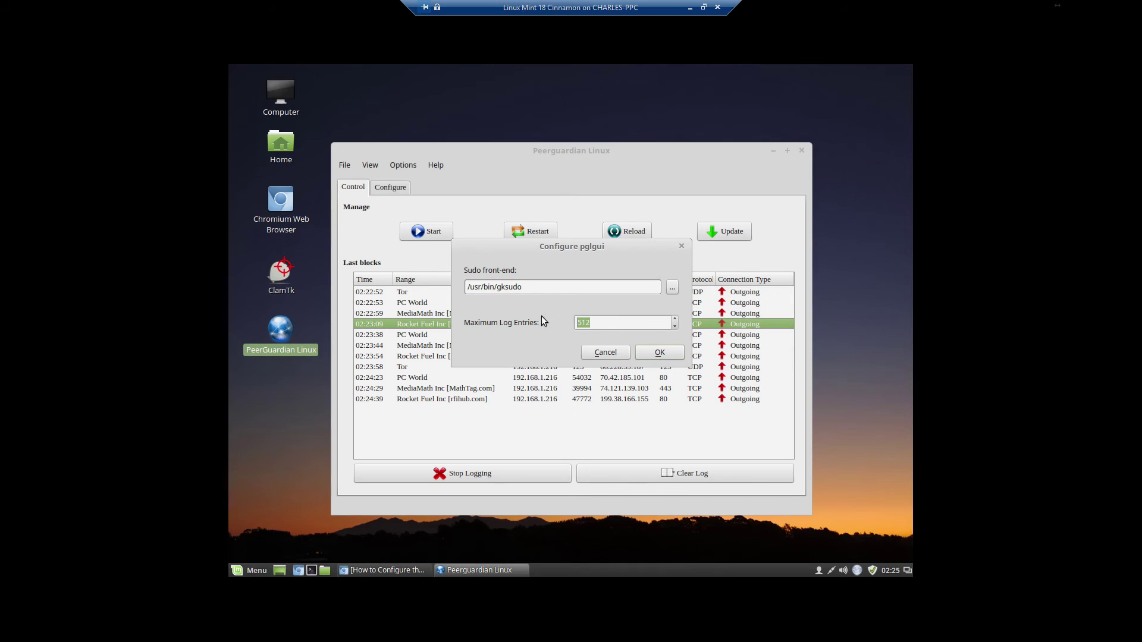
click(682, 245)
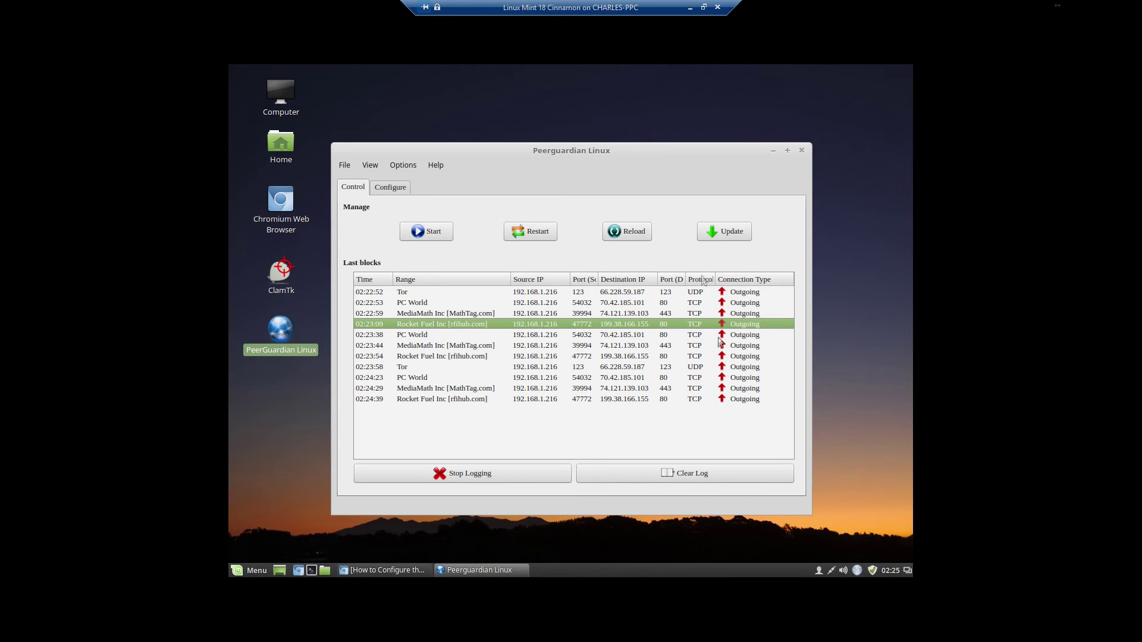
click(382, 187)
click(354, 189)
right_click(857, 570)
click(777, 556)
- Clear the log of last blocks and reload PeerGuardian, authorizing with the account password
click(594, 472)
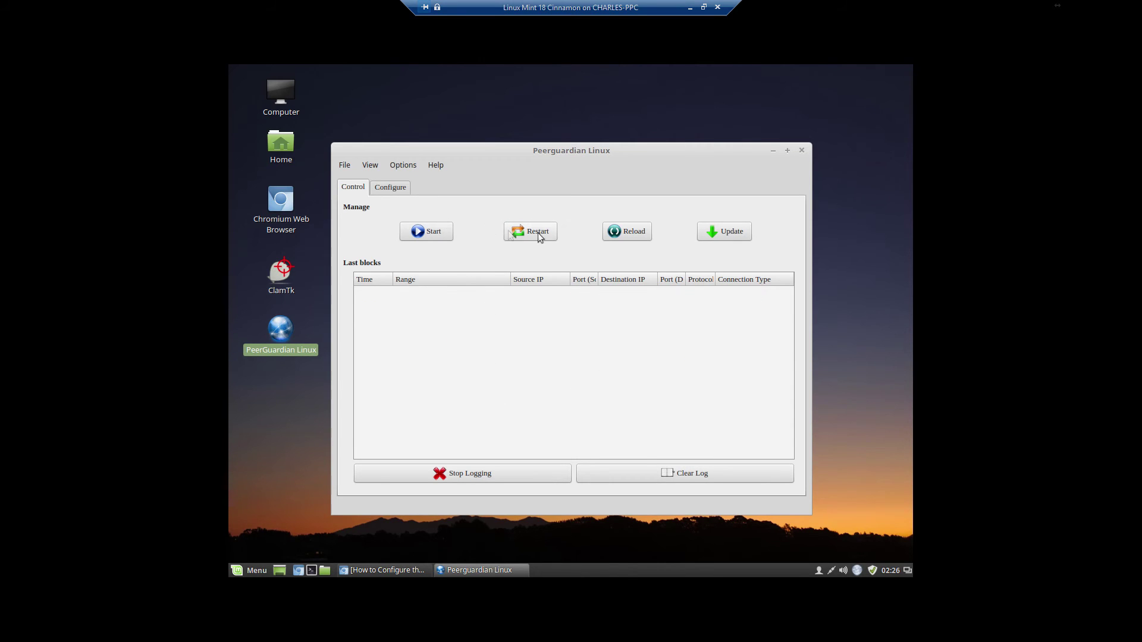
click(627, 234)
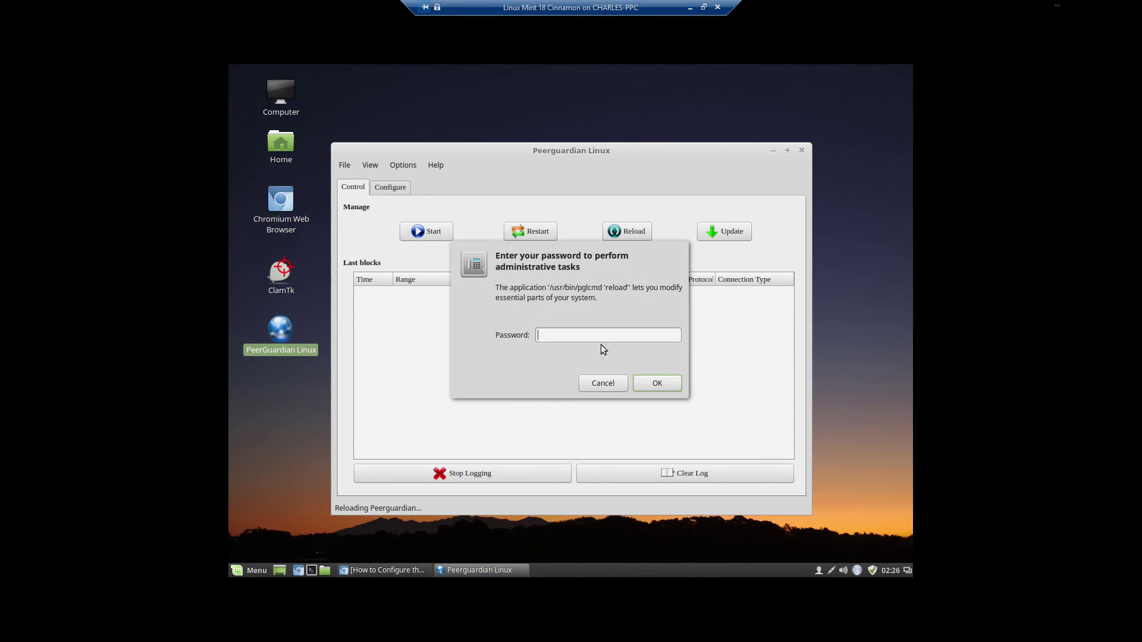
text(•••••••)
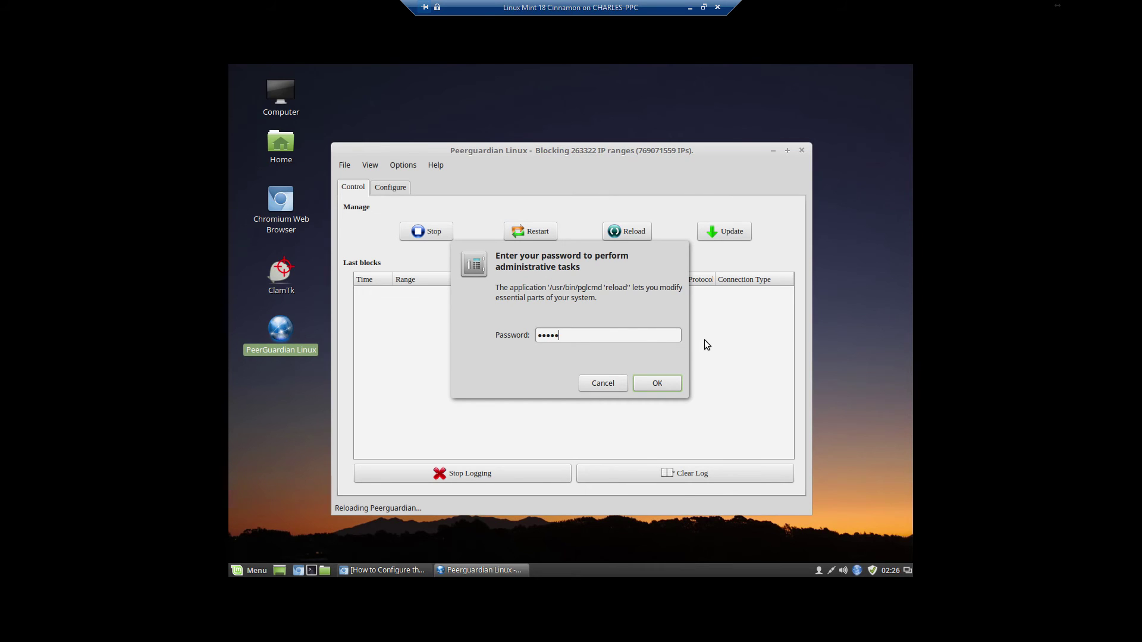
text(•••••)
key(Return)
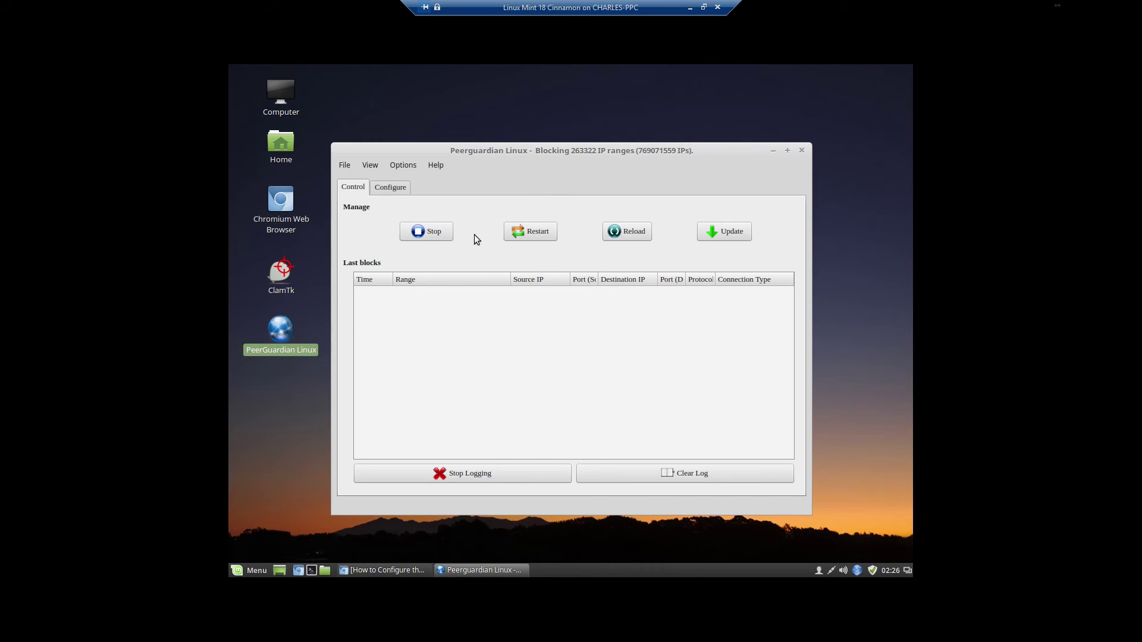
- Check PeerGuardian's tray status, startup and blocklist configuration and available commands, and close its window
right_click(855, 569)
click(837, 552)
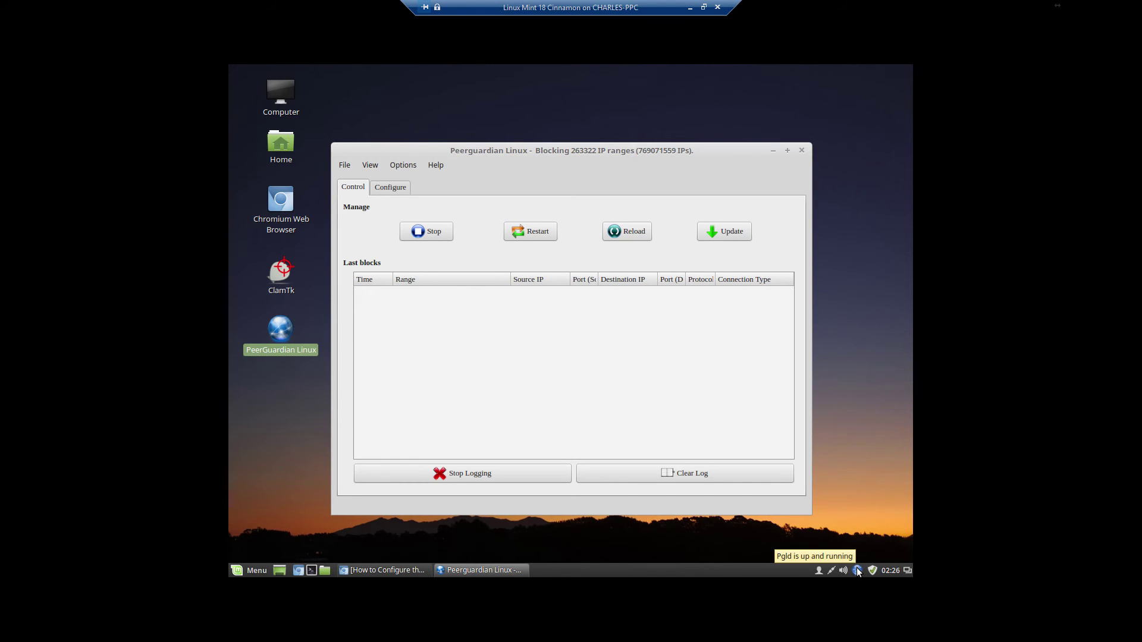
click(400, 190)
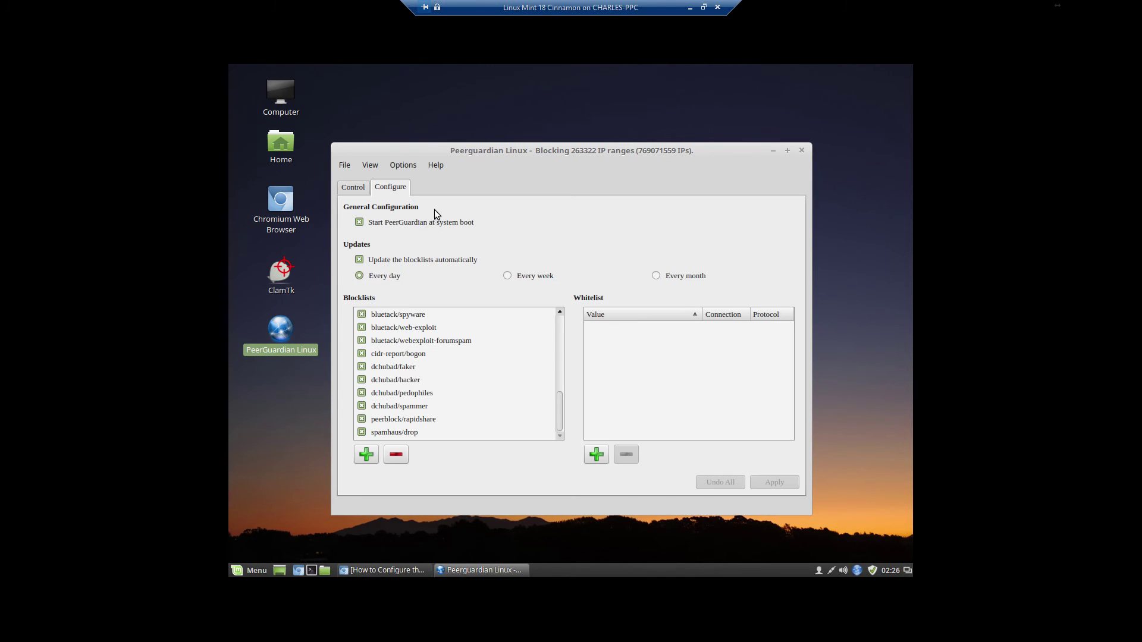
click(355, 185)
click(405, 166)
click(371, 164)
click(369, 166)
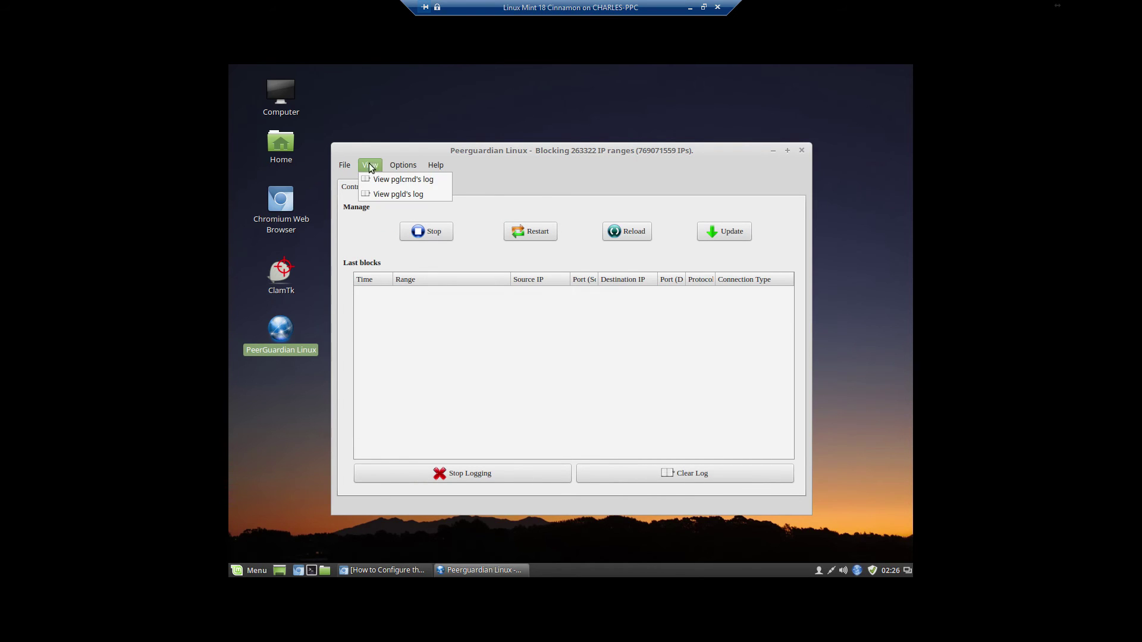
mouse_move(435, 166)
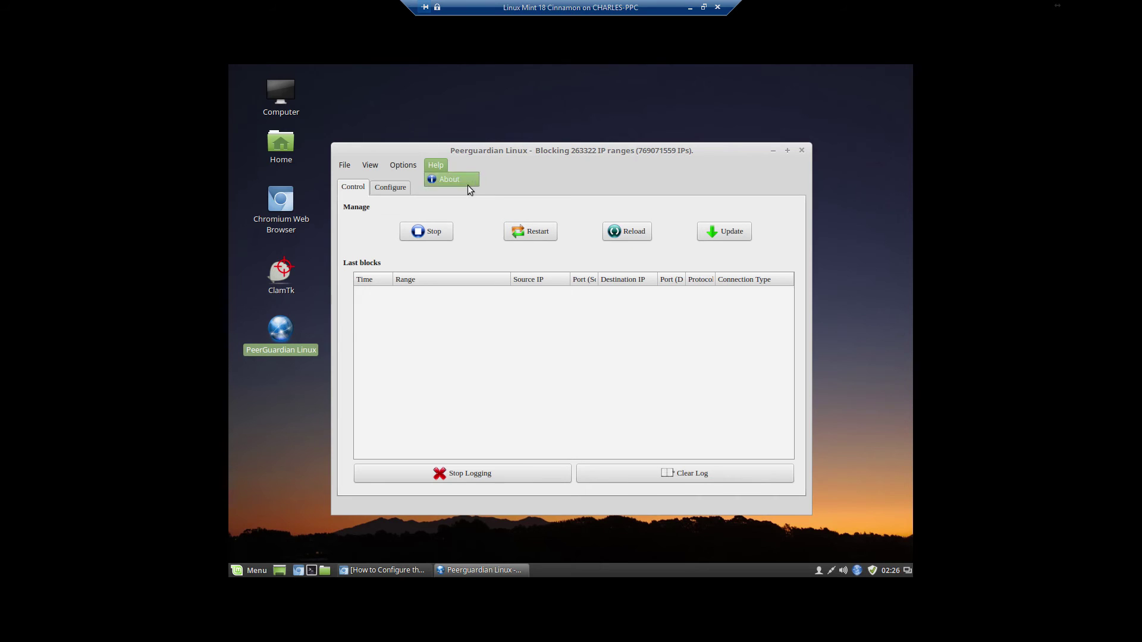
click(527, 395)
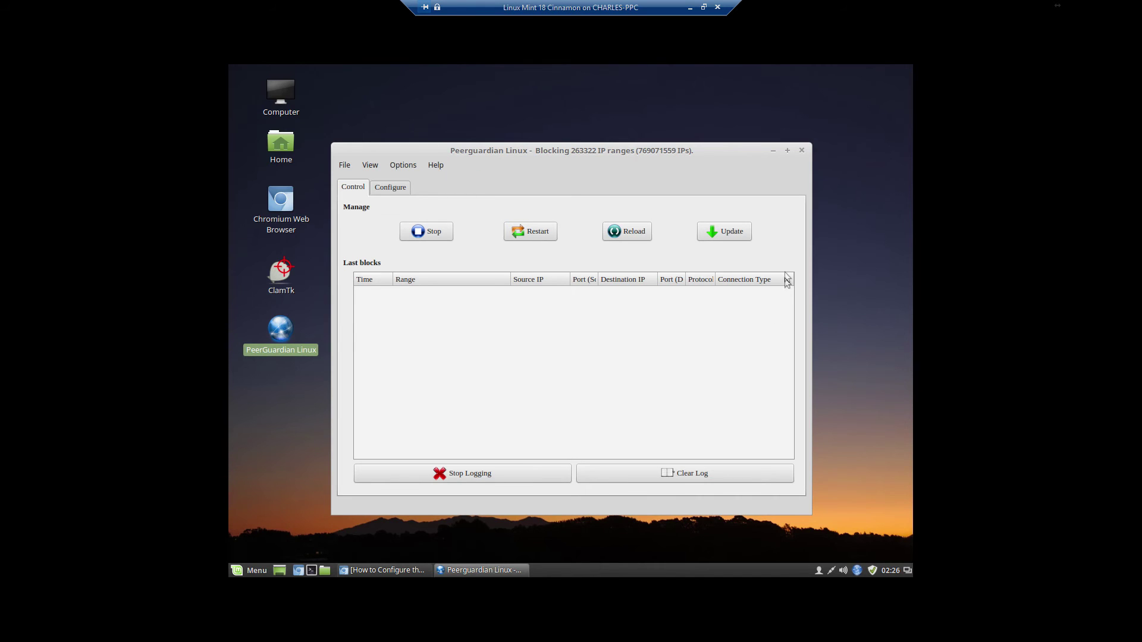
click(801, 151)
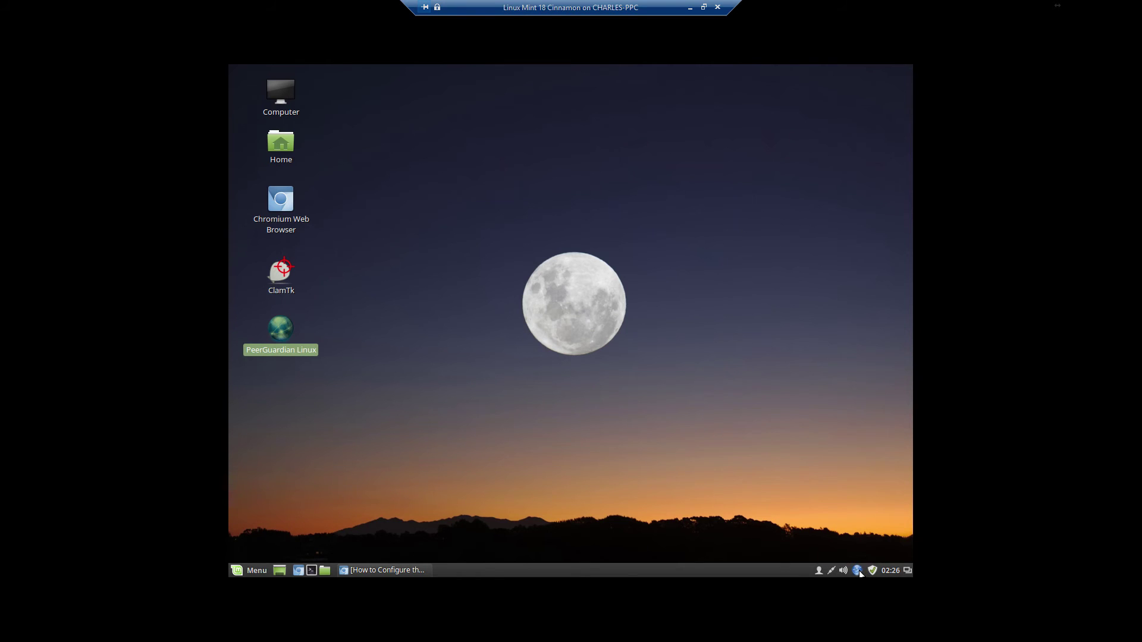
mouse_move(860, 573)
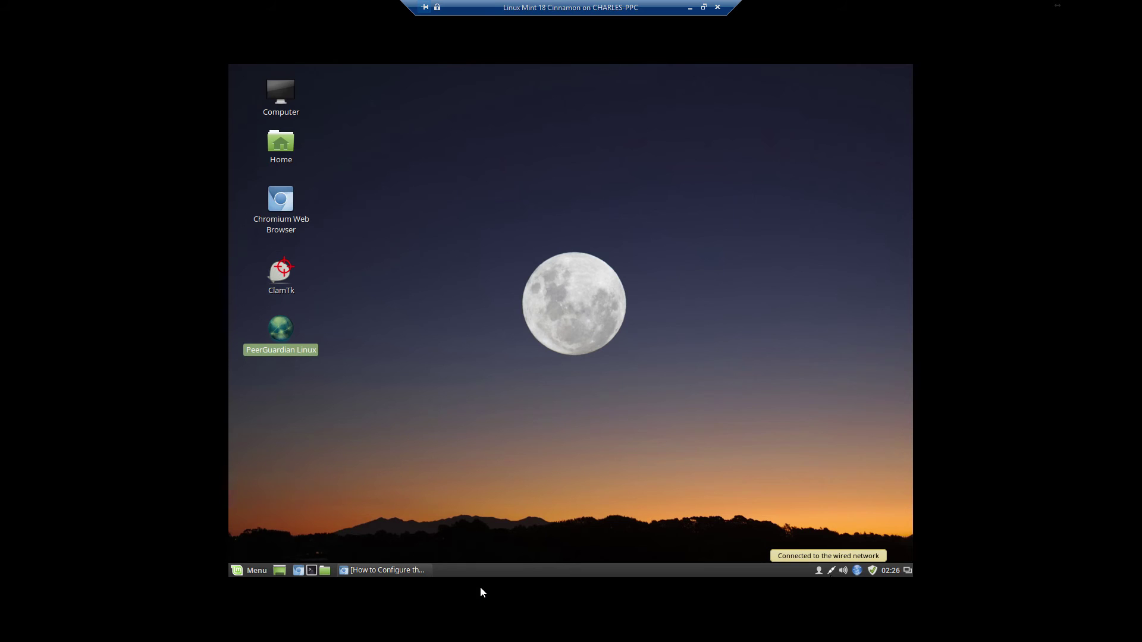
- Review the UbuntuHandbook guide on installing PeerGuardian from its PPA in Chromium, and minimize the browser
click(411, 570)
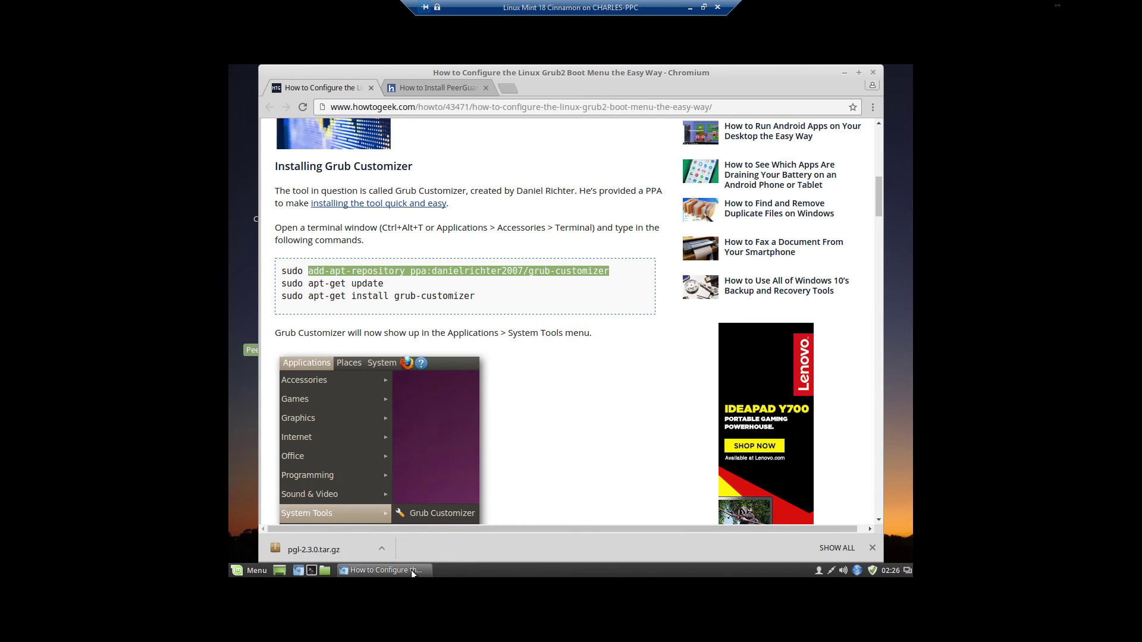
click(433, 86)
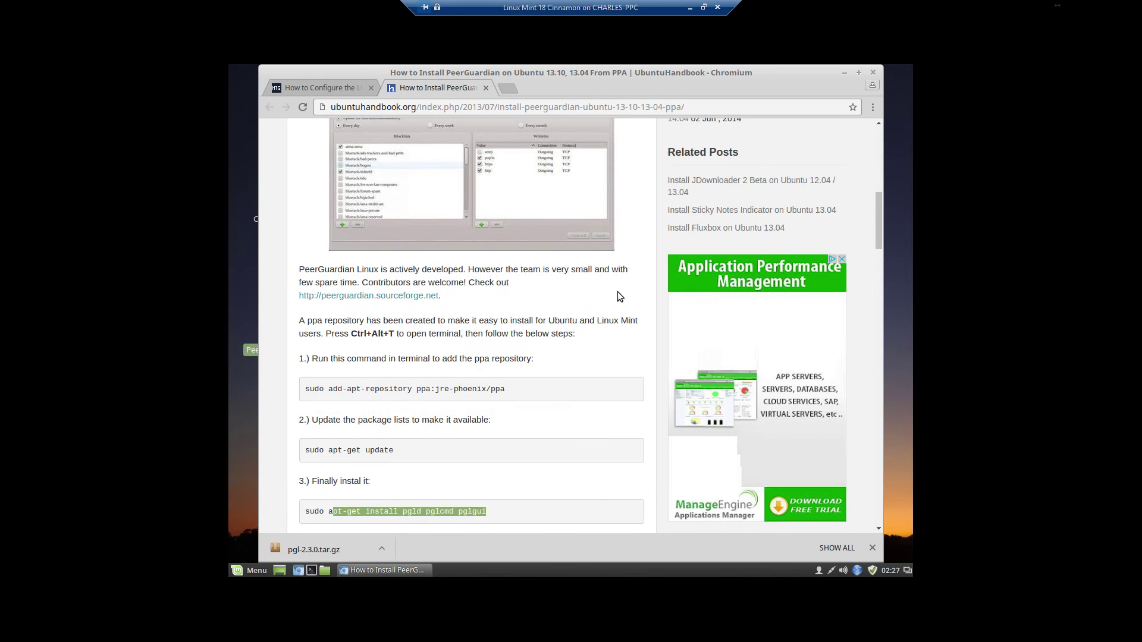
scroll(617, 291, up, 1)
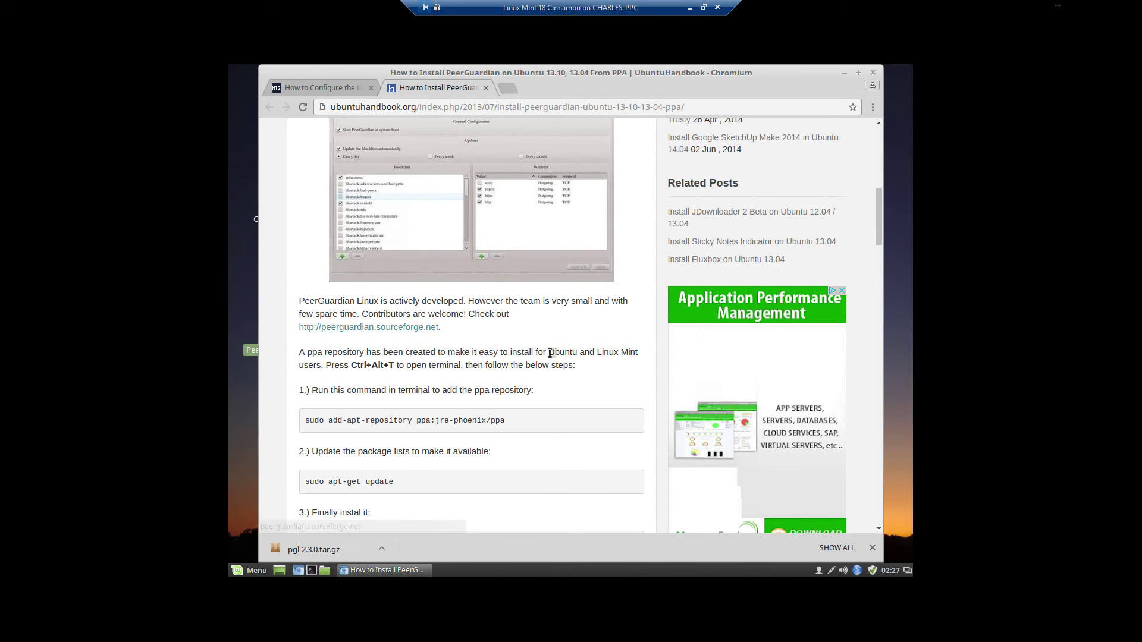
scroll(575, 351, up, 5)
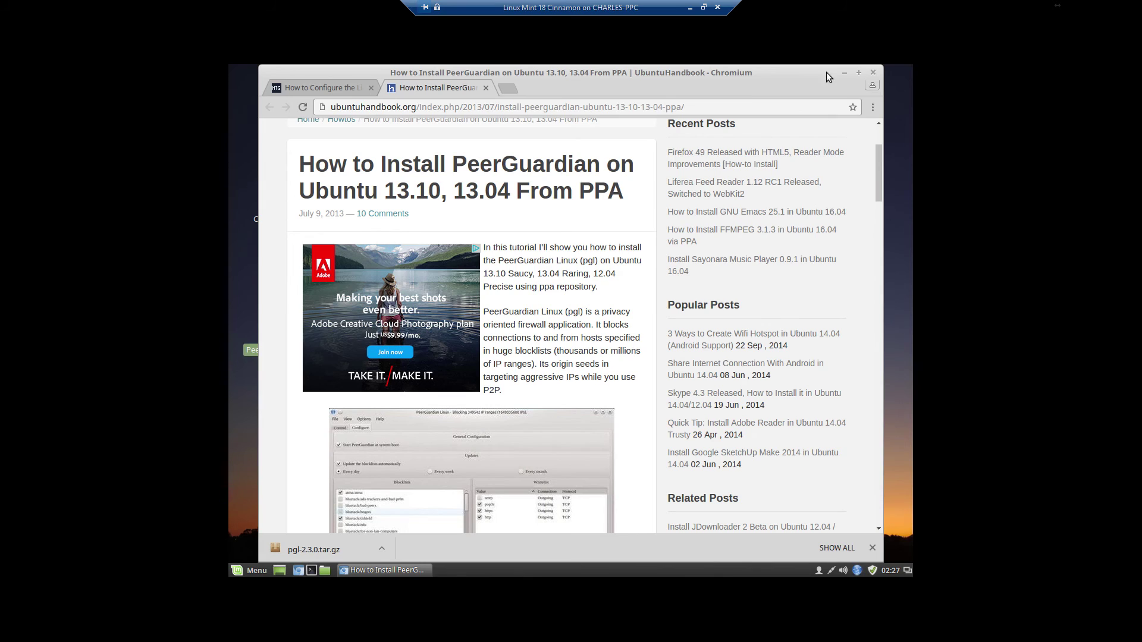
click(844, 72)
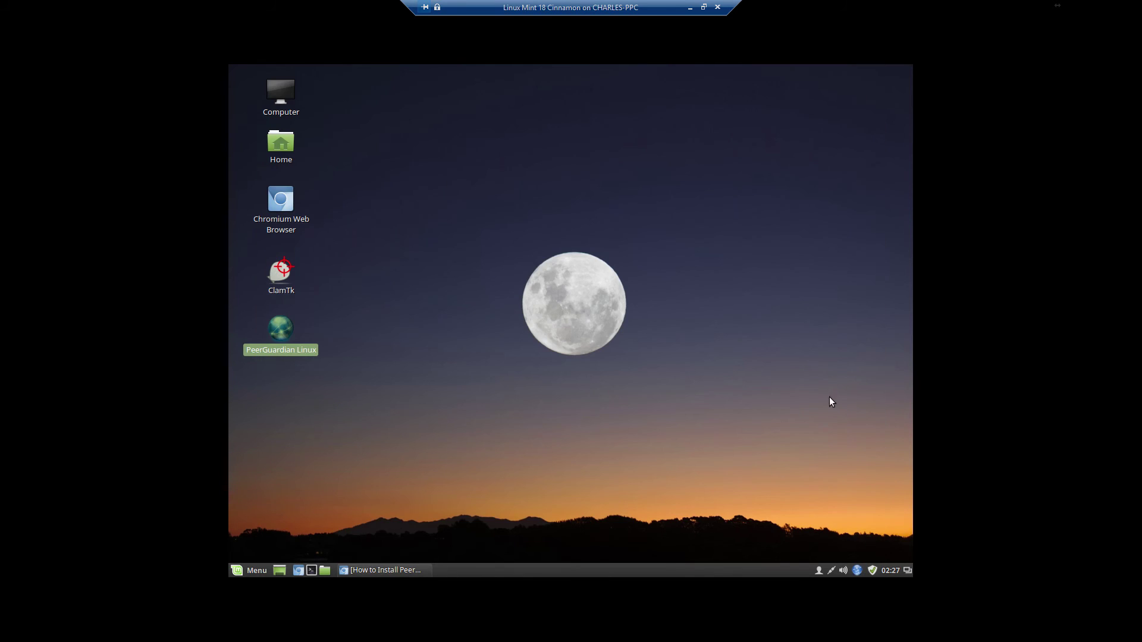
- Open the Firewall Configuration with the account password, check its status and incoming policy, and close it
click(251, 571)
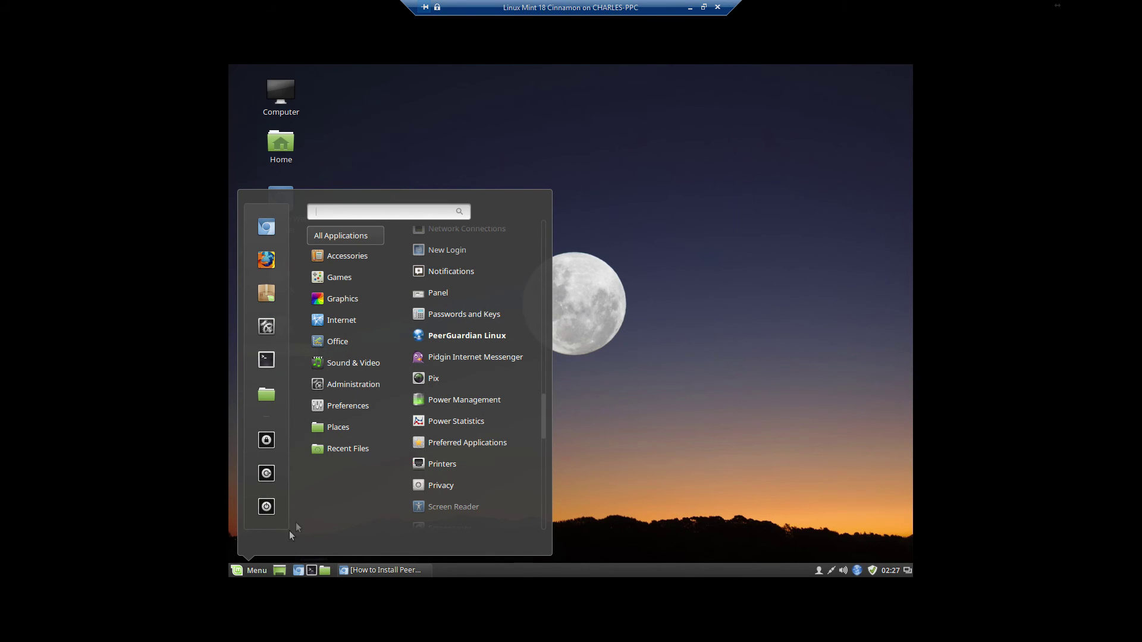
mouse_move(351, 407)
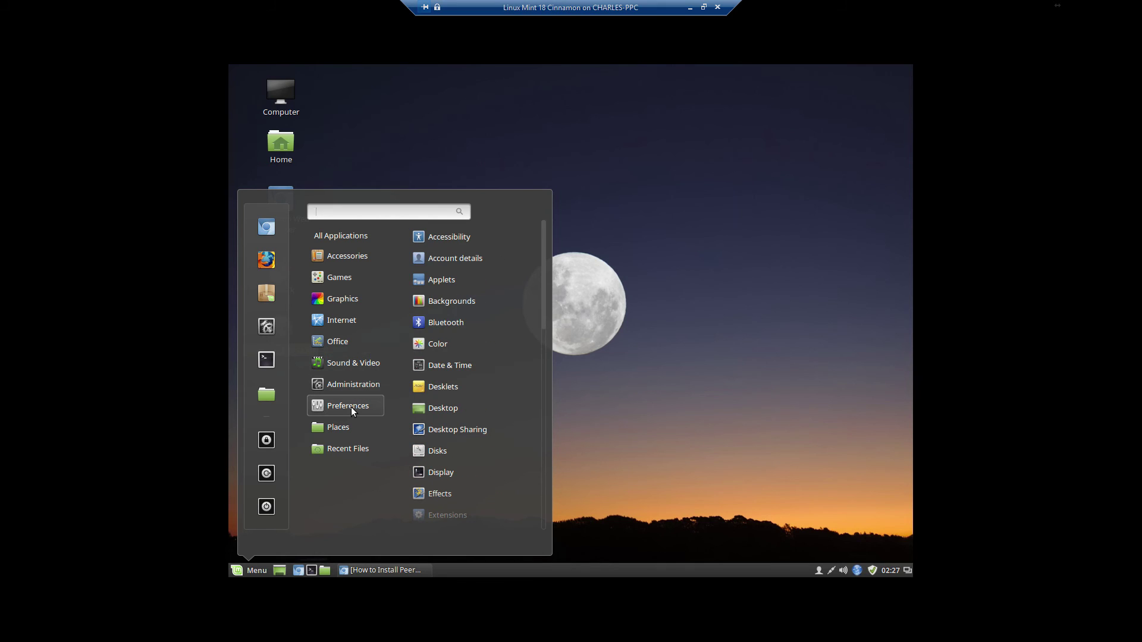
scroll(461, 417, down, 3)
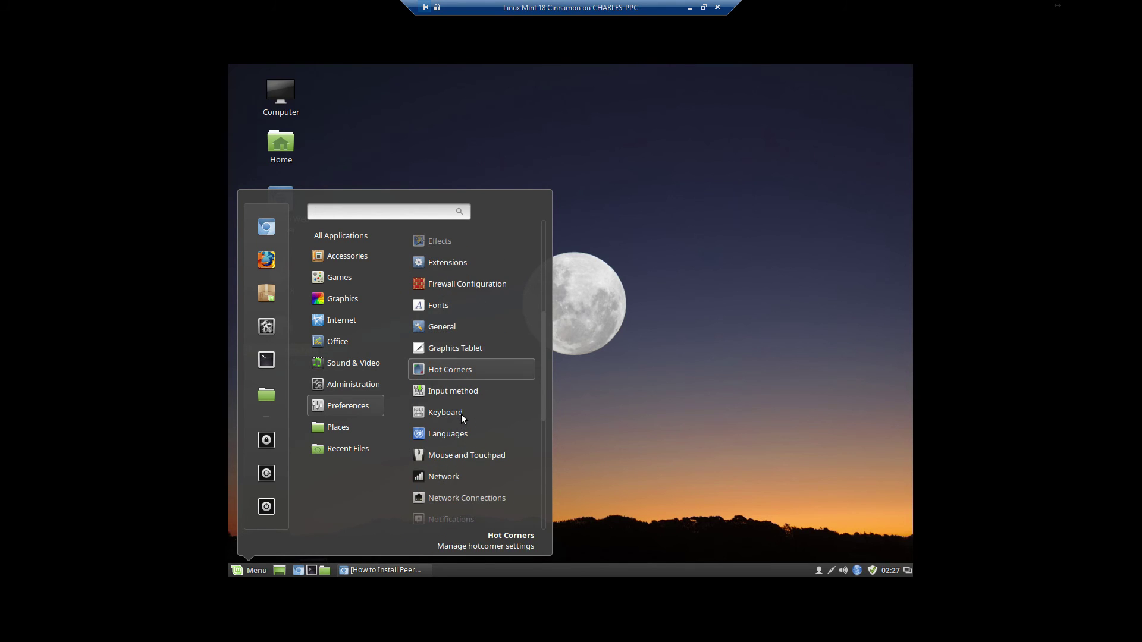
scroll(461, 416, up, 2)
click(478, 337)
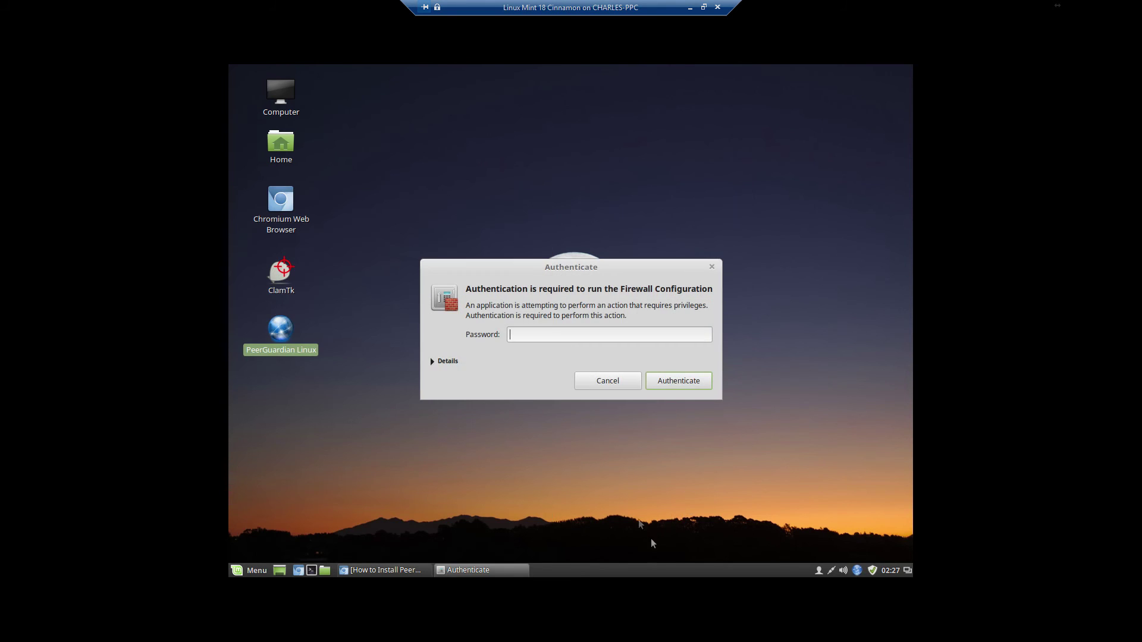
text(••••••••••)
key(Return)
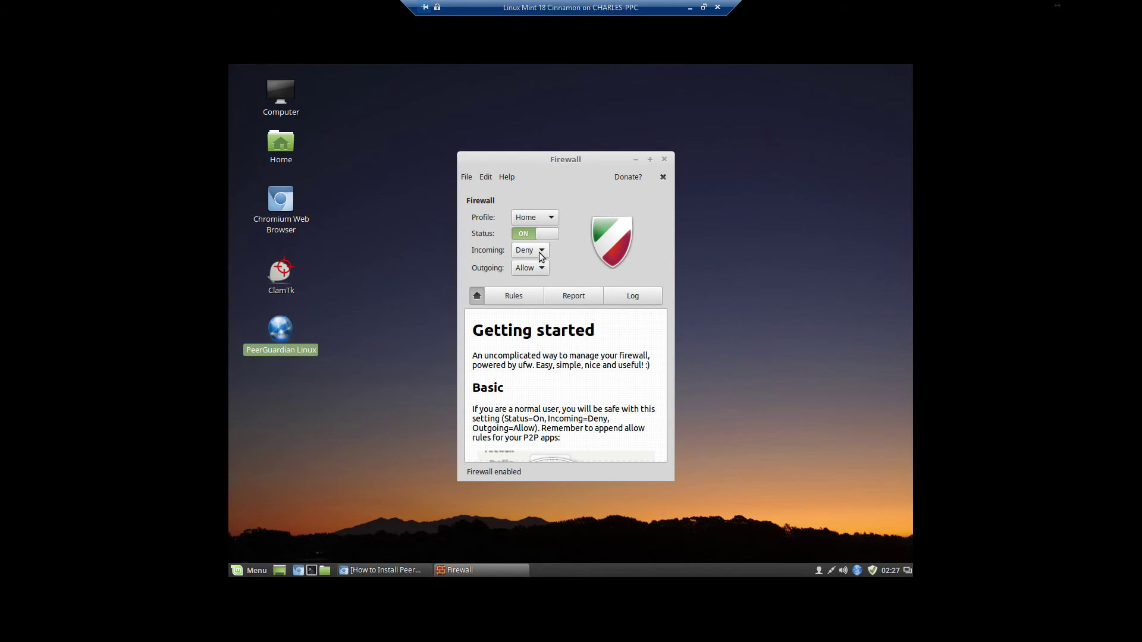
click(540, 251)
click(665, 160)
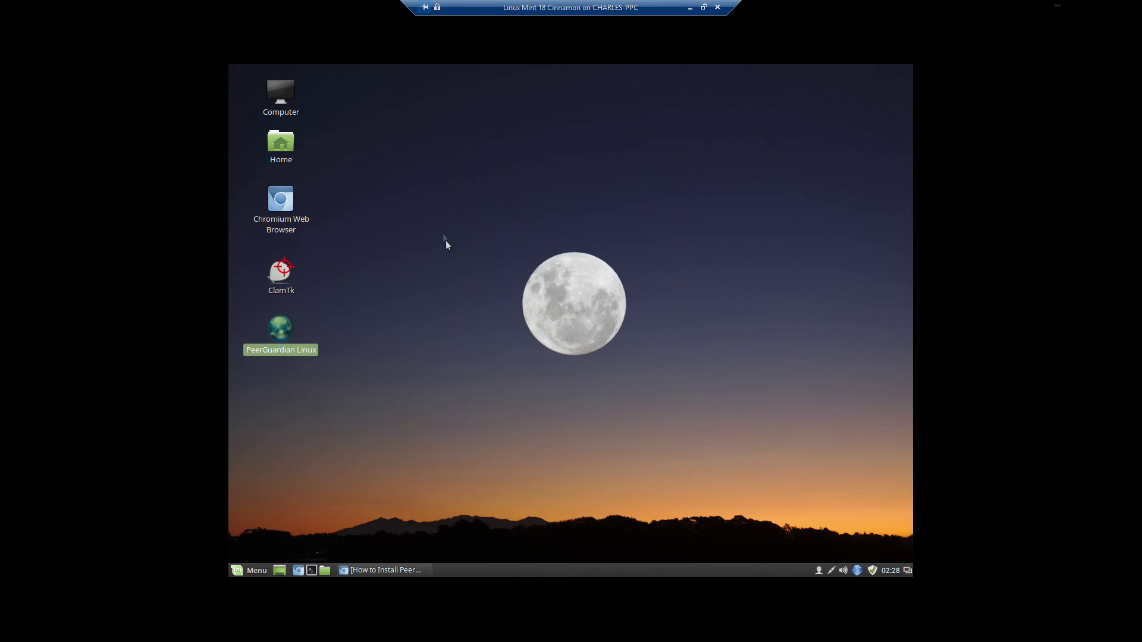
click(297, 220)
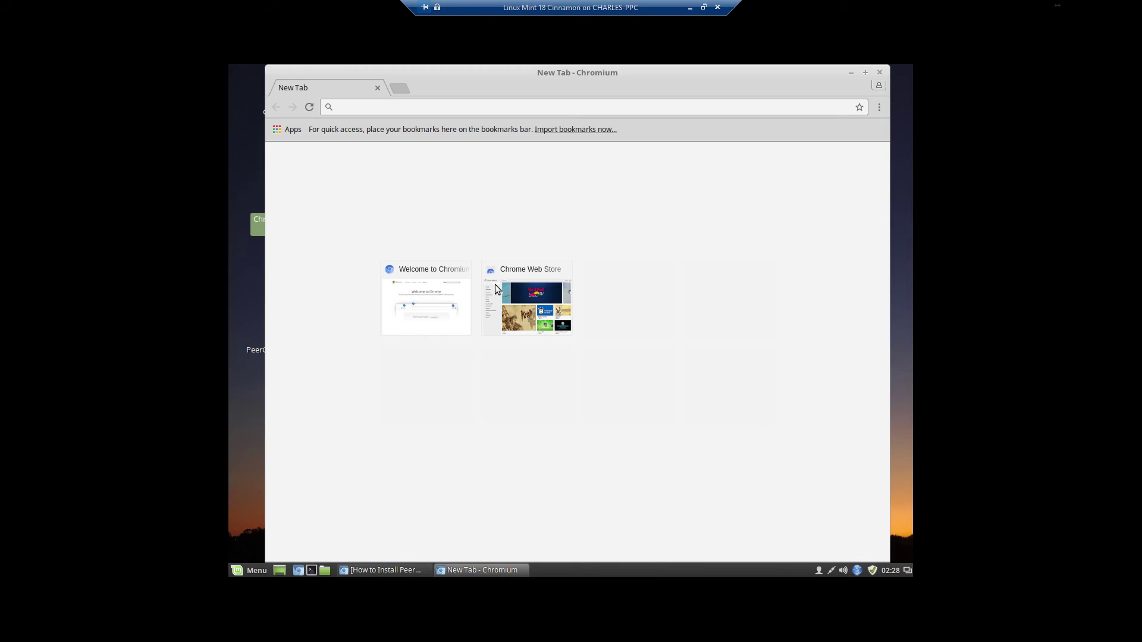
text(www.faceboo)
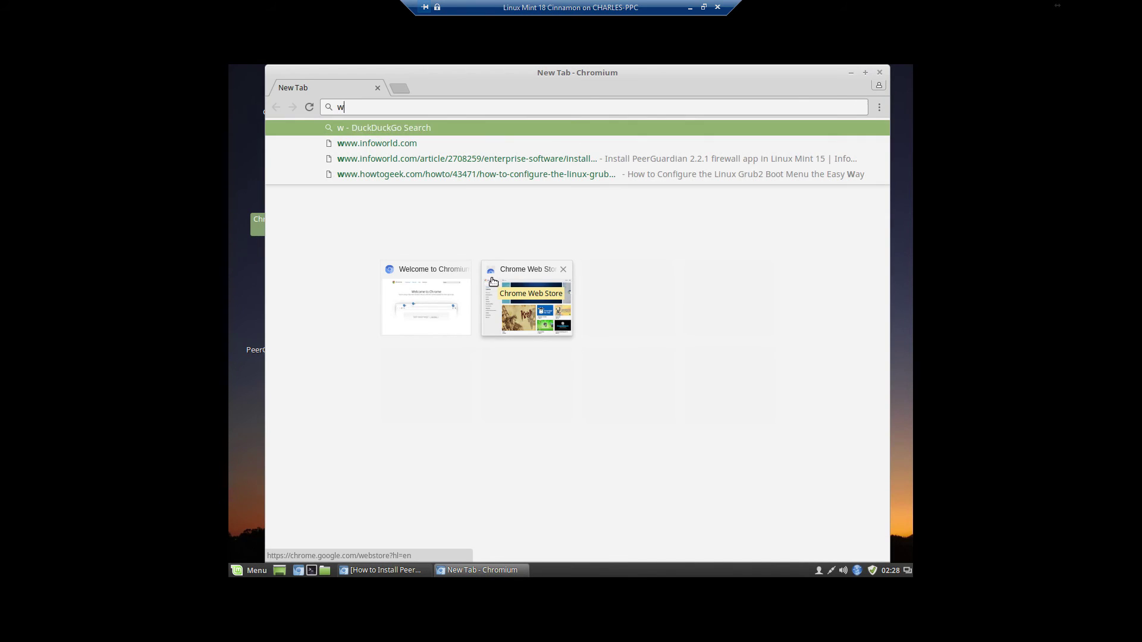
text(k.com)
key(Return)
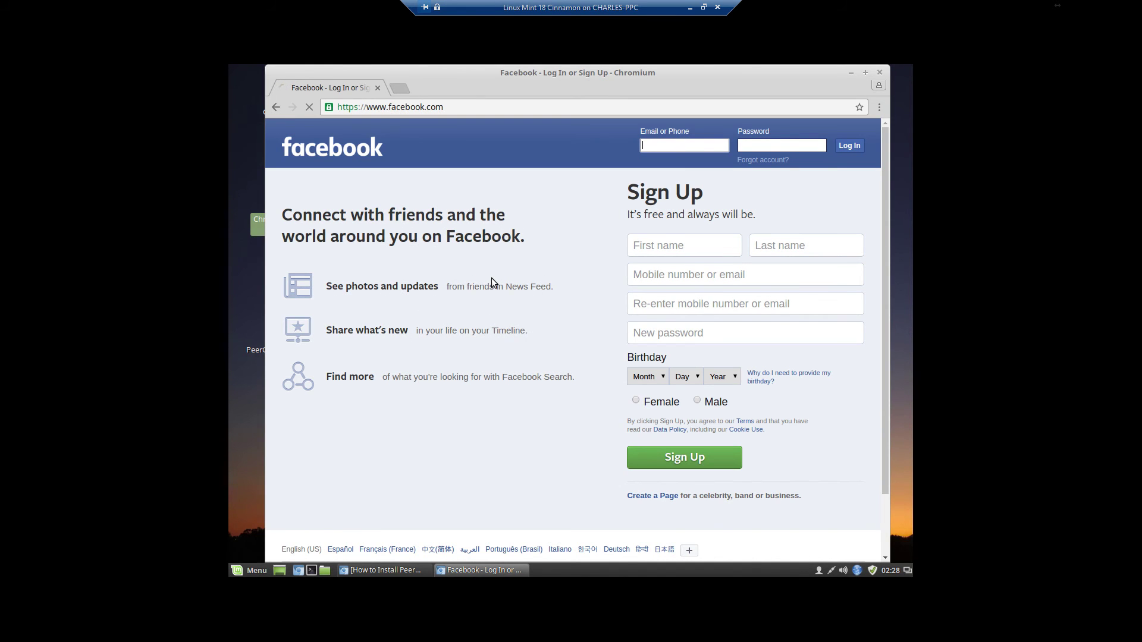
- Search the web for "noscript lite for chome" from the current Chromium window
click(448, 107)
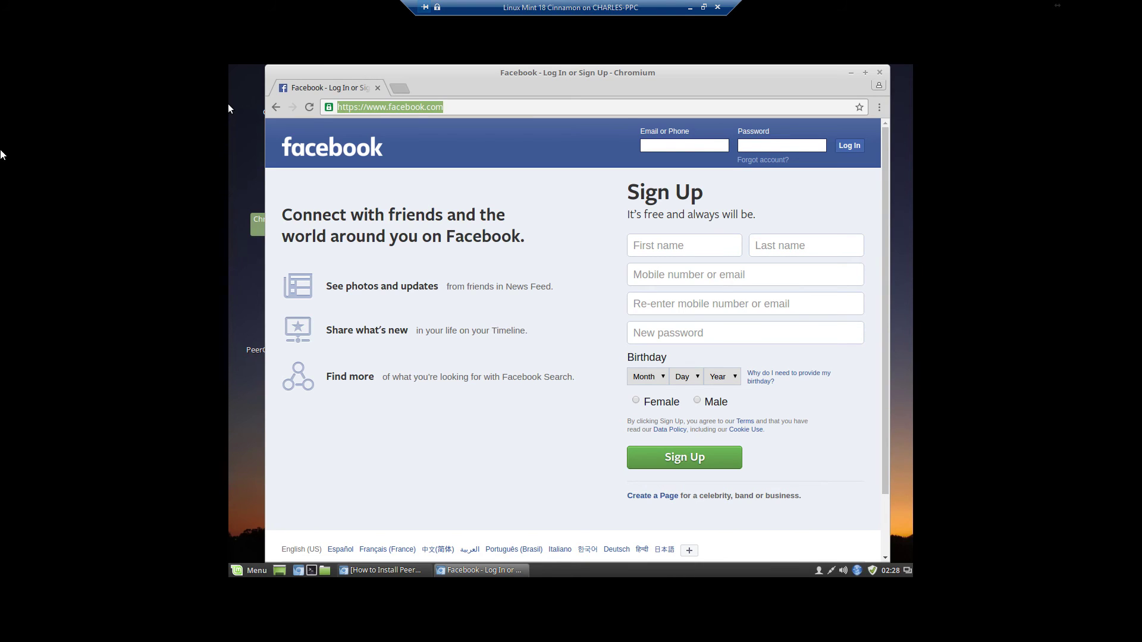
text(nosc)
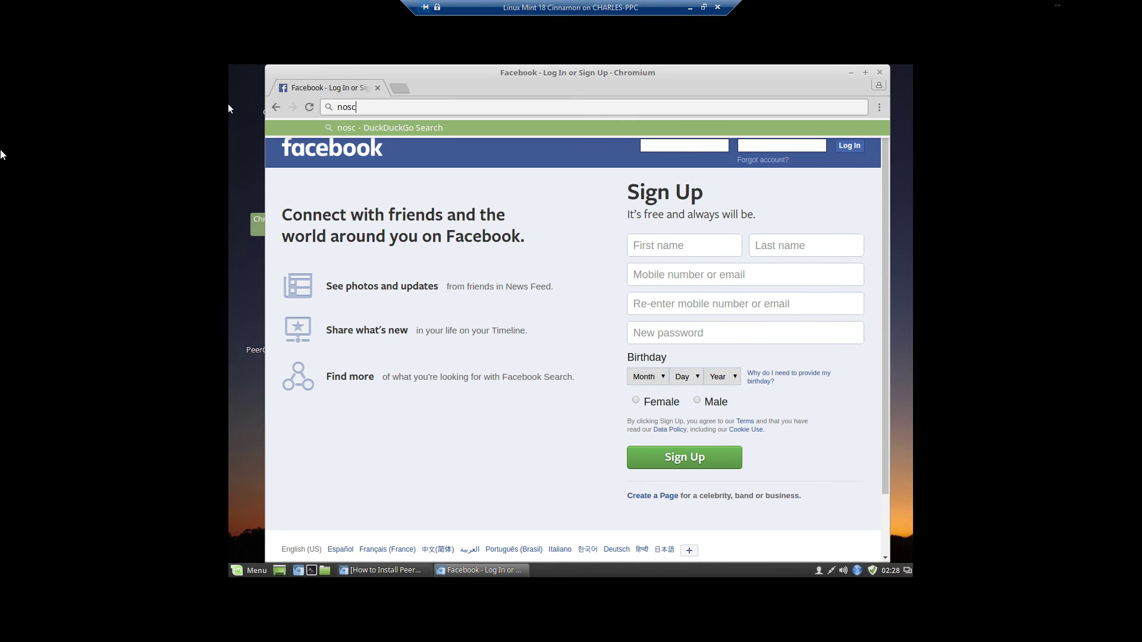
text(ript lite for )
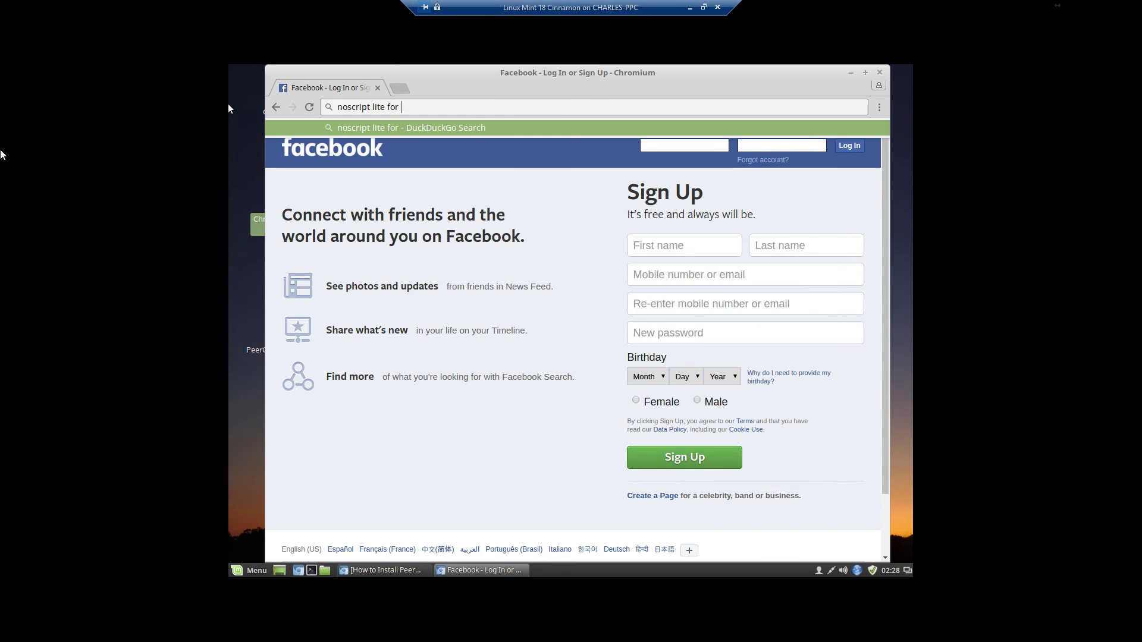
text(chome)
key(Return)
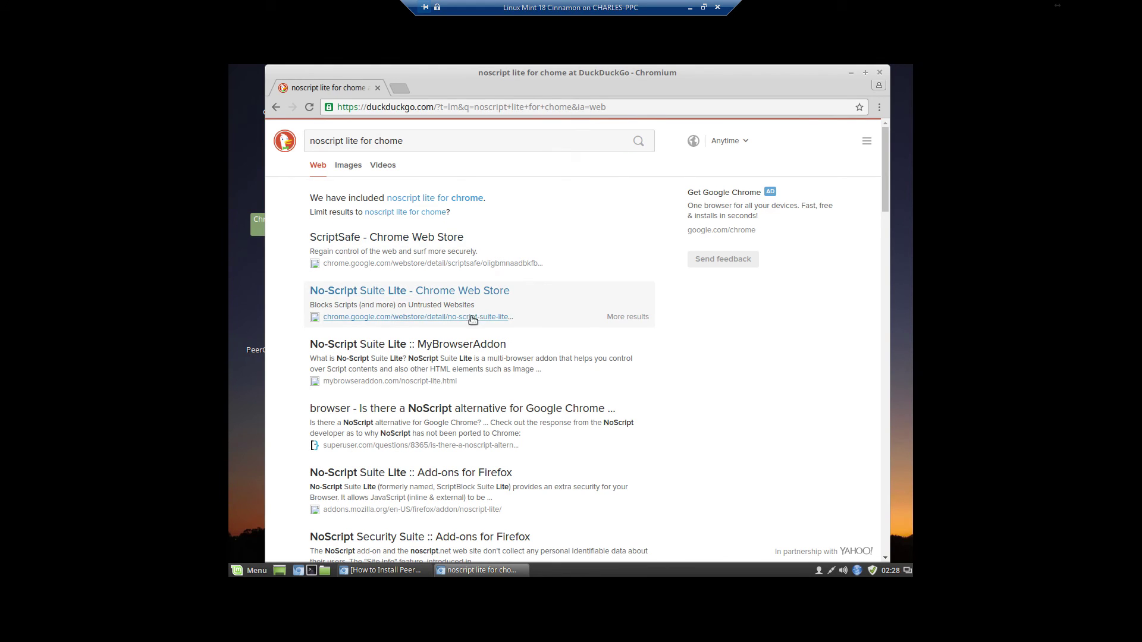
- Add No-Script Suite Lite to Chromium from its Chrome Web Store page, and close the extension's install page and store details
click(455, 296)
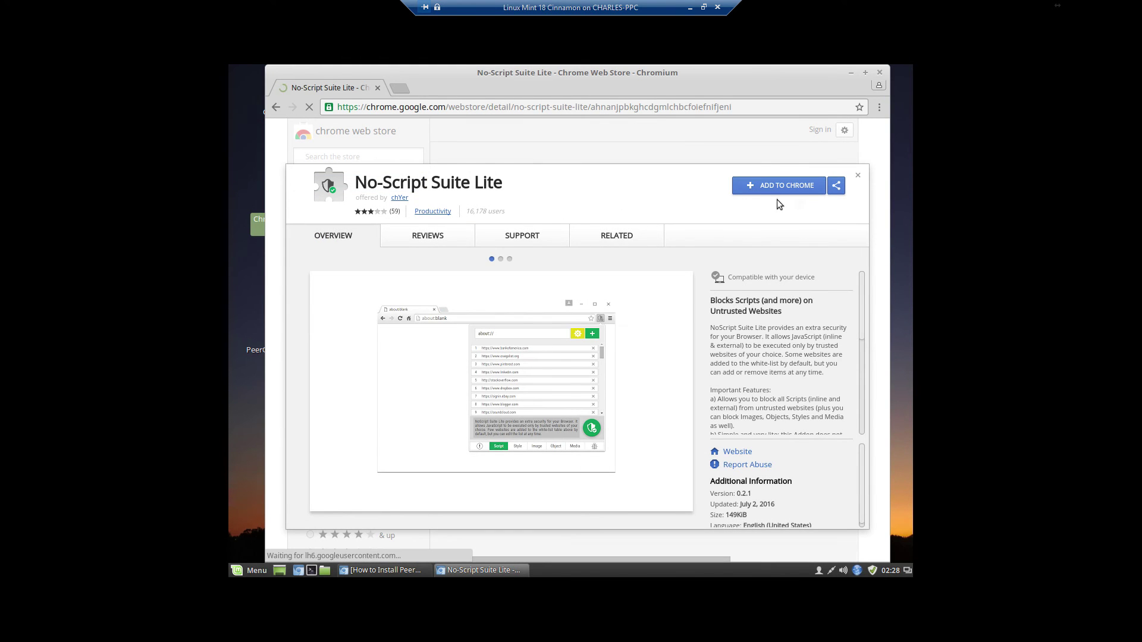
click(798, 188)
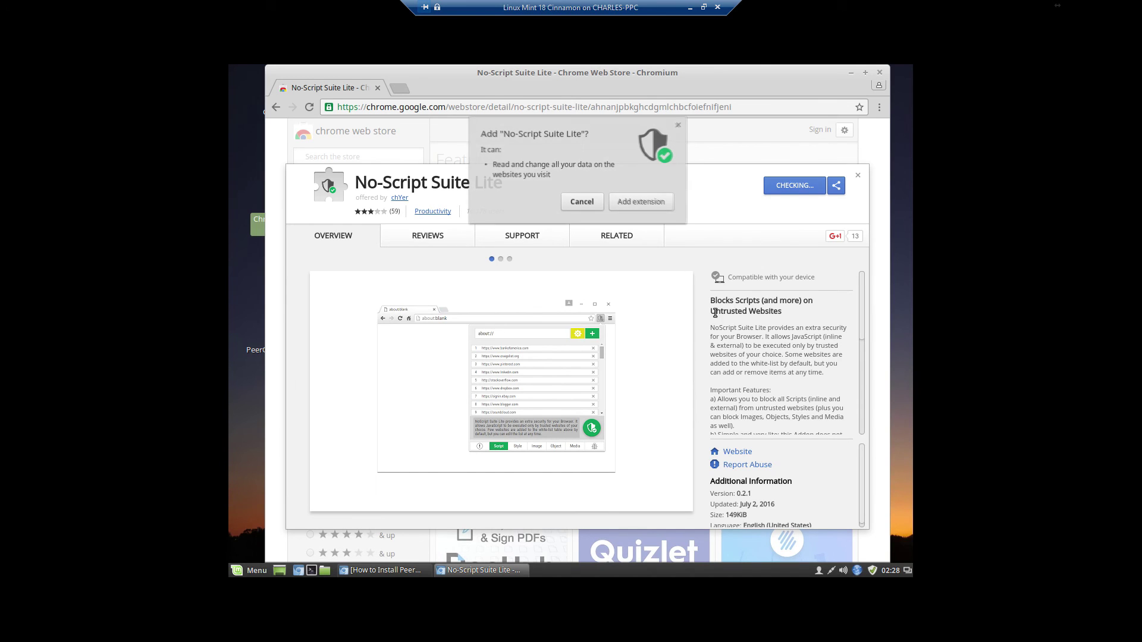
click(653, 202)
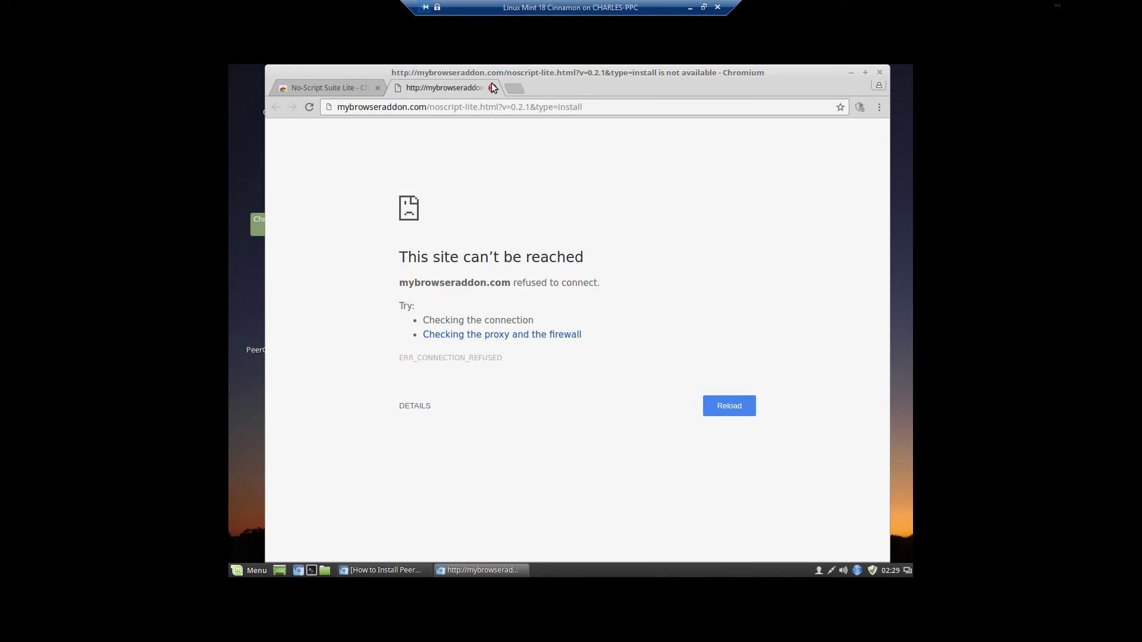
click(492, 88)
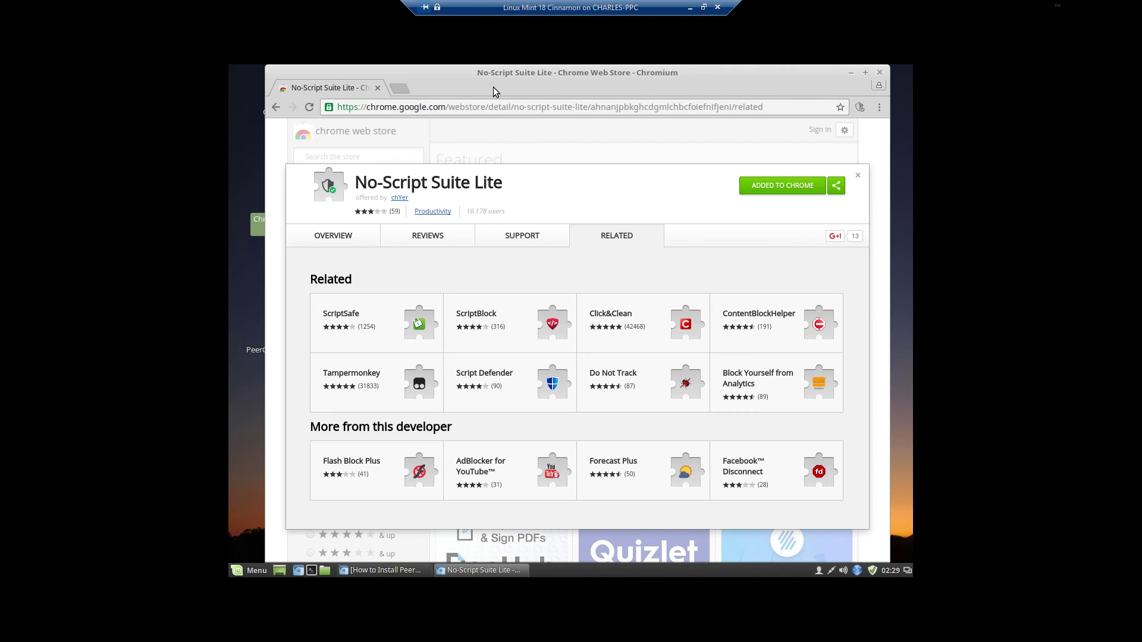
click(854, 174)
- Search the Chrome Web Store for "Ublock Origin", limit the results to extensions, and add uBlock Origin to Chromium
click(362, 160)
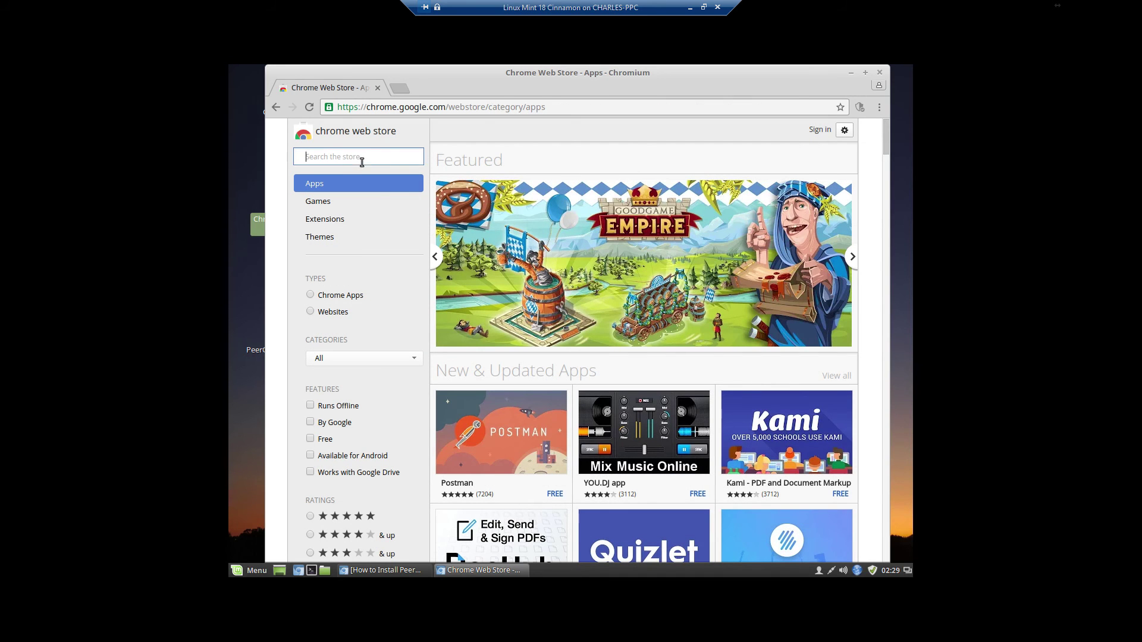
text(U)
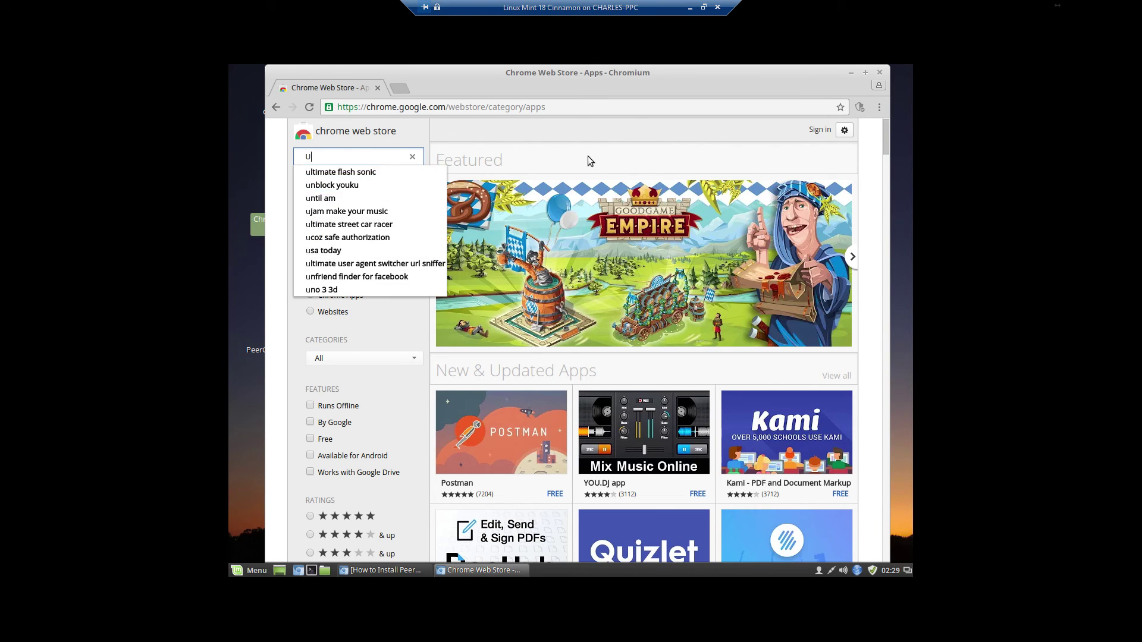
text(block Origin)
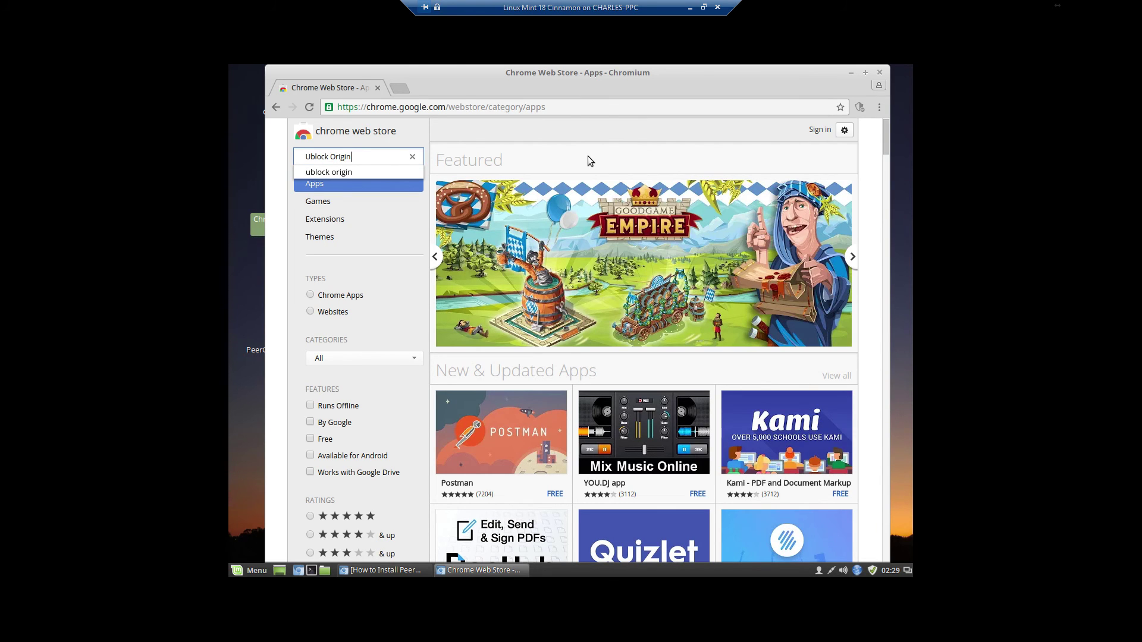
key(Return)
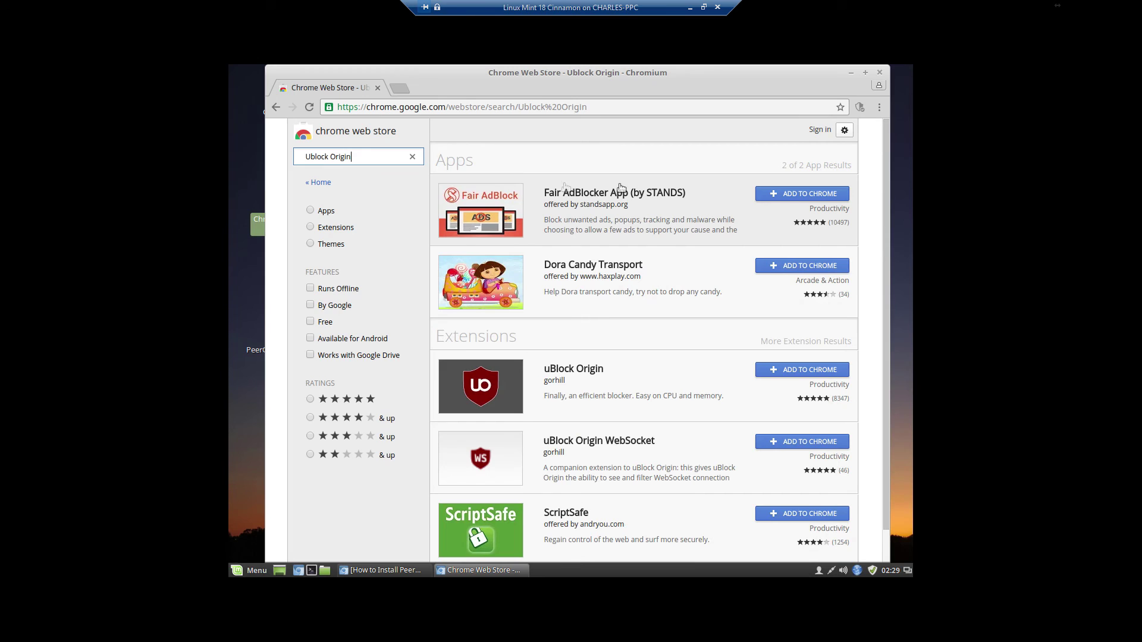
click(350, 228)
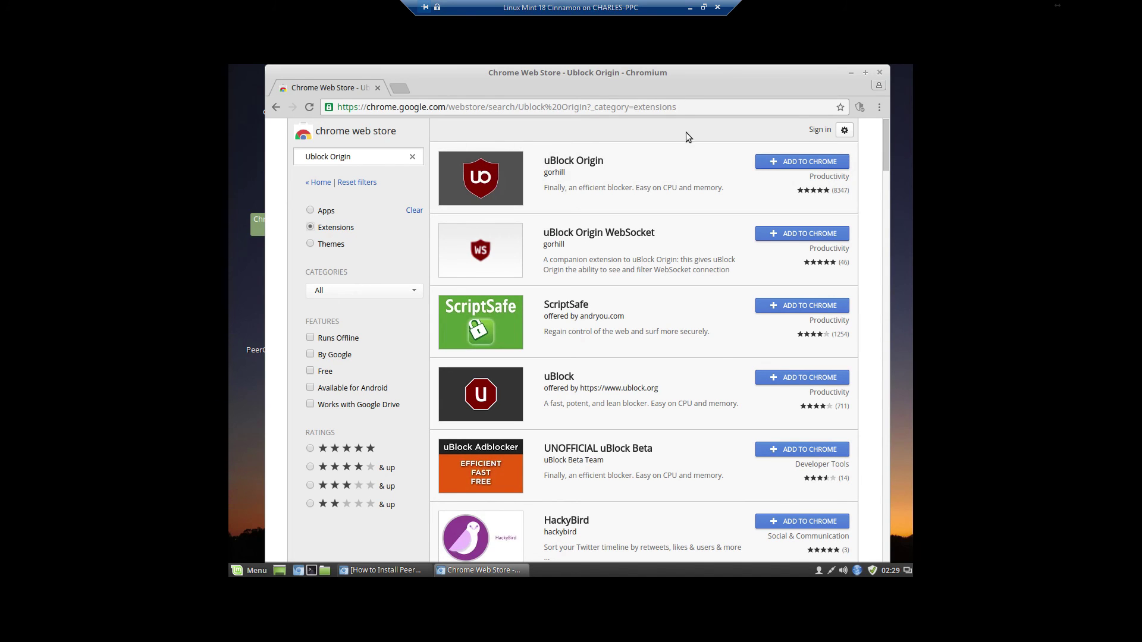
click(801, 163)
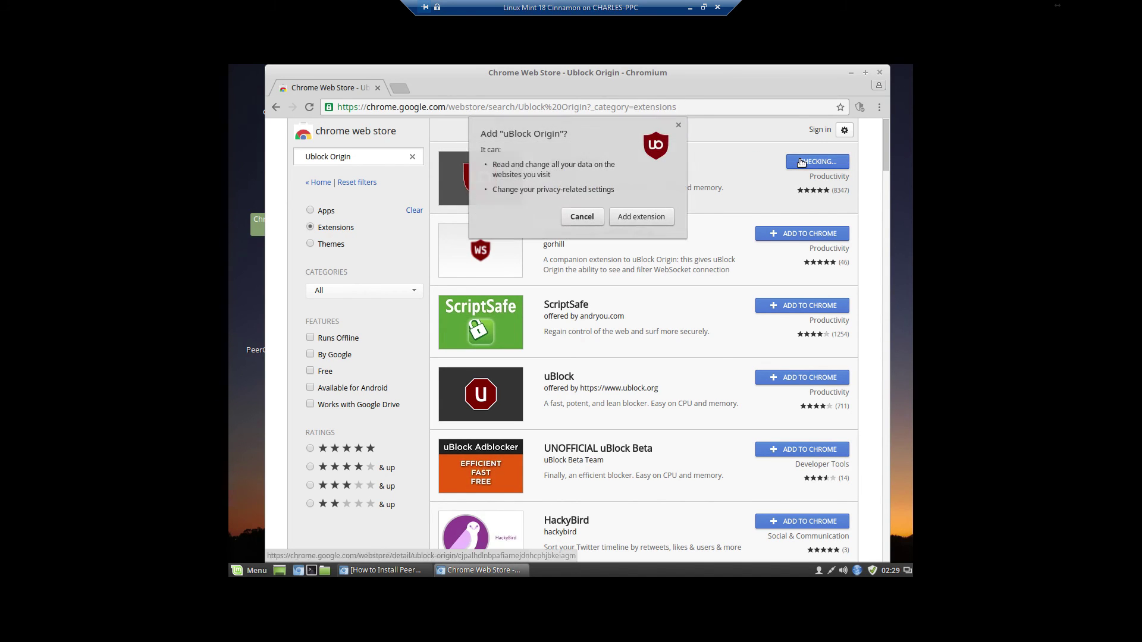
click(662, 219)
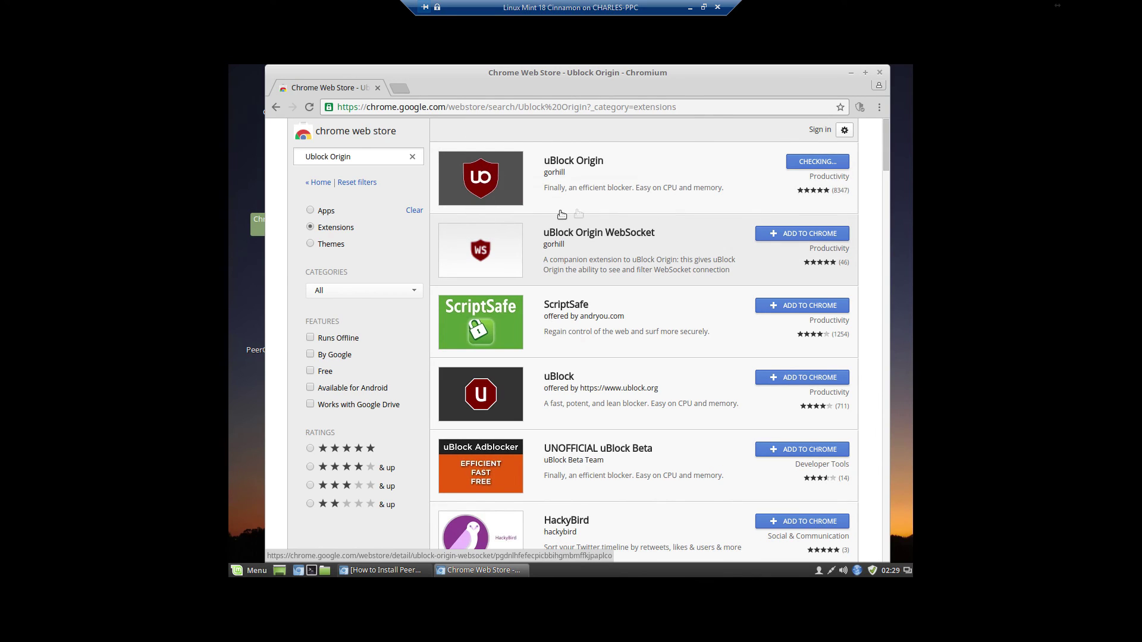
- Search the store for "Adblock Plus", add the Adblock Plus extension, and close its first-run page
click(367, 160)
text(A)
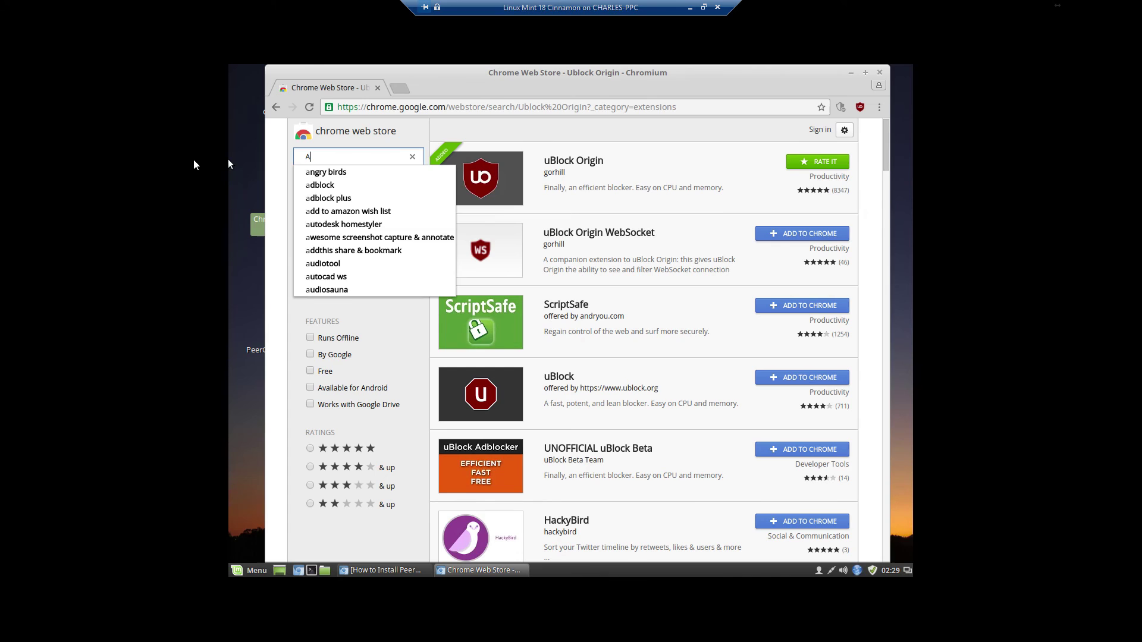
text(dblock Plus)
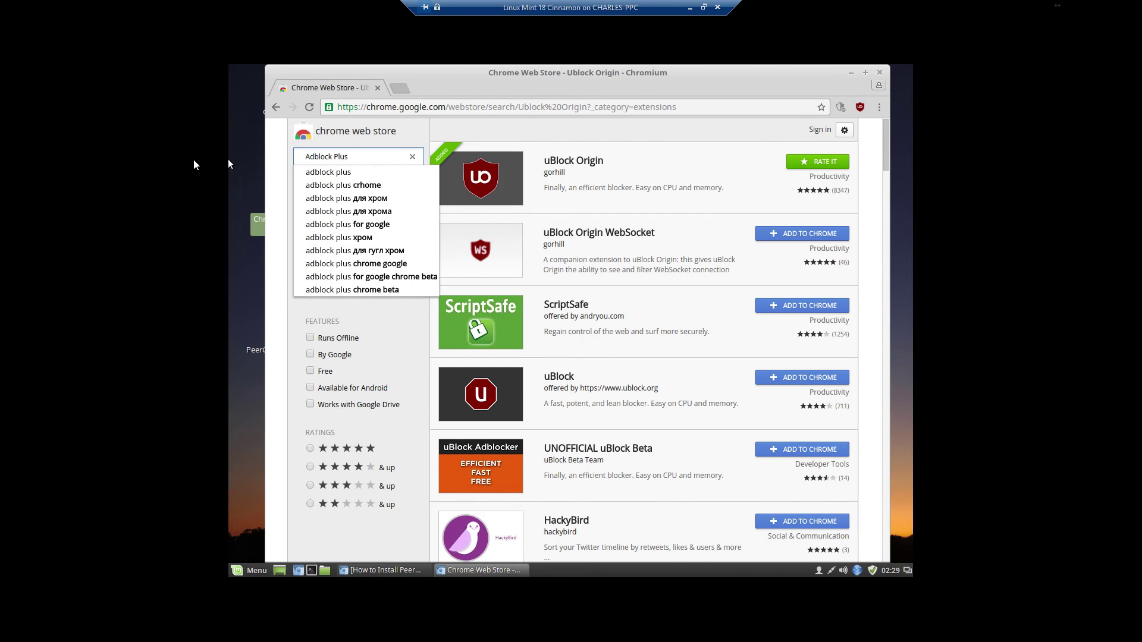
key(Return)
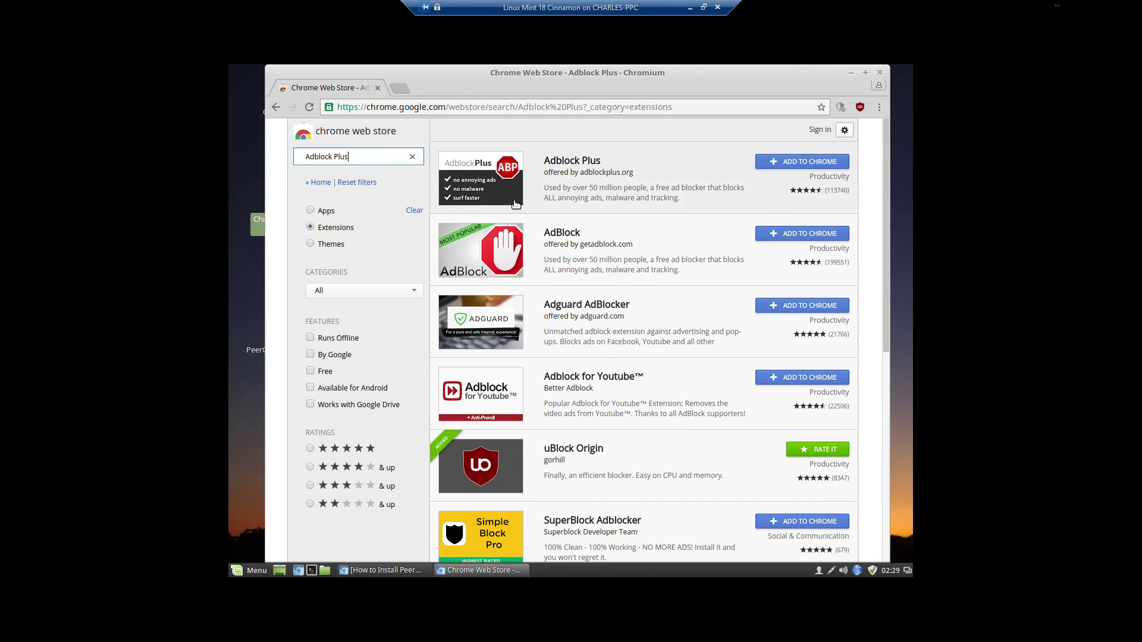
click(798, 168)
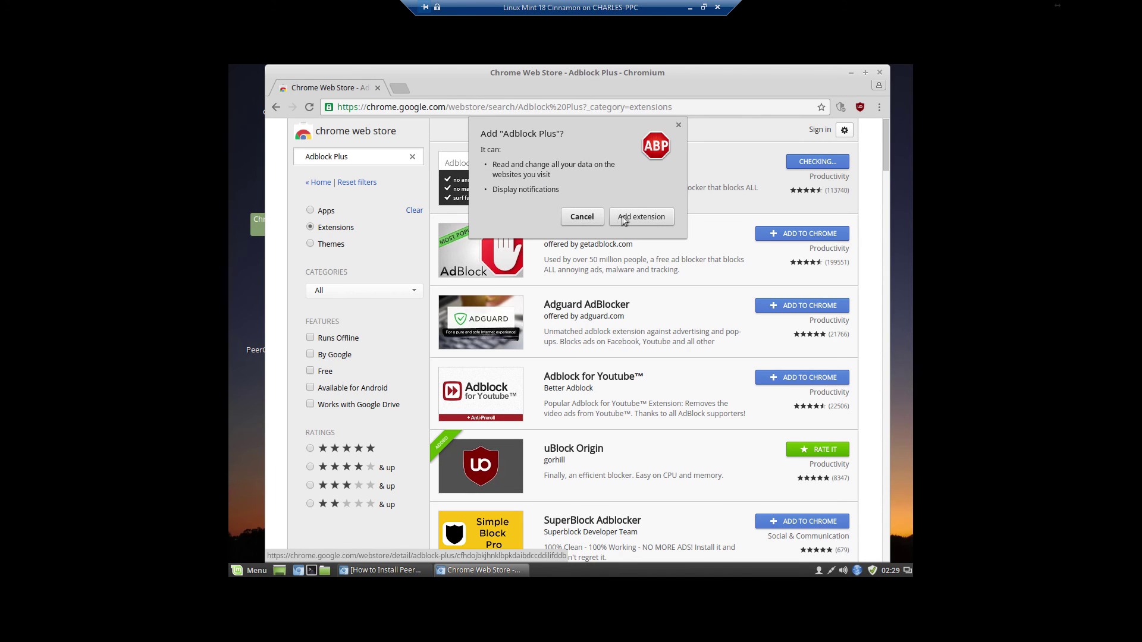
click(624, 218)
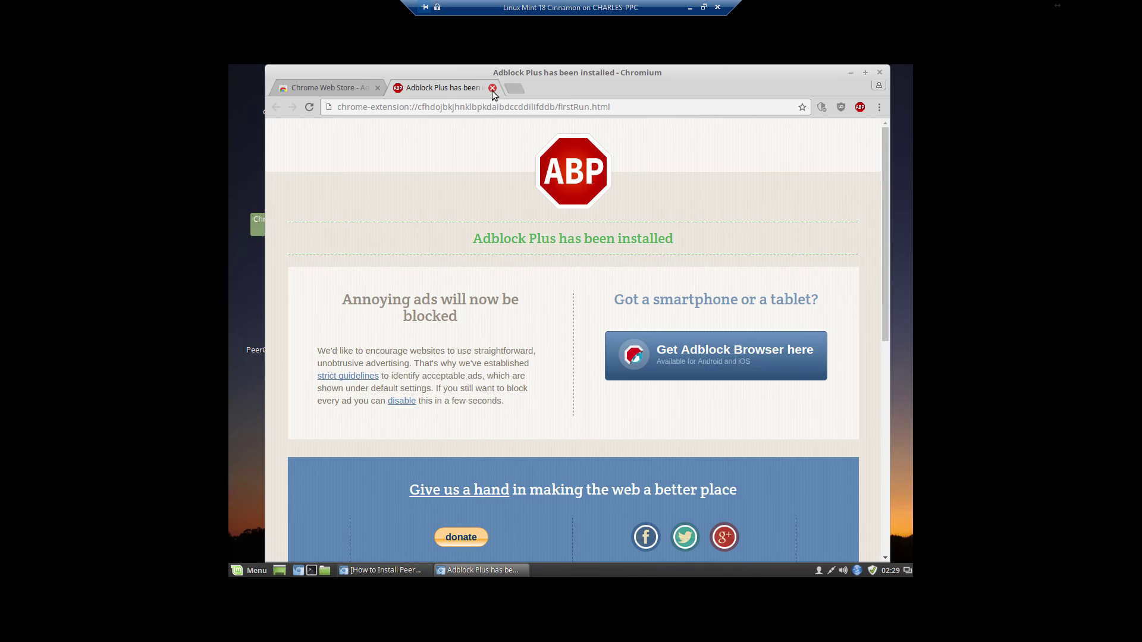
click(492, 88)
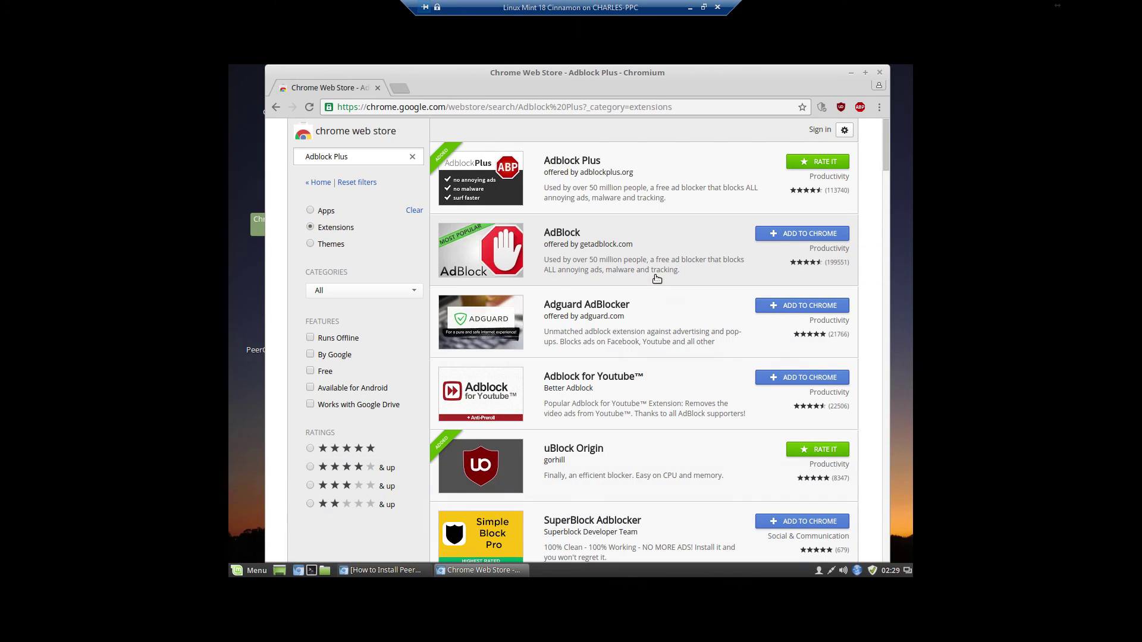
triple_click(350, 157)
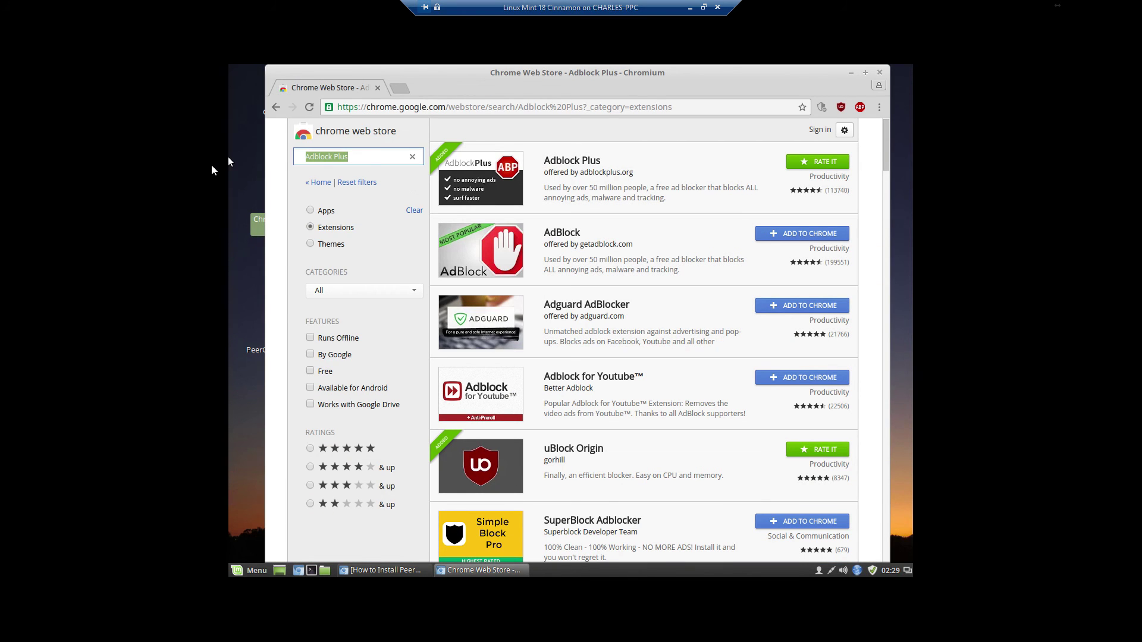
text(HTTPS)
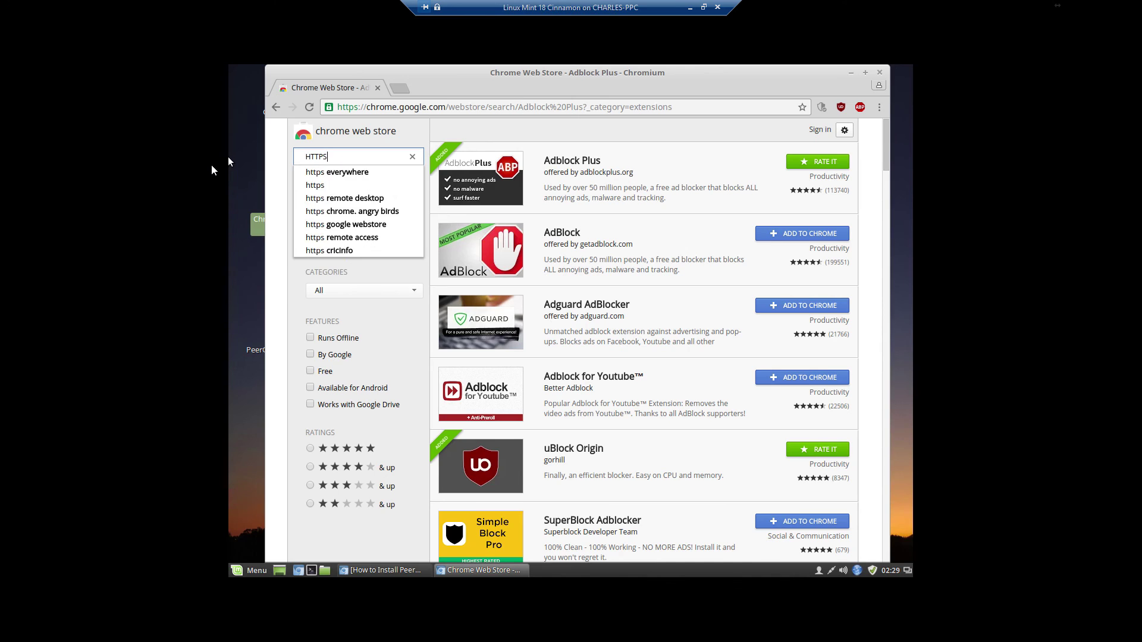
text( Ever)
key(Down)
key(Return)
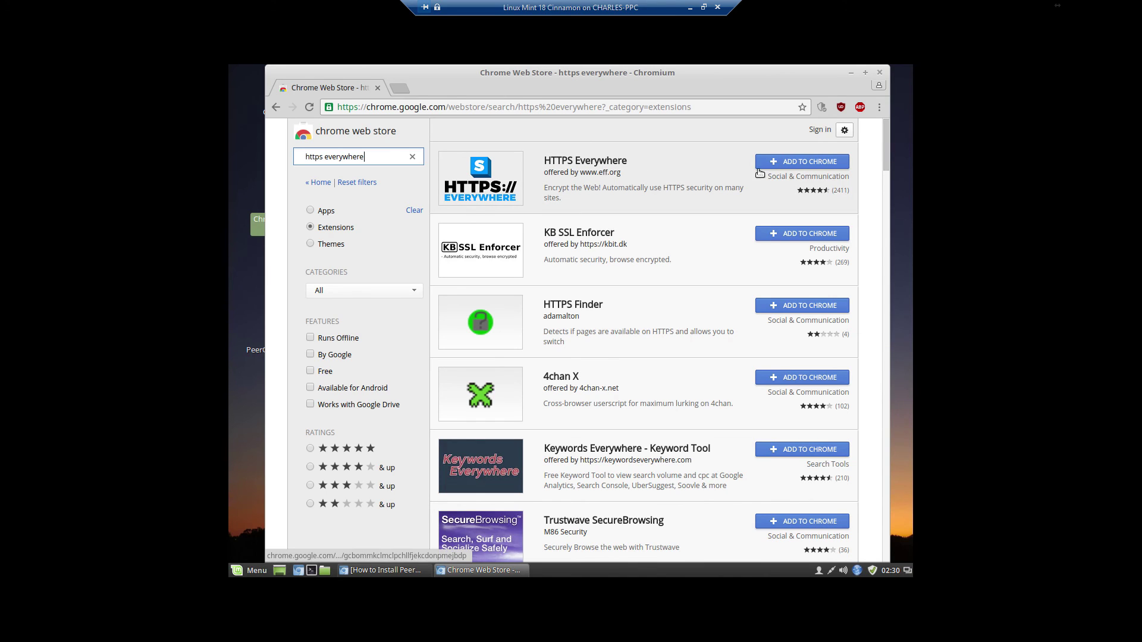
click(800, 164)
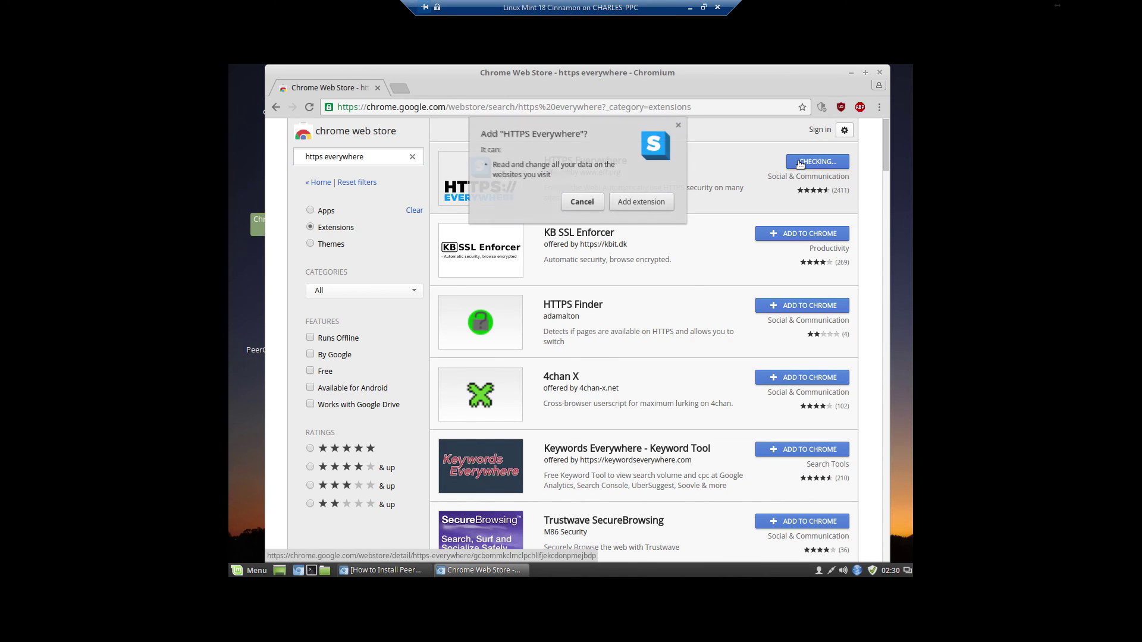
click(634, 208)
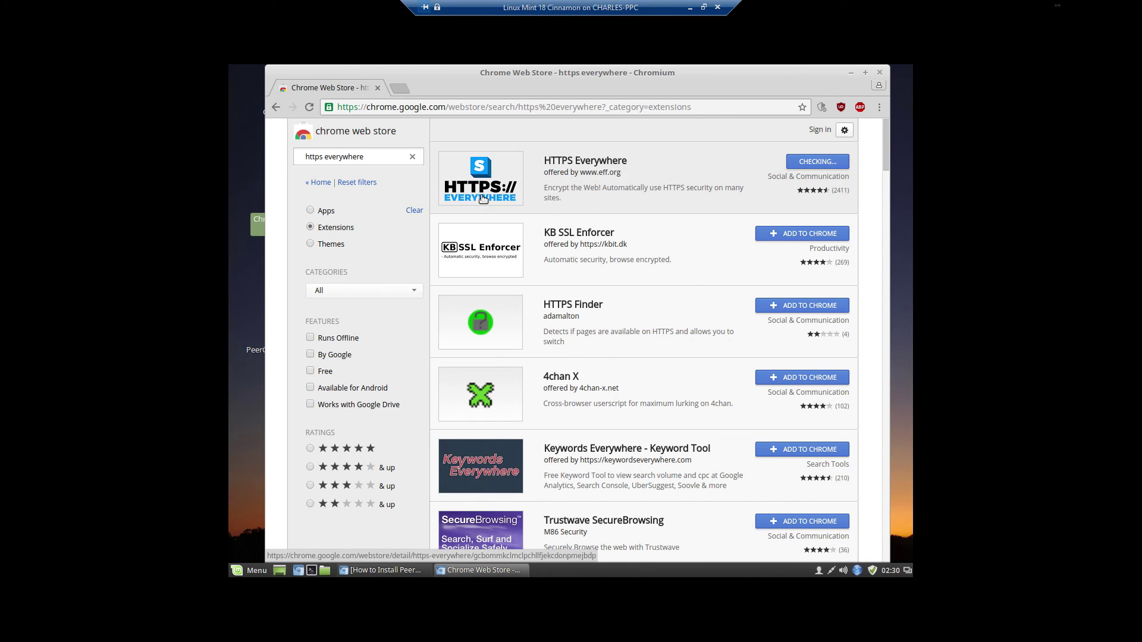
- Search the store for "http headers" and add the Live HTTP Headers extension
click(376, 157)
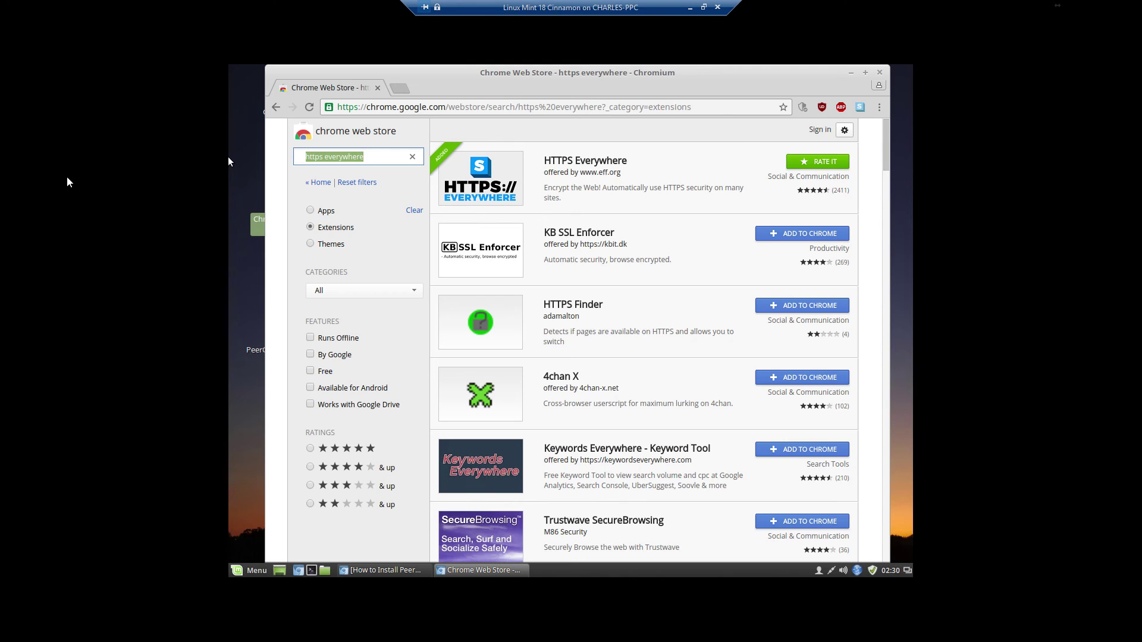
text(HTTP)
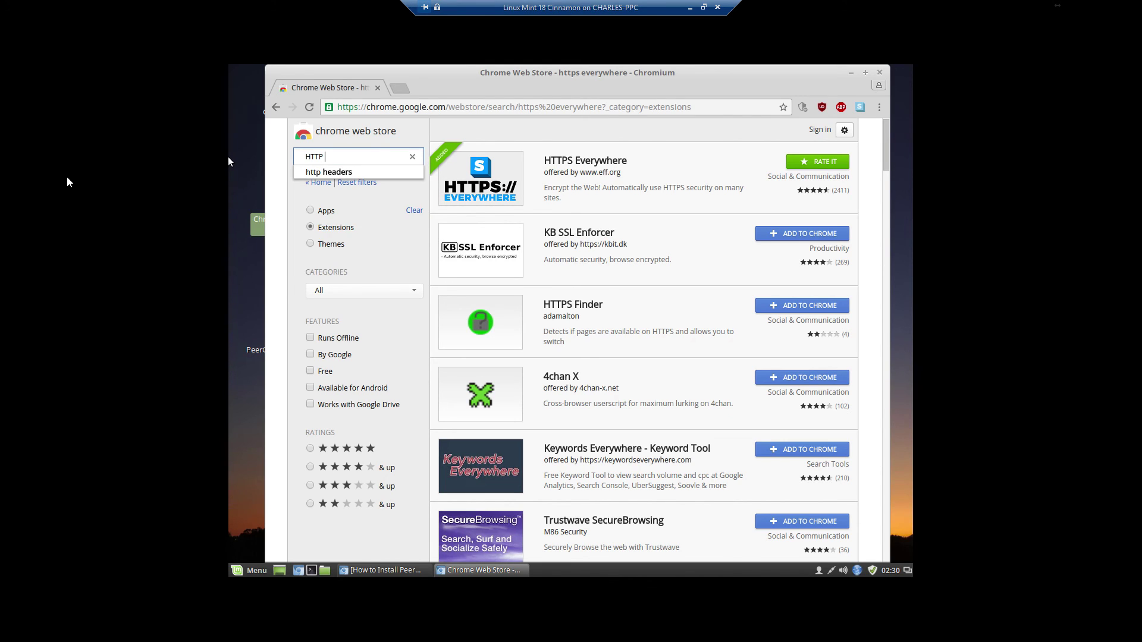
key(Down)
key(Return)
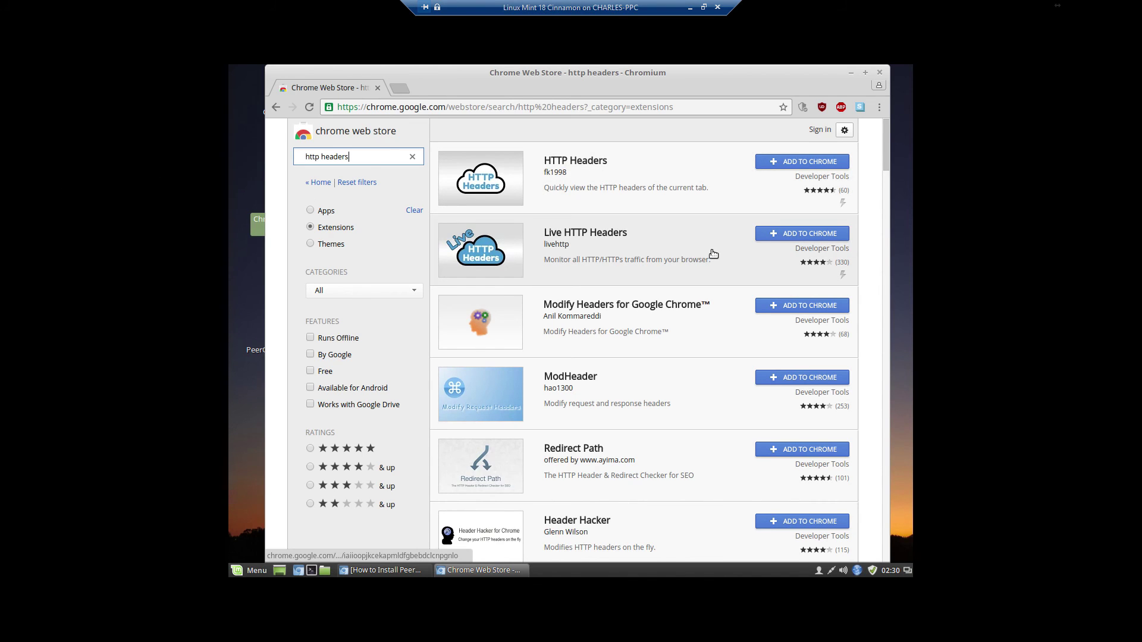
click(794, 233)
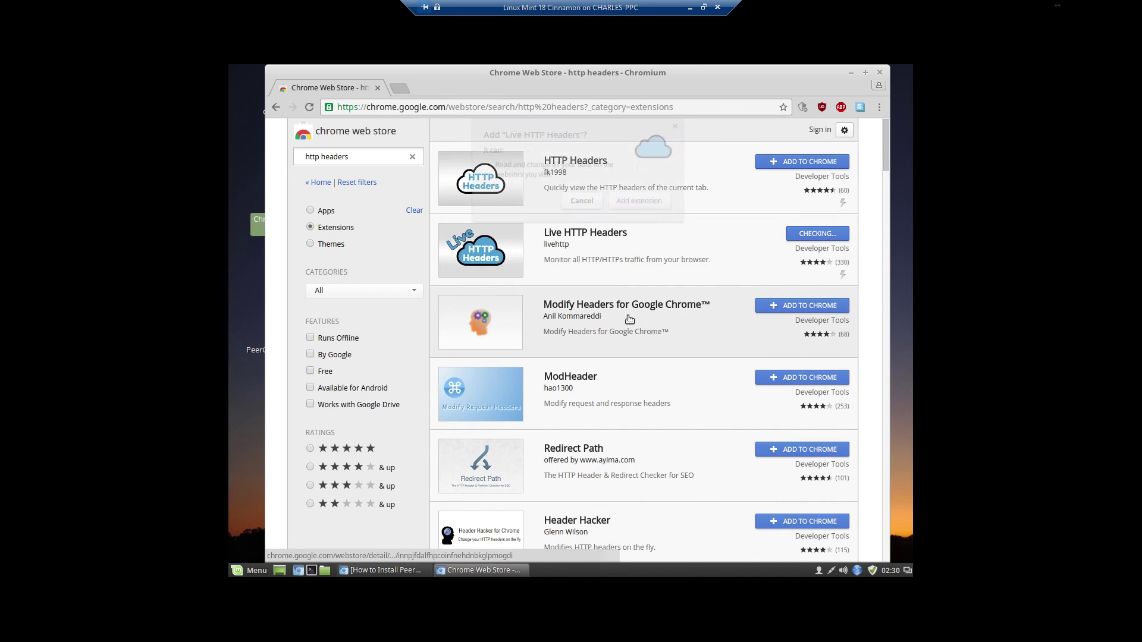
click(637, 204)
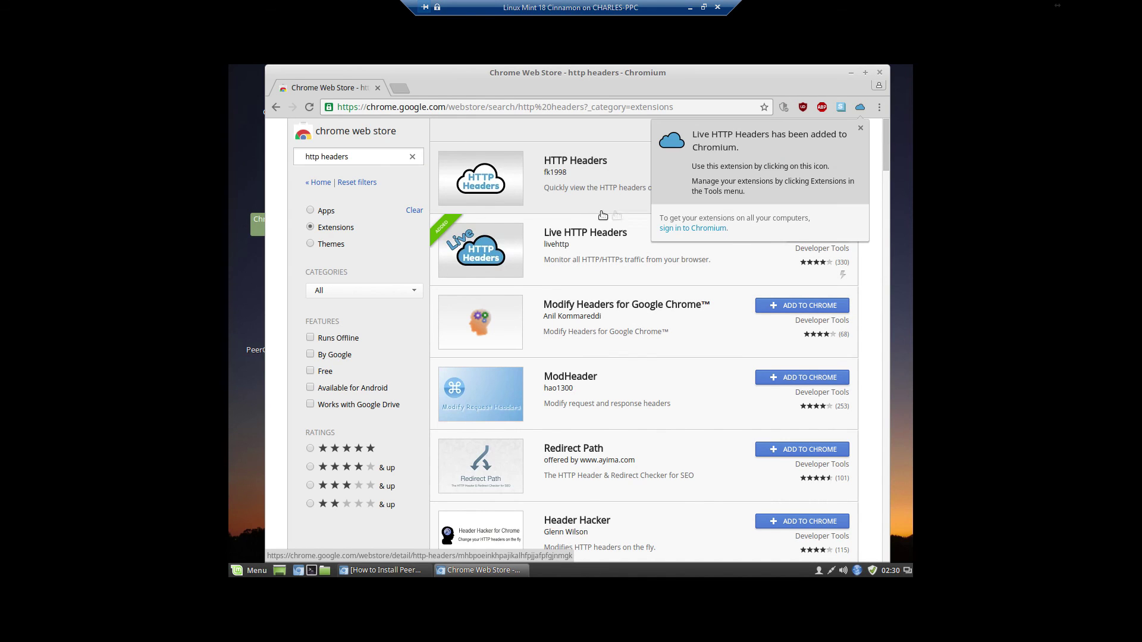
click(575, 105)
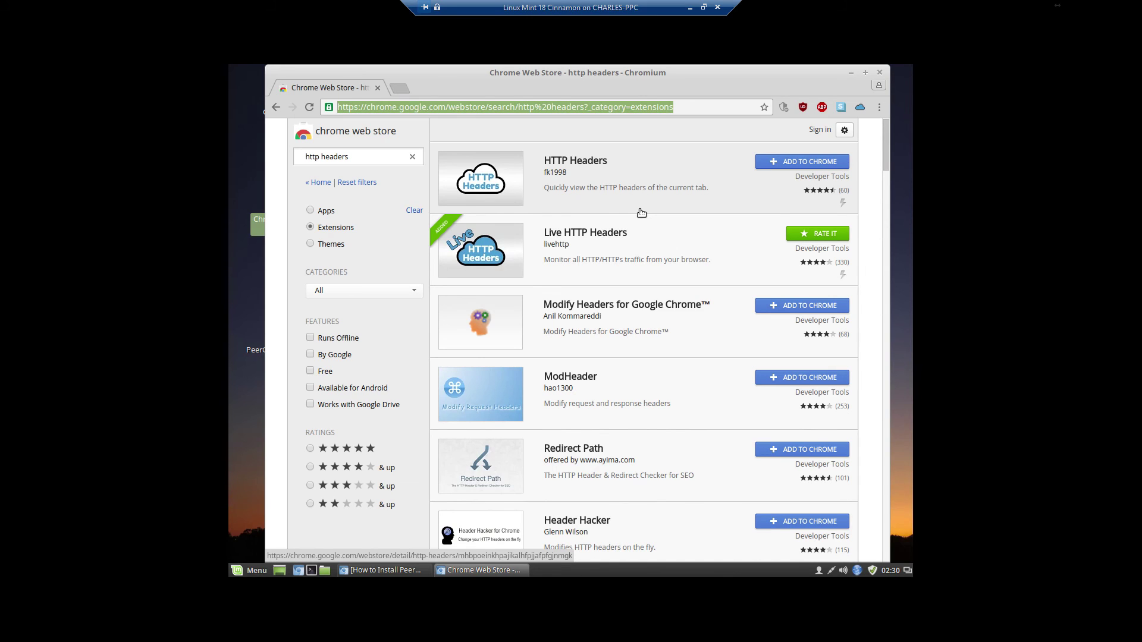
text(www.)
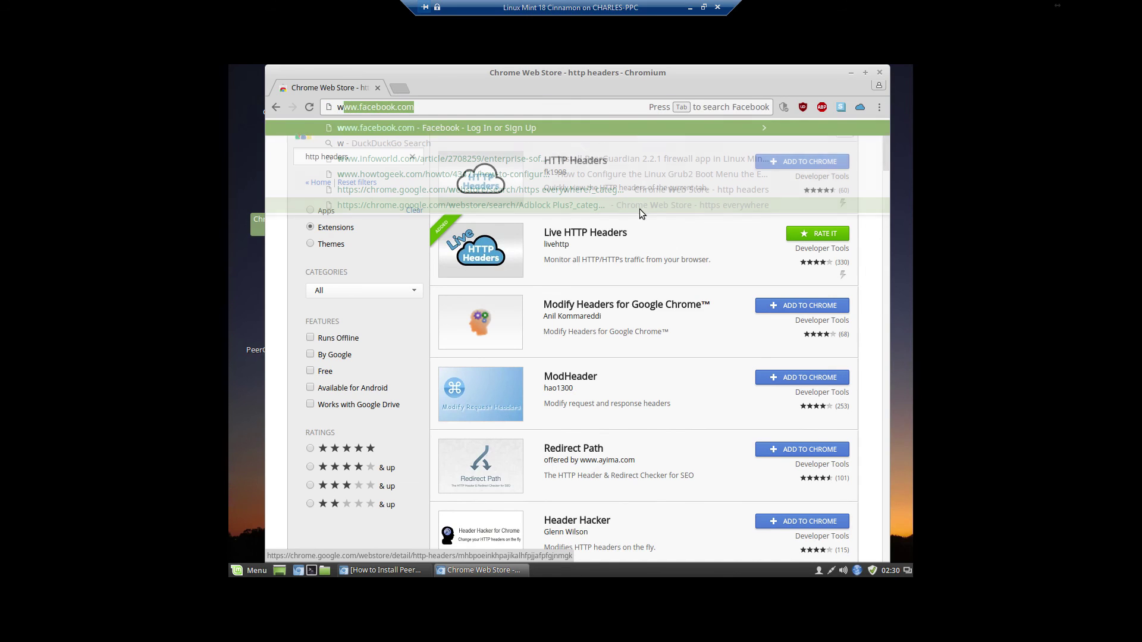
key(Right)
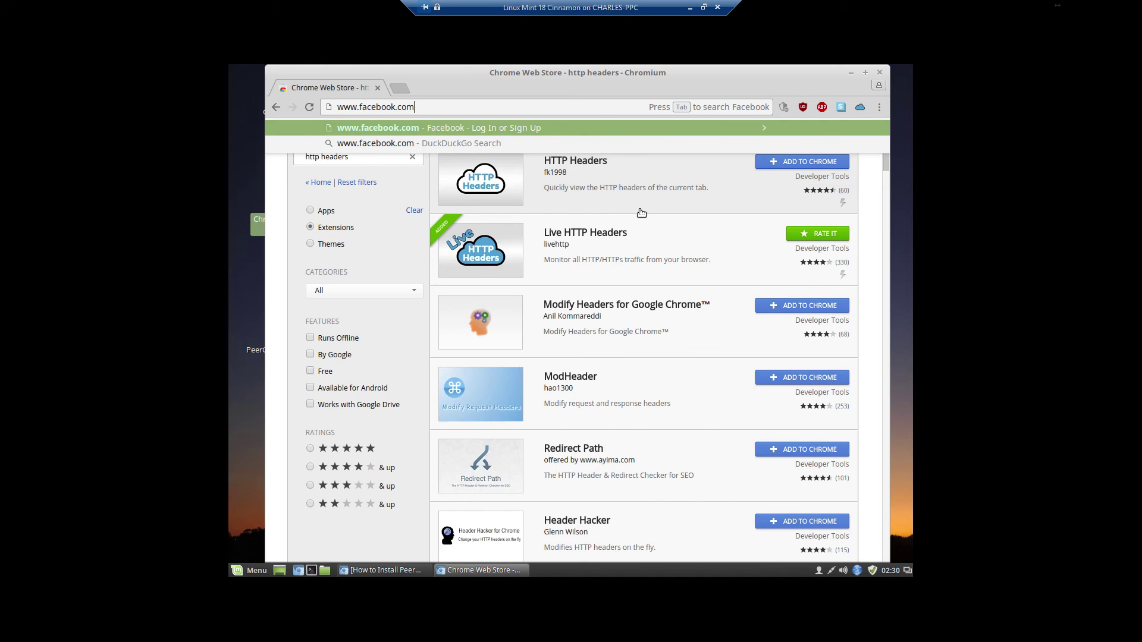
key(Return)
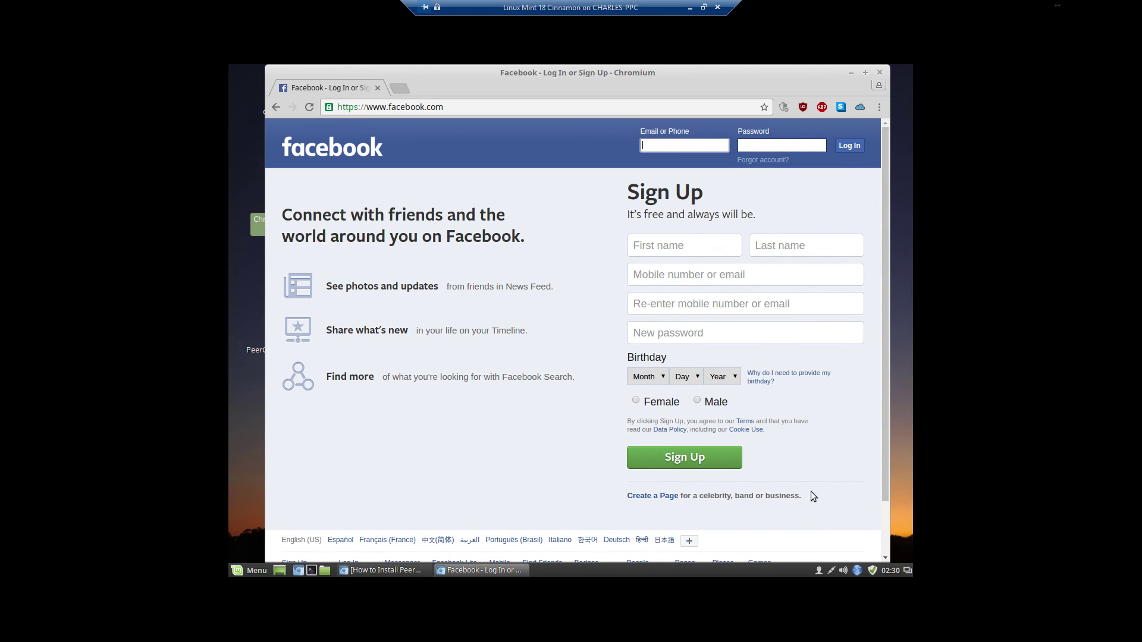
- Open Live HTTP Headers, examine the headers of the captured Facebook POST request, and close the extension's page
click(860, 108)
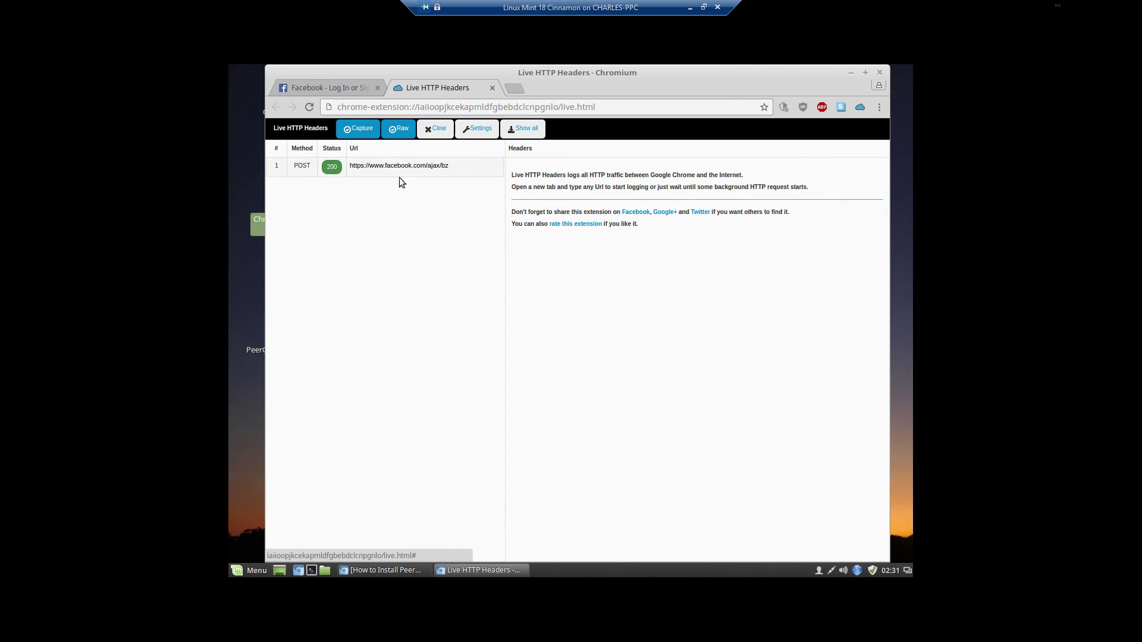
click(409, 171)
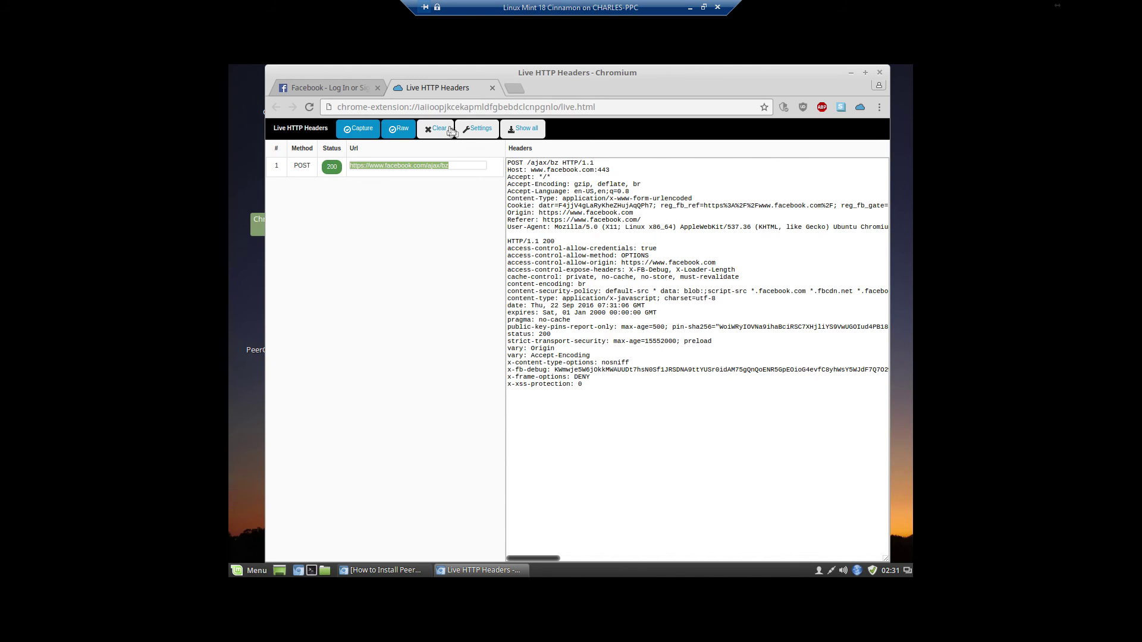
click(491, 88)
click(495, 104)
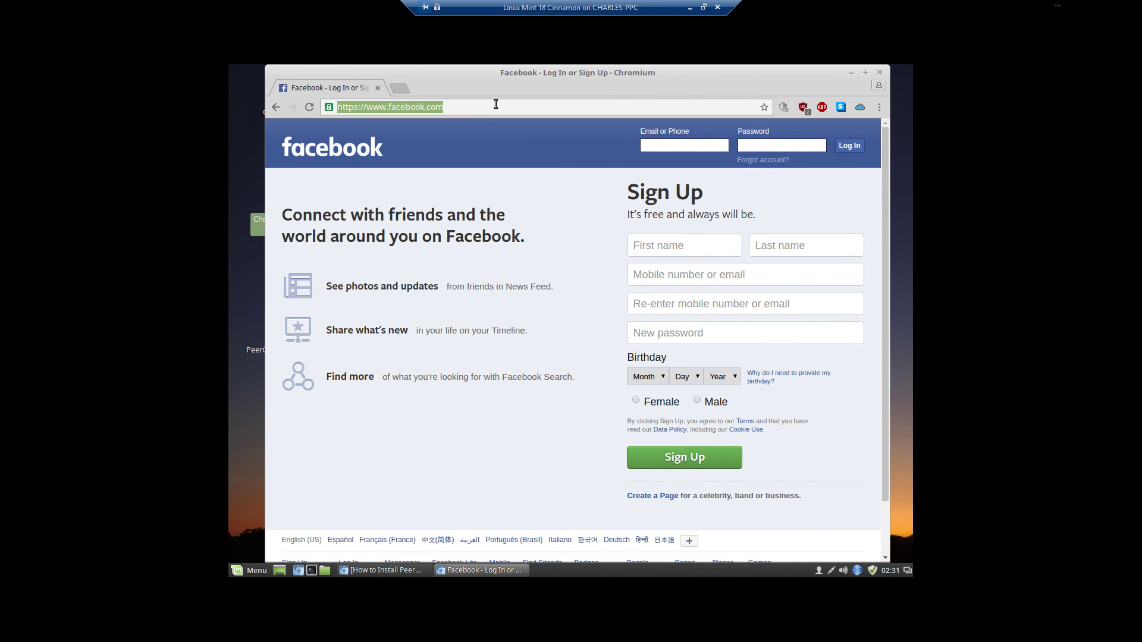
text(www.google.com)
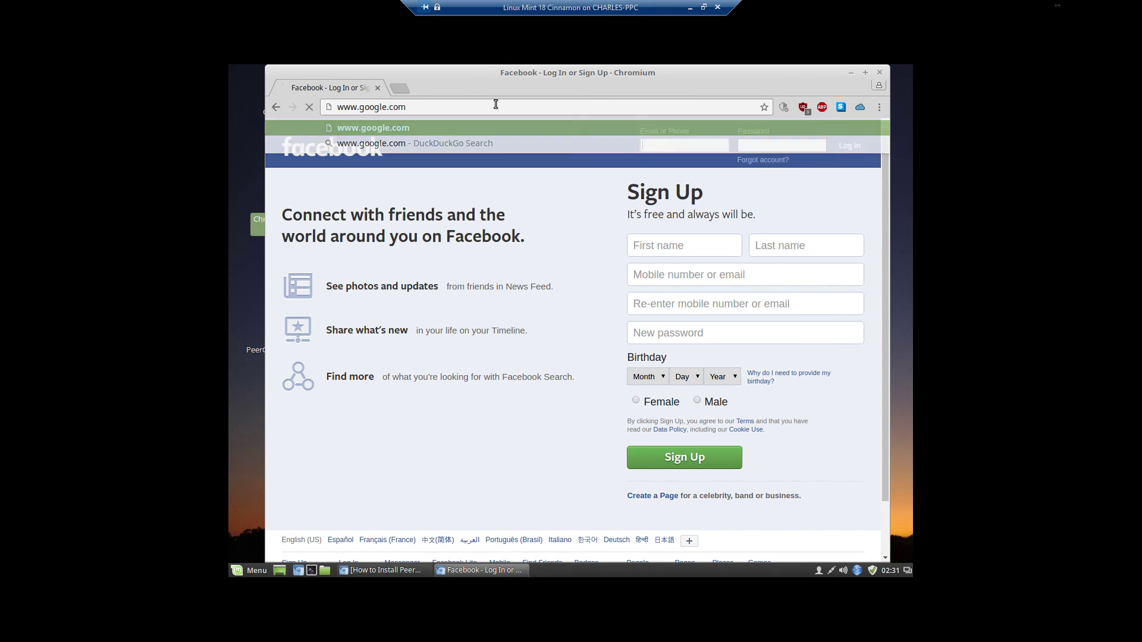
key(Return)
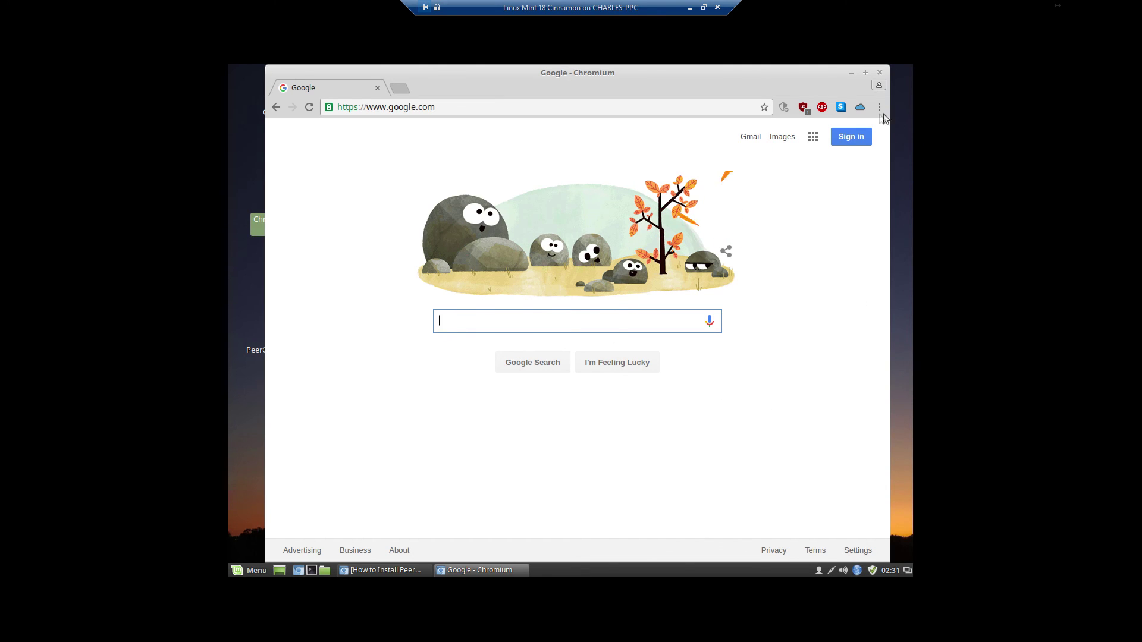
- Open Live HTTP Headers, check its full listing of captured traffic, and close the listing
click(860, 108)
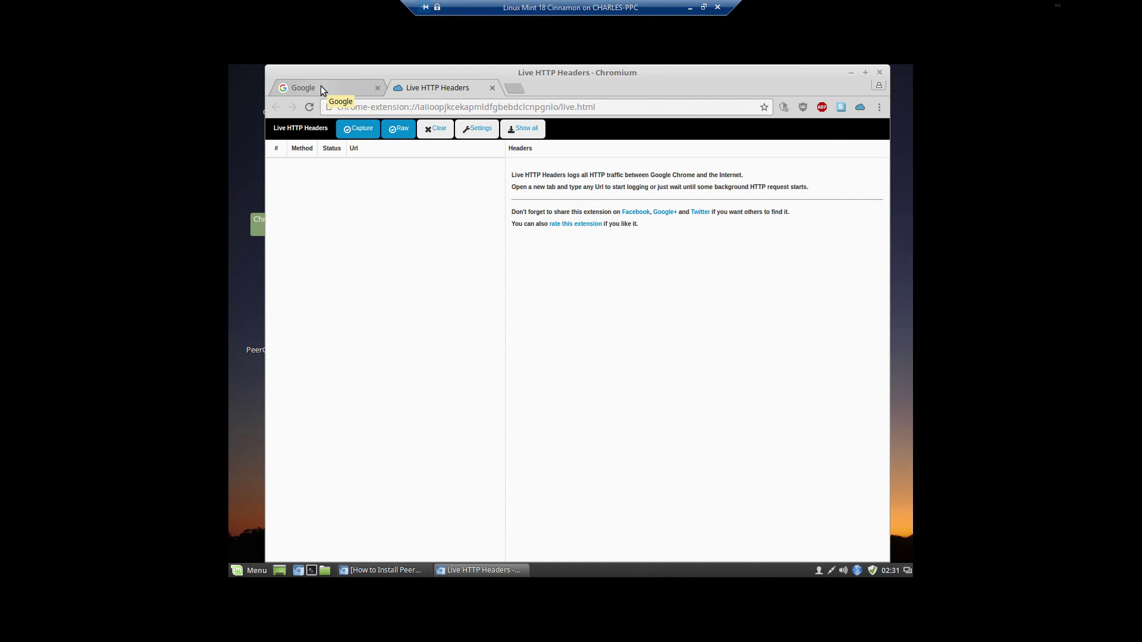
click(535, 129)
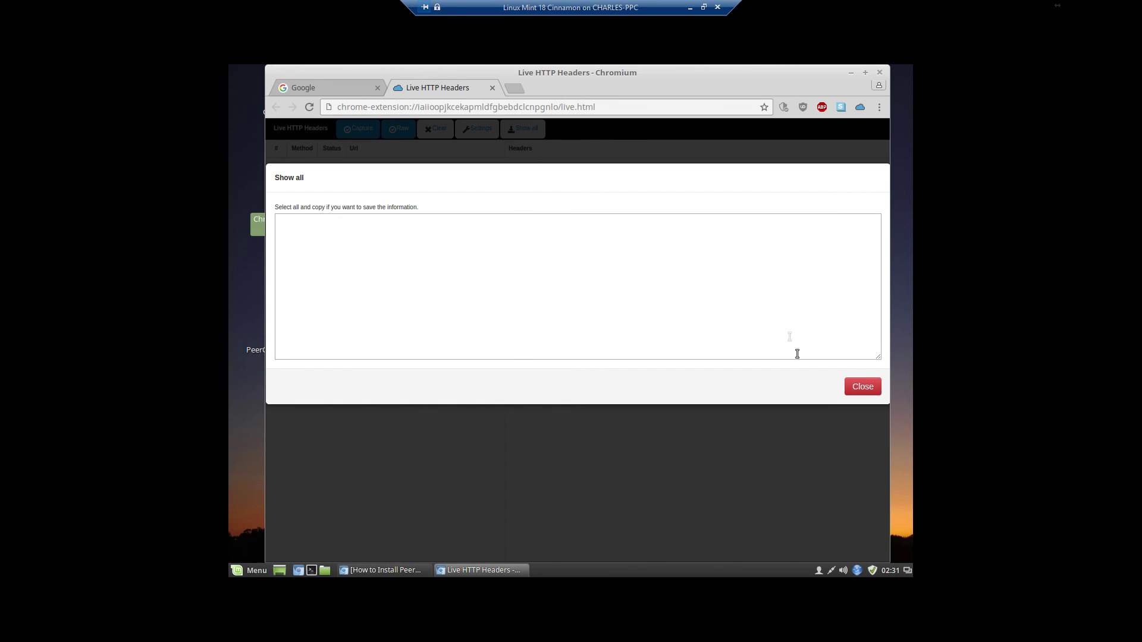
click(850, 388)
click(344, 89)
click(491, 107)
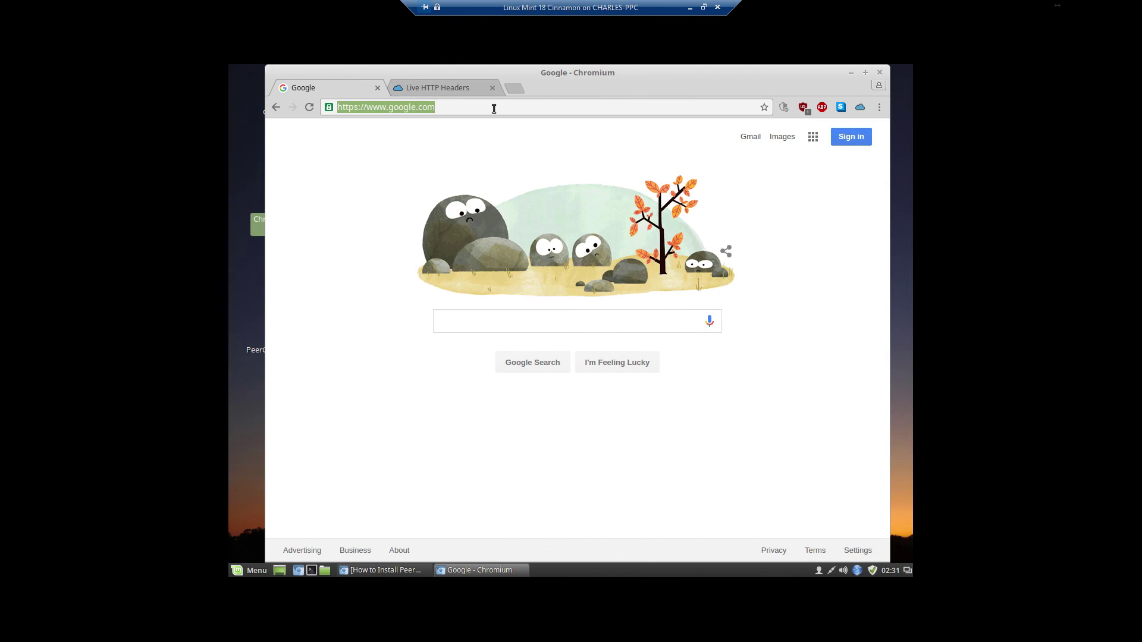
text(www.facebook.com)
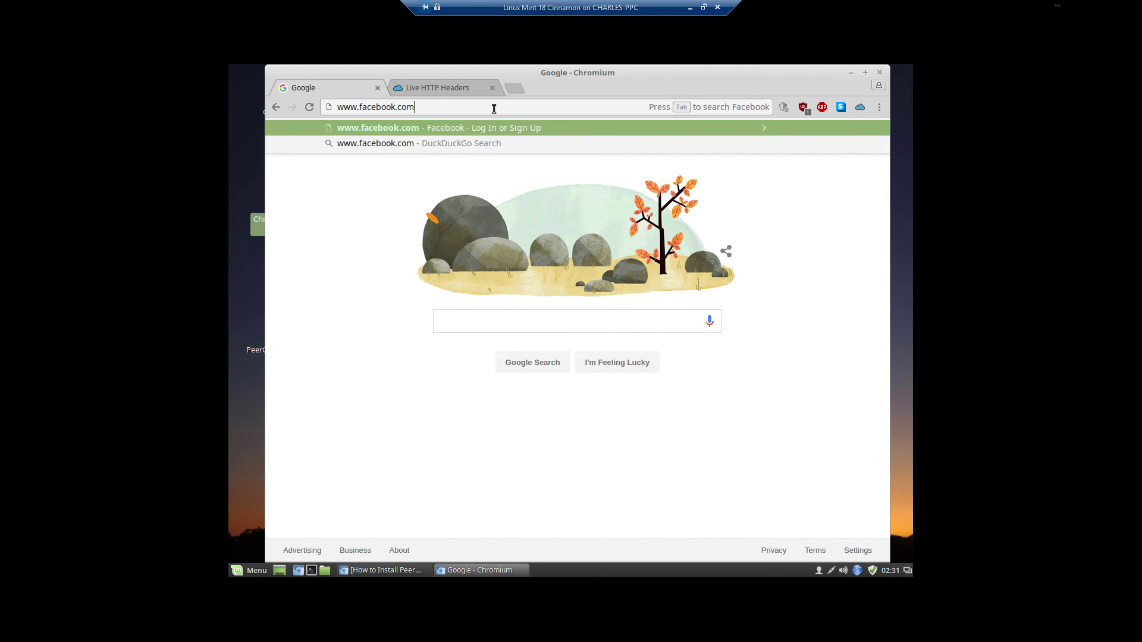
key(Return)
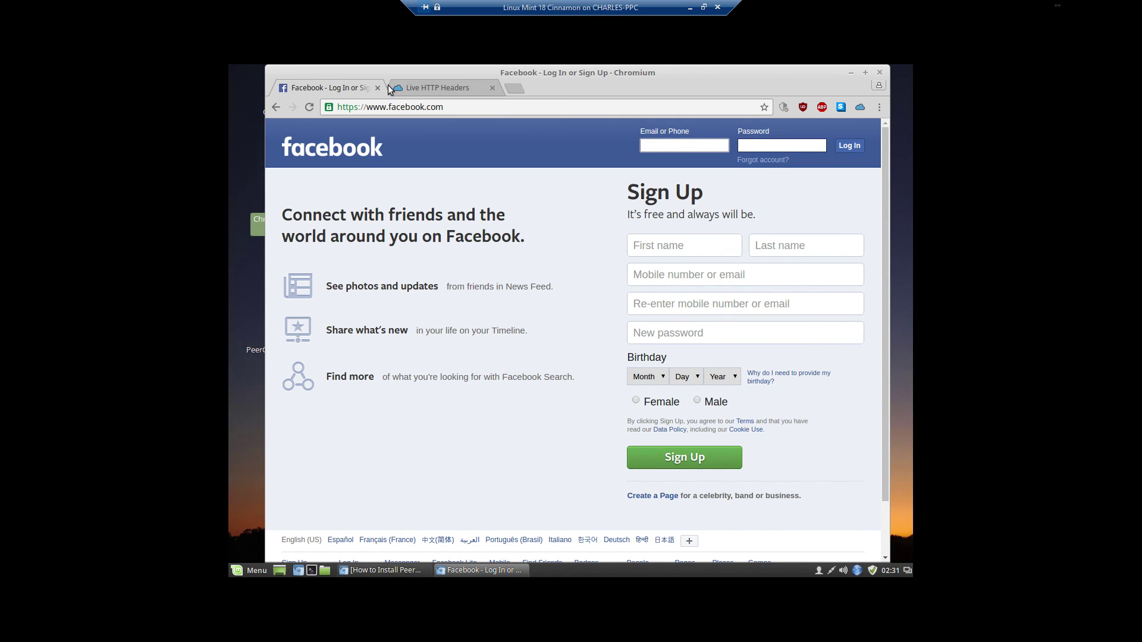
- Review the list of Facebook requests captured by Live HTTP Headers, from the newest entry to the oldest
click(433, 88)
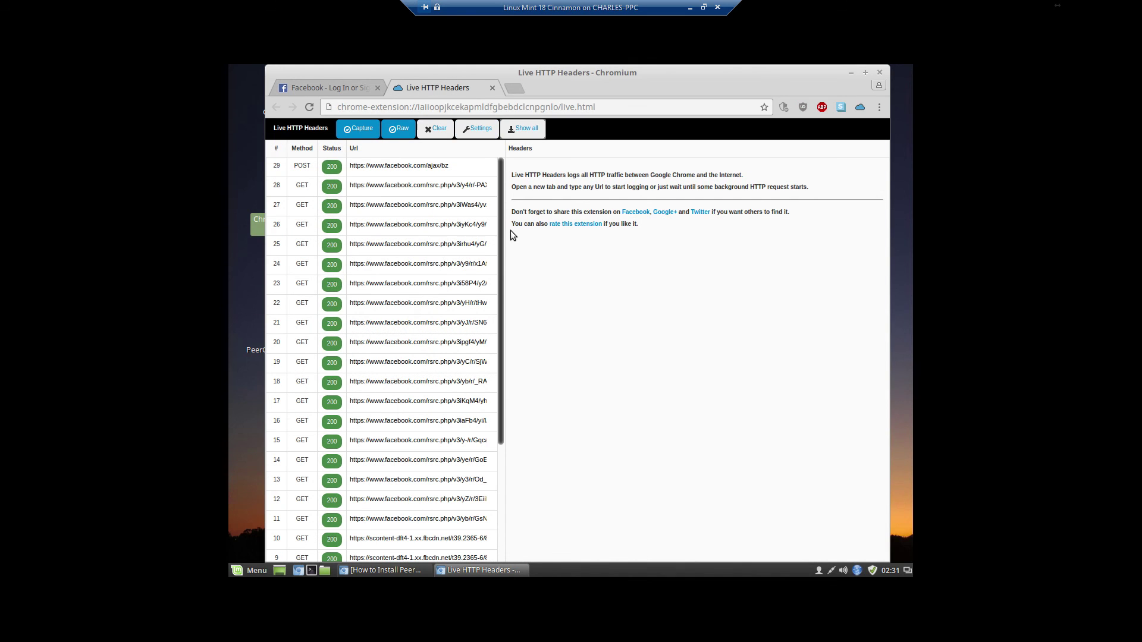
drag(501, 228, 501, 386)
drag(512, 309, 526, 194)
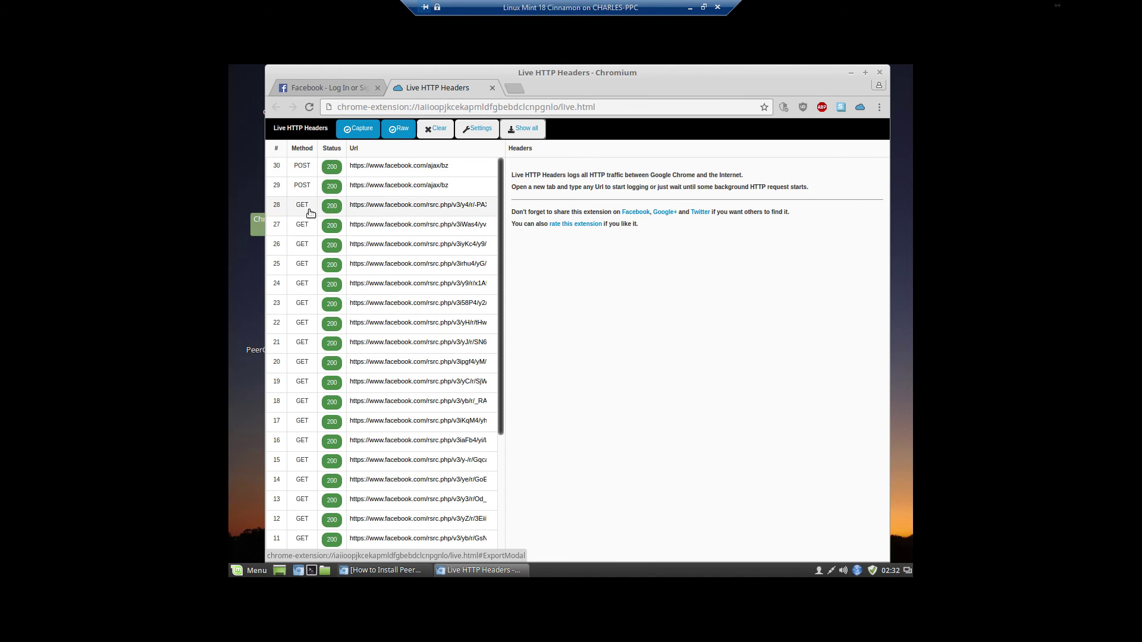
scroll(326, 519, down, 3)
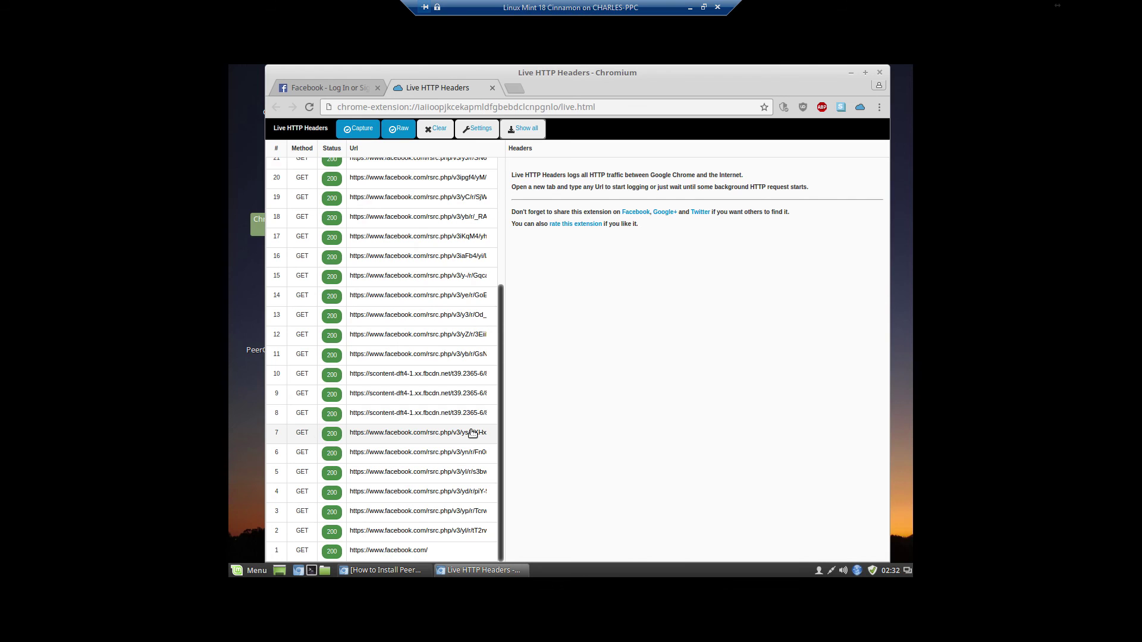
scroll(433, 414, up, 3)
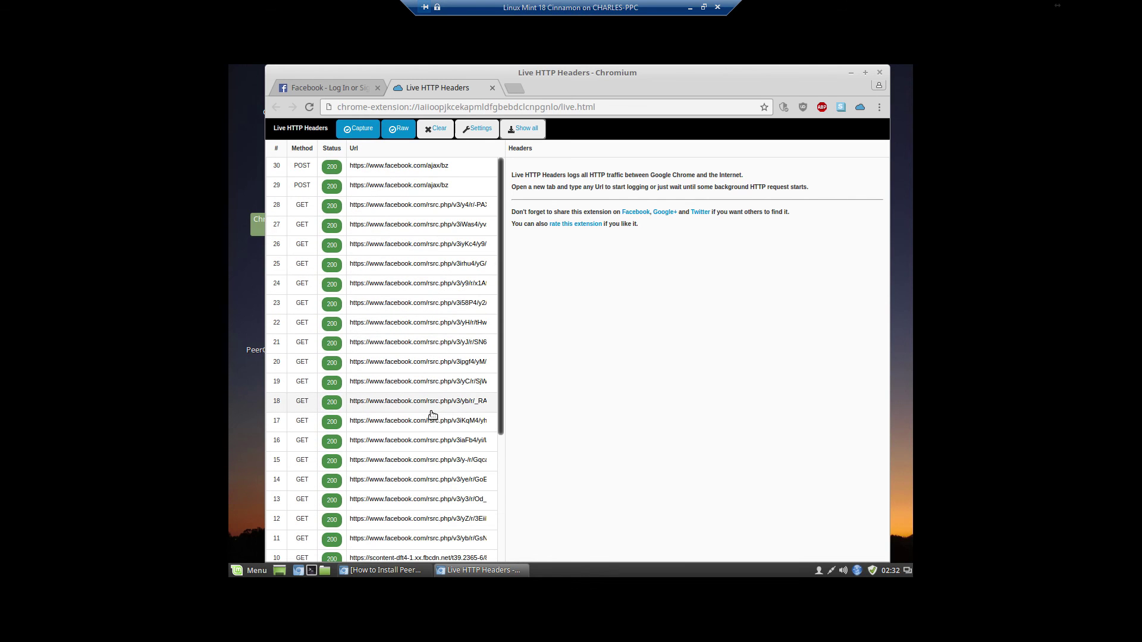
scroll(428, 416, down, 3)
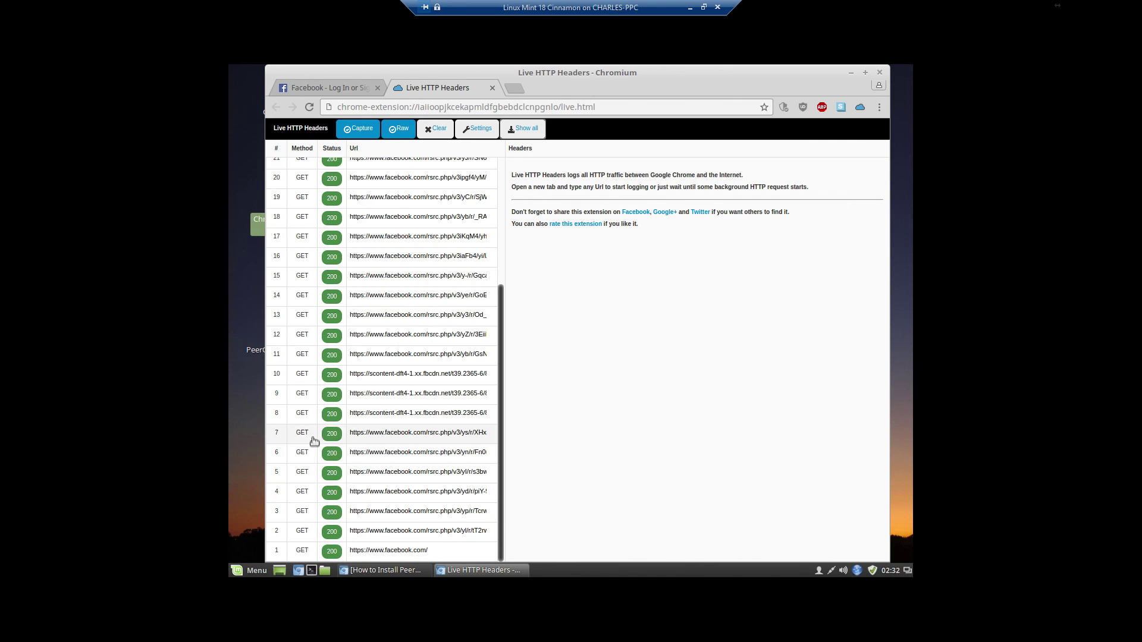
scroll(308, 375, up, 2)
scroll(308, 375, up, 2)
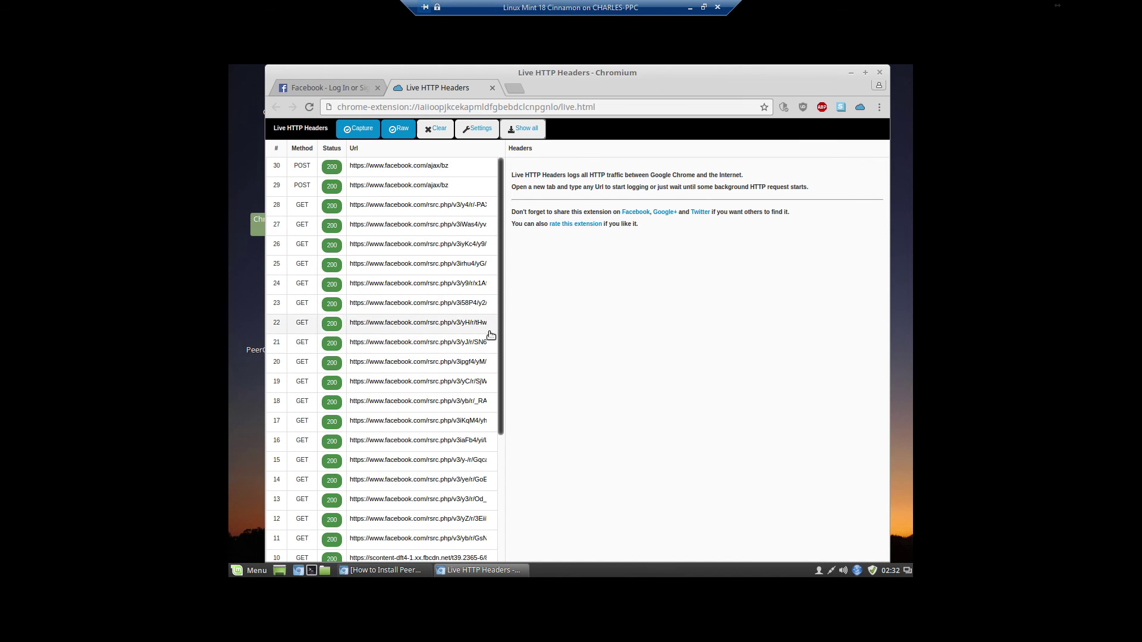
scroll(464, 357, down, 3)
click(442, 554)
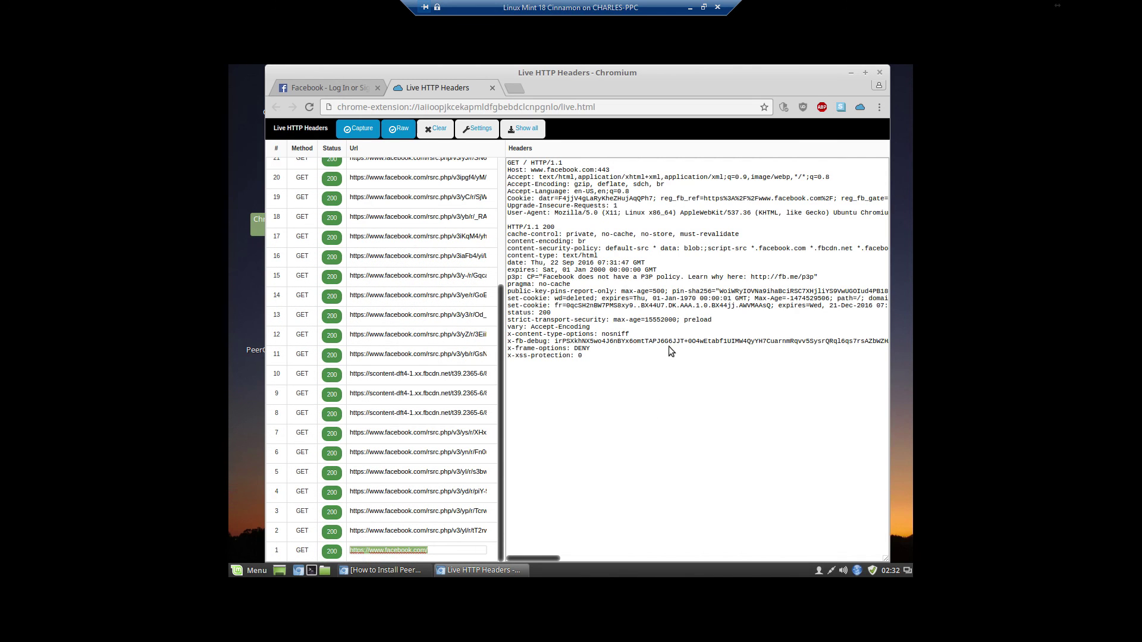
double_click(601, 171)
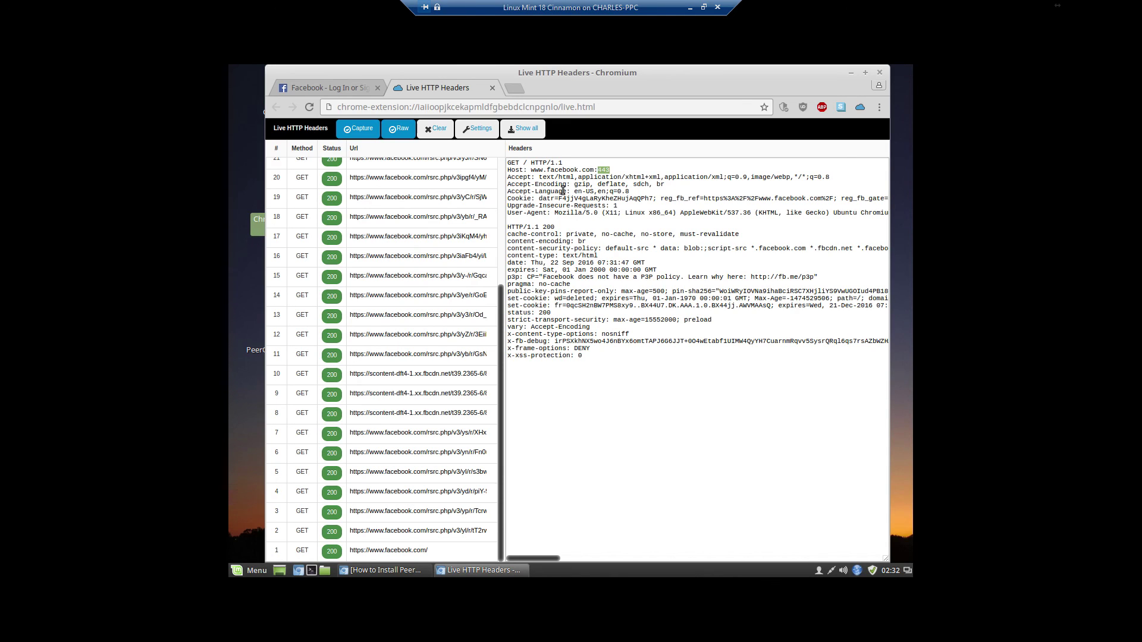
drag(528, 162, 569, 163)
click(676, 196)
drag(559, 212, 878, 212)
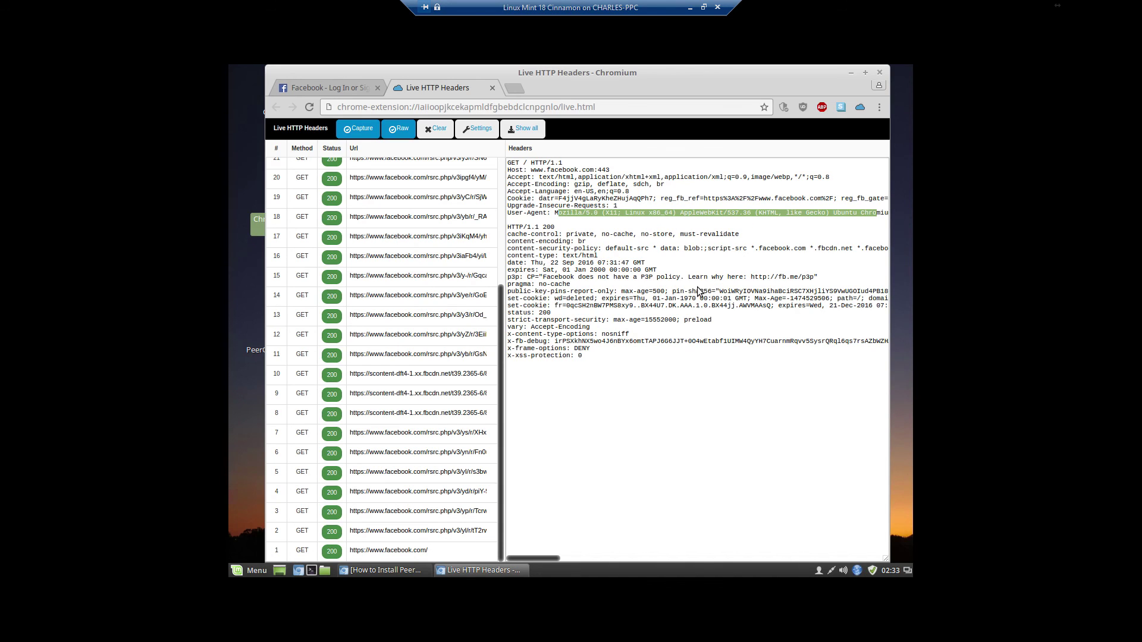
click(689, 265)
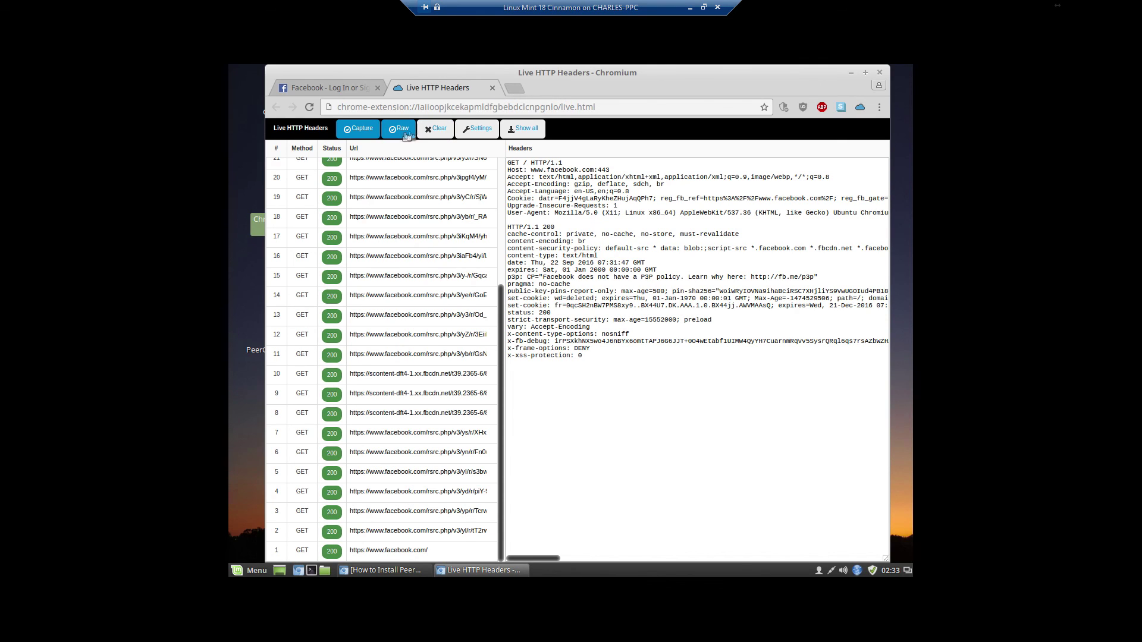
- Clear the captured requests in Live HTTP Headers, then close the extension's page and the browser window
click(435, 128)
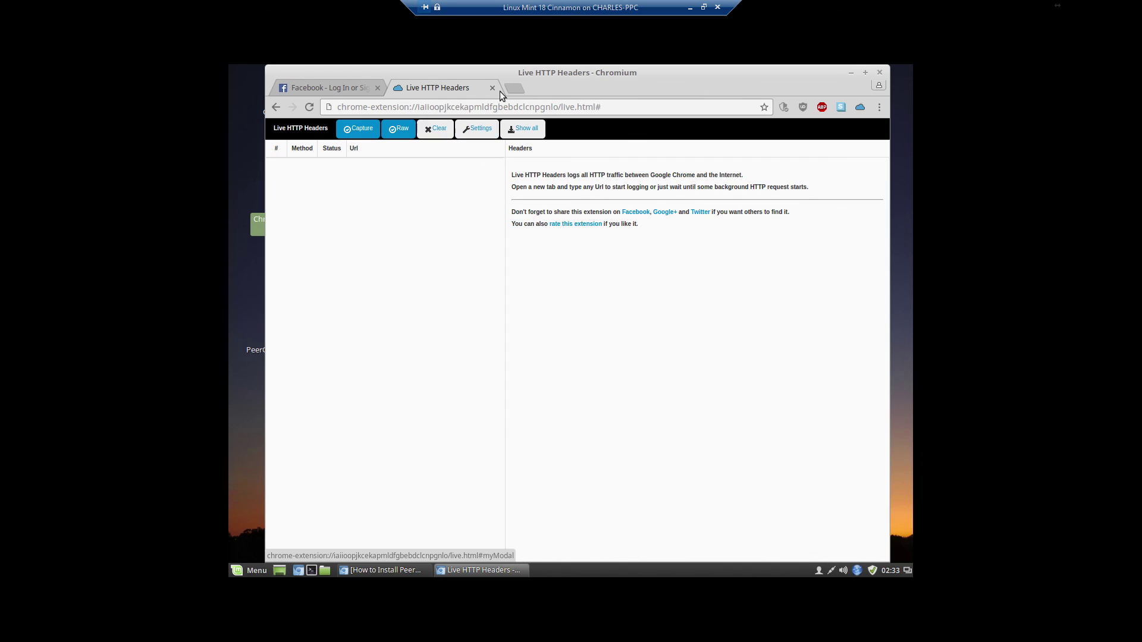
click(492, 88)
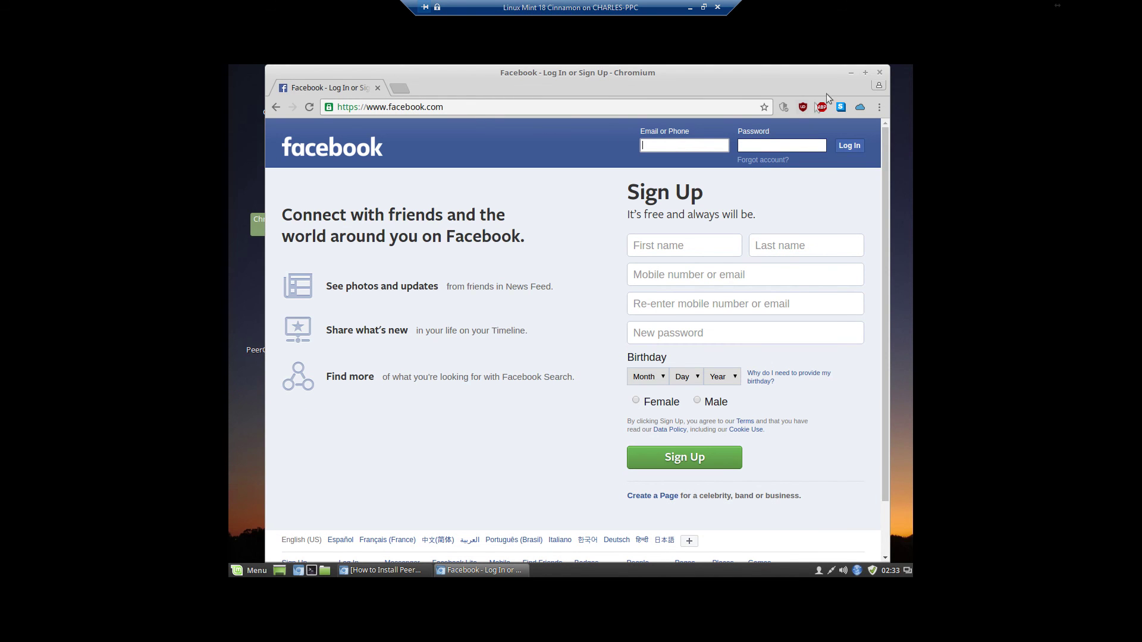
click(877, 74)
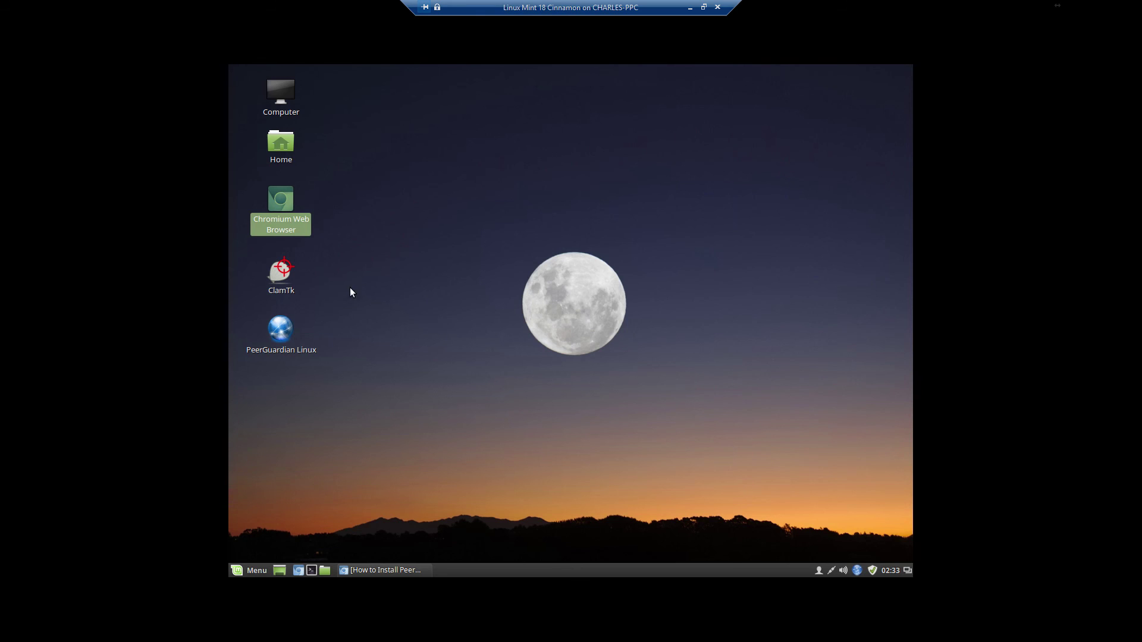
- Open ClamTk from the desktop, check the installed antivirus signatures on the update page, and return to the overview
double_click(290, 282)
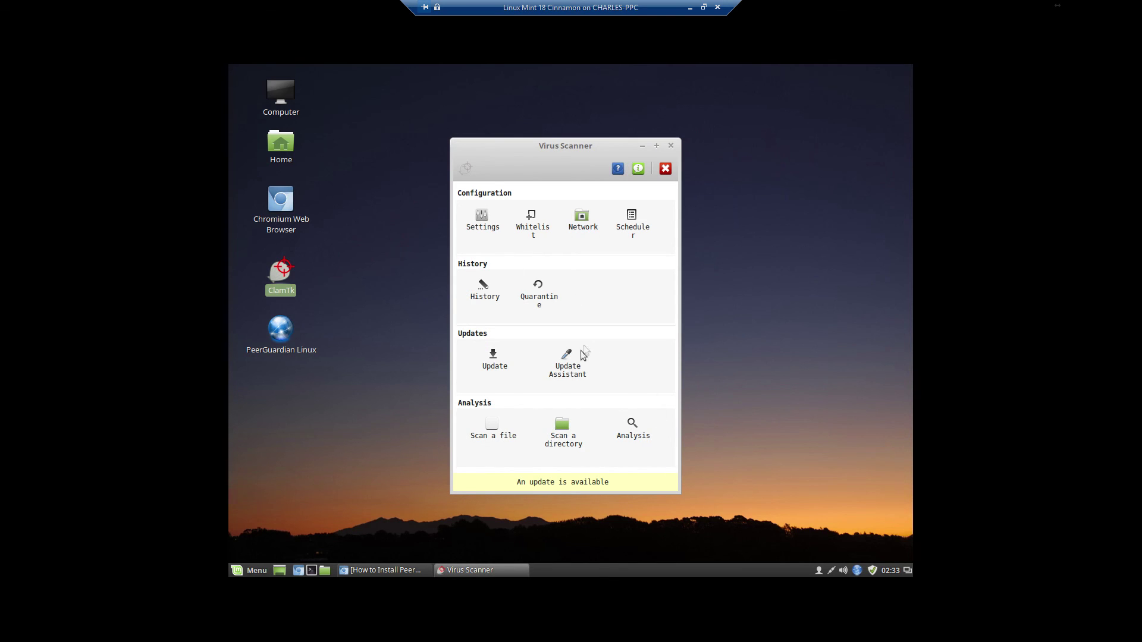
click(494, 358)
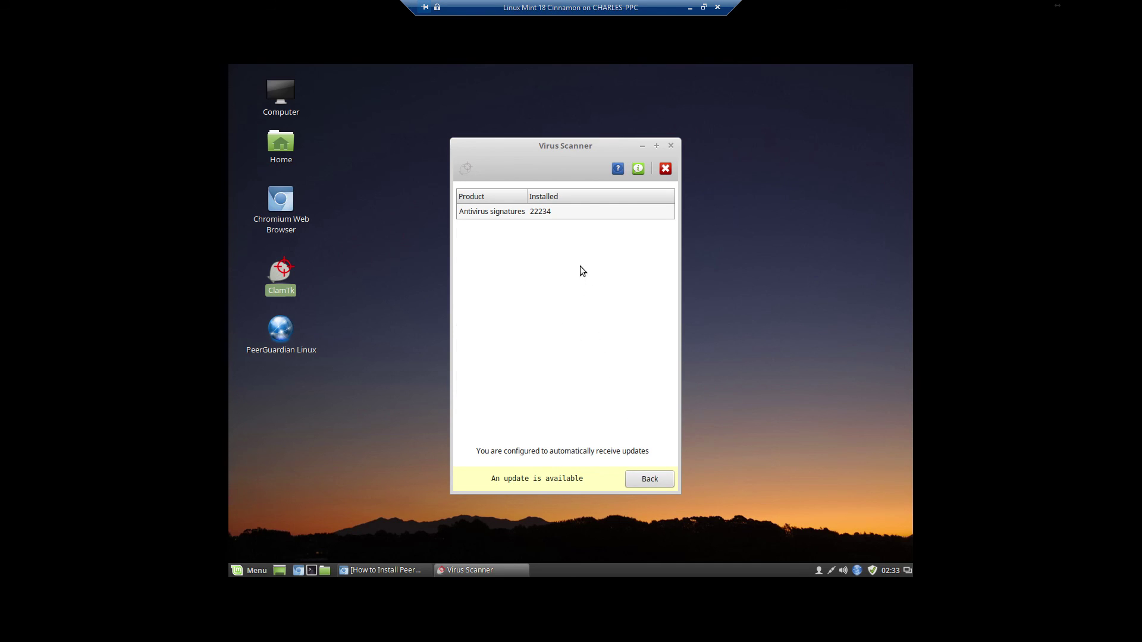
click(526, 215)
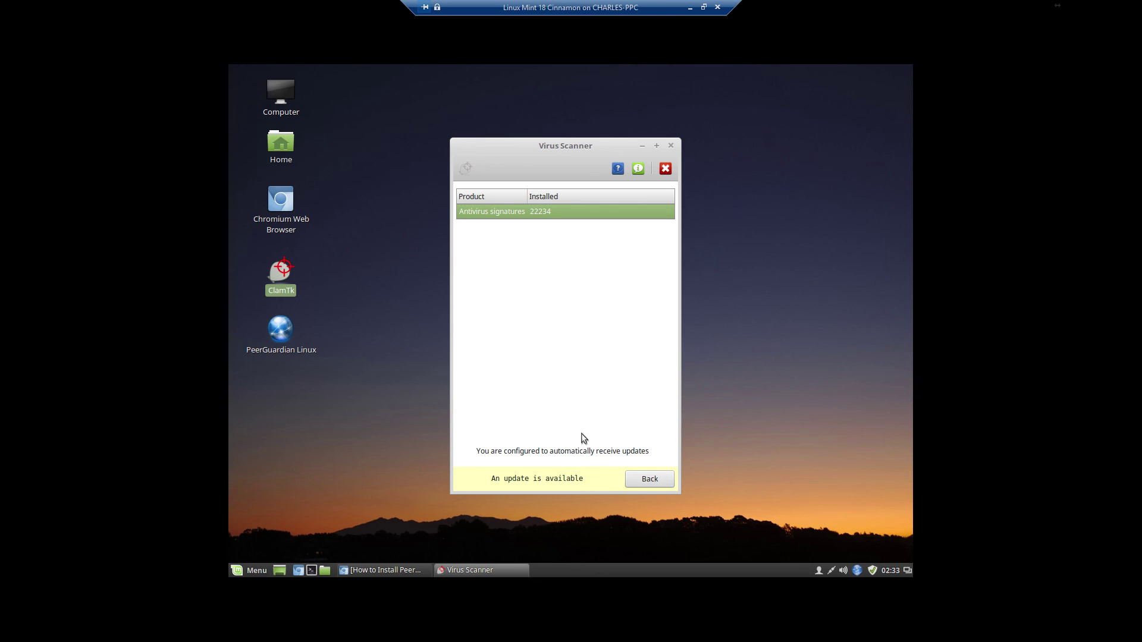
click(639, 480)
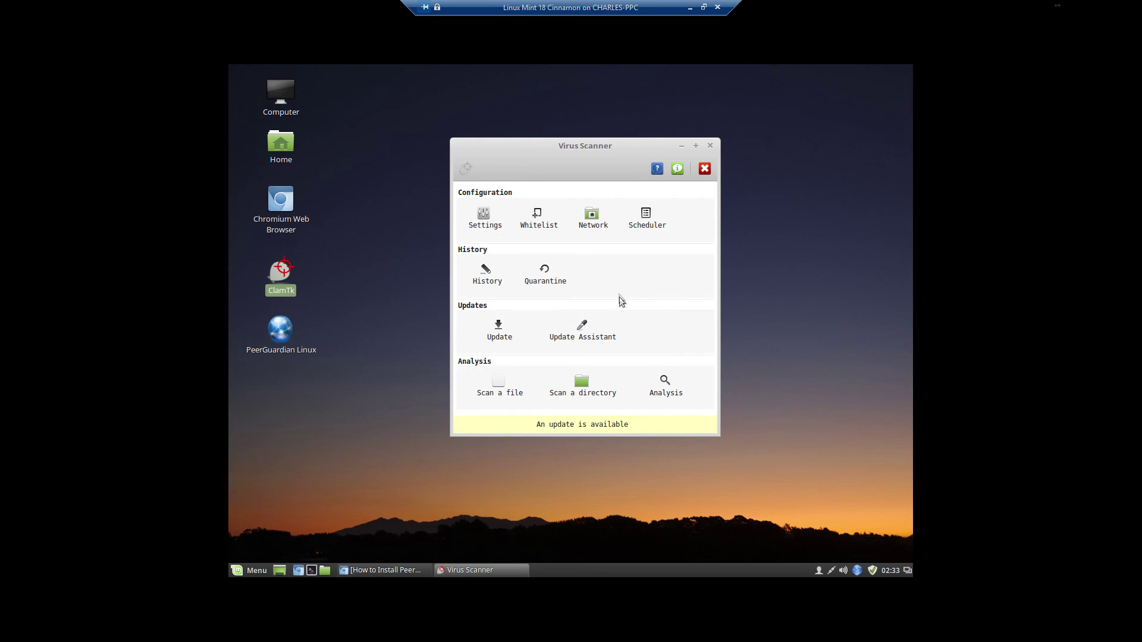
- Turn off checking for updates to the program in the virus scanner's settings and return to the overview
click(482, 219)
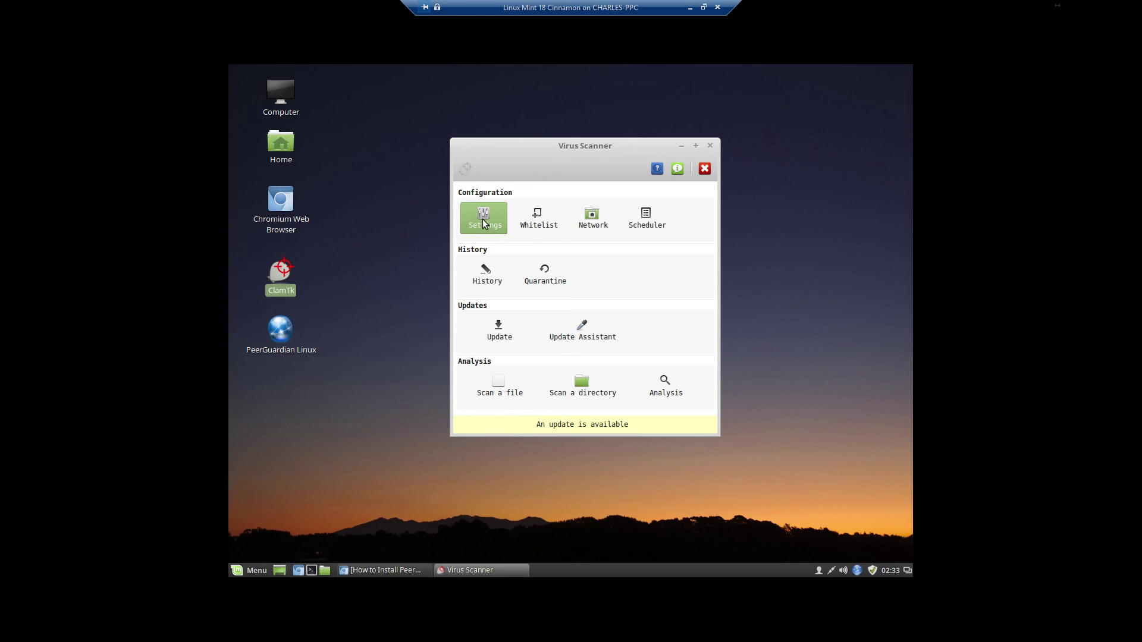
double_click(487, 226)
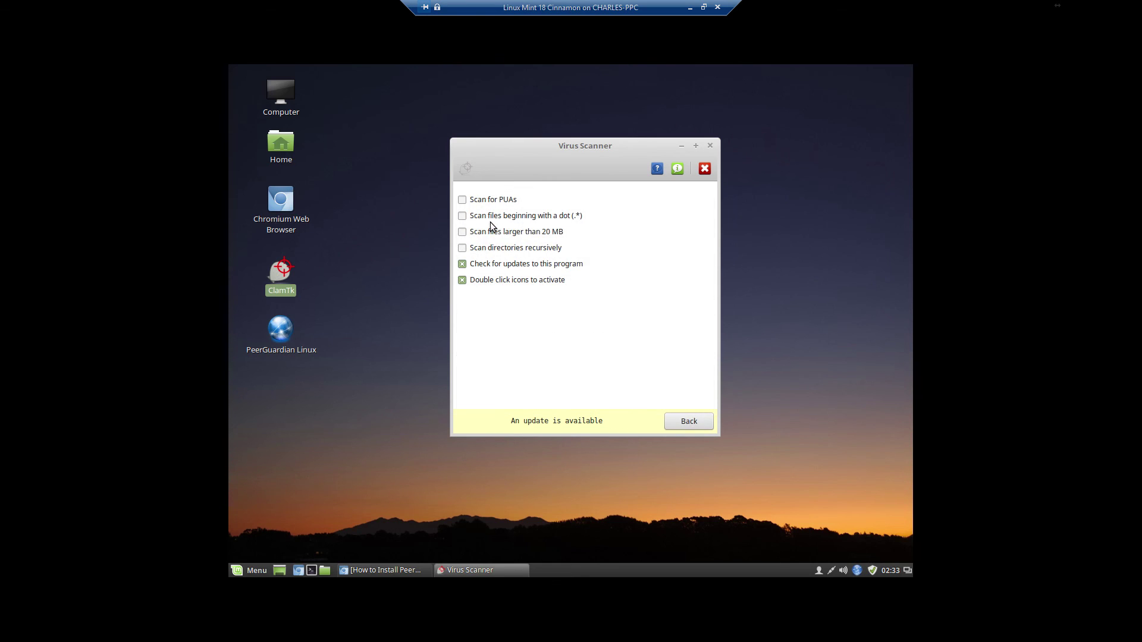
click(505, 265)
click(688, 422)
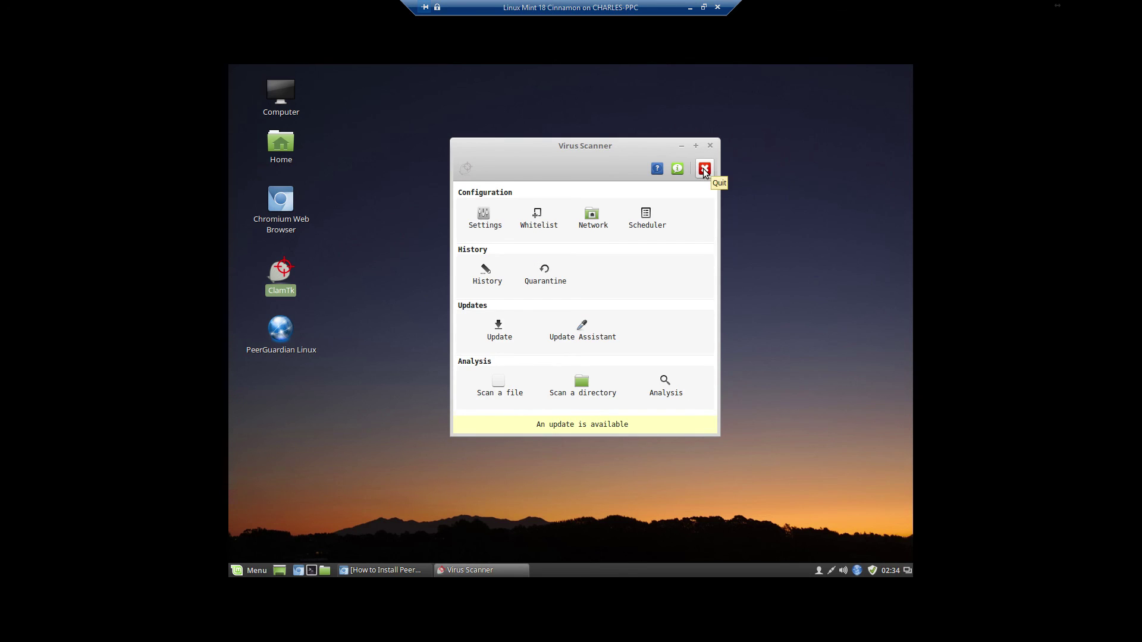
- Check the antivirus signatures entry on the update page again and go back to the overview
click(501, 334)
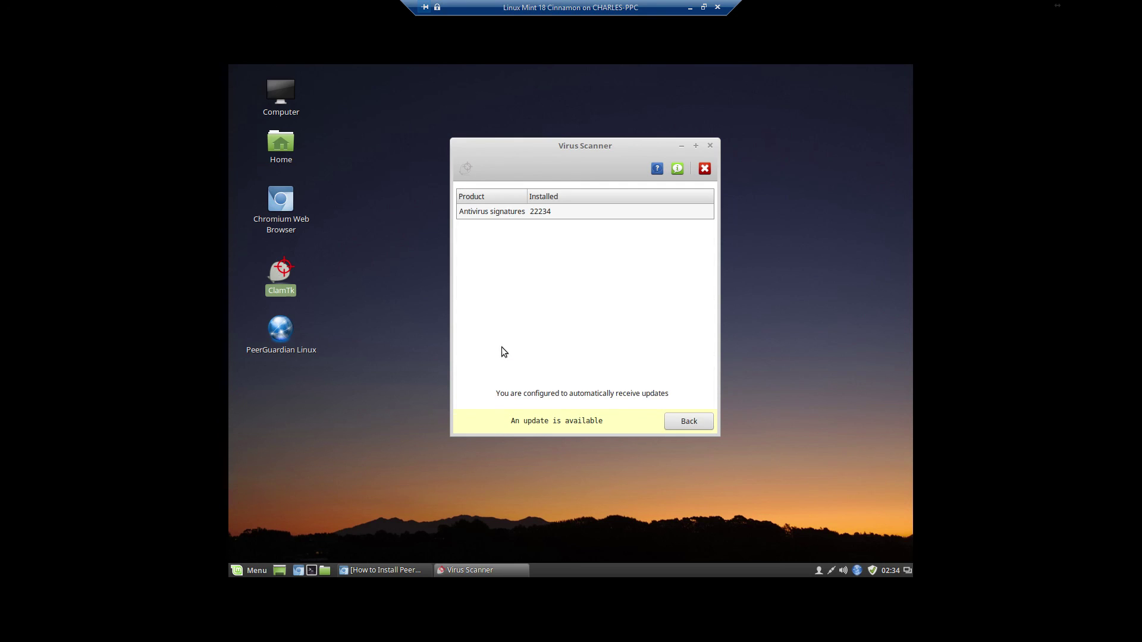
click(544, 217)
click(666, 421)
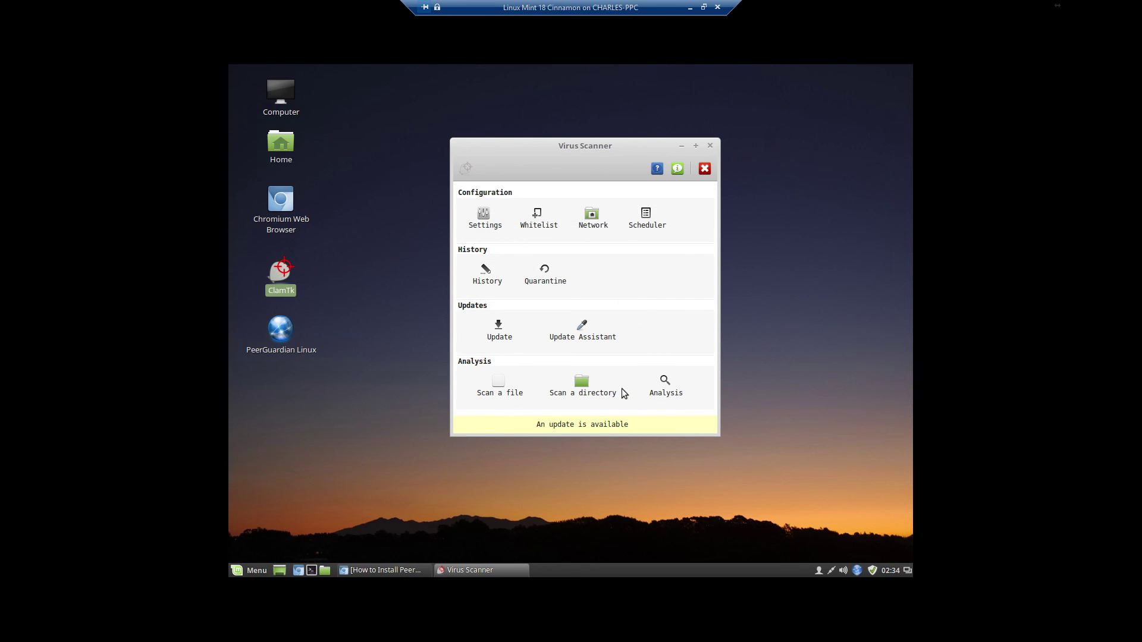
- Set the update assistant to "I would like to update signatures myself", apply the change, and return to the overview
click(568, 338)
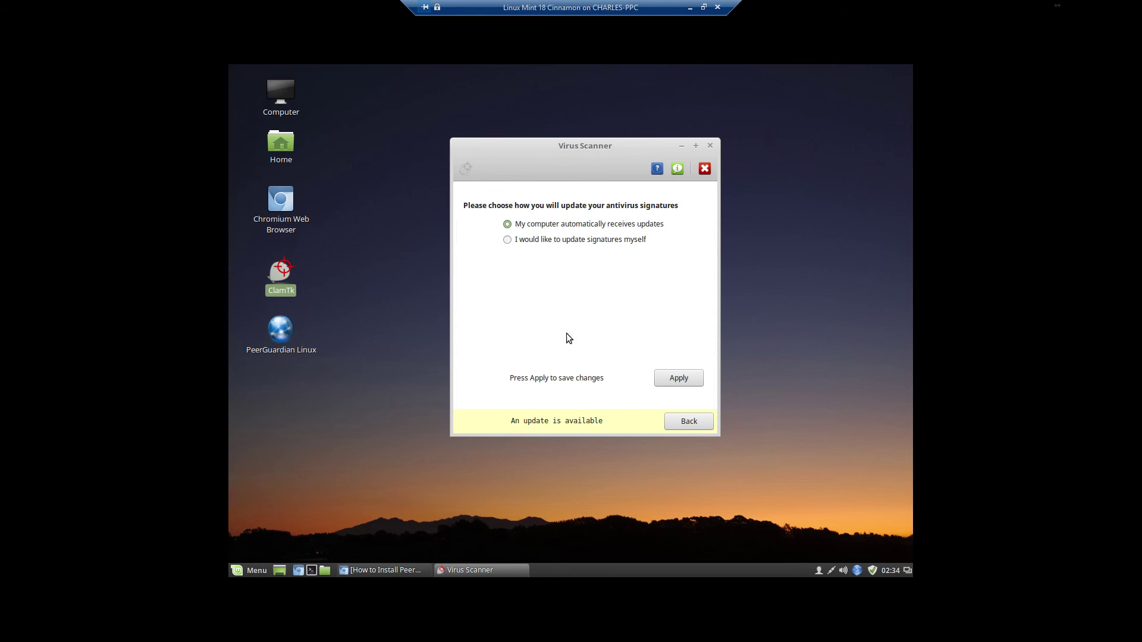
click(532, 244)
click(671, 379)
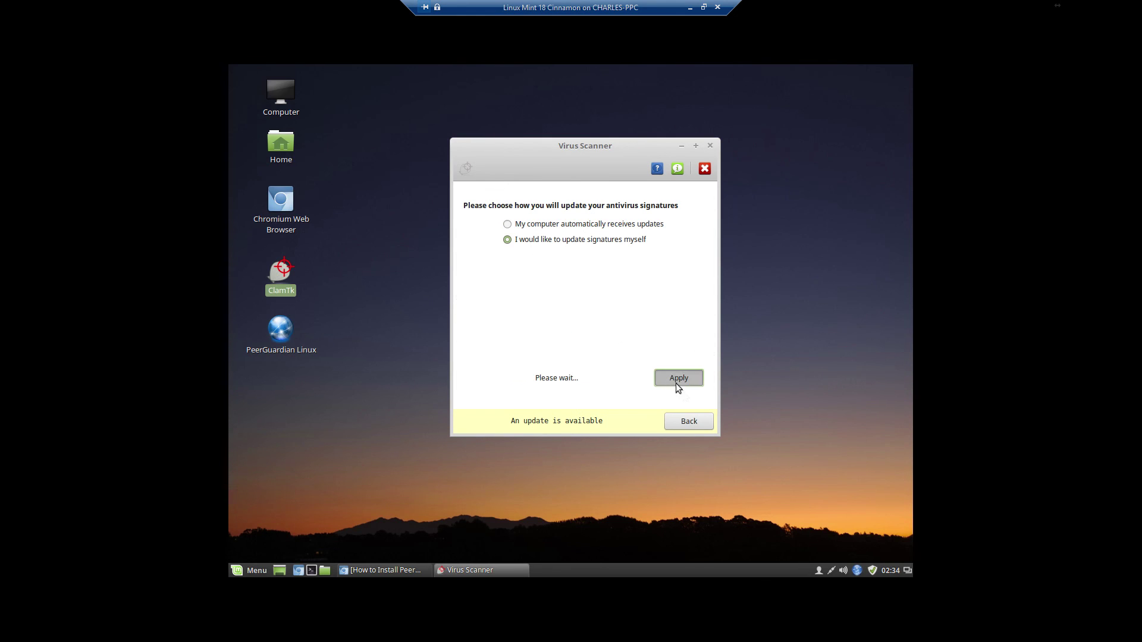
click(702, 426)
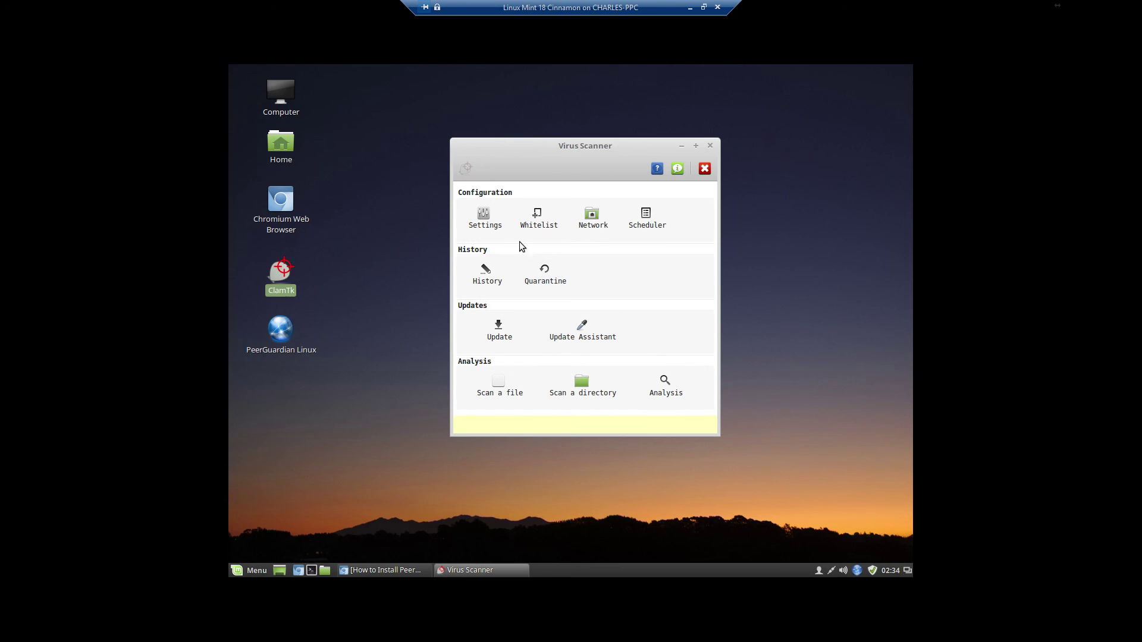
- Enable scanning of PUAs, dot files, files over 20 MB and recursive directories plus program update checks in the settings, and return to the overview
double_click(481, 219)
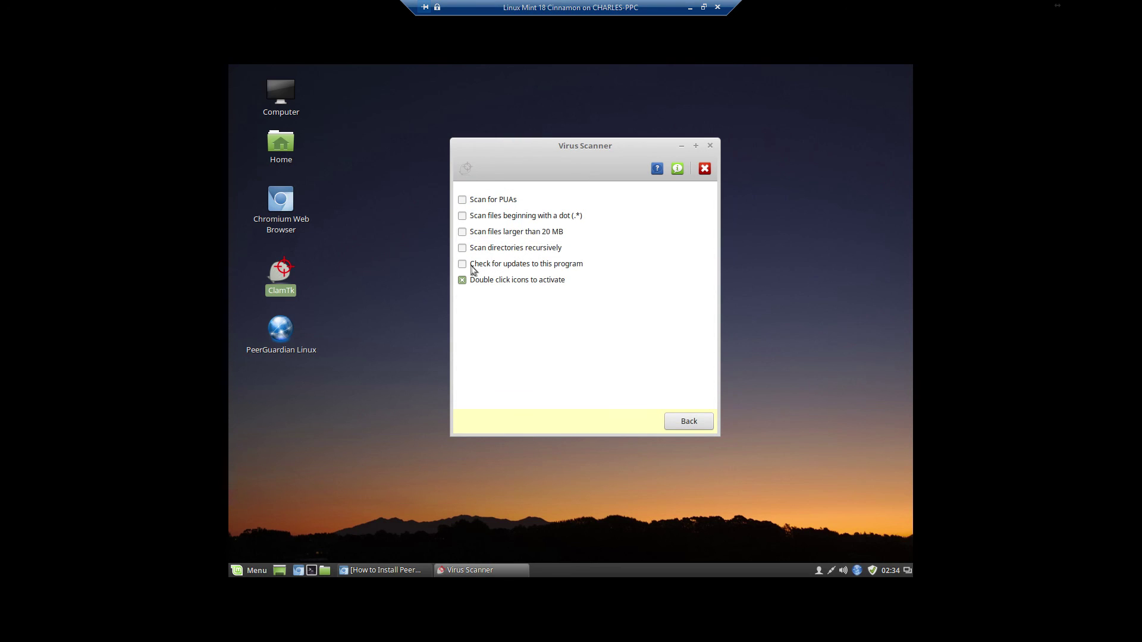
click(462, 265)
click(462, 232)
click(462, 216)
click(462, 201)
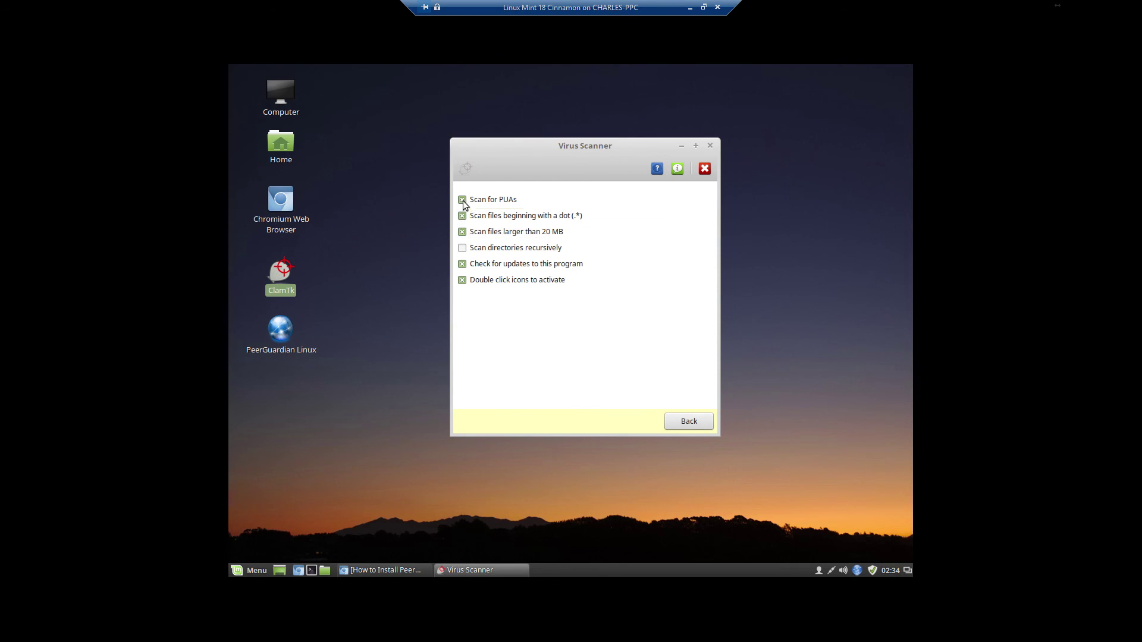
click(463, 249)
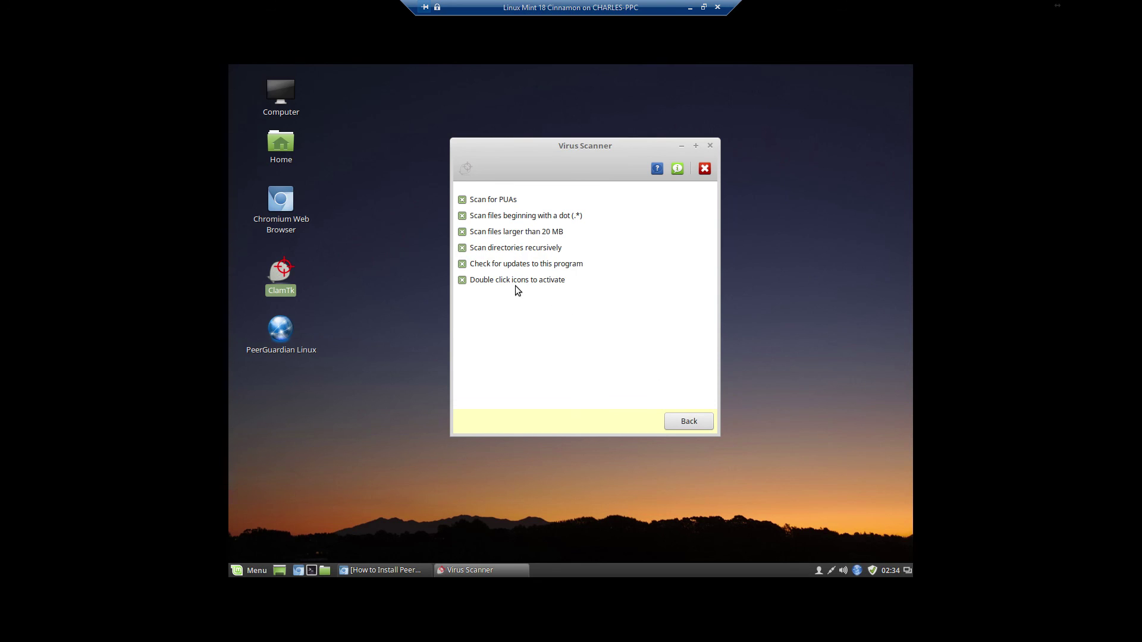
click(683, 423)
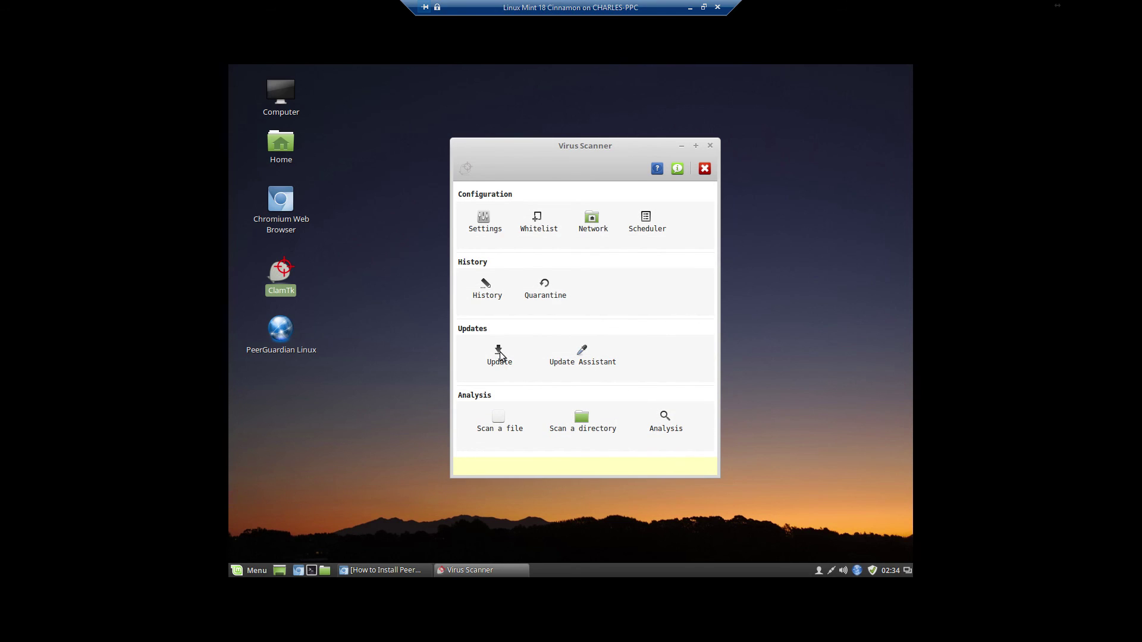
- Review the update assistant's choice, run the check for antivirus signature updates on the update page, and return to the overview
click(585, 355)
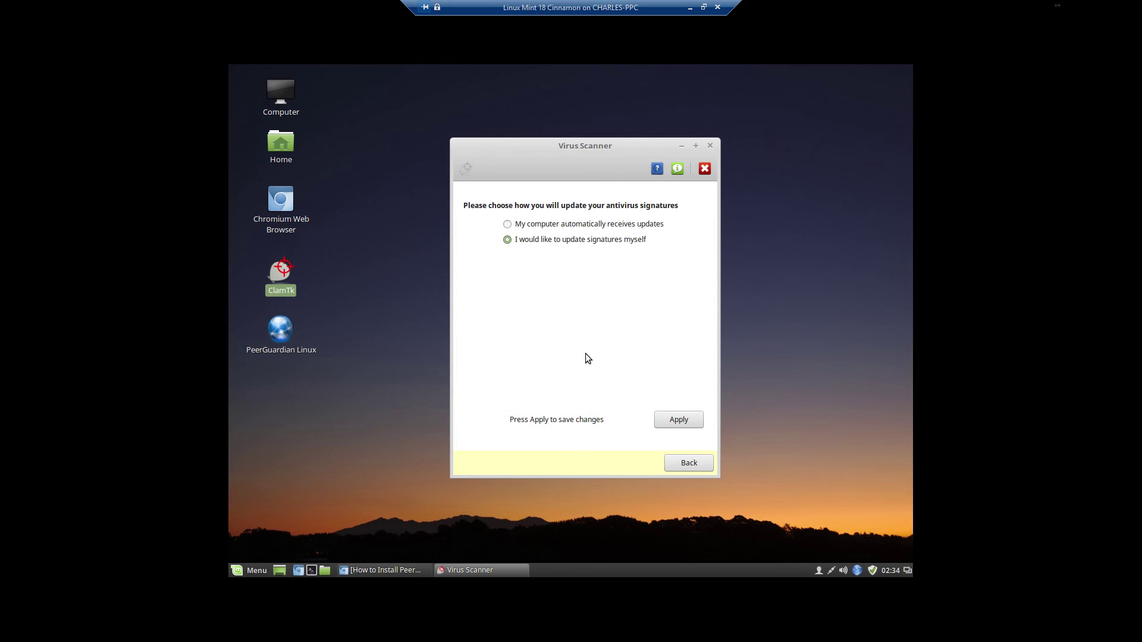
click(693, 462)
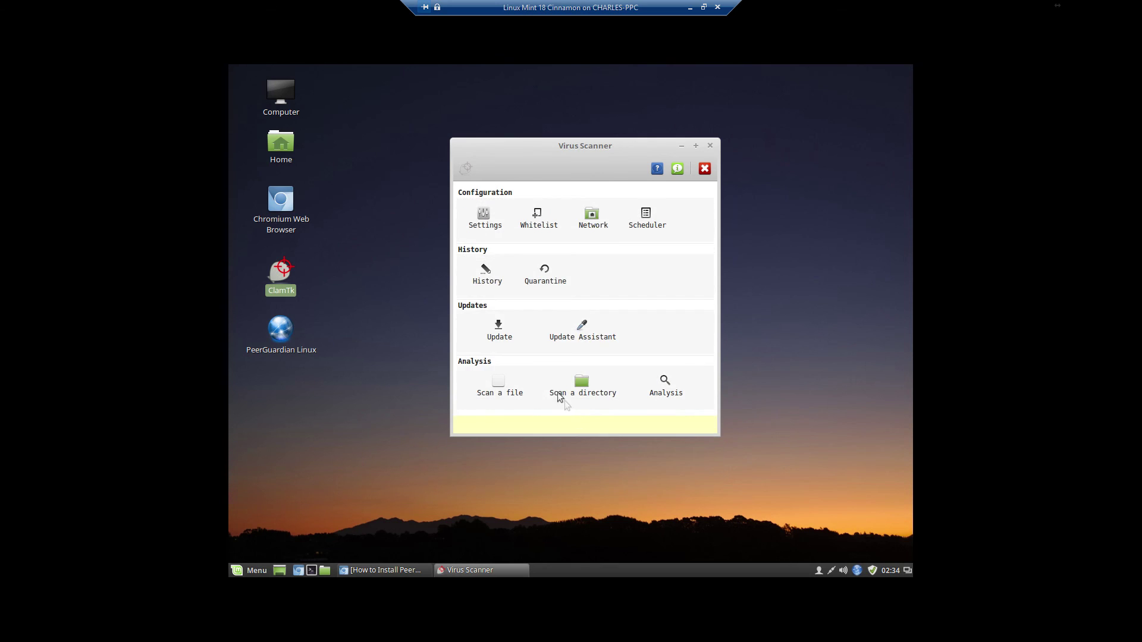
click(503, 335)
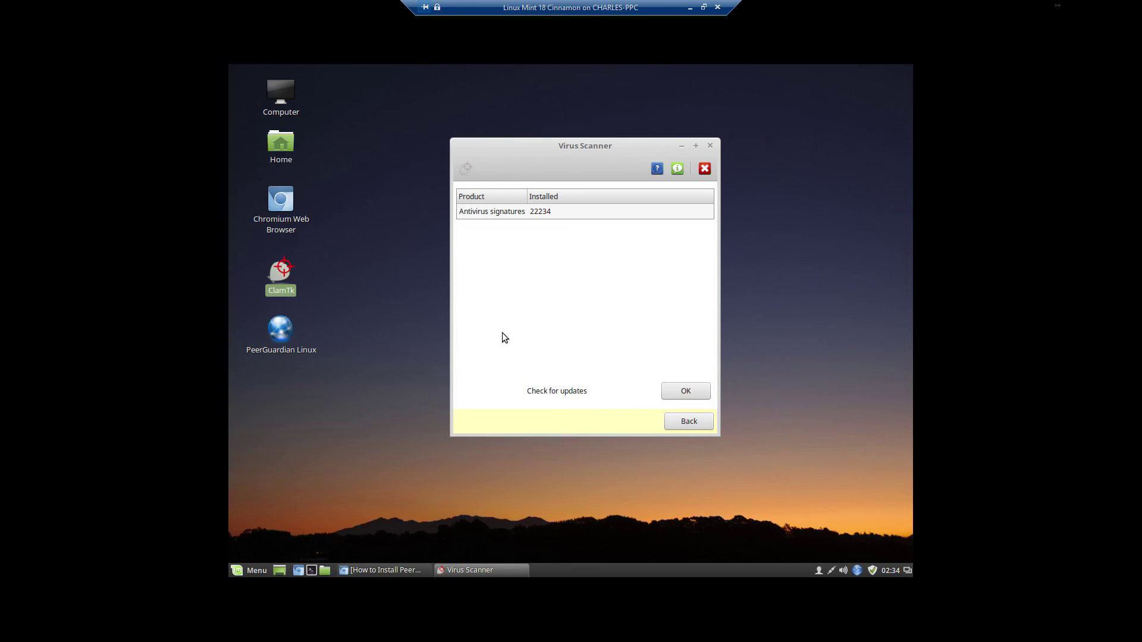
click(686, 390)
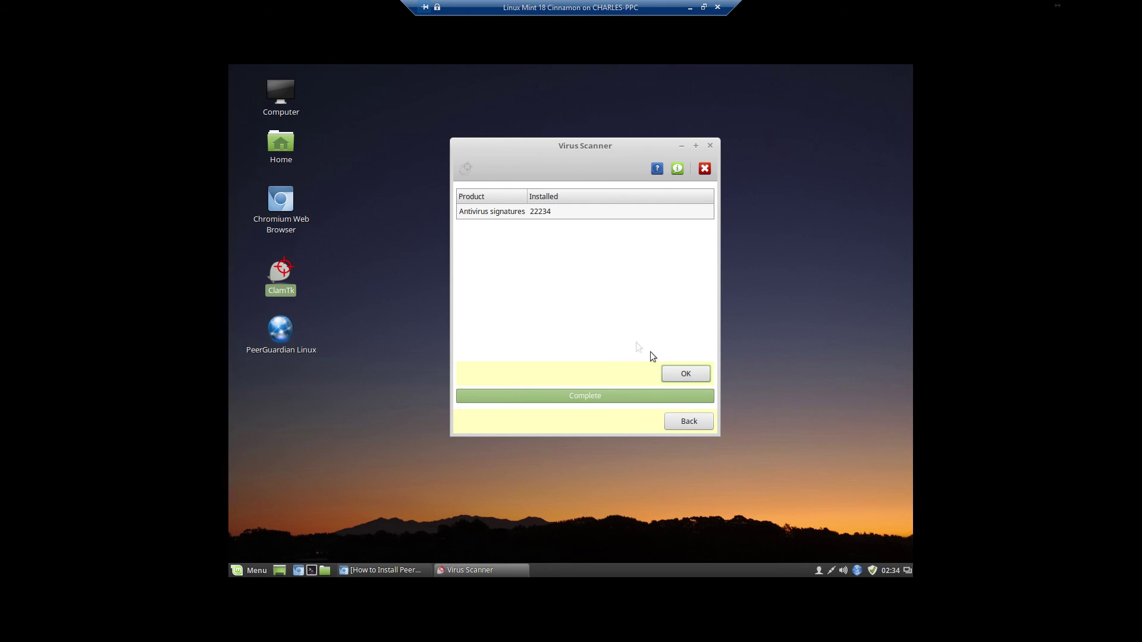
click(678, 369)
click(525, 211)
click(687, 375)
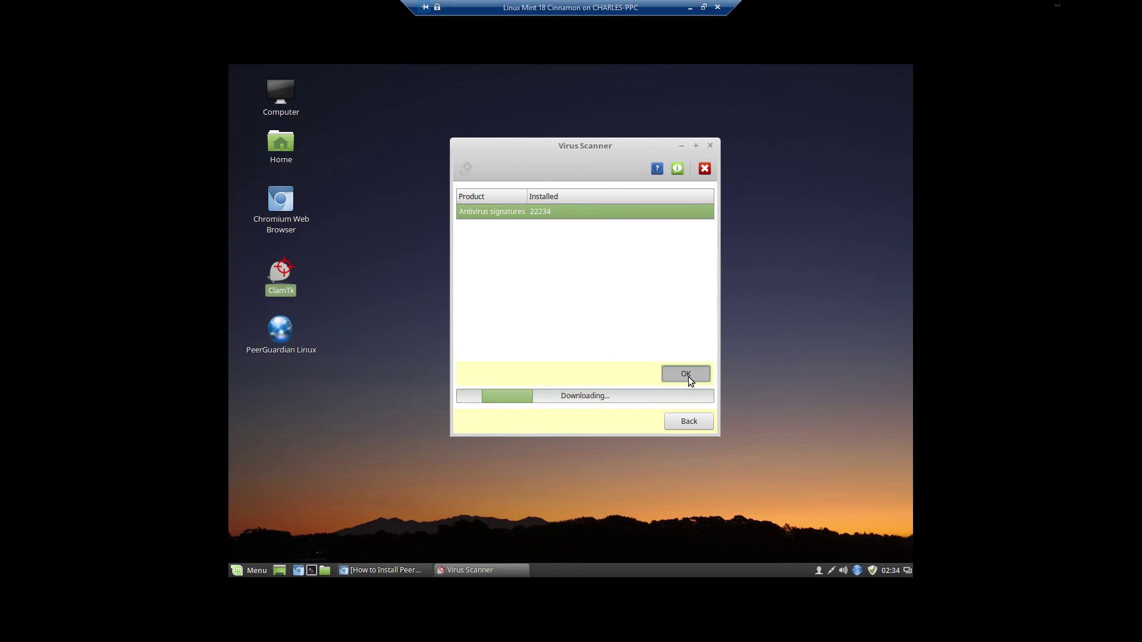
click(689, 416)
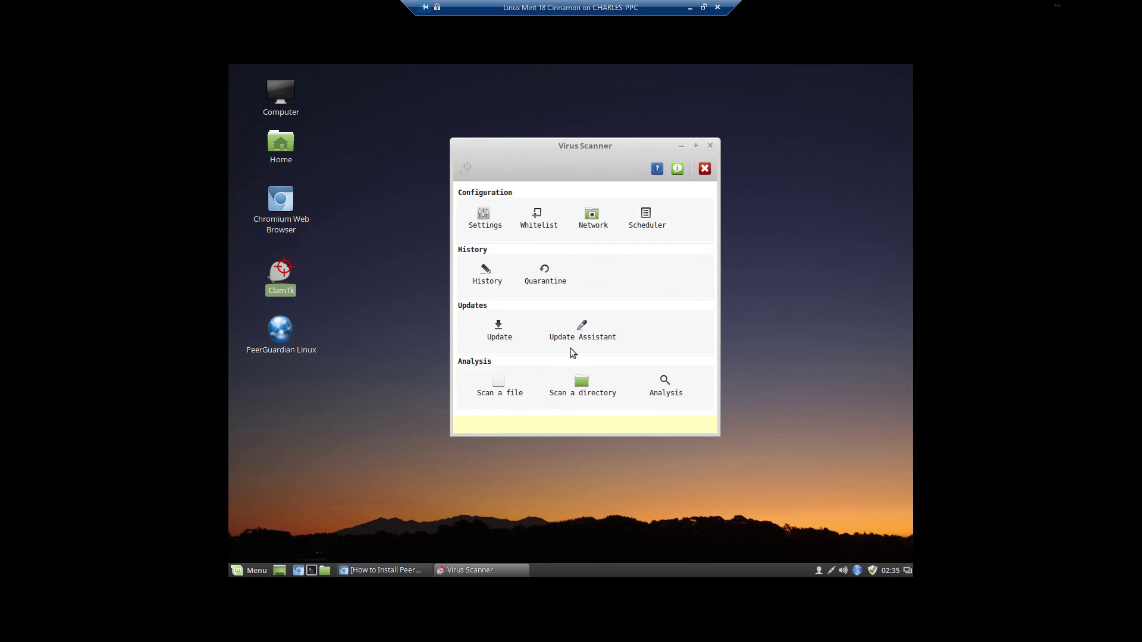
- Set the update assistant to "My computer automatically receives updates", apply the change, and return to the overview
click(580, 335)
click(547, 226)
click(686, 378)
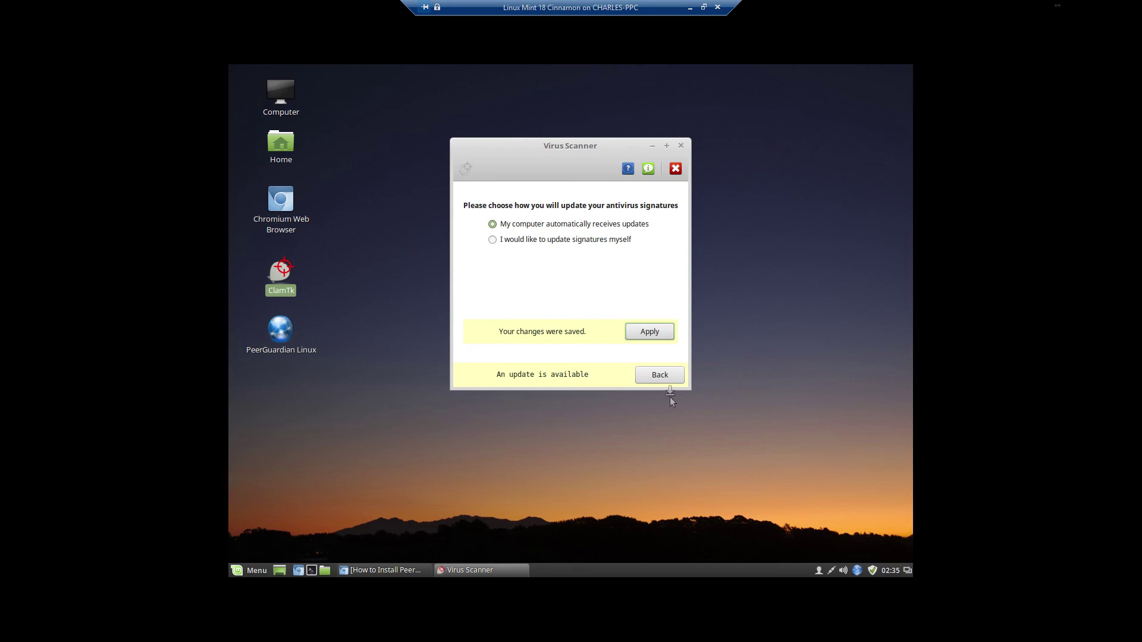
click(661, 375)
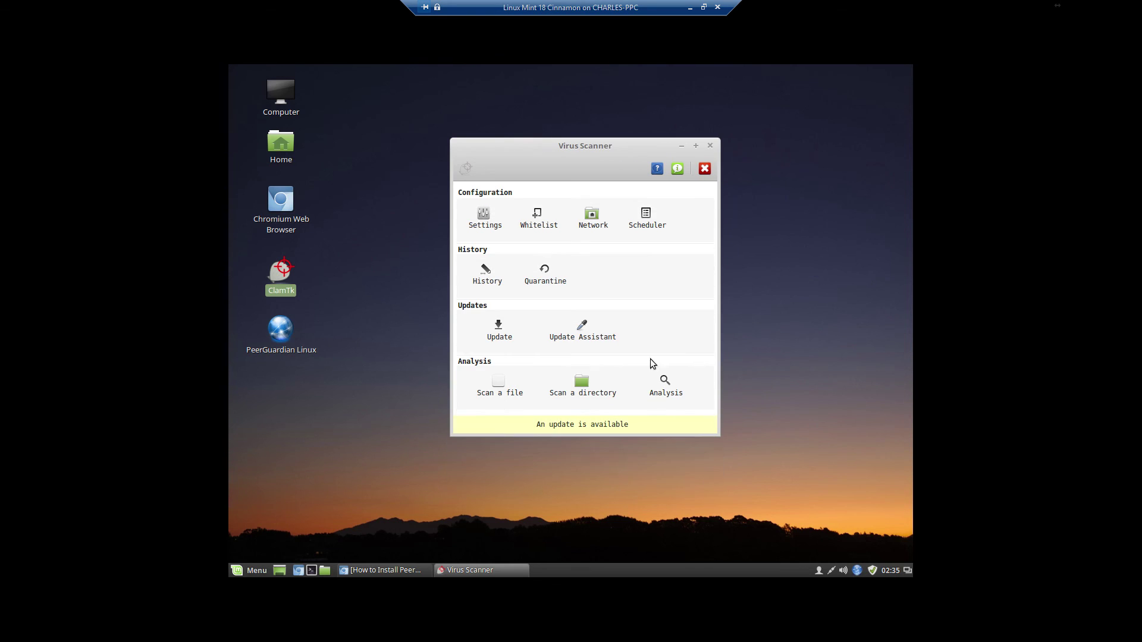
- Look at the whitelist directories and the quarantine page, returning to the overview after each
click(535, 215)
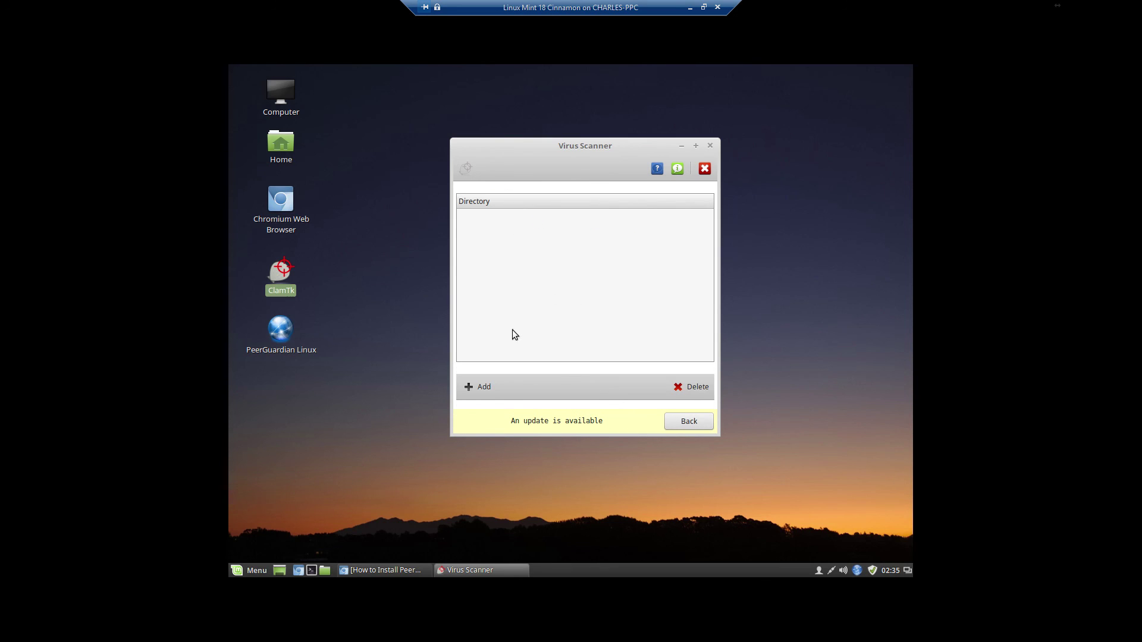
click(678, 422)
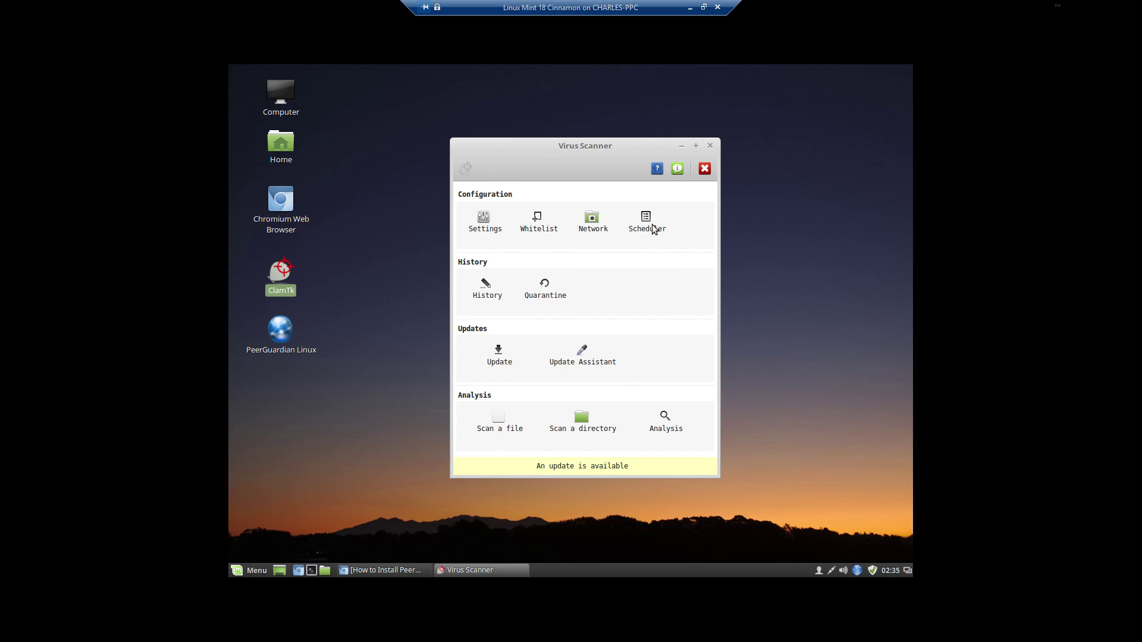
click(547, 296)
click(686, 464)
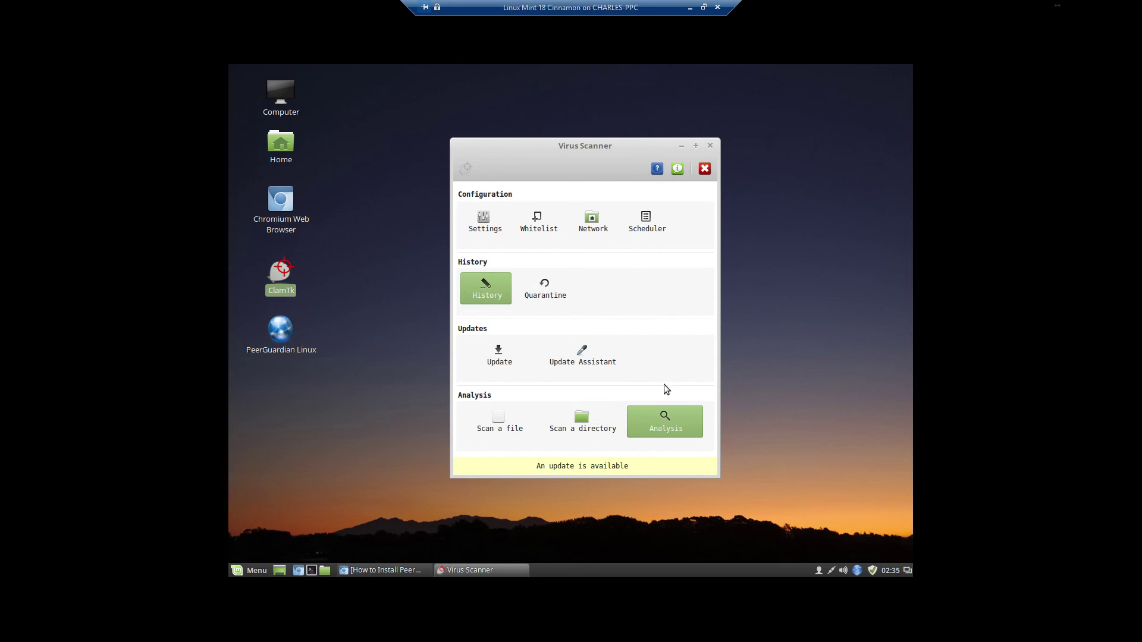
- Set the scheduler's signature update hour to 18 and the home directory scan hour to 19, and close the scheduler and the virus scanner
click(653, 231)
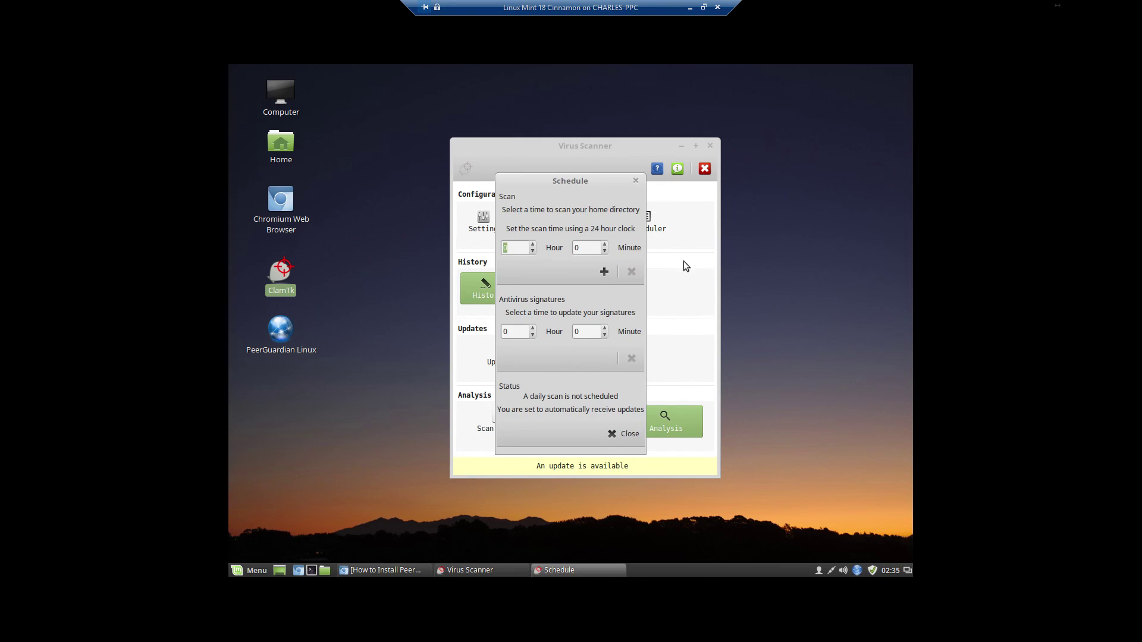
click(532, 328)
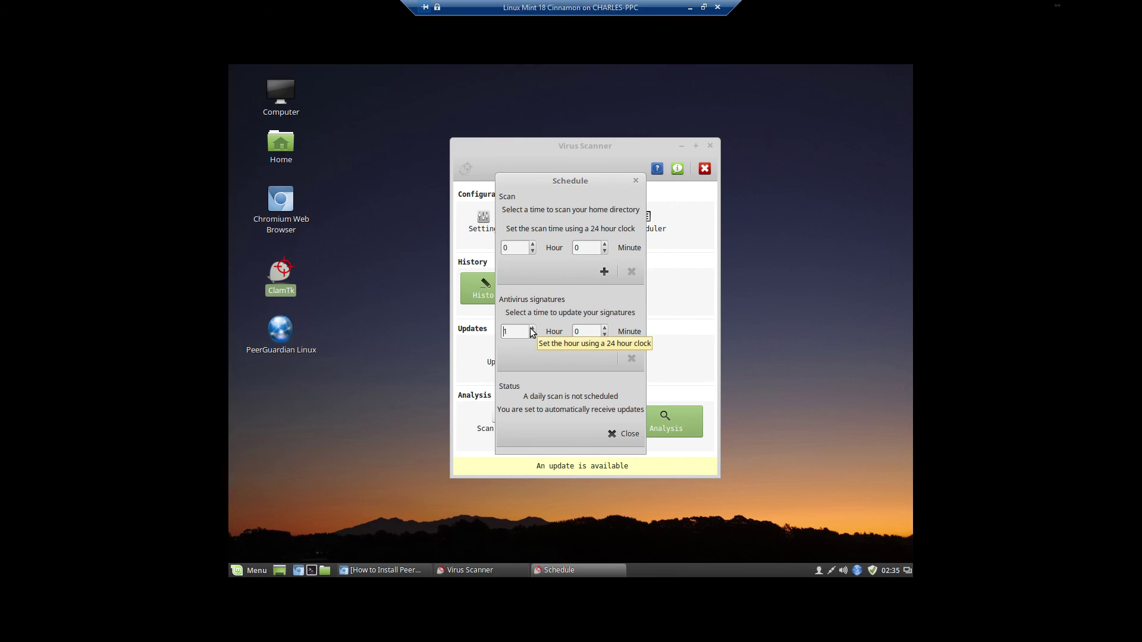
click(531, 329)
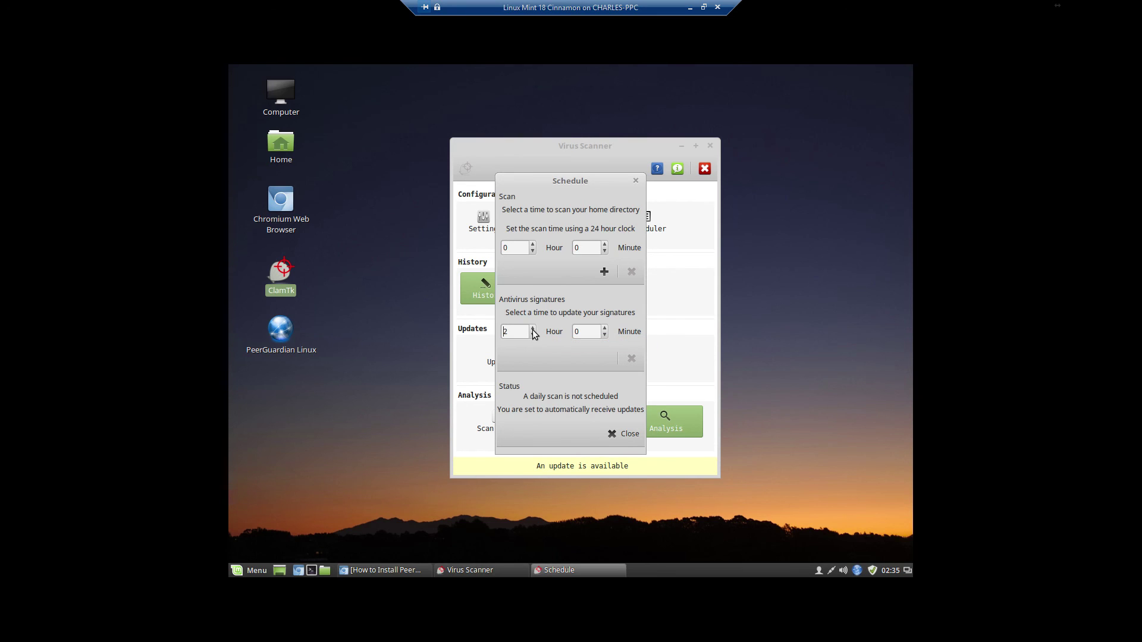
click(532, 329)
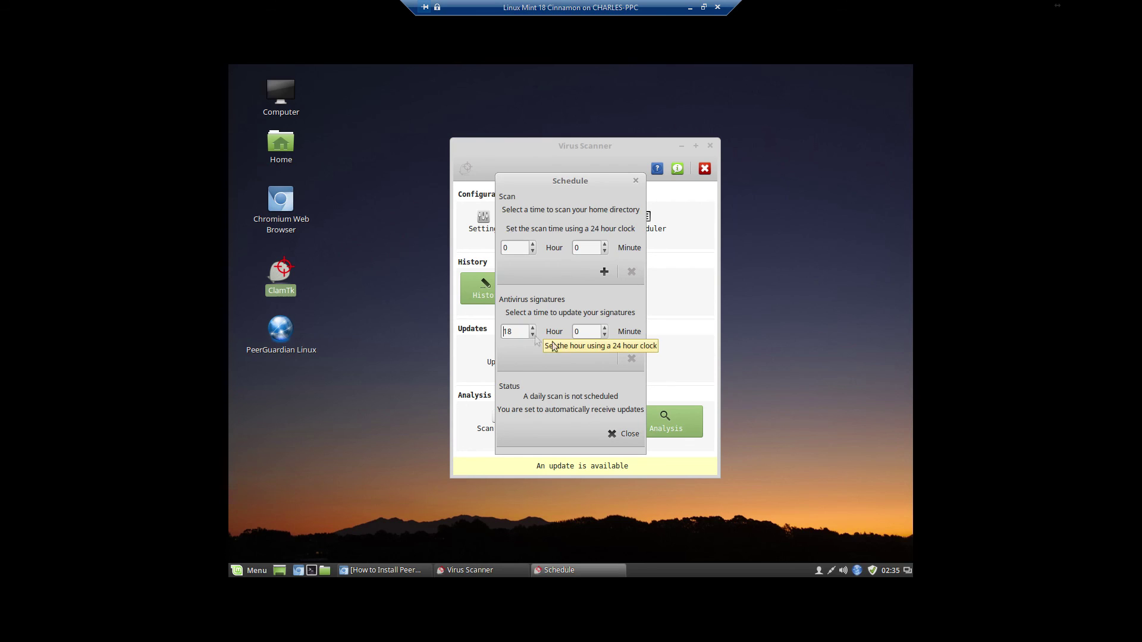
click(532, 243)
click(532, 244)
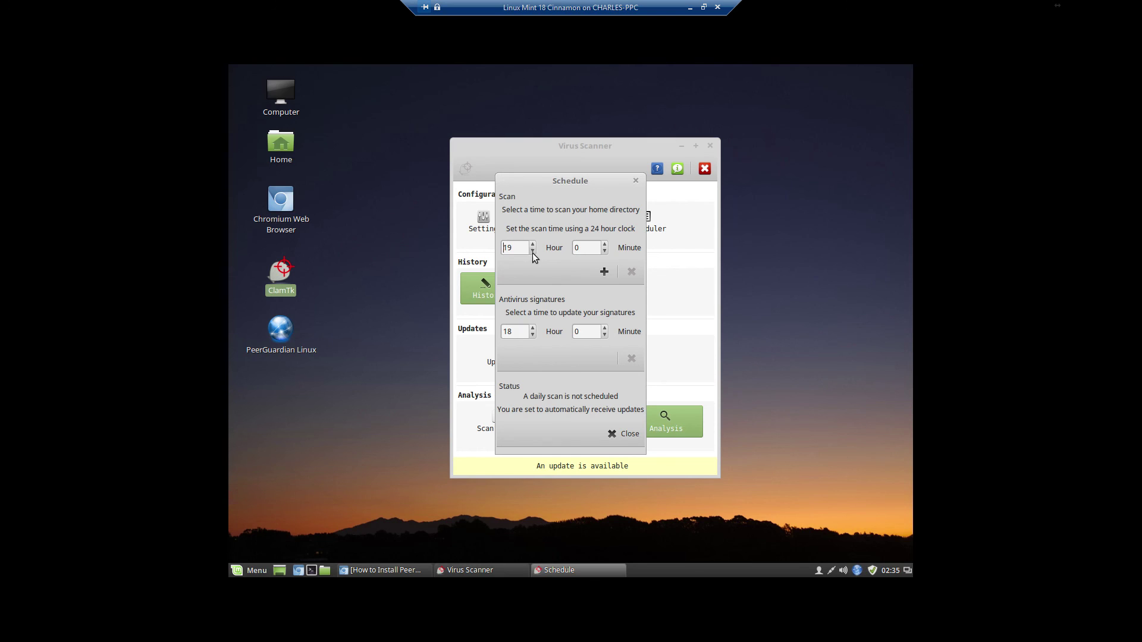
click(532, 244)
click(623, 435)
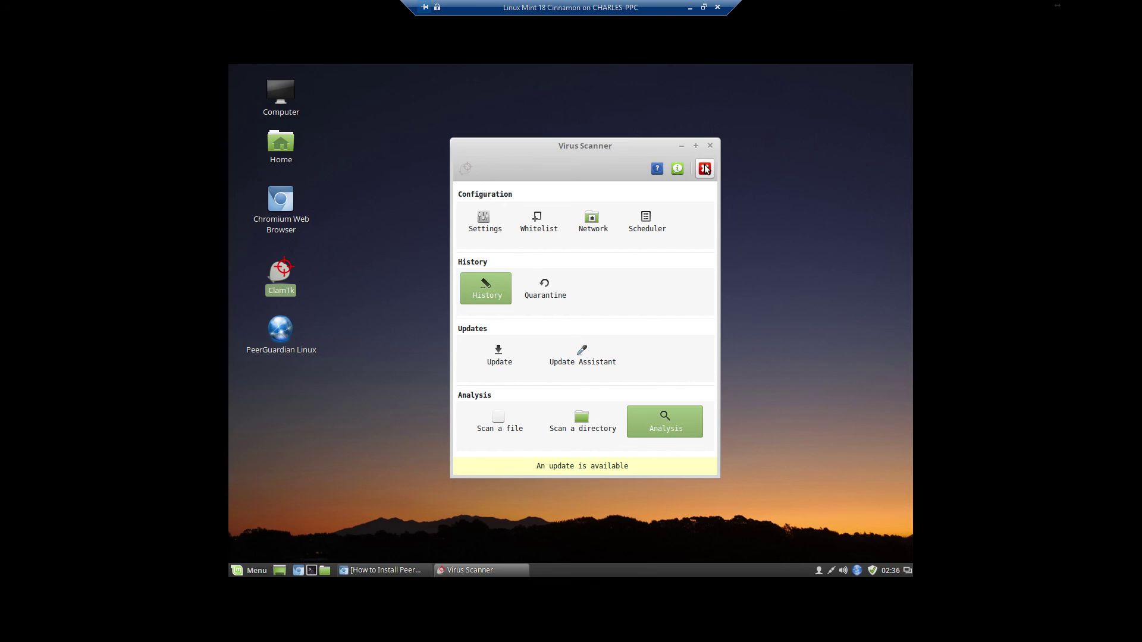
click(710, 147)
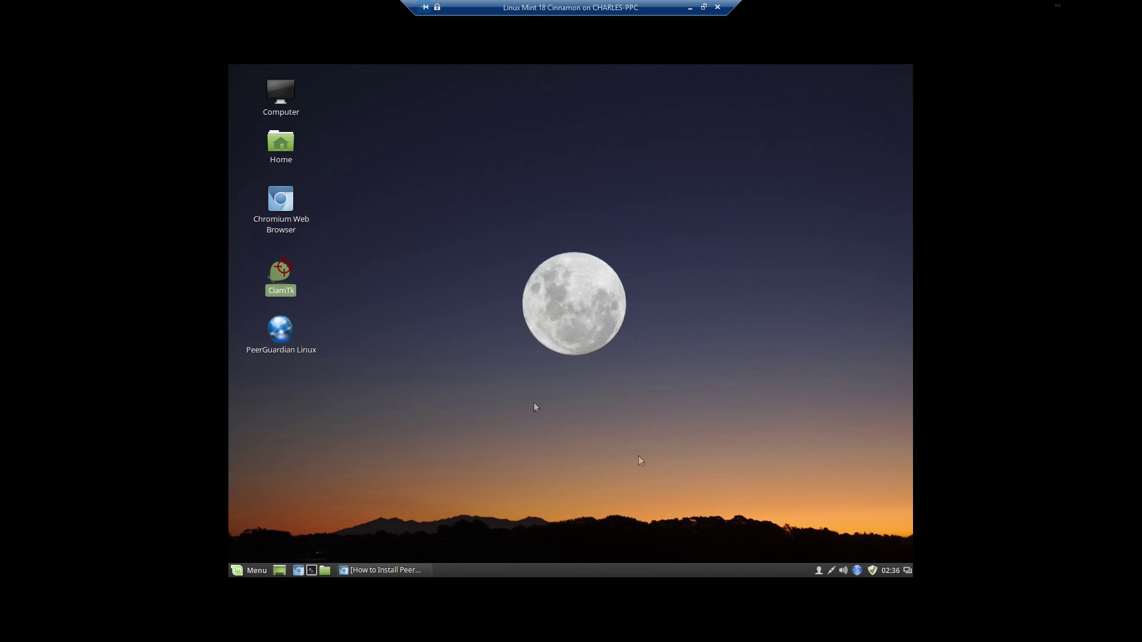